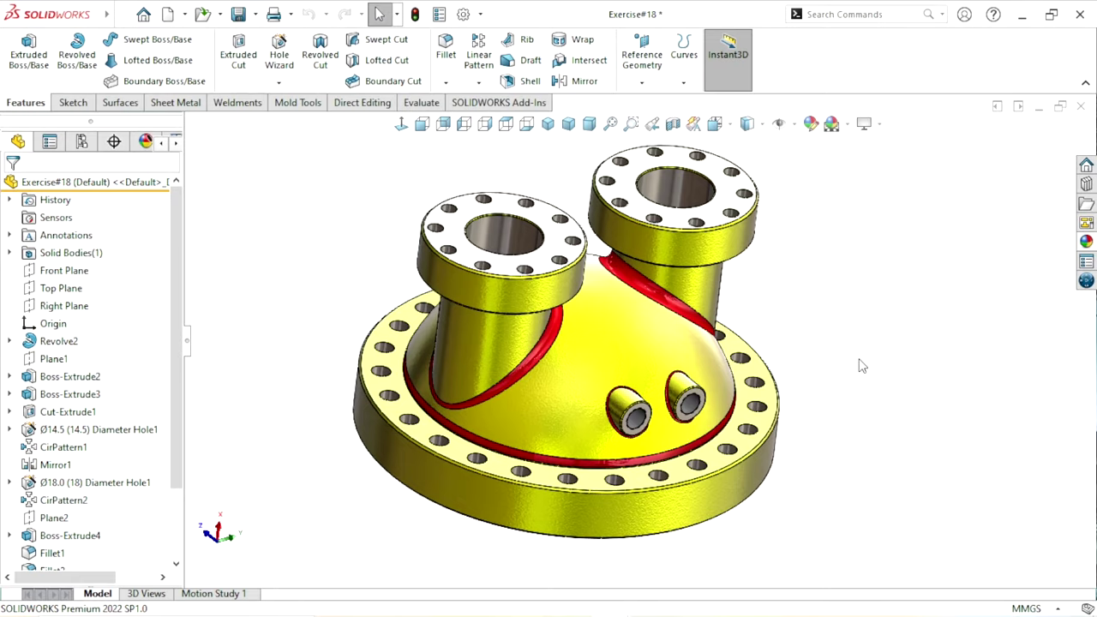
- Orbit the finished flanged housing to inspect the ports from several angles
mouse_move(780, 343)
middle_mouse_down()
mouse_move(684, 388)
mouse_move(666, 354)
mouse_move(775, 360)
middle_mouse_up()
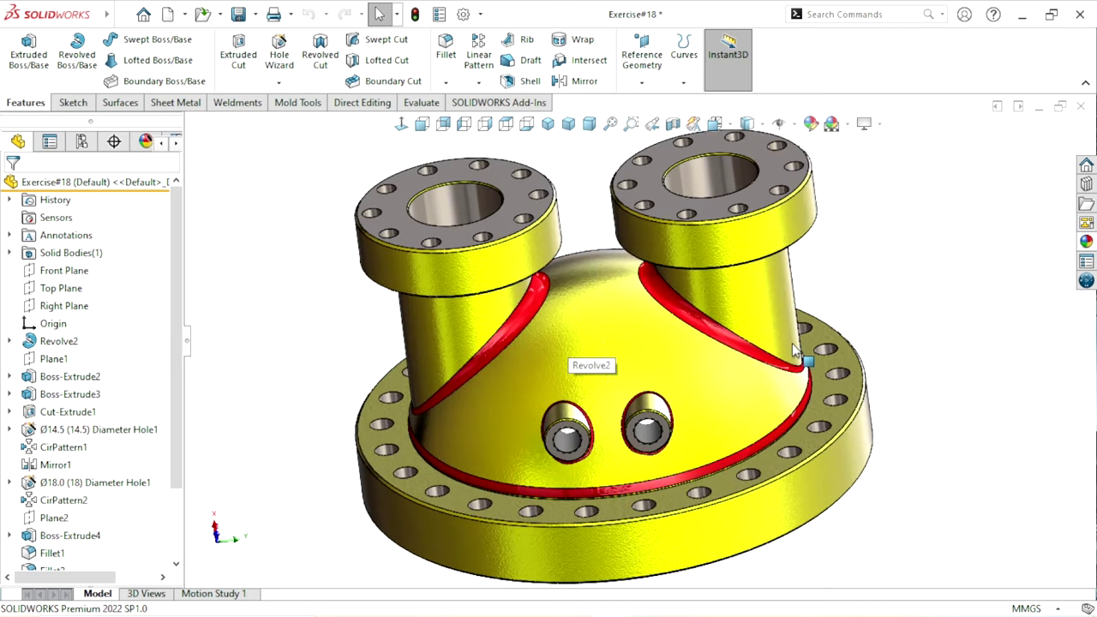
mouse_move(698, 328)
middle_mouse_down()
mouse_move(832, 309)
mouse_move(790, 396)
middle_mouse_up()
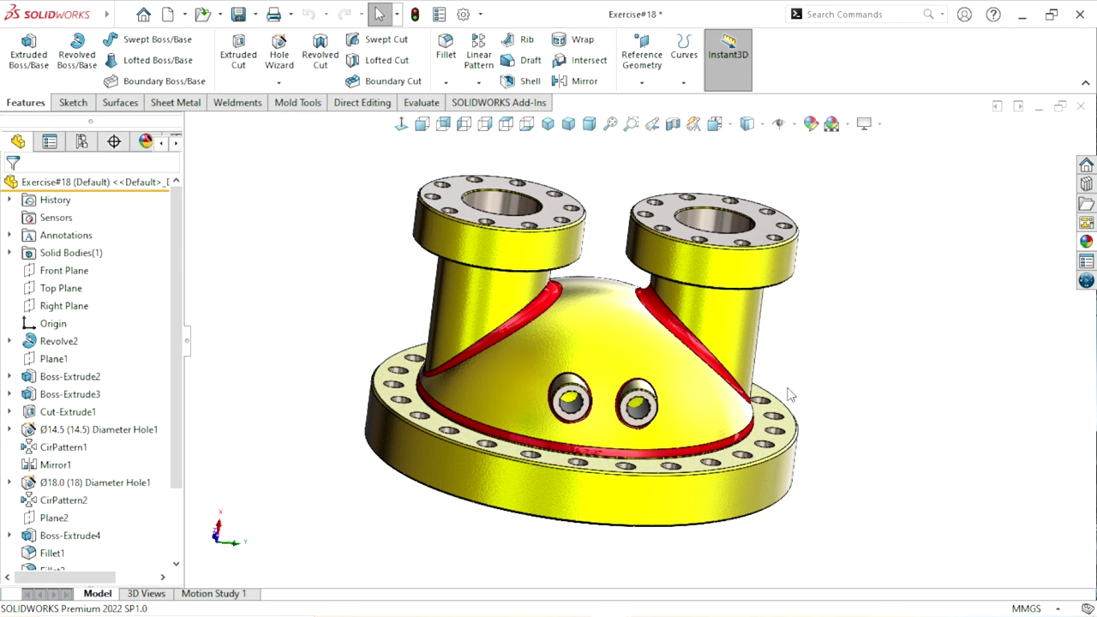
middle_click_drag(862, 394, 896, 426)
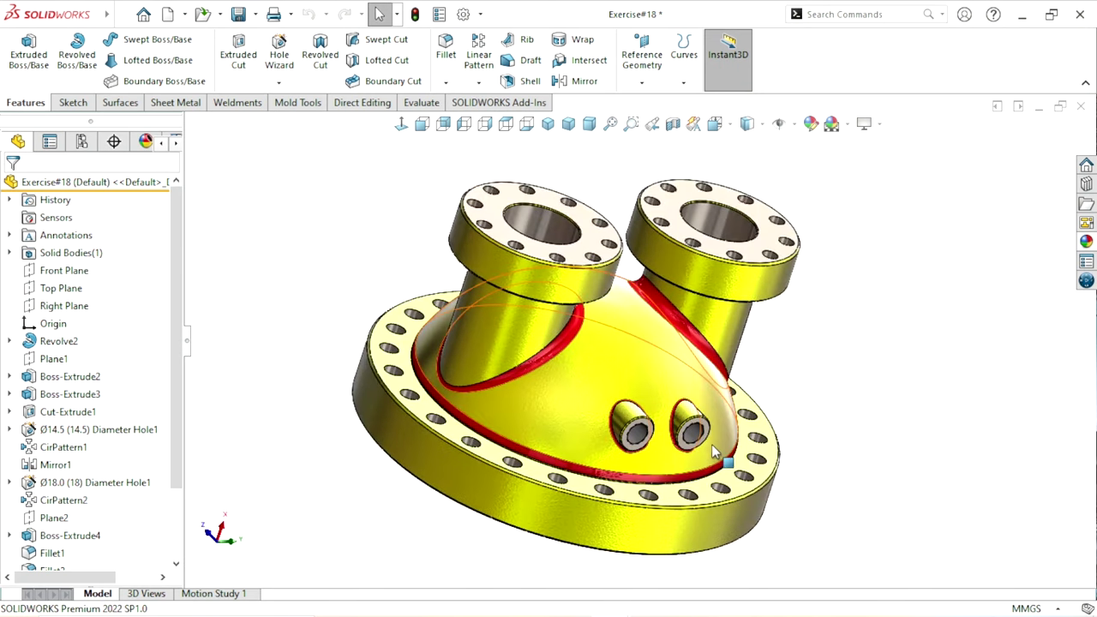
scroll(711, 443, "down", 2)
scroll(705, 448, "down", 2)
scroll(651, 453, "up", 4)
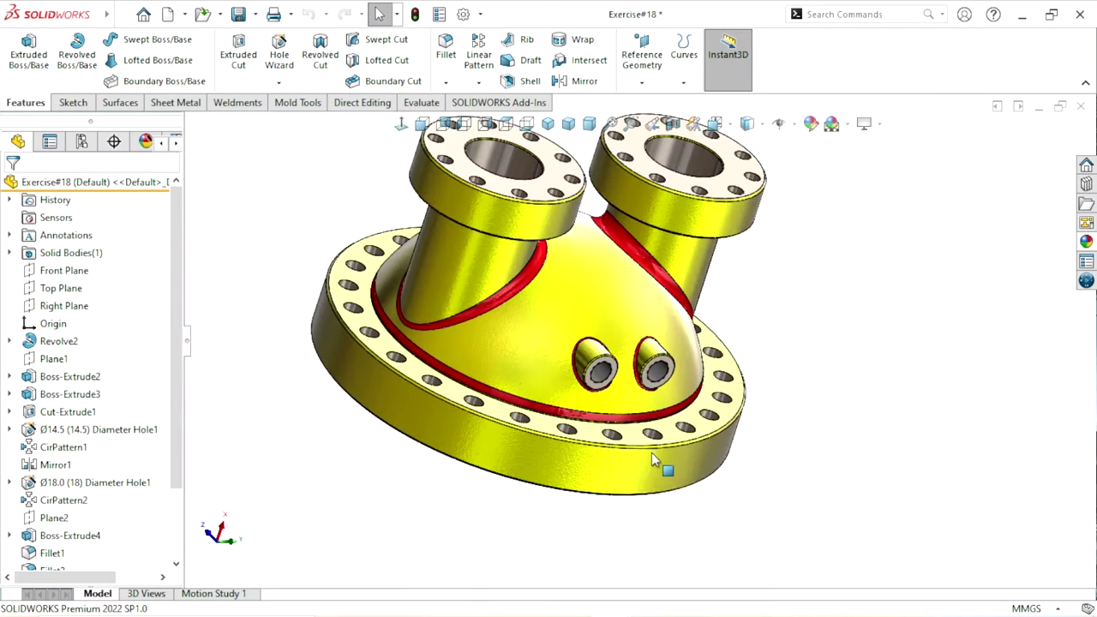
mouse_move(651, 453)
middle_mouse_down()
mouse_move(710, 480)
mouse_move(632, 314)
mouse_move(845, 404)
mouse_move(771, 360)
mouse_move(796, 299)
mouse_move(833, 446)
mouse_move(814, 428)
mouse_move(797, 343)
mouse_move(813, 372)
mouse_move(617, 317)
mouse_move(506, 370)
mouse_move(425, 239)
mouse_move(535, 398)
mouse_move(794, 416)
mouse_move(531, 394)
mouse_move(600, 343)
mouse_move(531, 351)
mouse_move(651, 279)
mouse_move(649, 354)
mouse_move(622, 338)
middle_mouse_up()
- Turn on RealView Graphics shading and orbit the model to a more top-down view
left_click(864, 124)
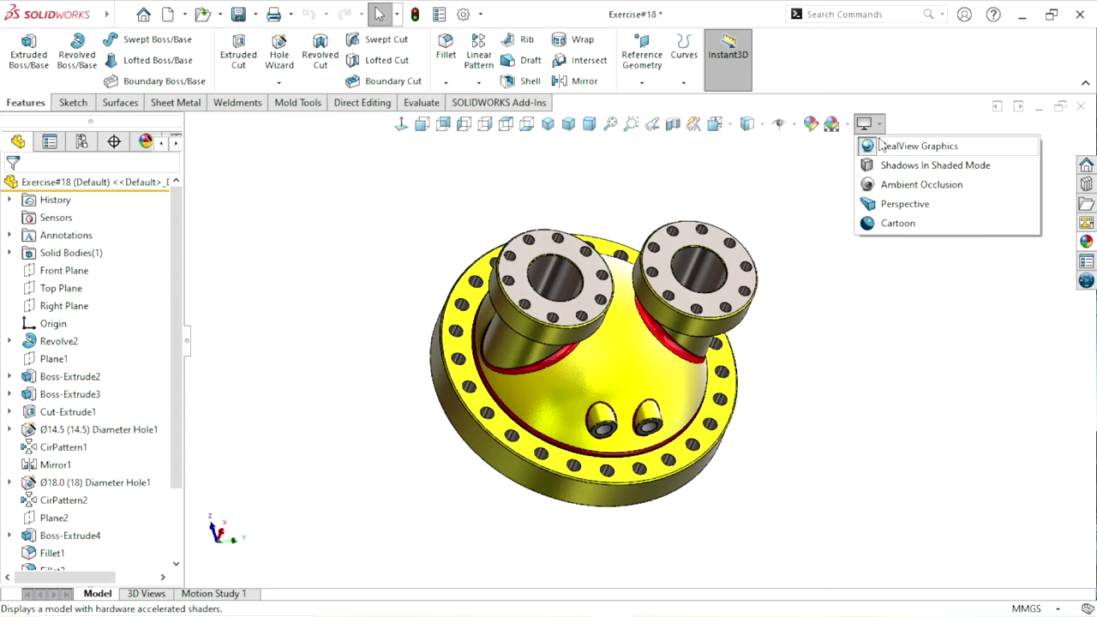
left_click(883, 146)
scroll(729, 407, "down", 2)
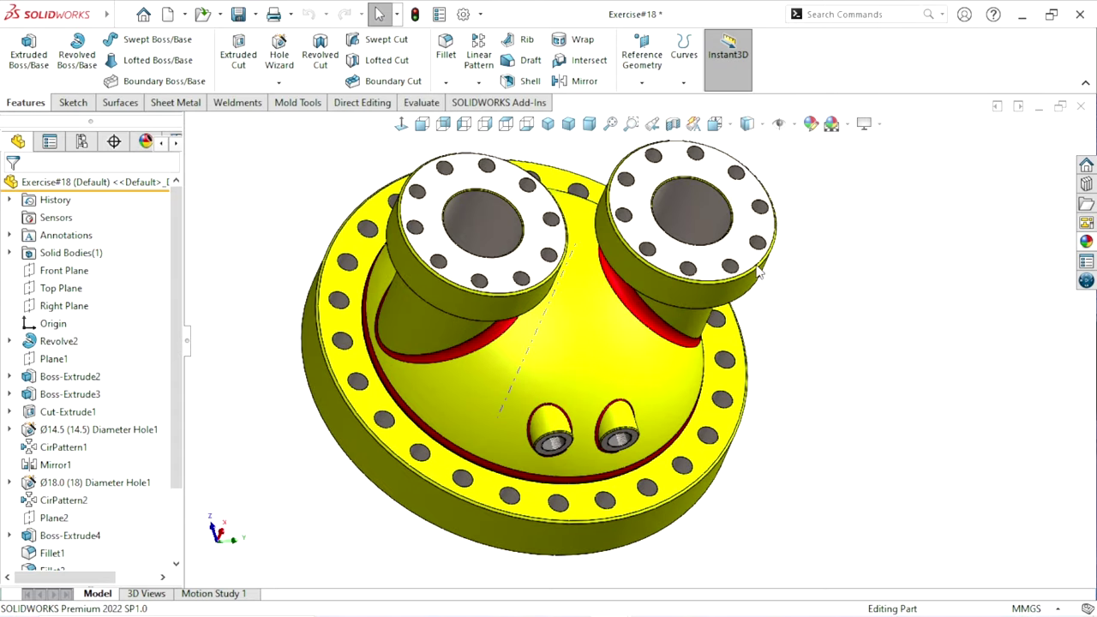
middle_click_drag(793, 384, 784, 303)
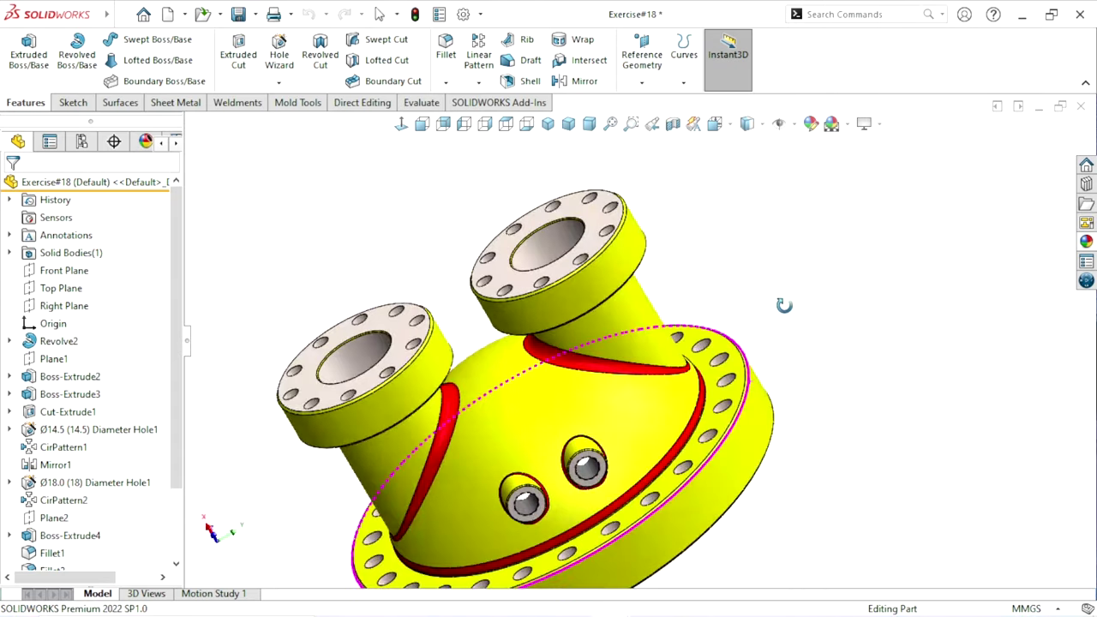
scroll(783, 304, "up", 3)
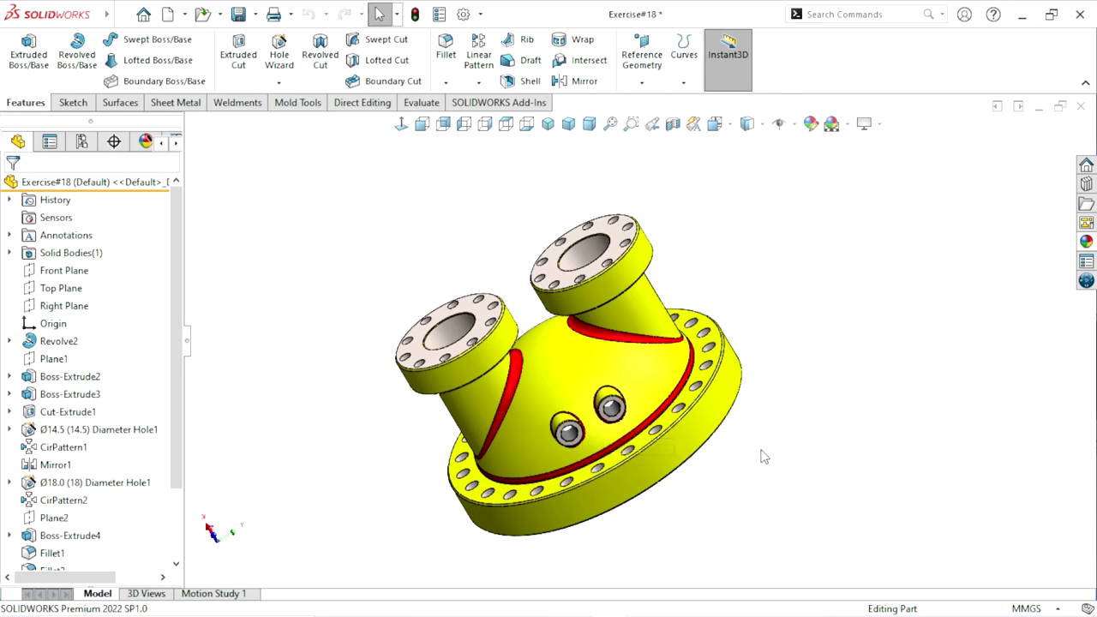
middle_click_drag(765, 457, 737, 480)
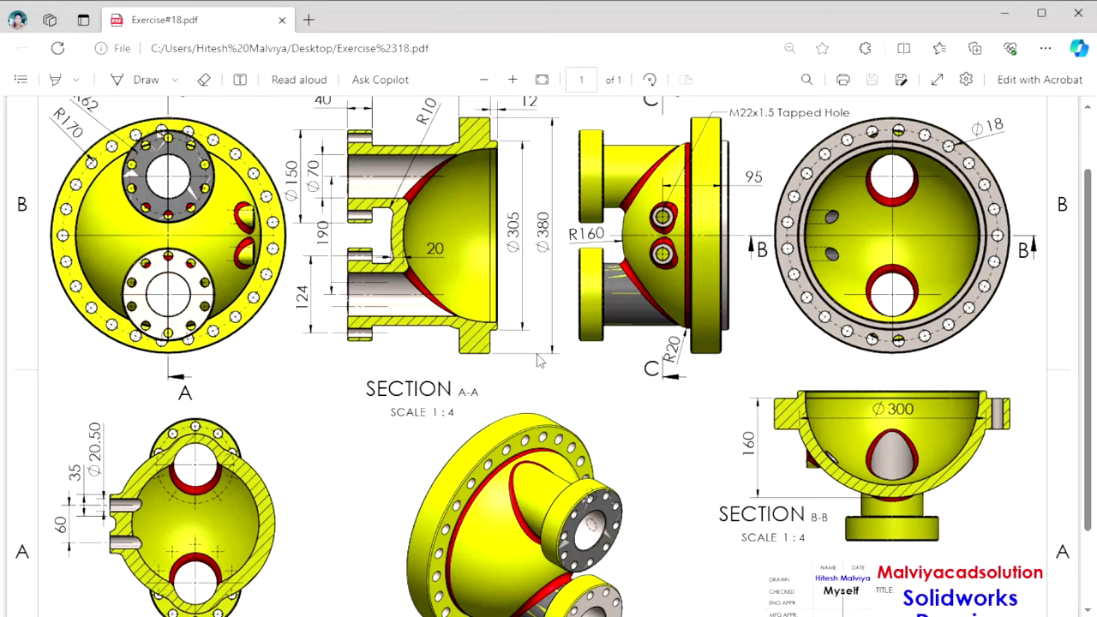
- Scroll through the Exercise#18 PDF to read its section views and dimensions
scroll(613, 402, "up", 2)
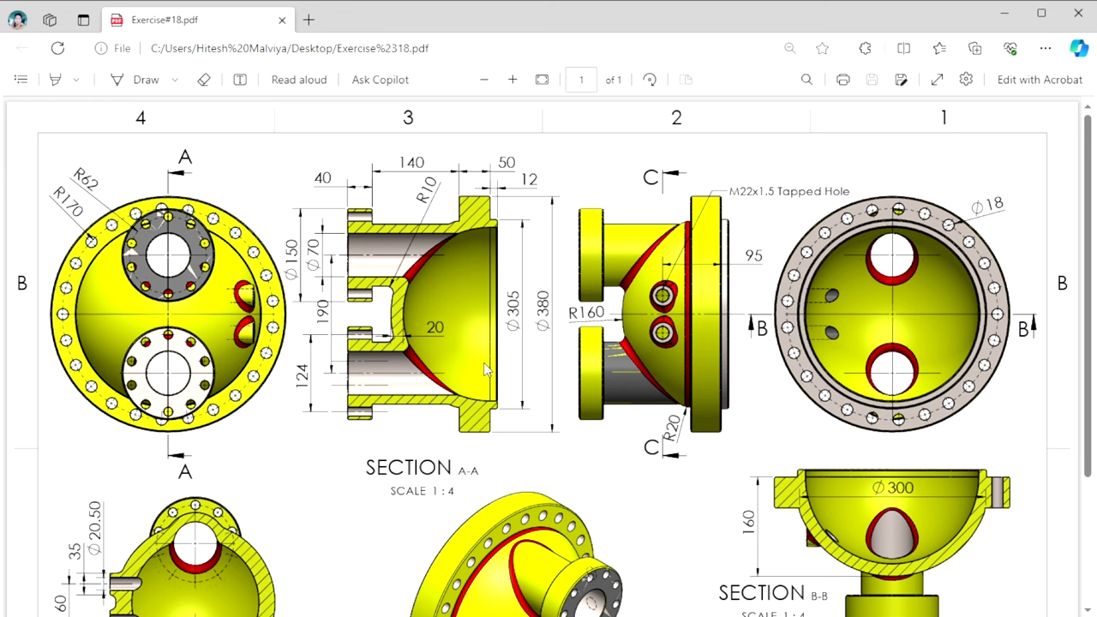
scroll(583, 388, "down", 1)
scroll(544, 252, "up", 1)
scroll(504, 348, "down", 2)
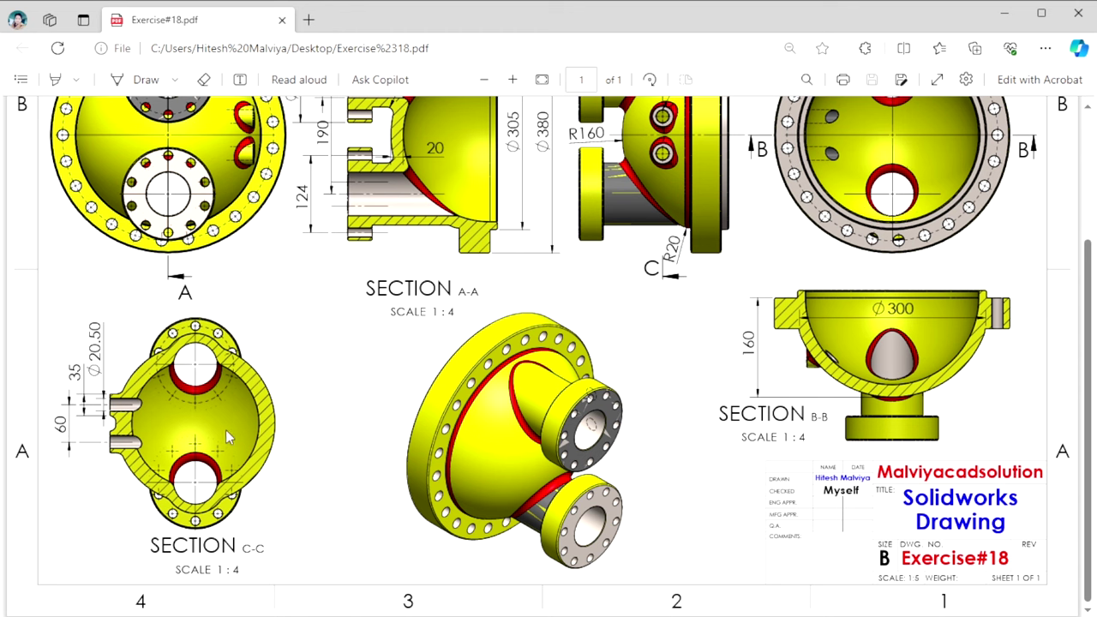
scroll(567, 378, "up", 2)
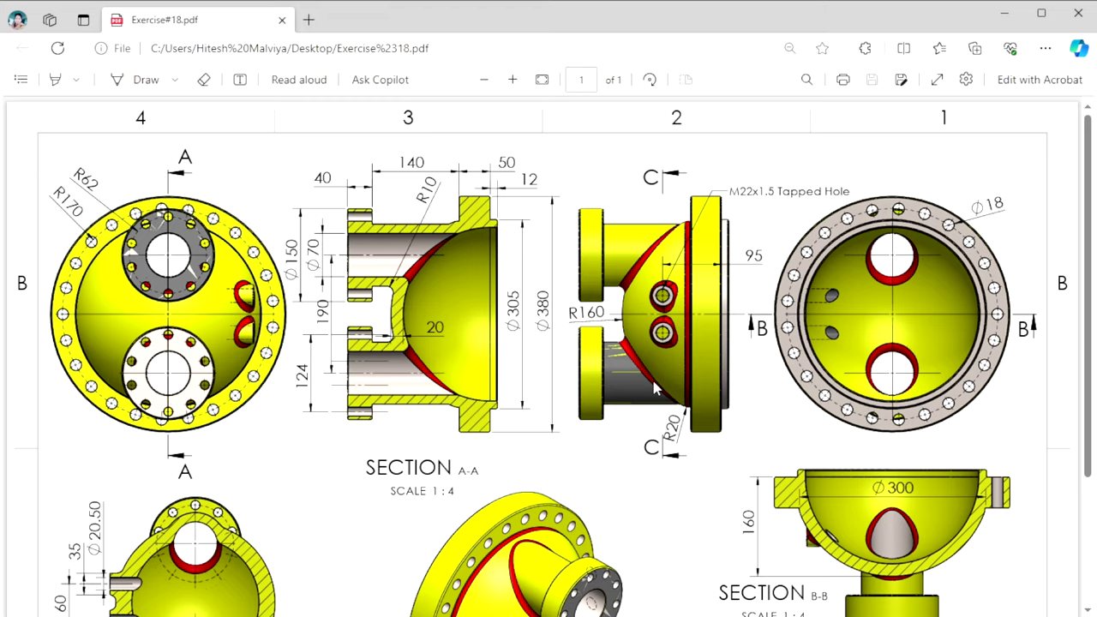
scroll(652, 382, "down", 2)
scroll(651, 395, "up", 2)
scroll(651, 405, "up", 1)
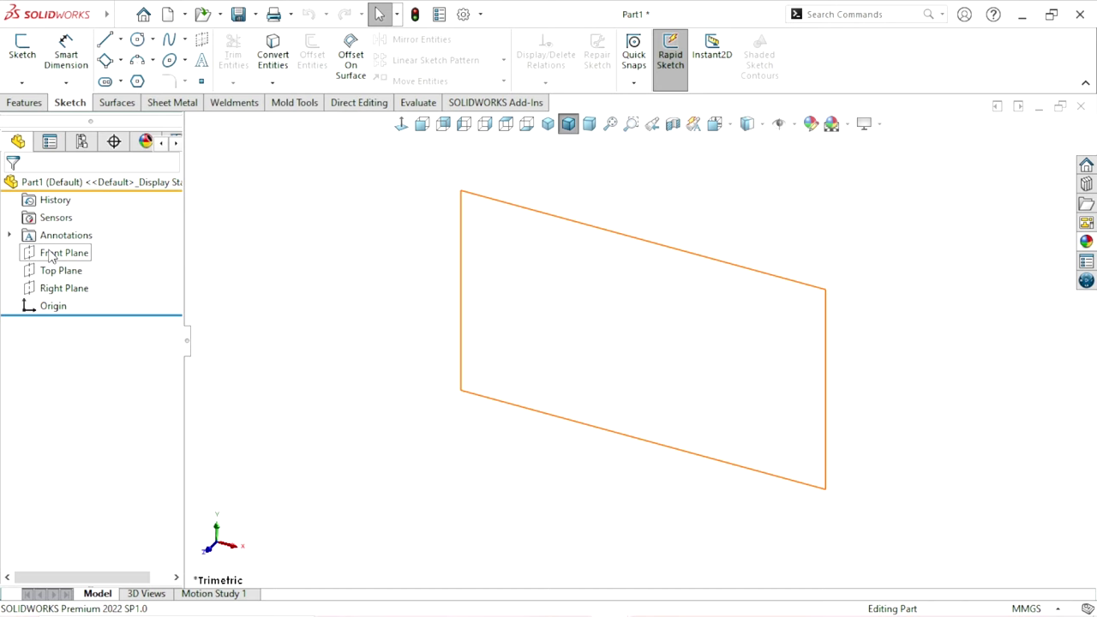
- Start a Front Plane sketch with a vertical midpoint centerline through the origin
left_click(51, 255)
left_click(64, 225)
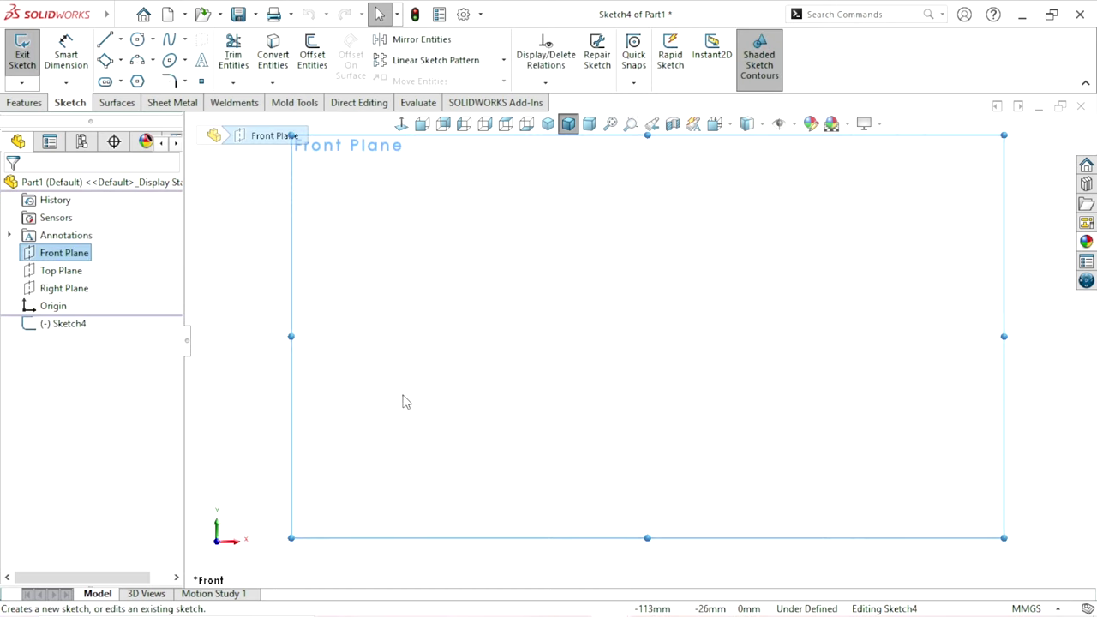
left_click(121, 41)
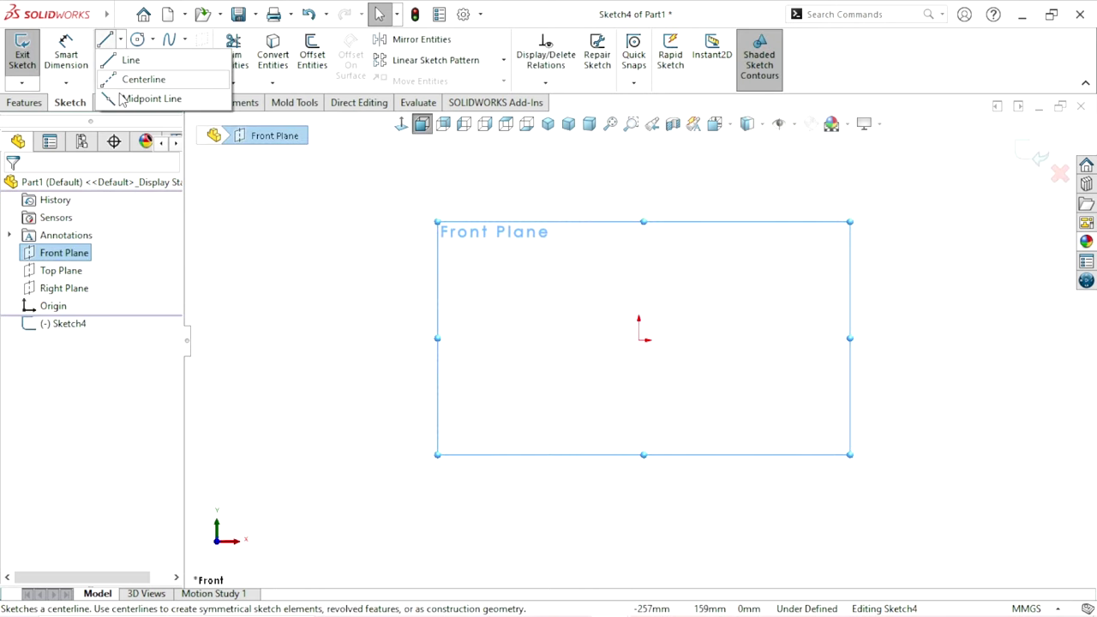
left_click(132, 79)
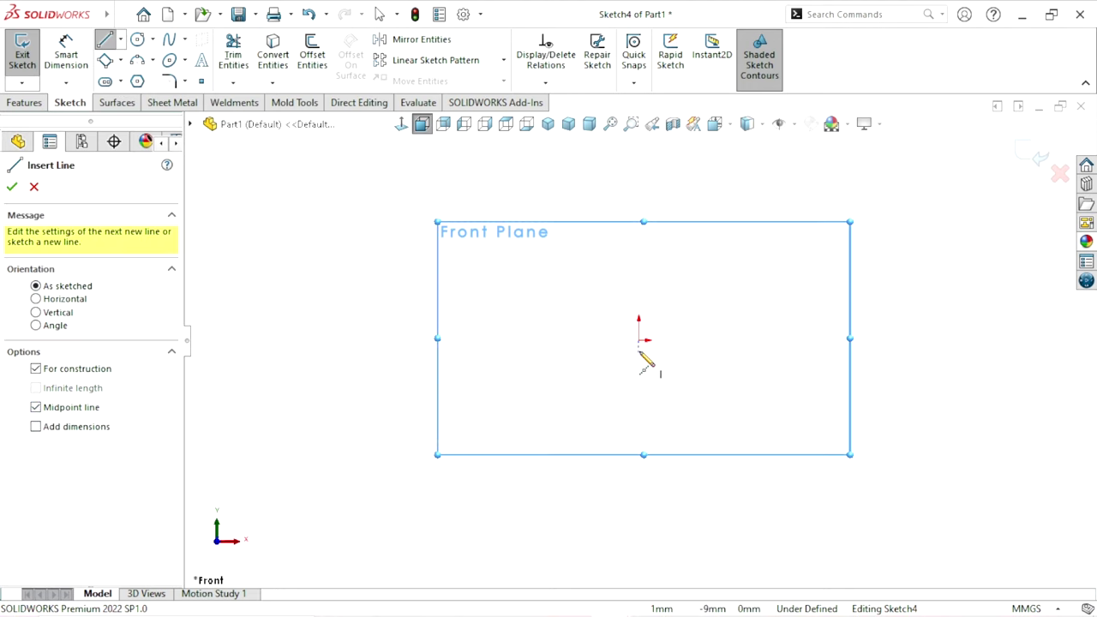
left_click_drag(639, 340, 638, 212)
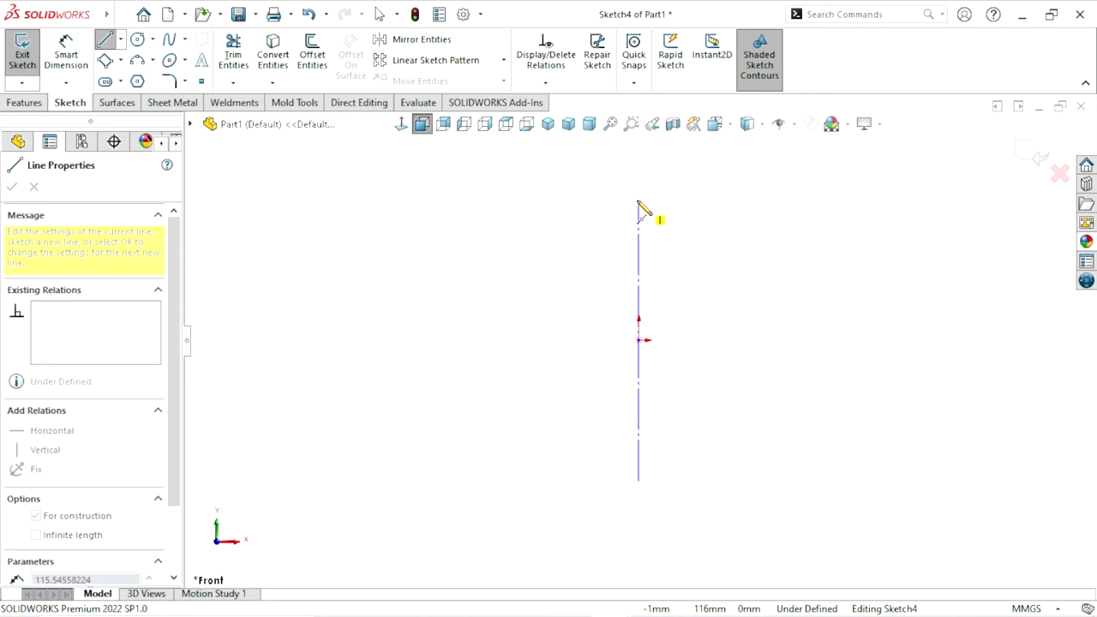
right_click(681, 258)
left_click(715, 288)
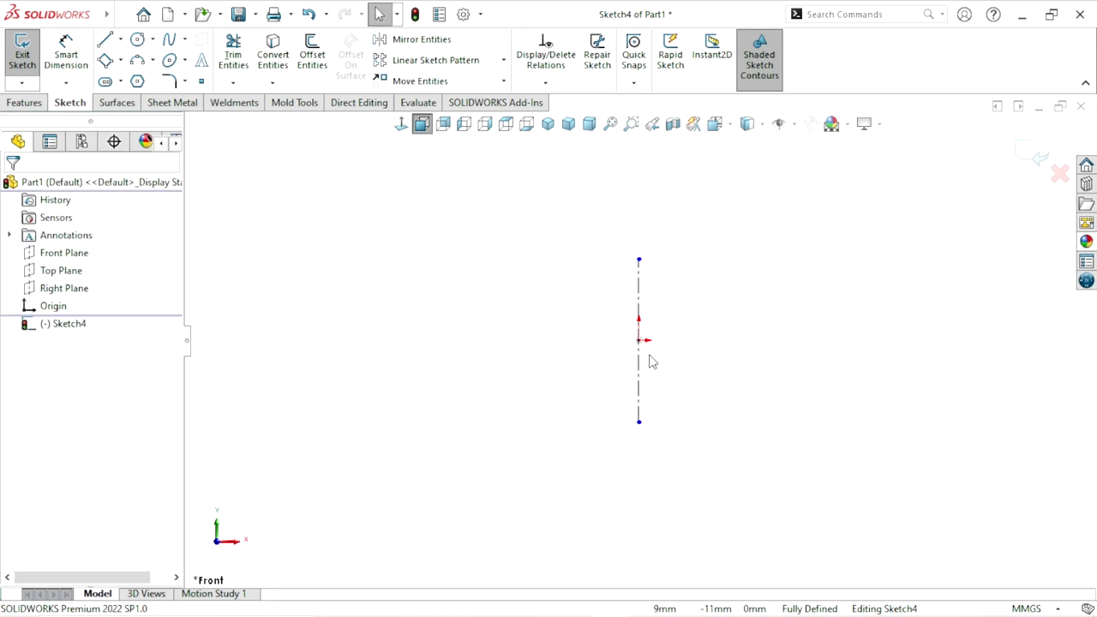
scroll(690, 316, "down", 2)
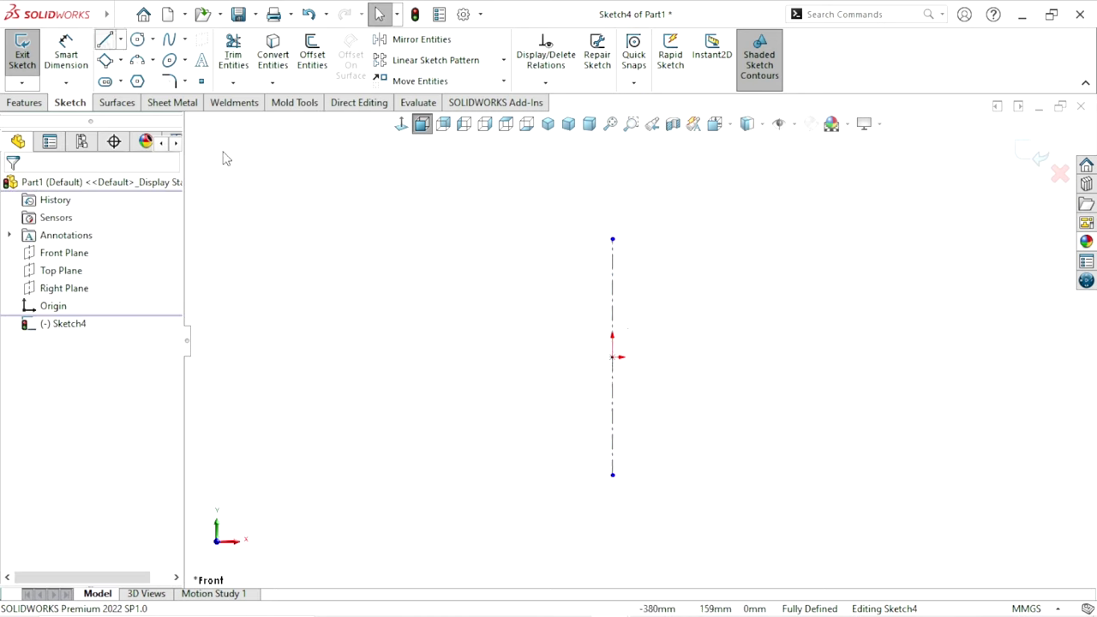
key("l")
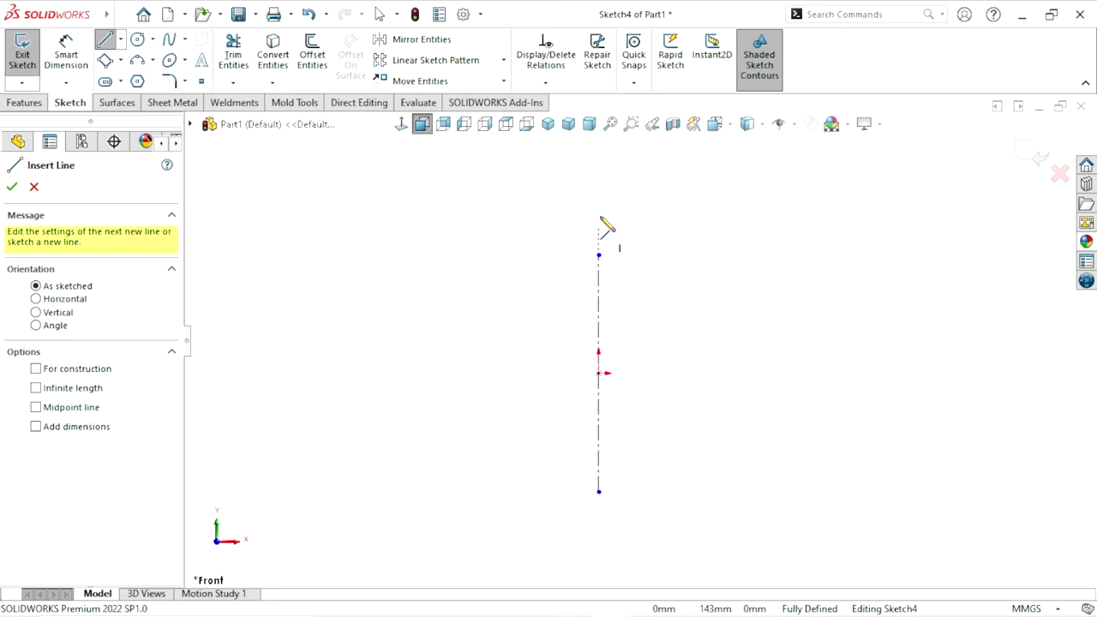
- Draw the stepped open line profile: short vertical, tall step, top horizontal and downward leg
left_click(600, 219)
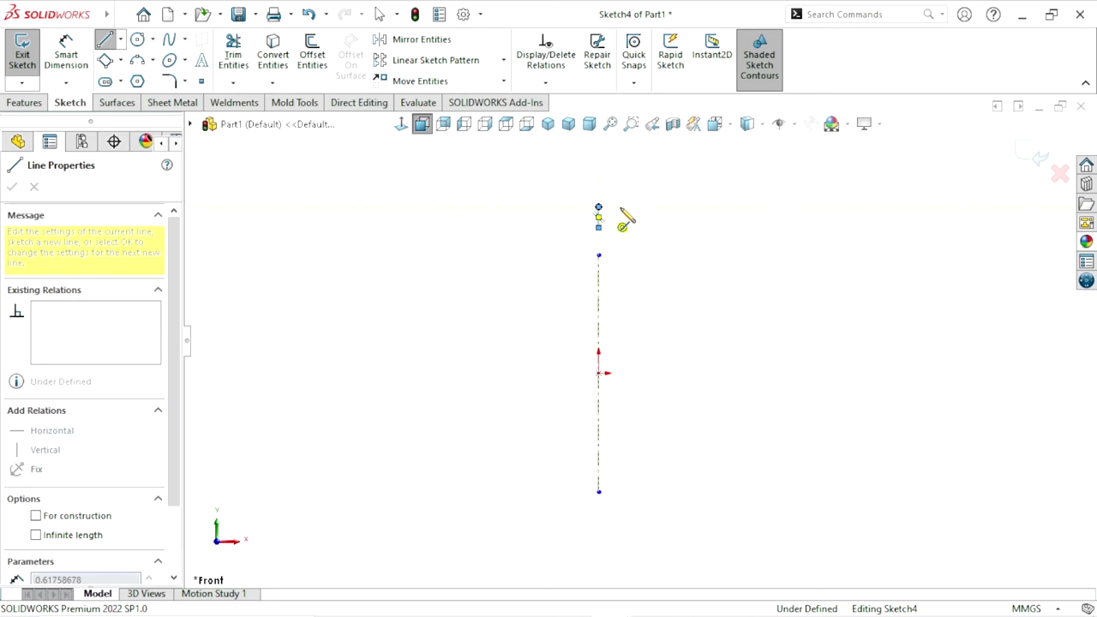
left_click(598, 206)
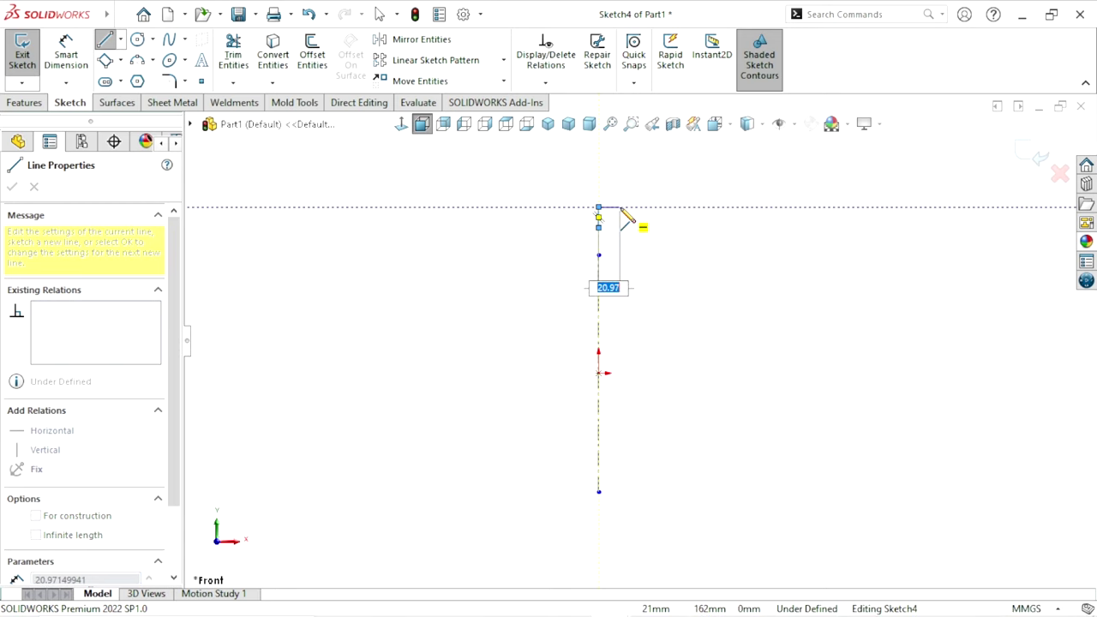
left_click(620, 148)
left_click(680, 147)
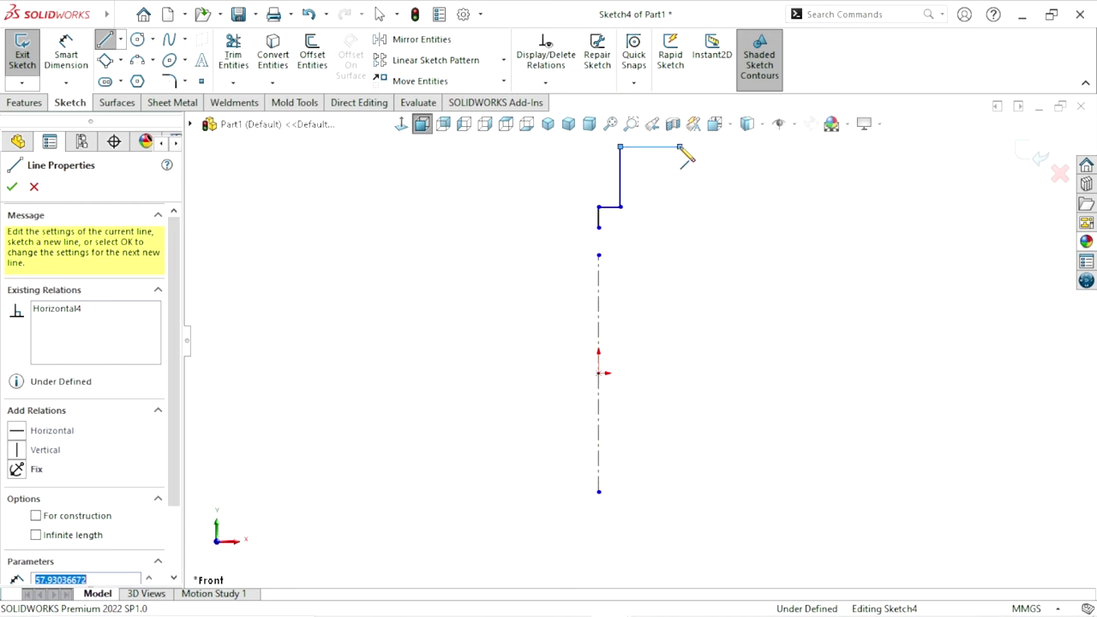
double_click(680, 217)
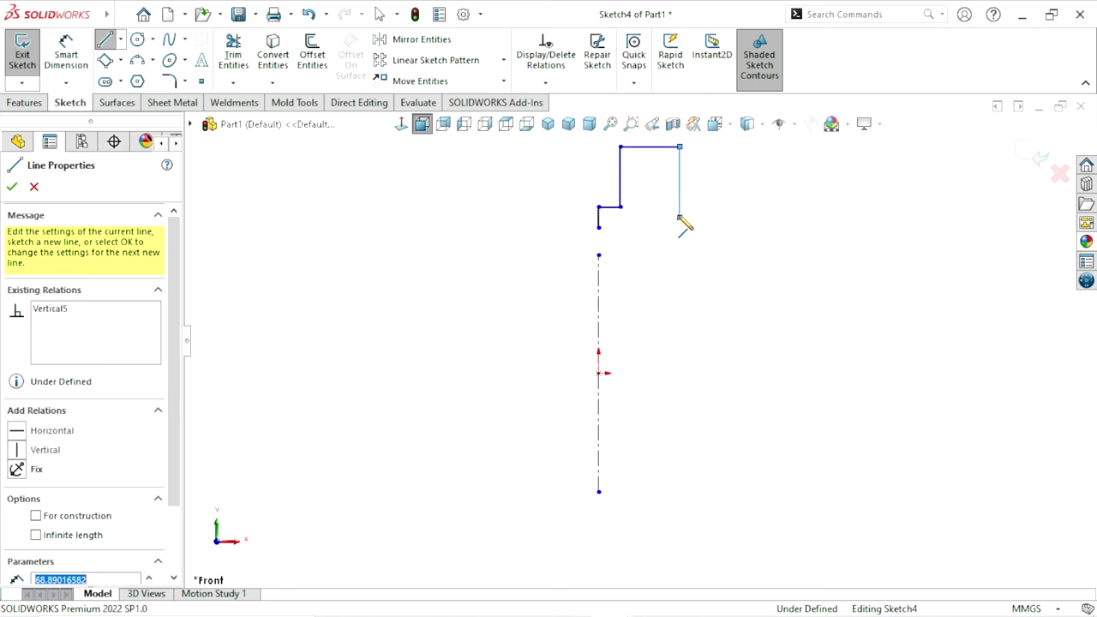
left_click(679, 218)
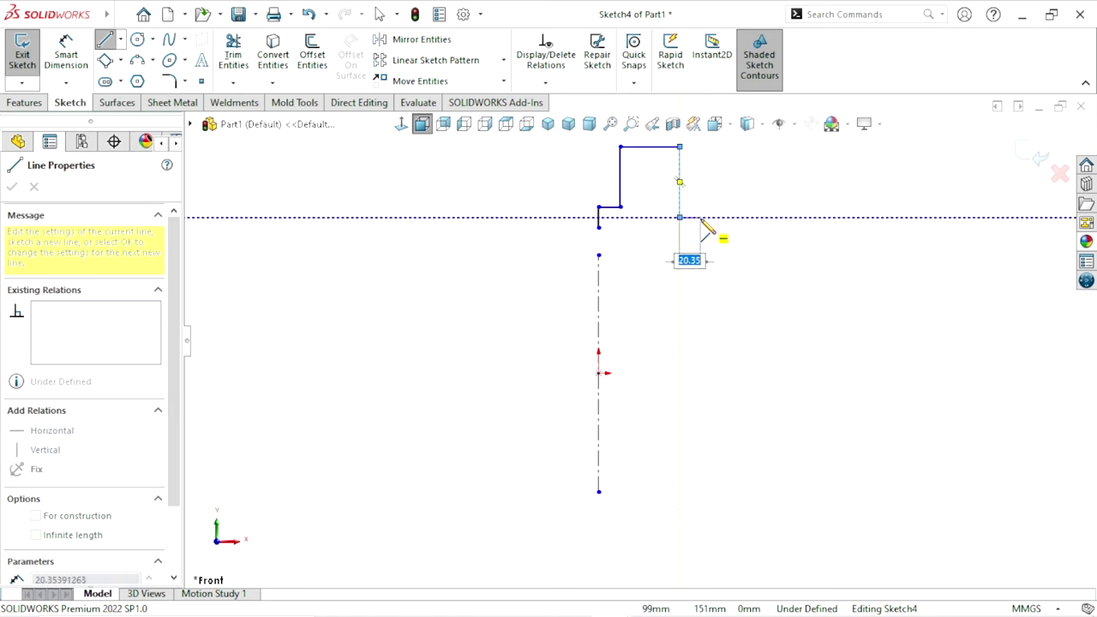
scroll(695, 257, "up", 1)
scroll(698, 265, "up", 1)
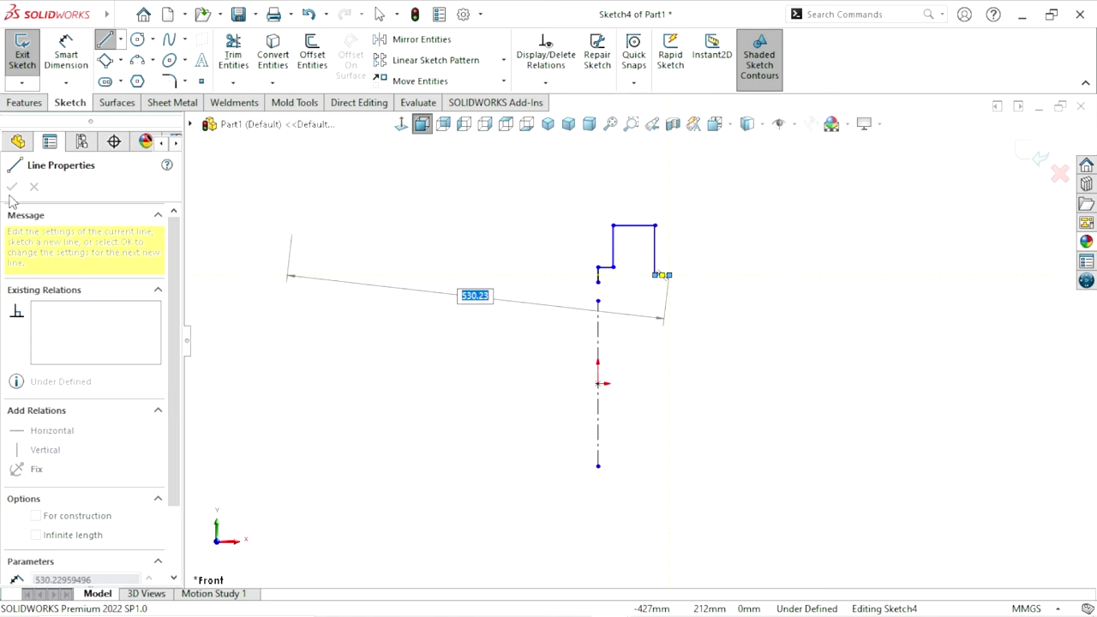
key("Escape")
key("Escape")
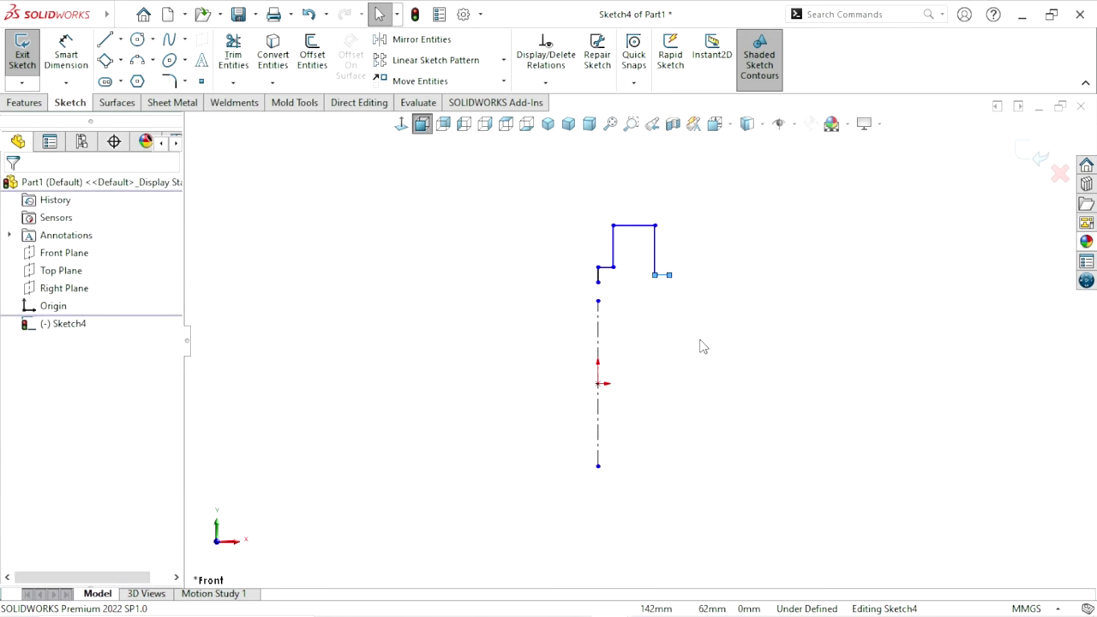
scroll(701, 346, "down", 1)
scroll(698, 338, "up", 1)
scroll(699, 326, "down", 1)
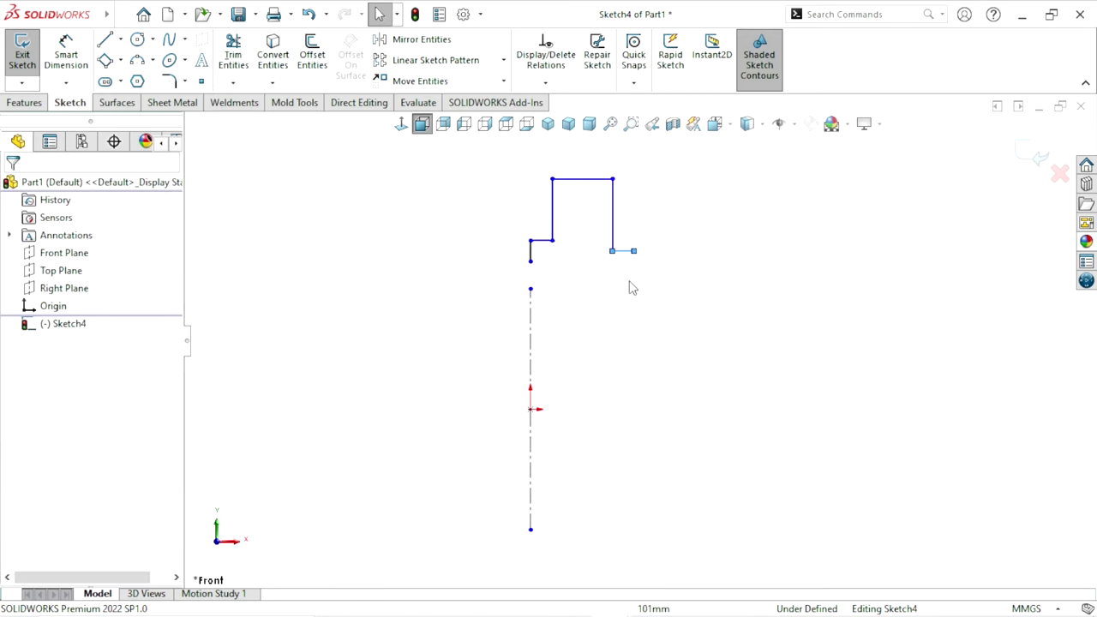
- Draw a horizontal centerline running right from the origin
left_click(120, 39)
left_click(143, 78)
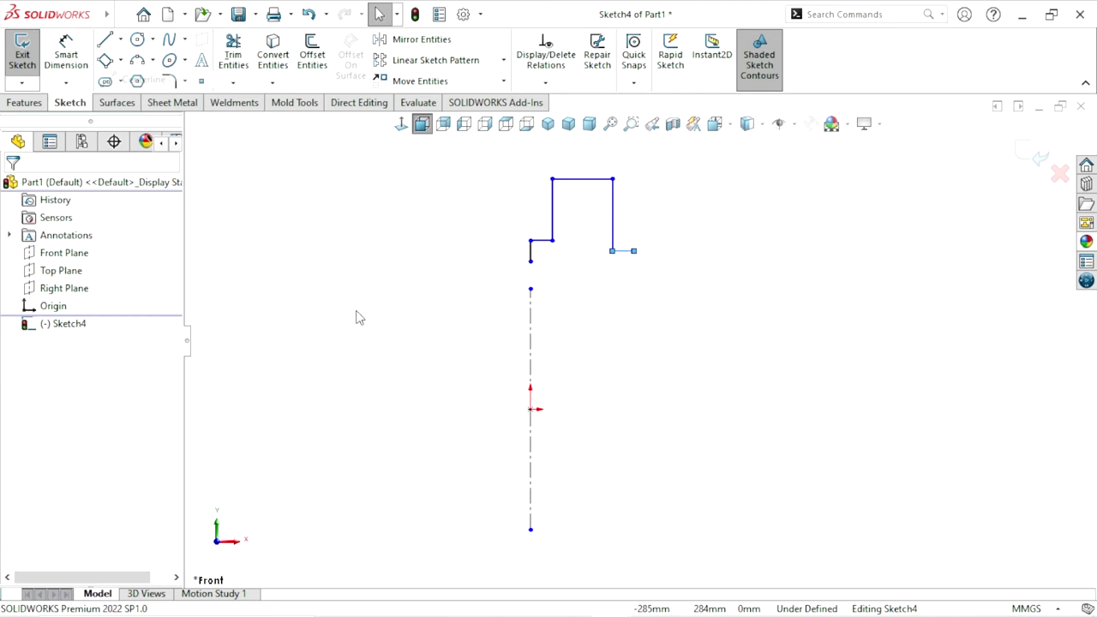
left_click(530, 409)
left_click(701, 409)
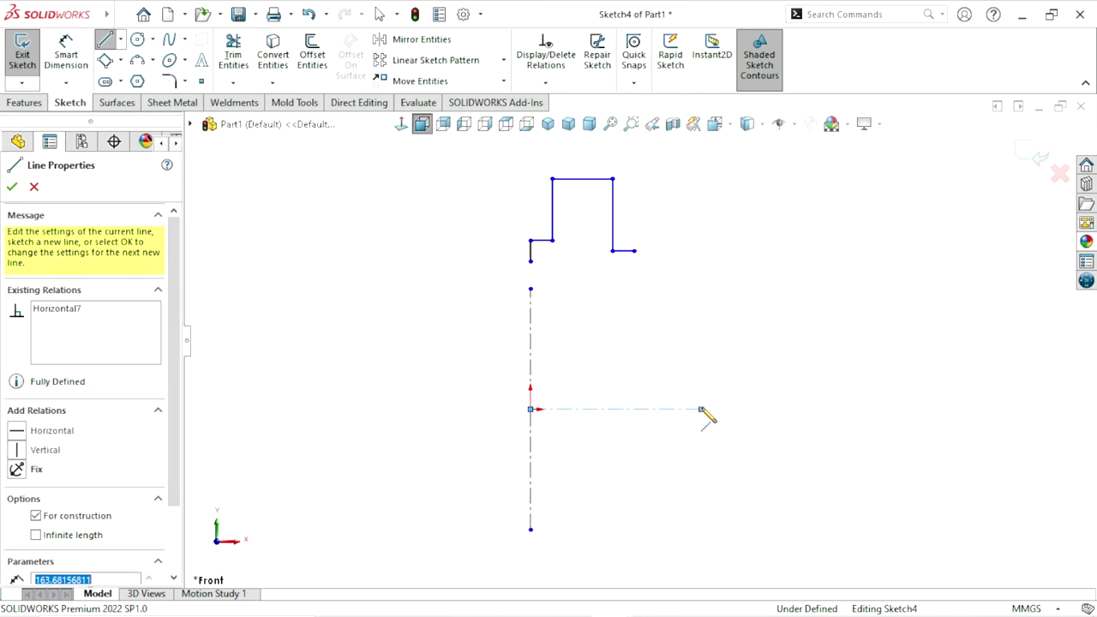
right_click(738, 321)
left_click(767, 331)
- Dimension the horizontal centerline's length, initially entered as 1700
left_click(66, 54)
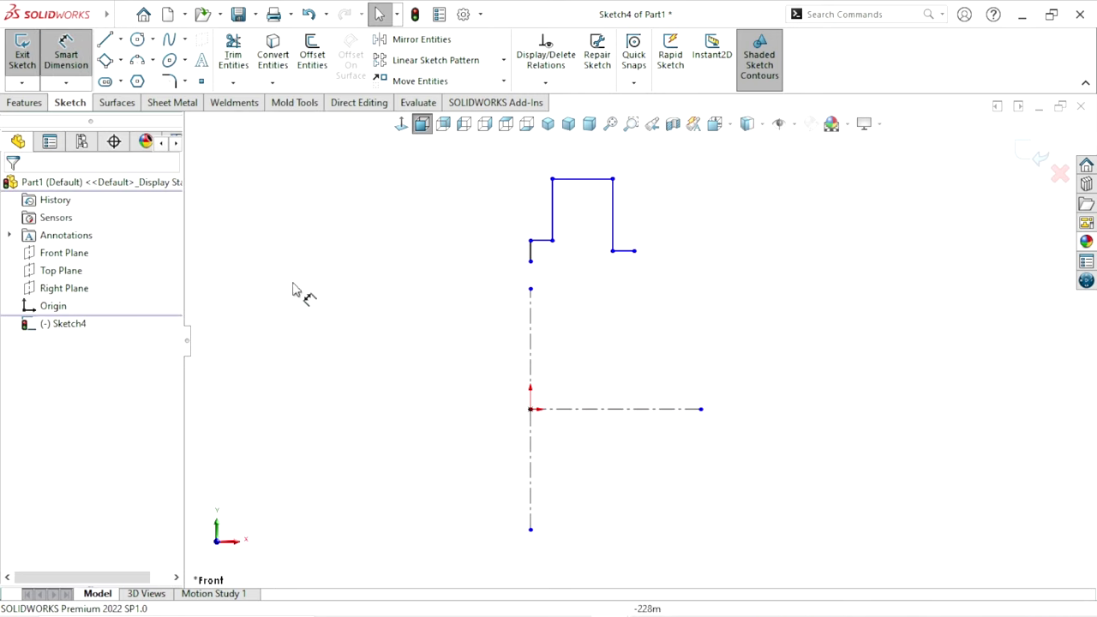
left_click(585, 418)
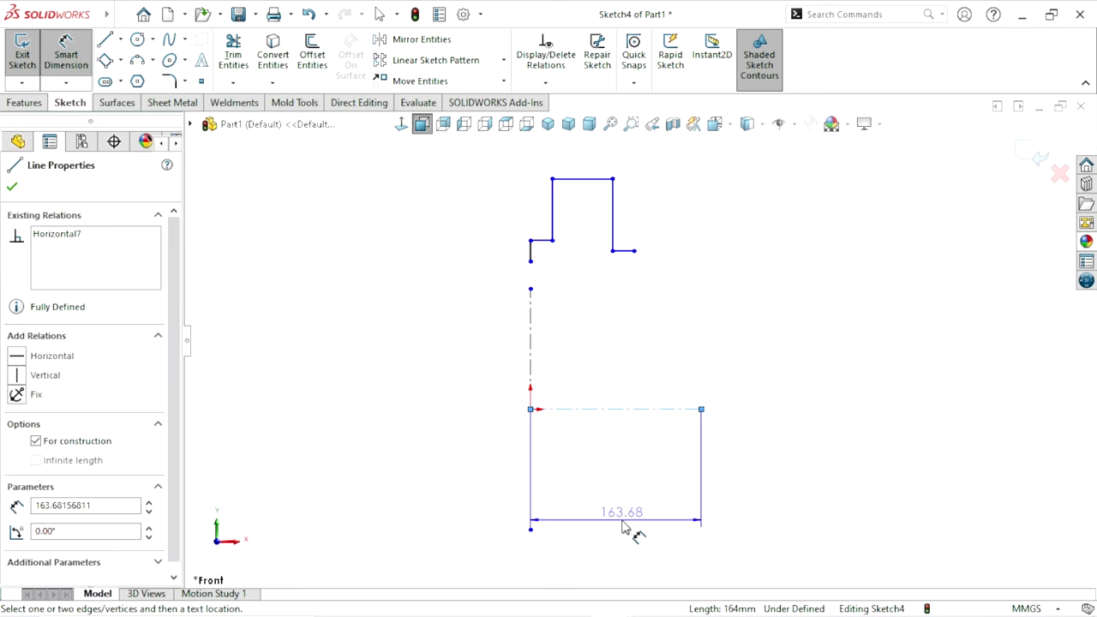
left_click(617, 529)
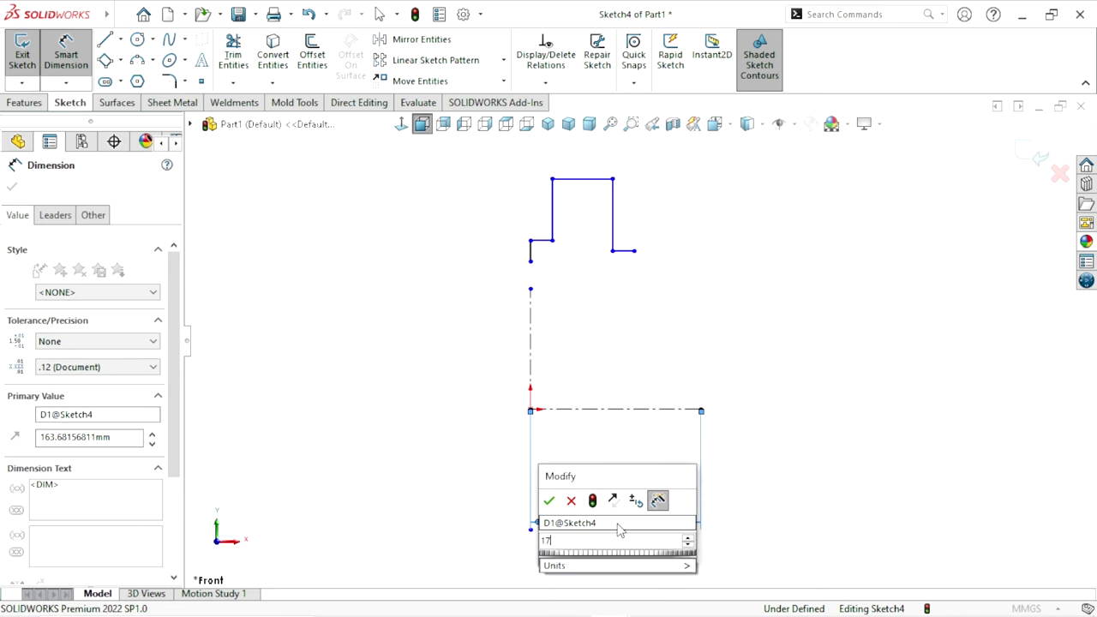
type("1700")
key("Return")
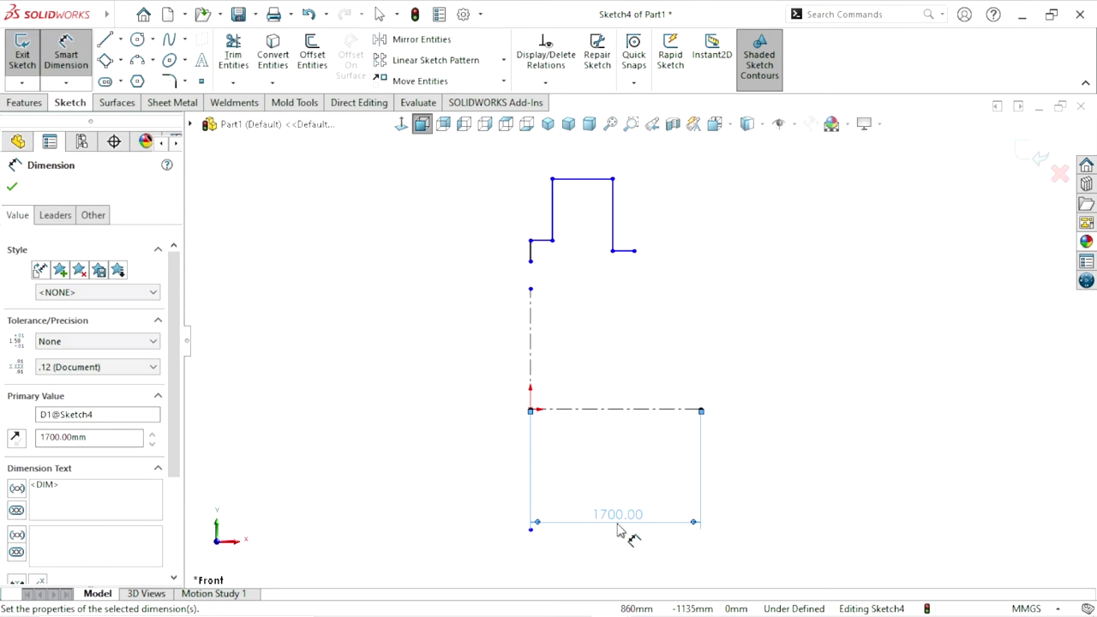
double_click(615, 518)
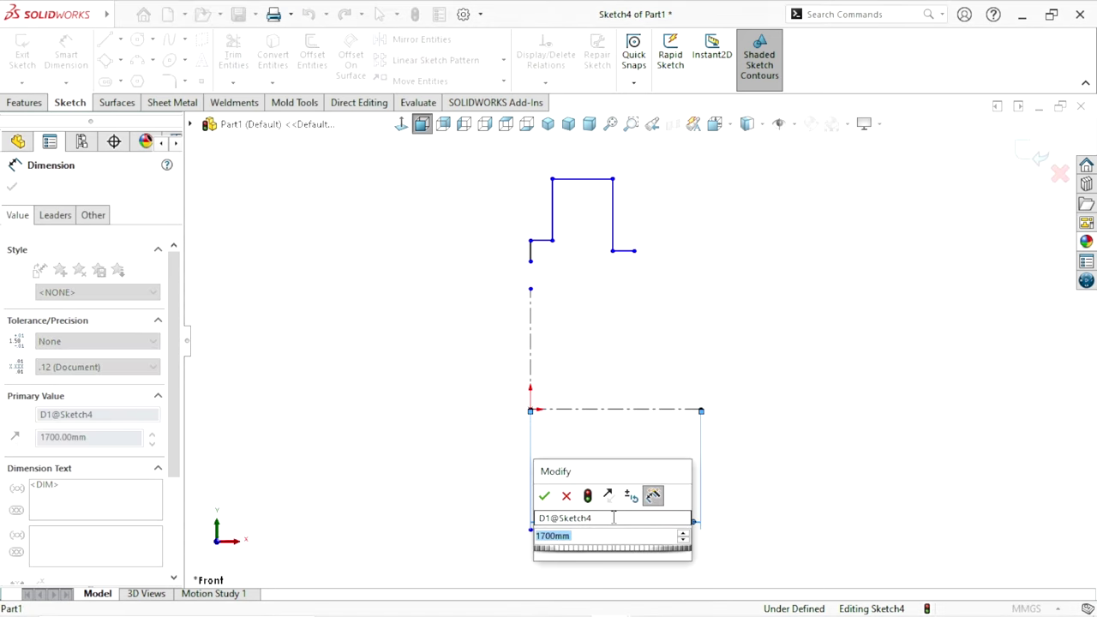
left_click(567, 495)
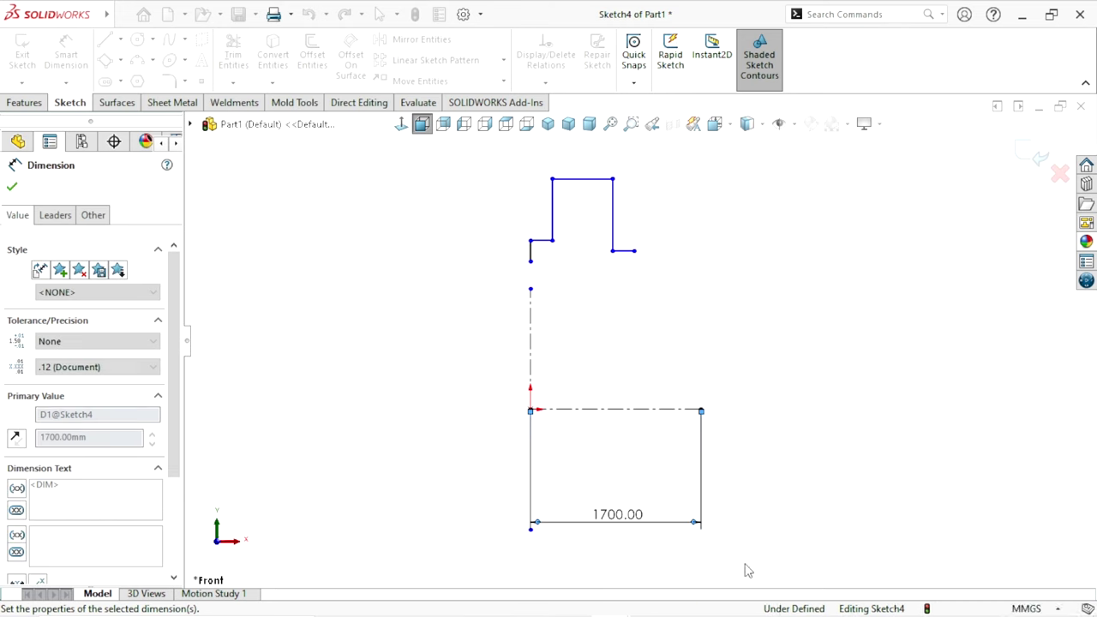
left_click(654, 554)
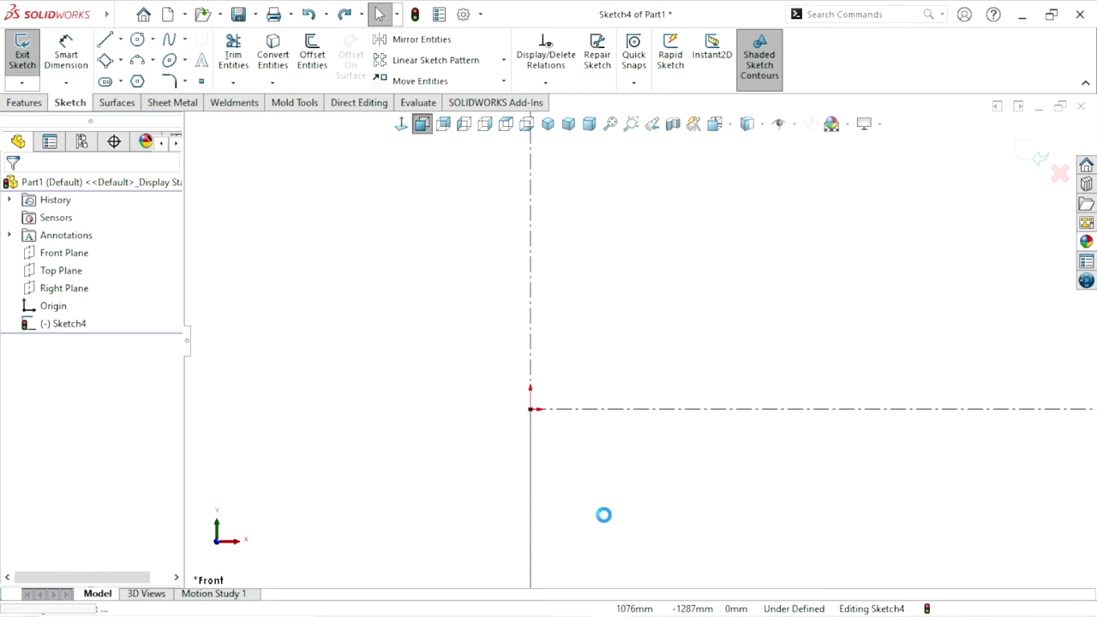
scroll(600, 506, "up", 3)
scroll(666, 441, "up", 3)
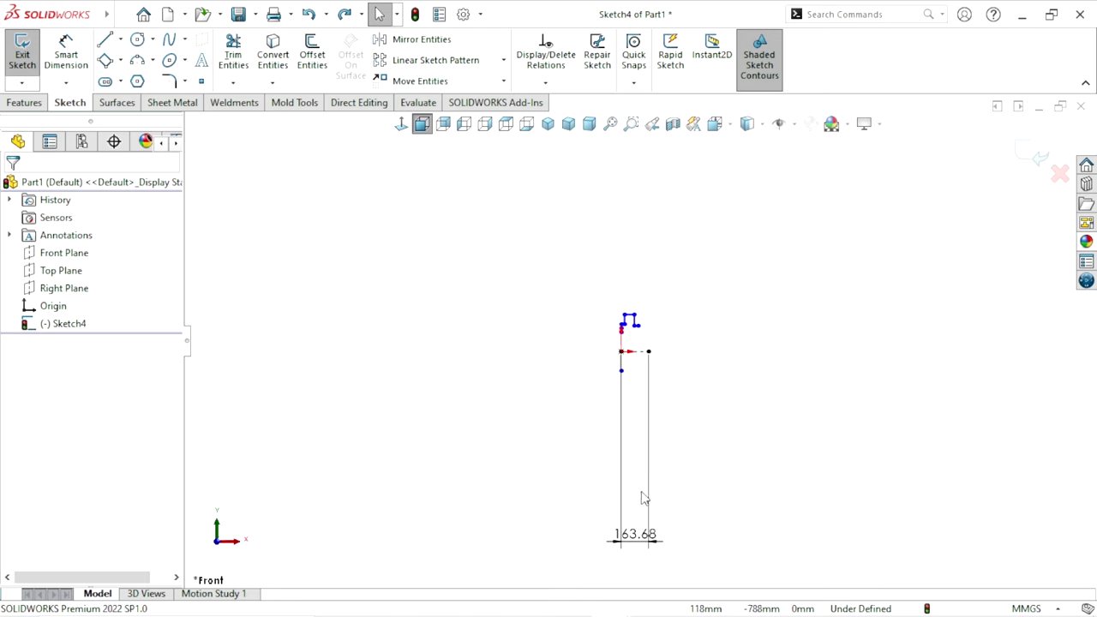
- Correct the centerline length to 170 mm and move the dimension up toward the profile
double_click(638, 540)
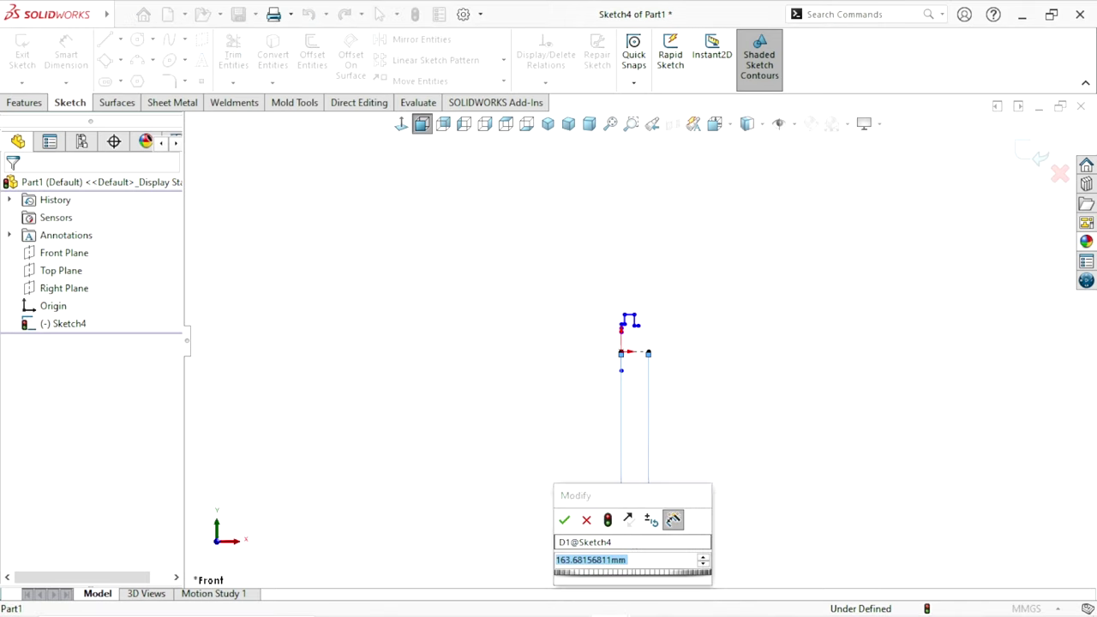
type("170")
key("Return")
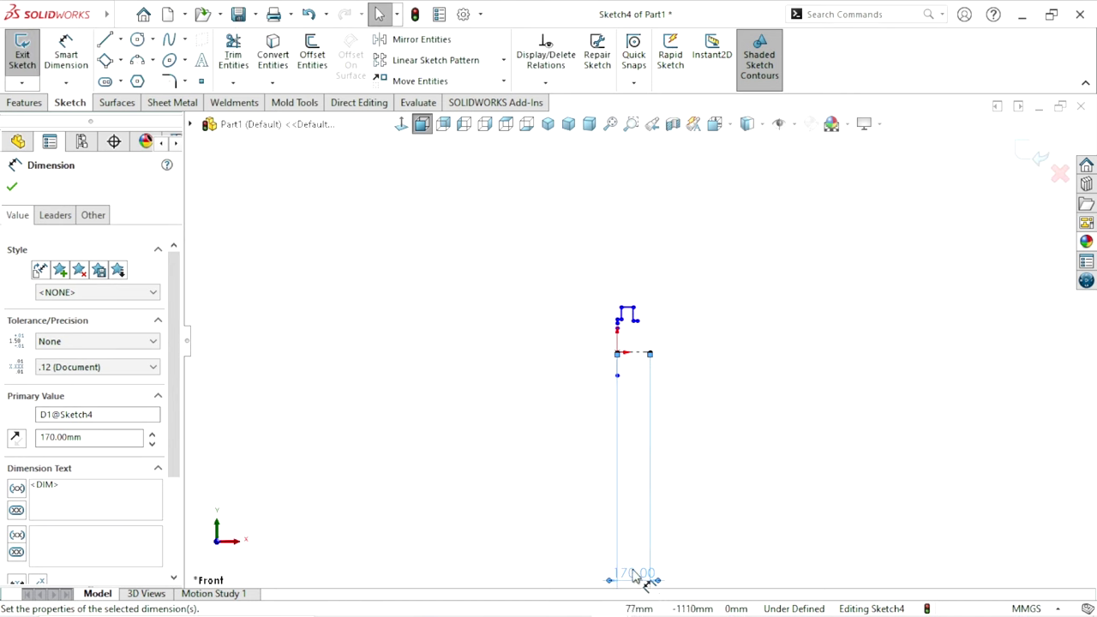
left_click_drag(632, 569, 631, 429)
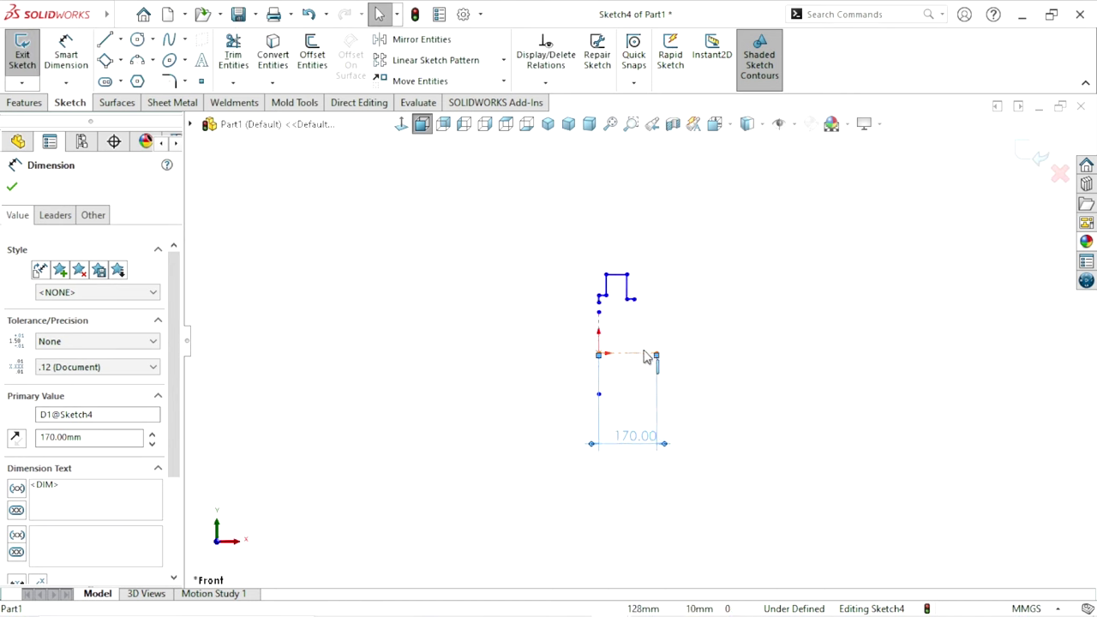
scroll(640, 397, "down", 2)
scroll(646, 431, "down", 2)
left_click_drag(628, 462, 634, 383)
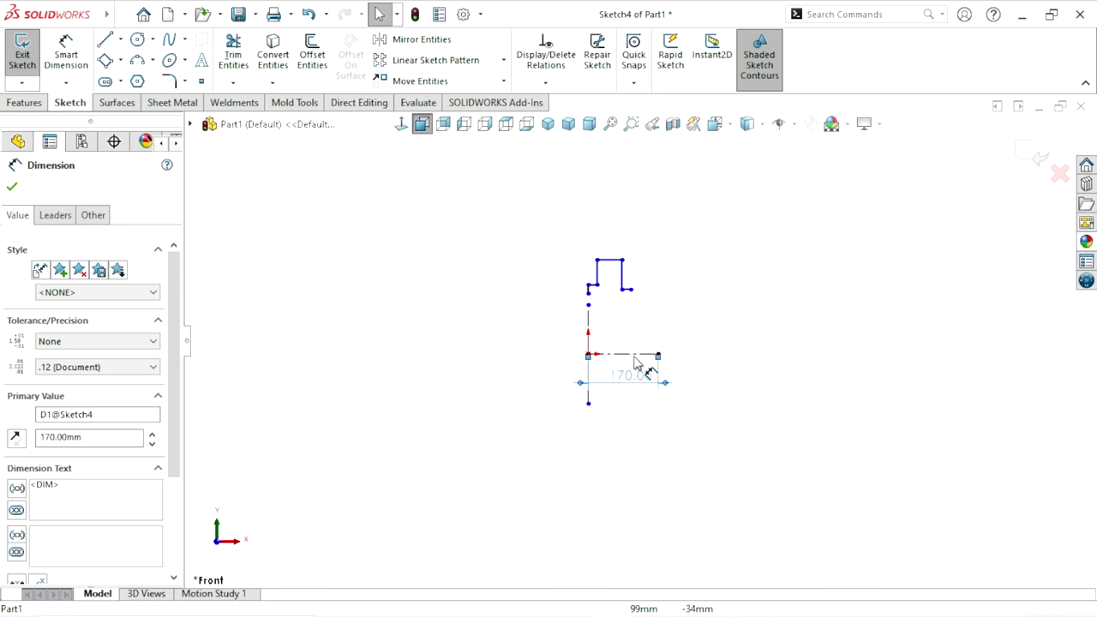
scroll(638, 343, "down", 2)
scroll(637, 263, "down", 1)
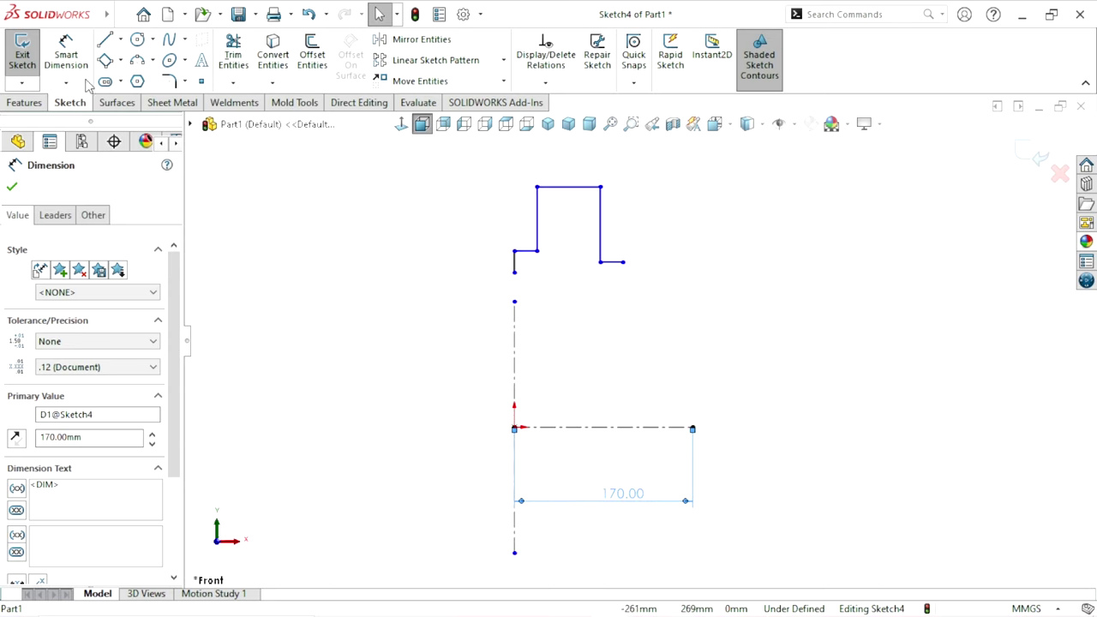
- Dimension the profile diameters about the centerline as 305 mm and 380 mm
left_click(66, 51)
left_click(544, 427)
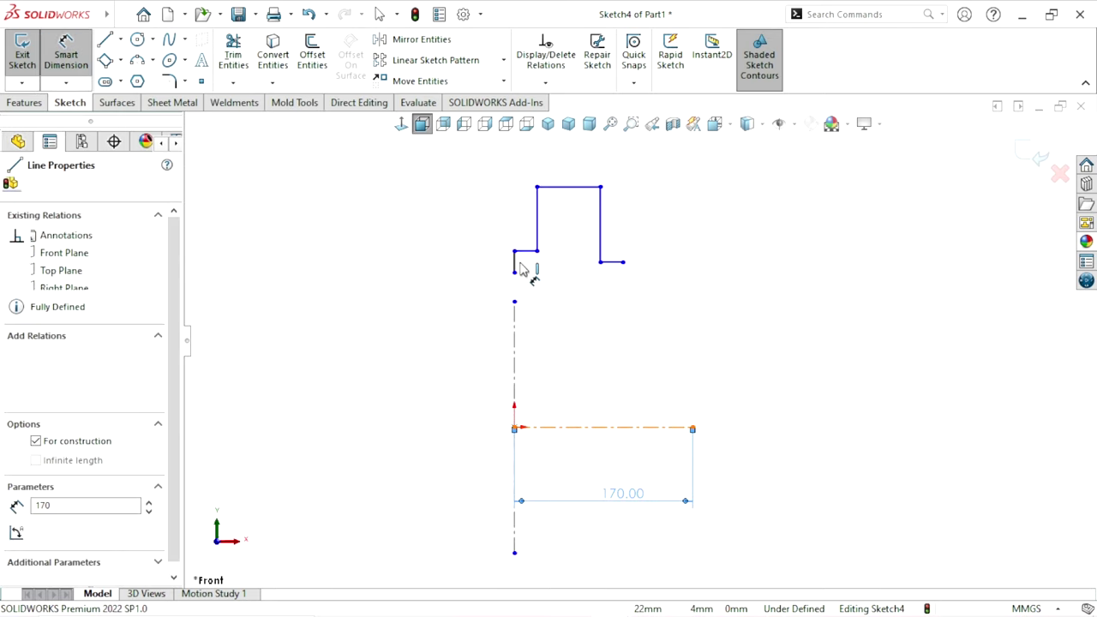
left_click(514, 250)
left_click(411, 480)
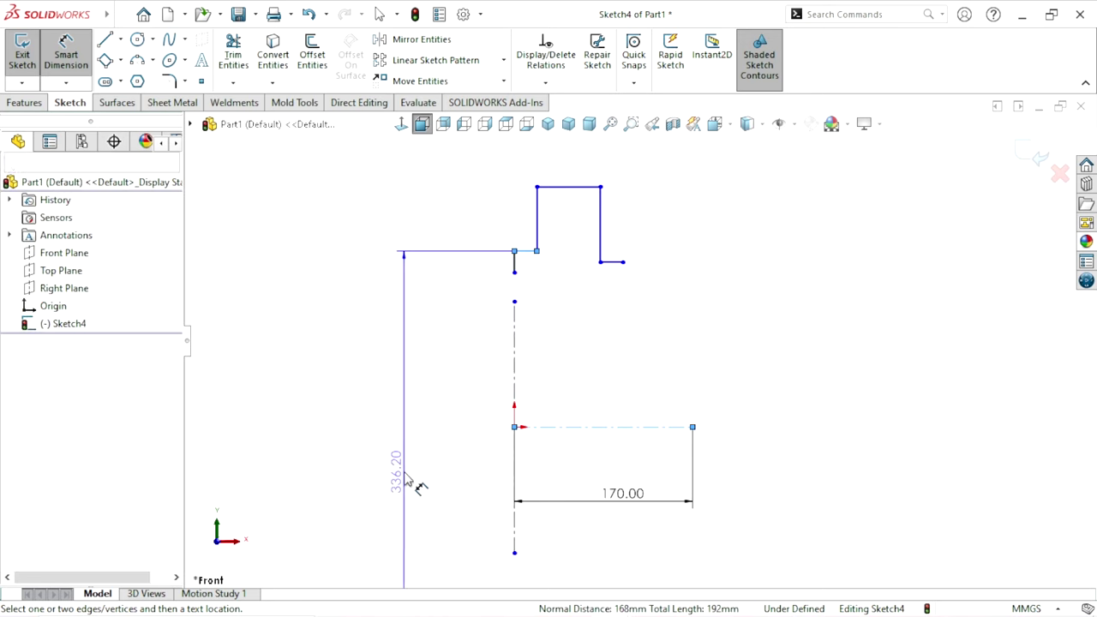
type("3")
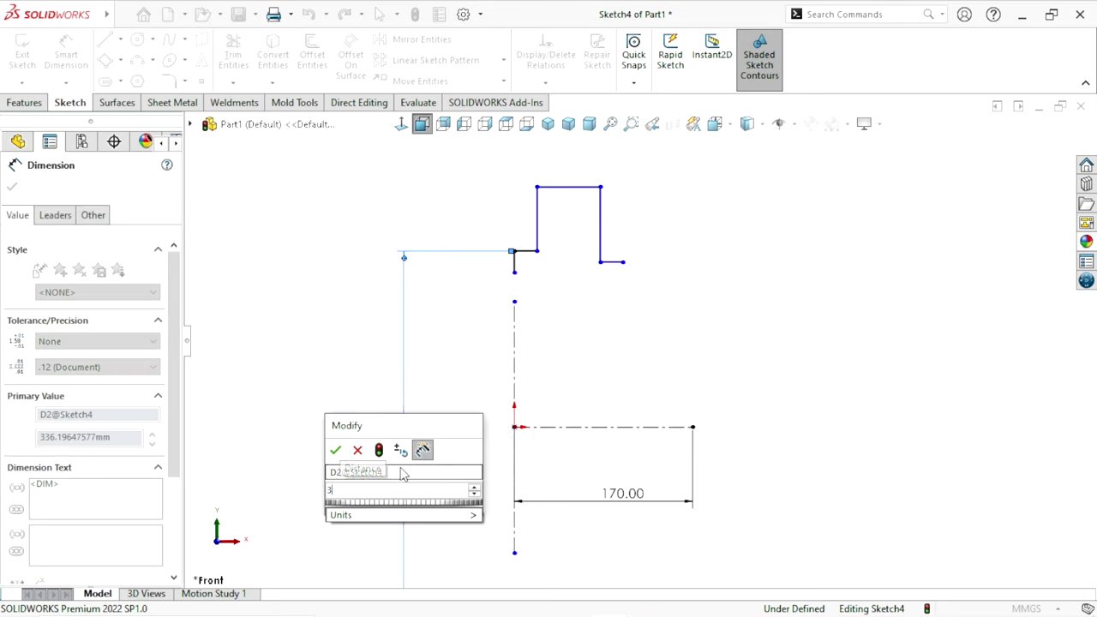
type("05")
key("Return")
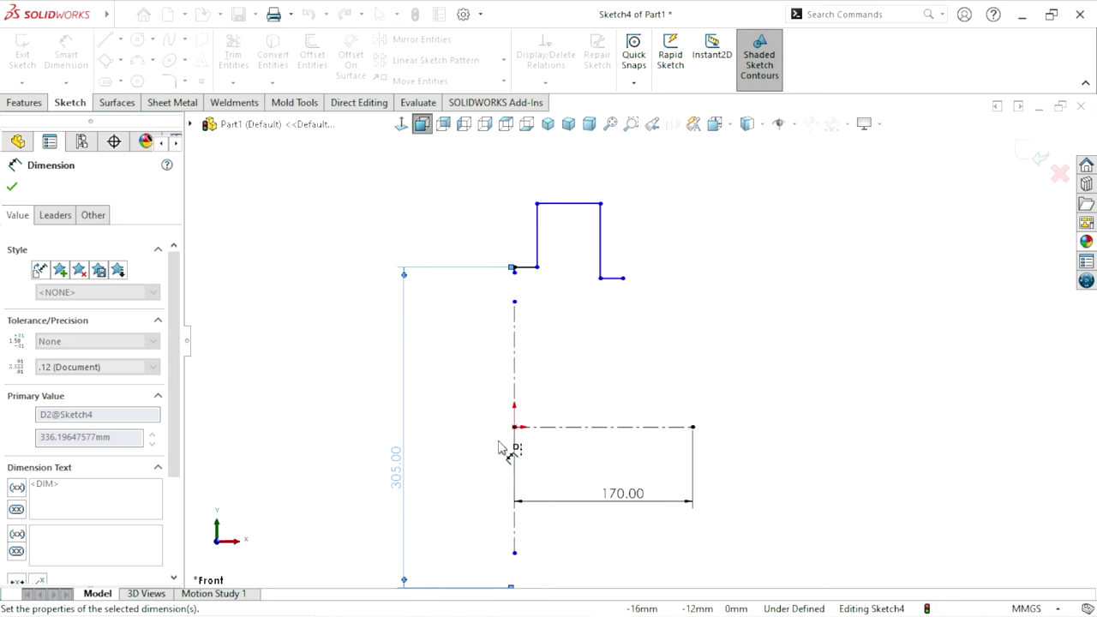
left_click(562, 427)
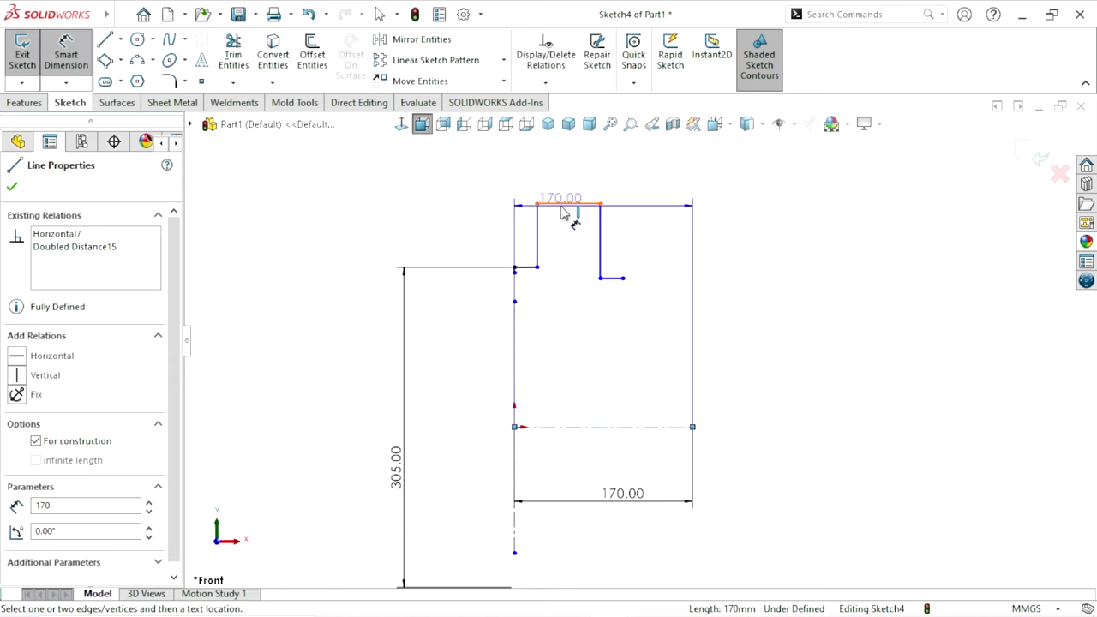
left_click(569, 204)
left_click(334, 493)
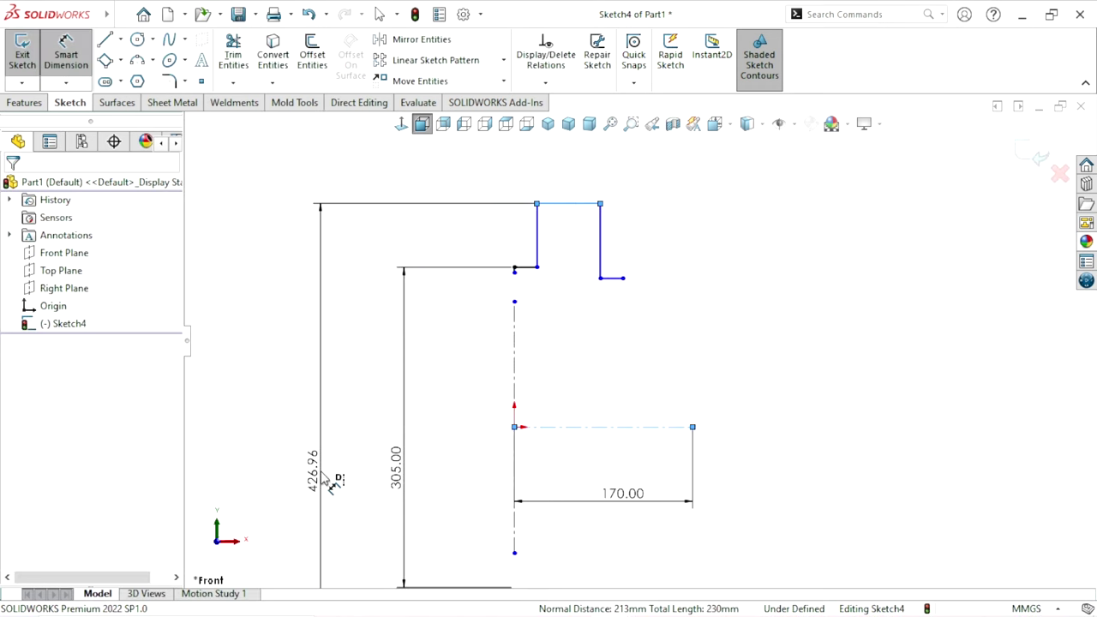
type("380")
key("Return")
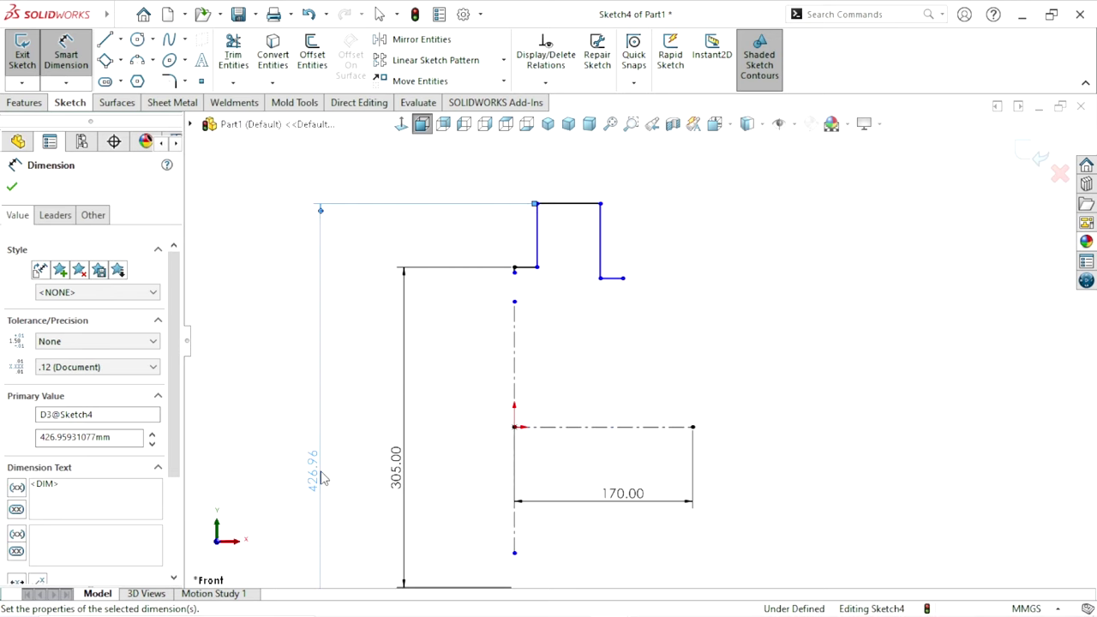
- Set the step width to 12 mm and the top edge length to 50 mm
left_click(524, 267)
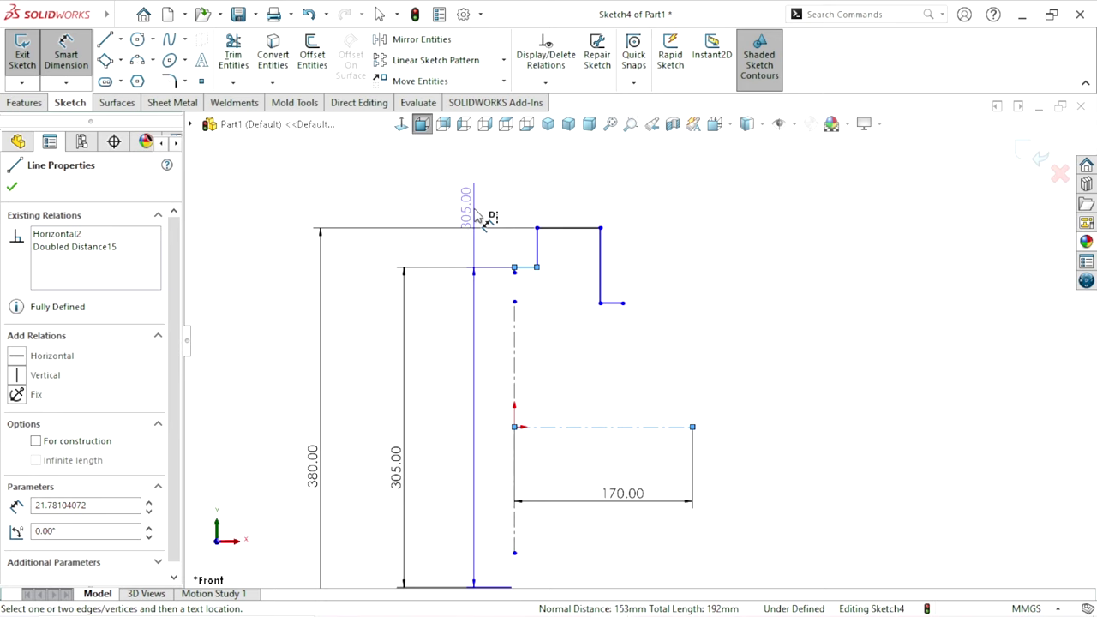
left_click(459, 209)
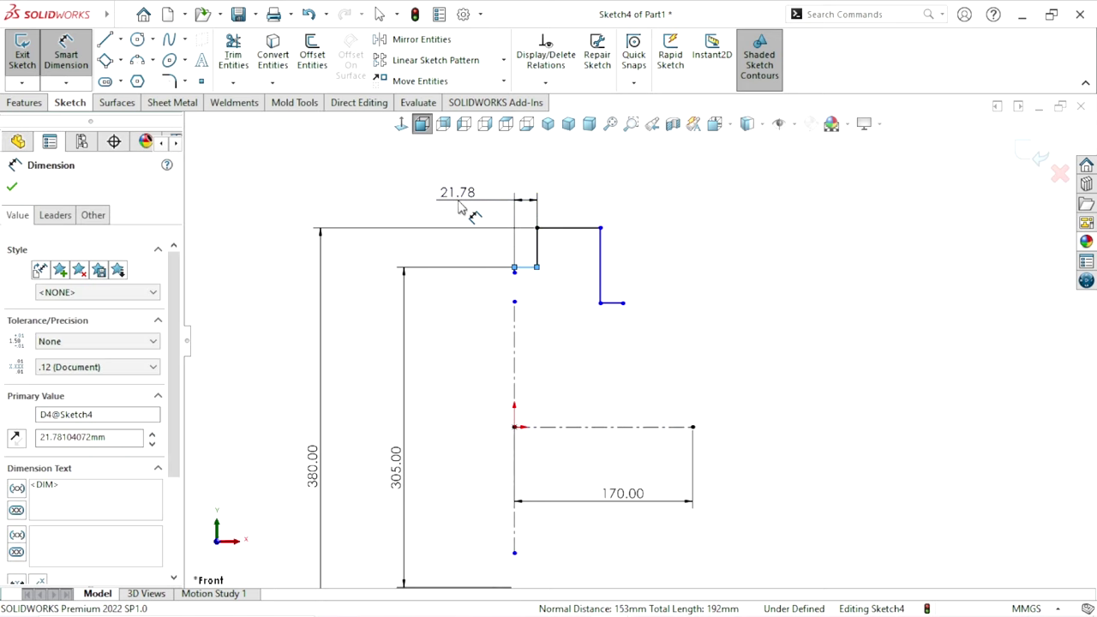
type("12")
key("Return")
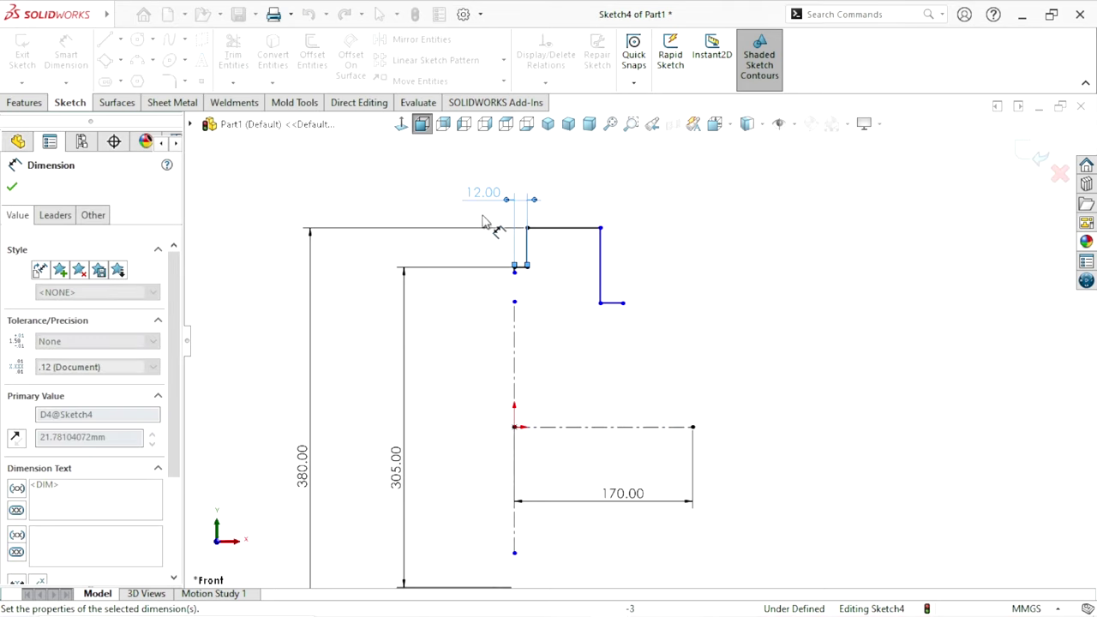
left_click(566, 227)
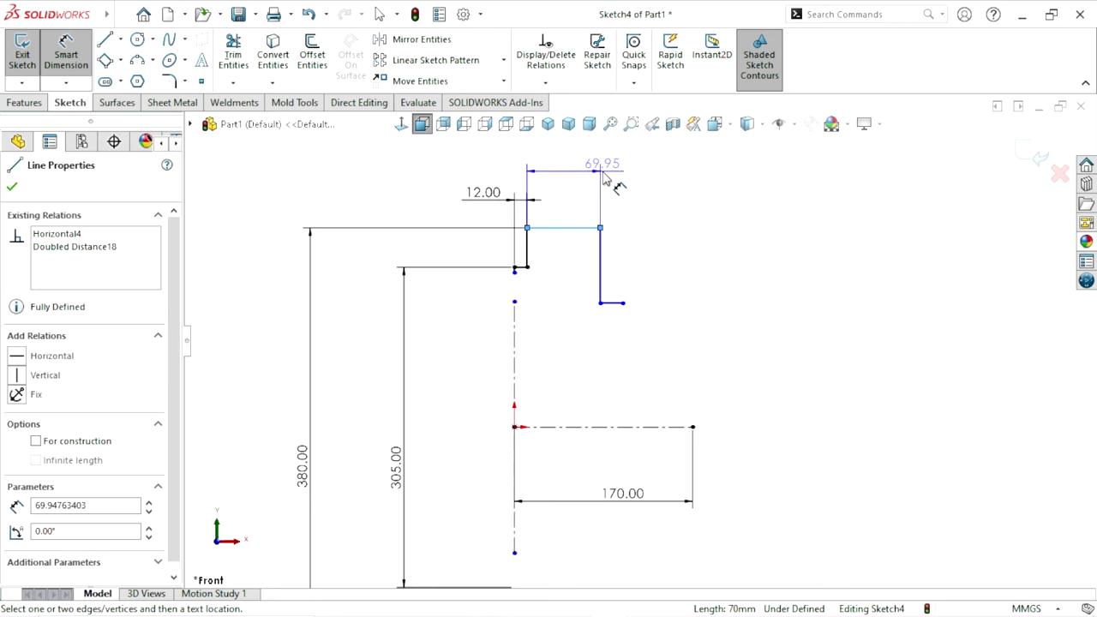
left_click(602, 178)
type("5")
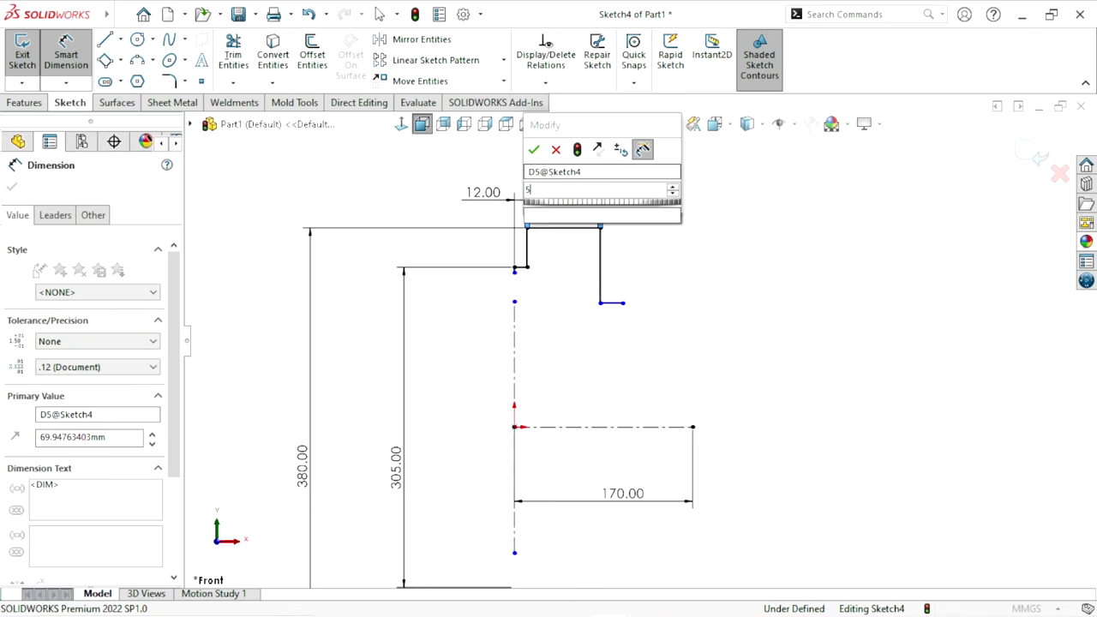
key("Return")
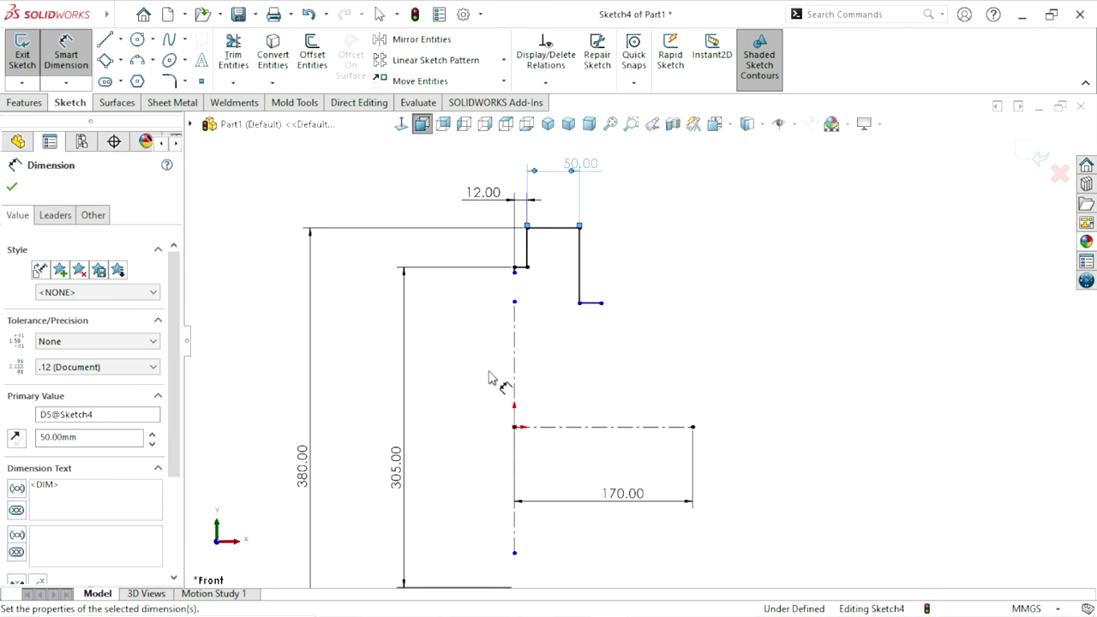
- Place the step's outer corner 65 mm from the vertical centerline
left_click(602, 309)
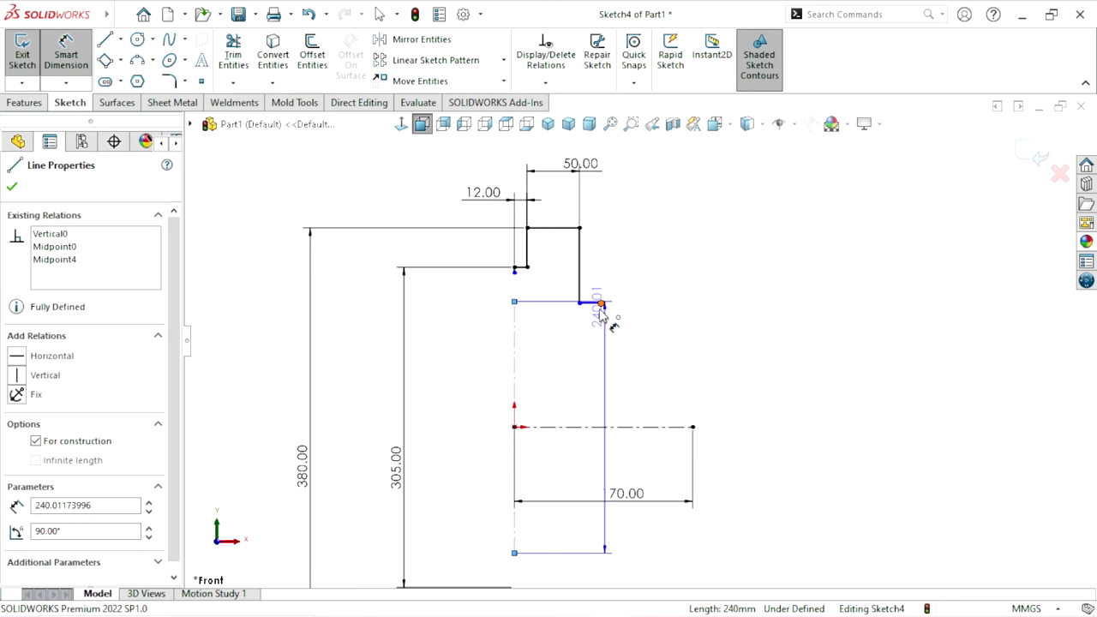
left_click(601, 303)
left_click(556, 392)
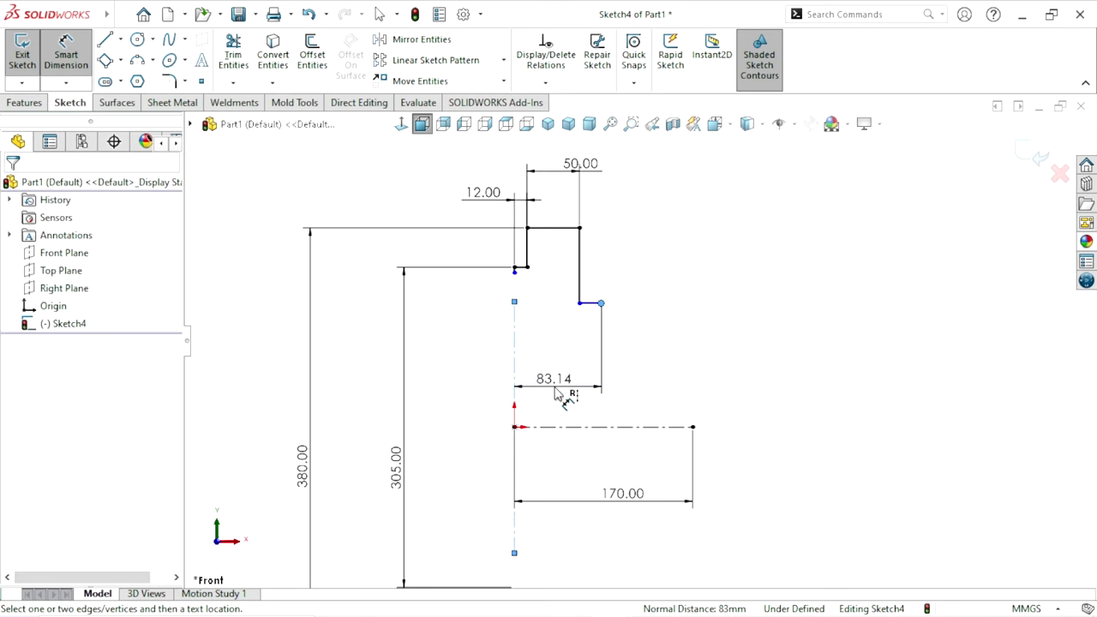
type("65")
key("Return")
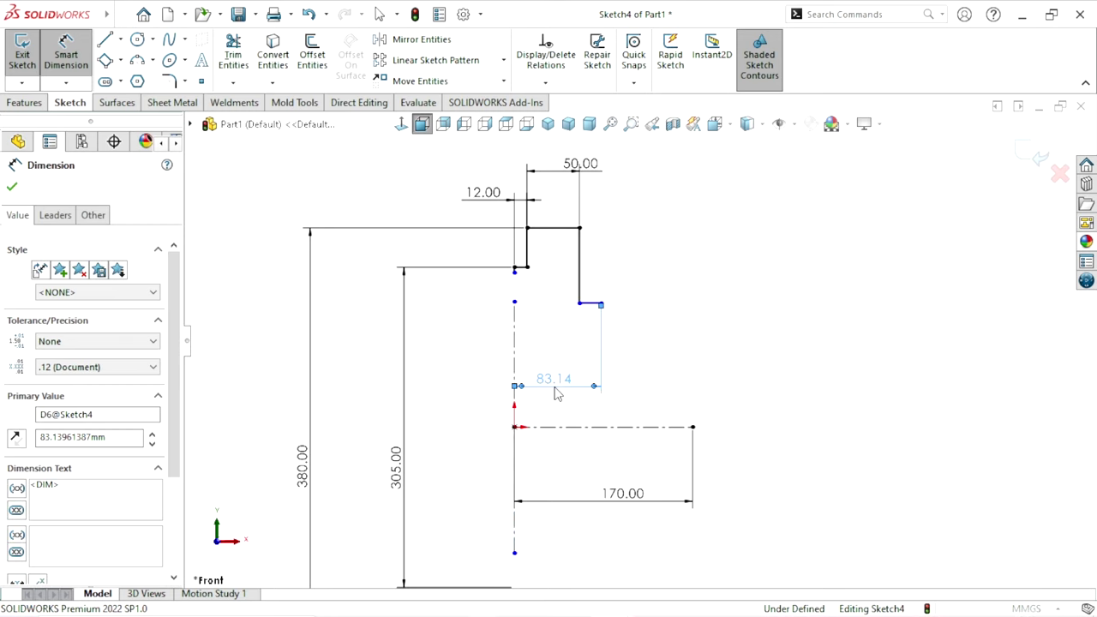
scroll(651, 351, "down", 2)
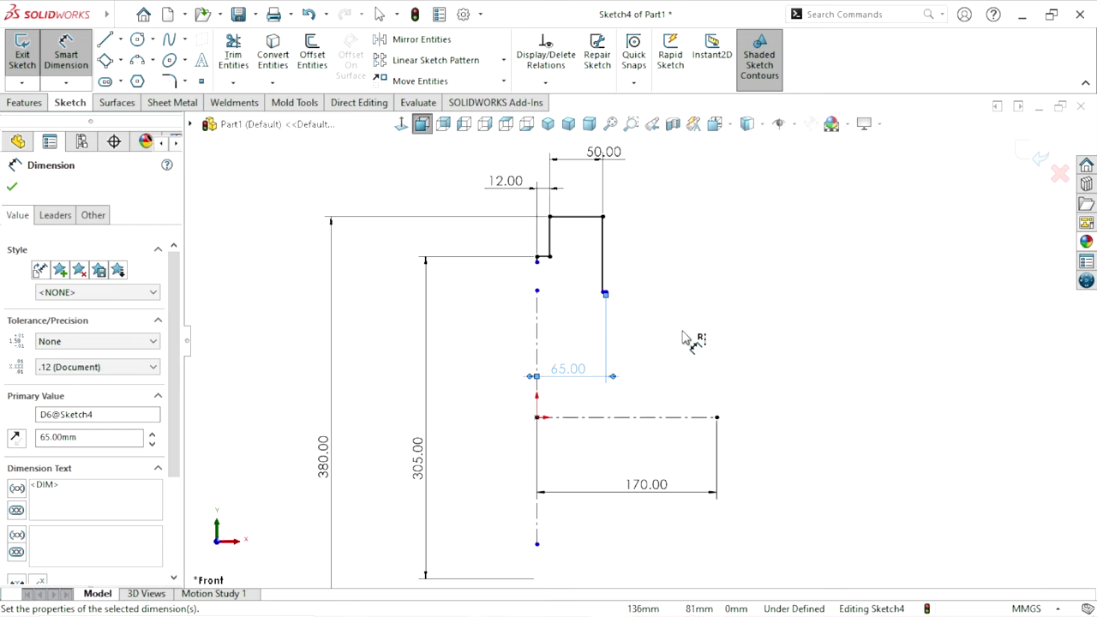
left_click(692, 340)
scroll(571, 384, "down", 1)
scroll(612, 343, "down", 1)
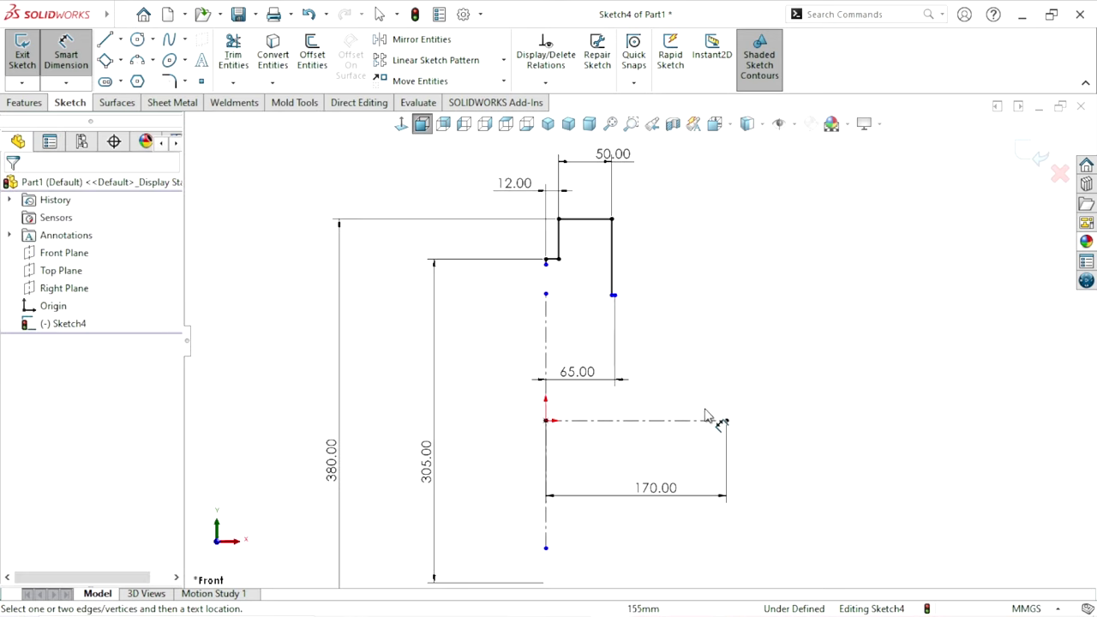
left_click(660, 420)
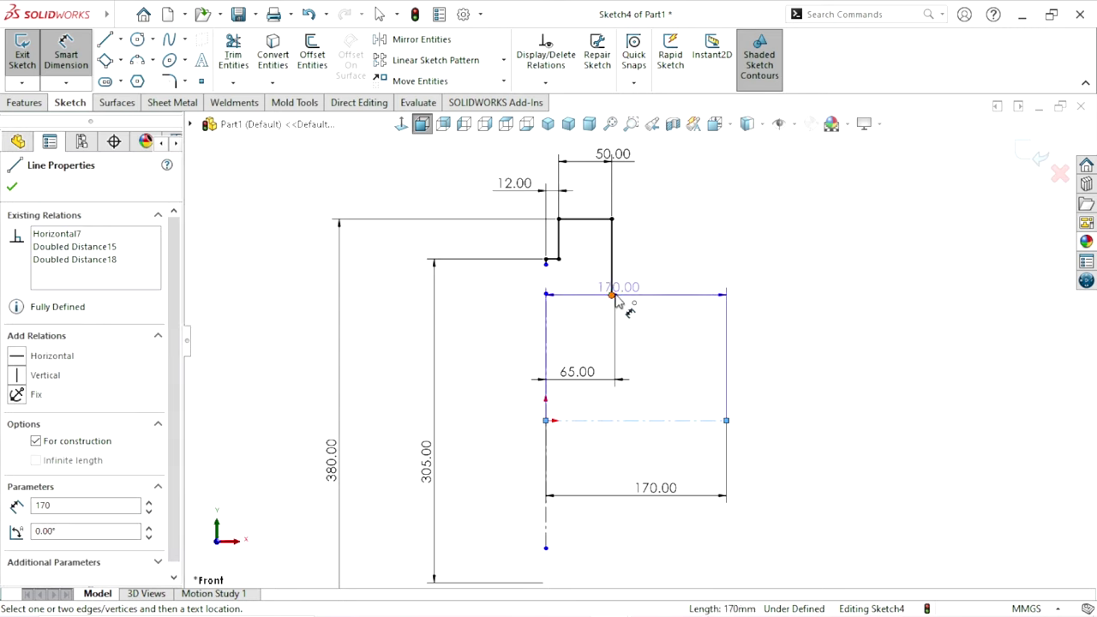
left_click(613, 295)
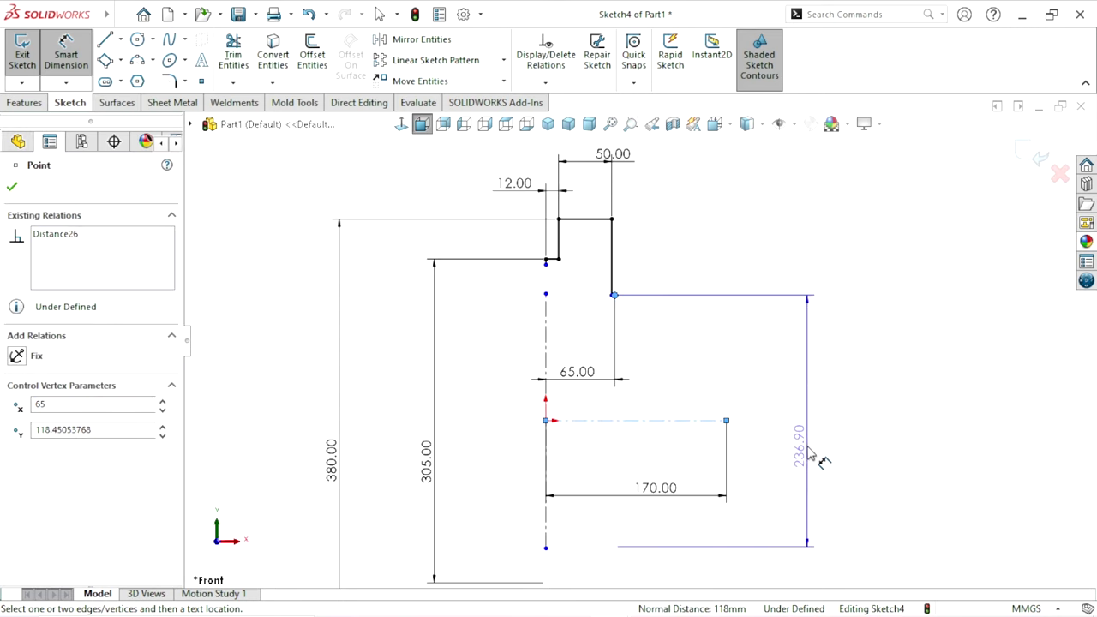
- Dimension the right corner 300 mm above the horizontal construction line
left_click(813, 457)
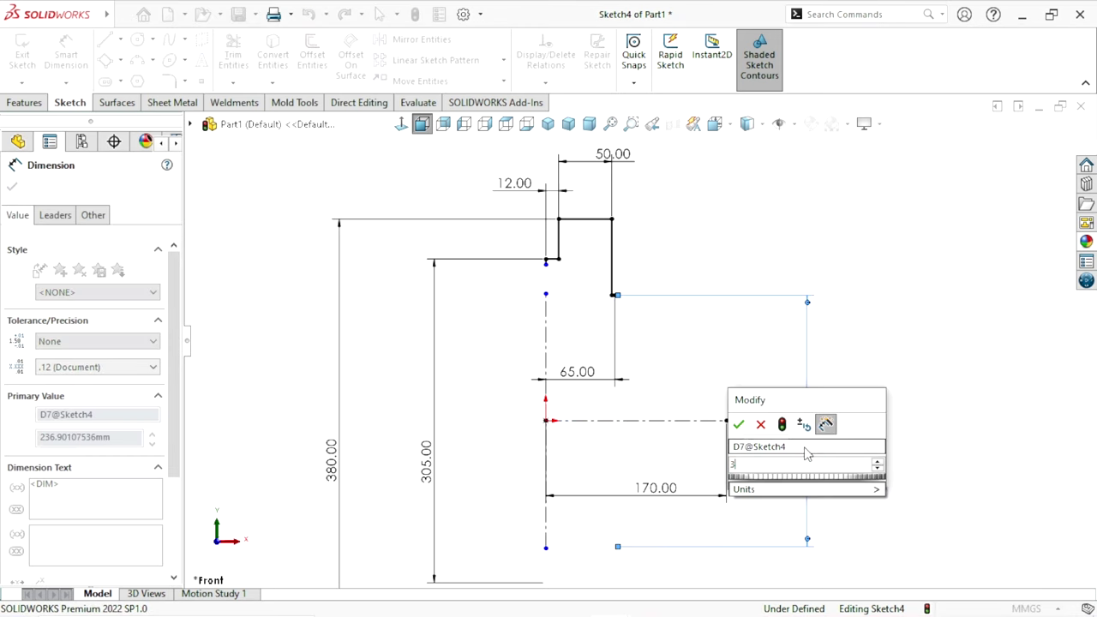
type("3000")
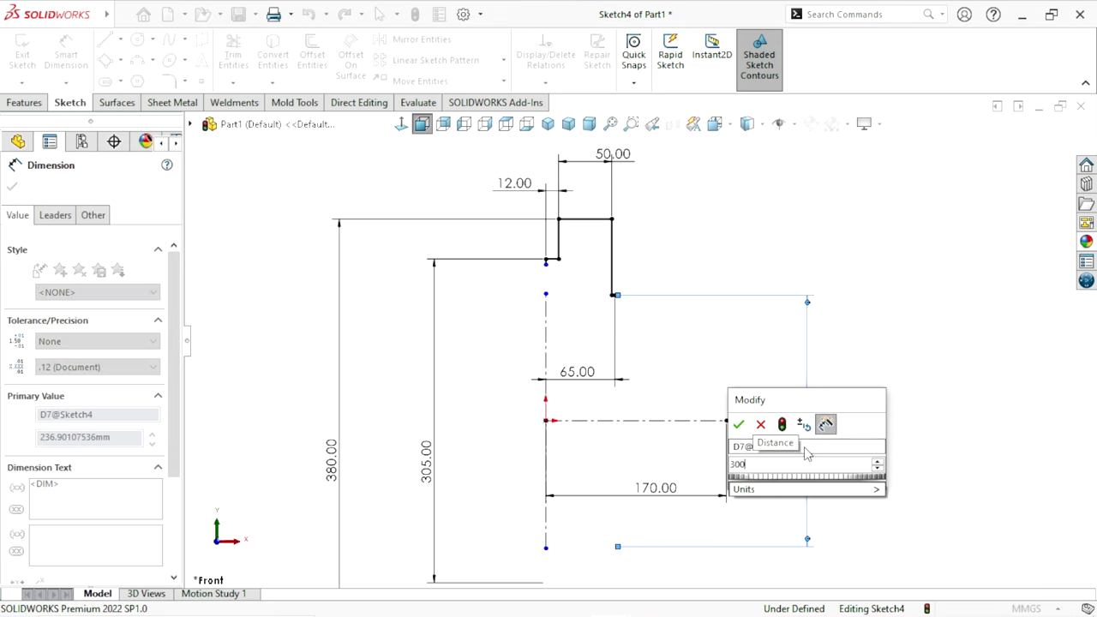
key("Return")
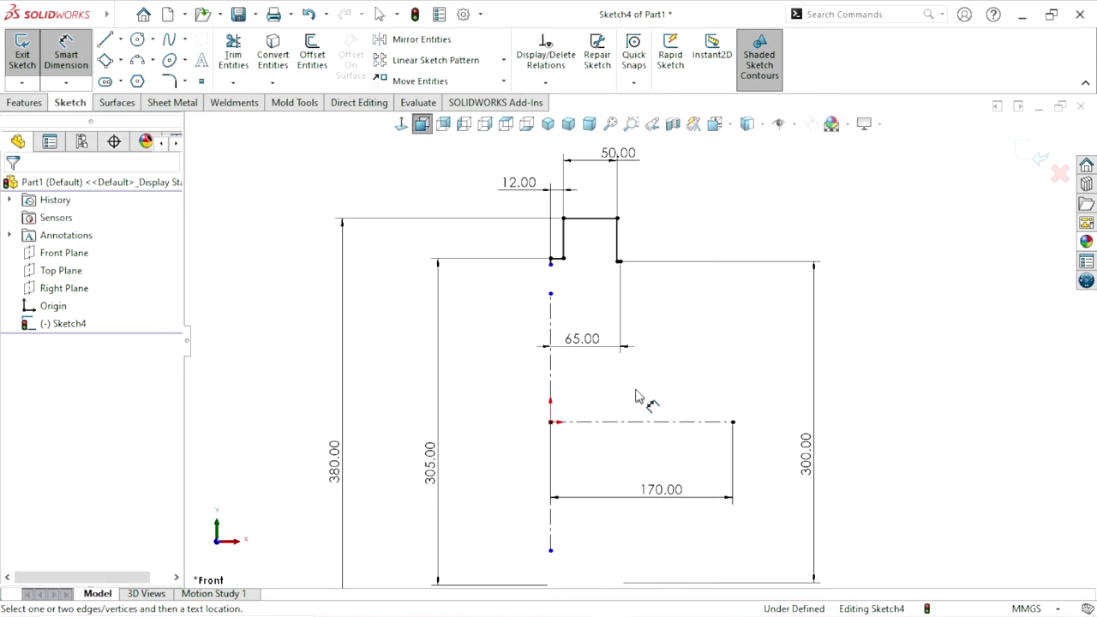
scroll(591, 287, "down", 3)
key("Escape")
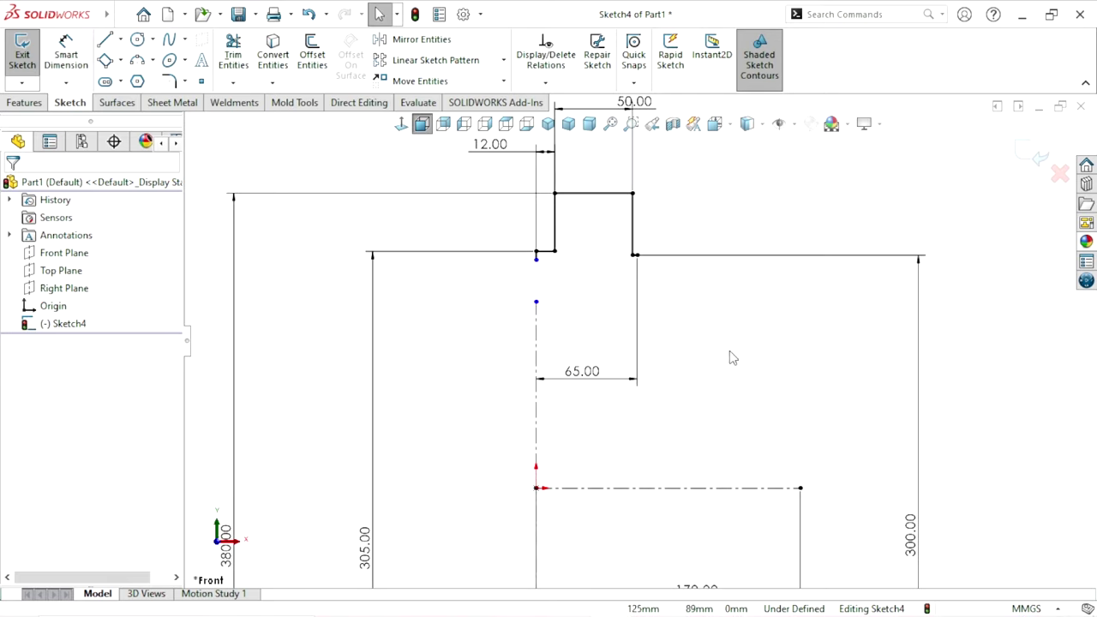
- Dimension the centerline's top point 279.5 mm from the horizontal construction line
left_click(66, 53)
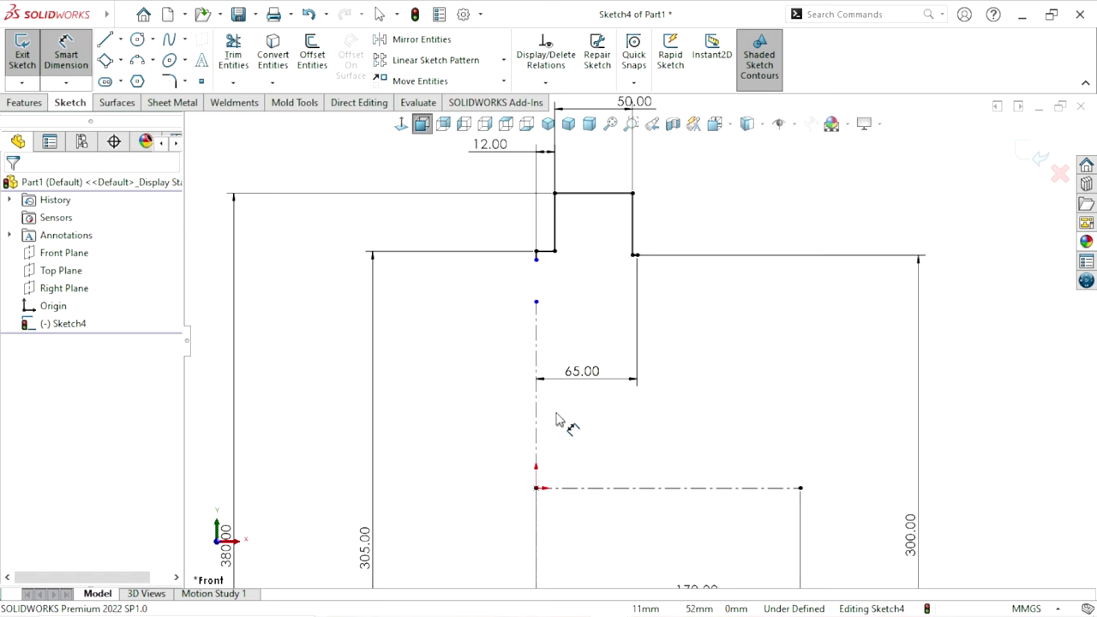
left_click(565, 490)
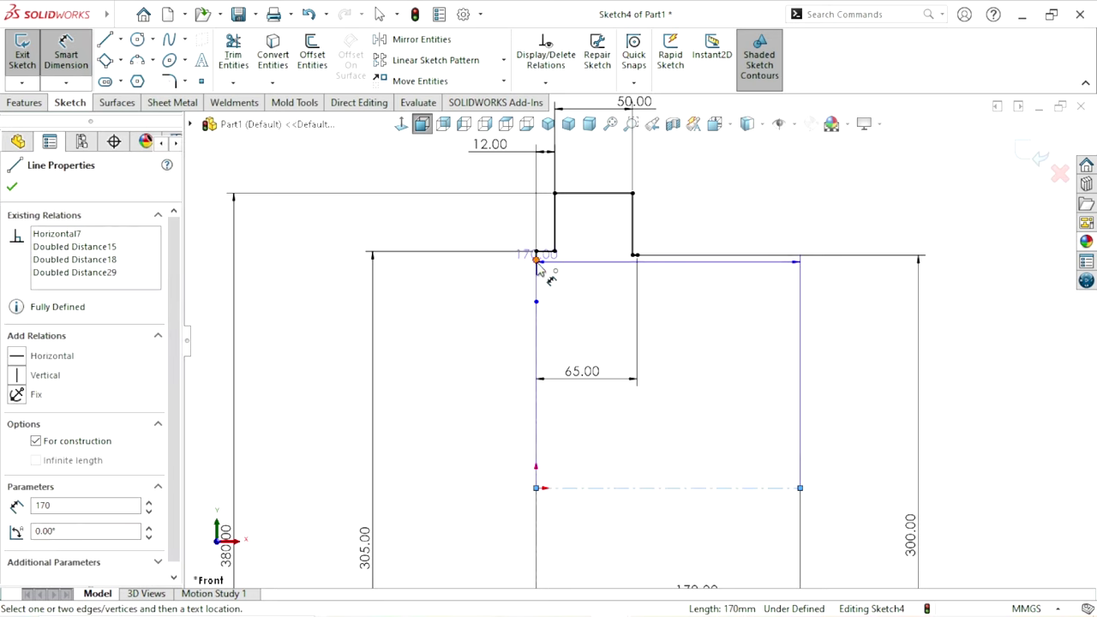
left_click(536, 258)
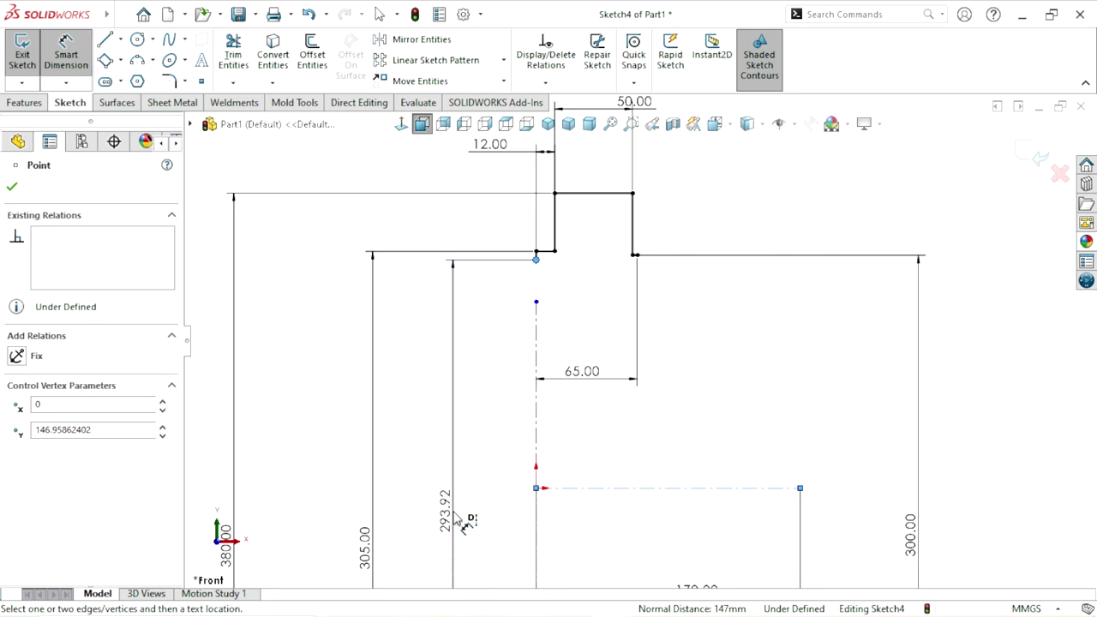
left_click(462, 521)
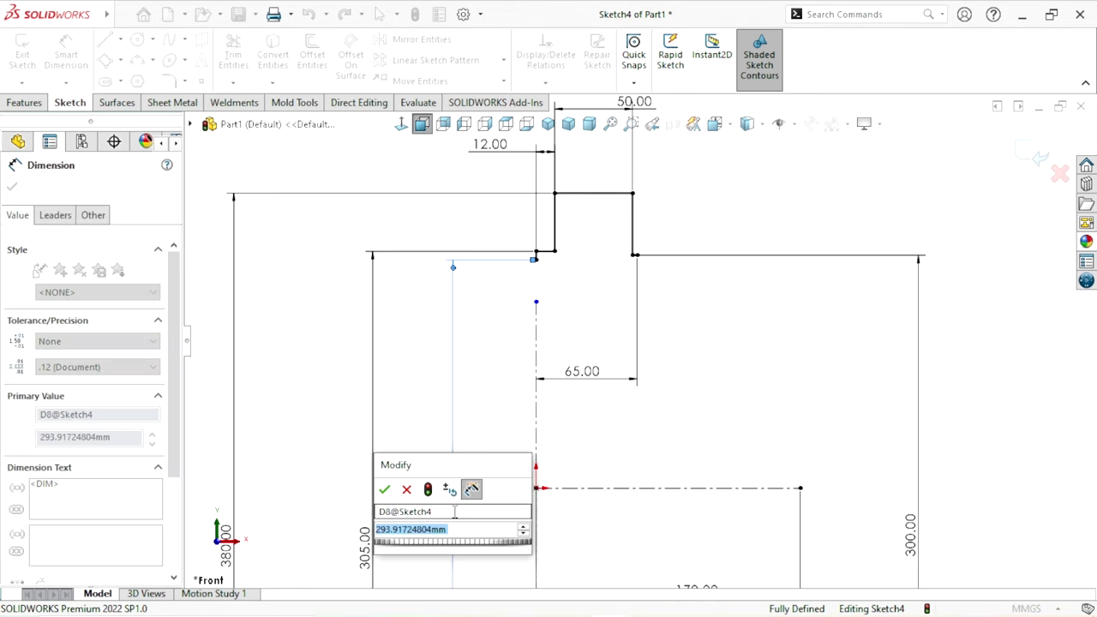
type("27")
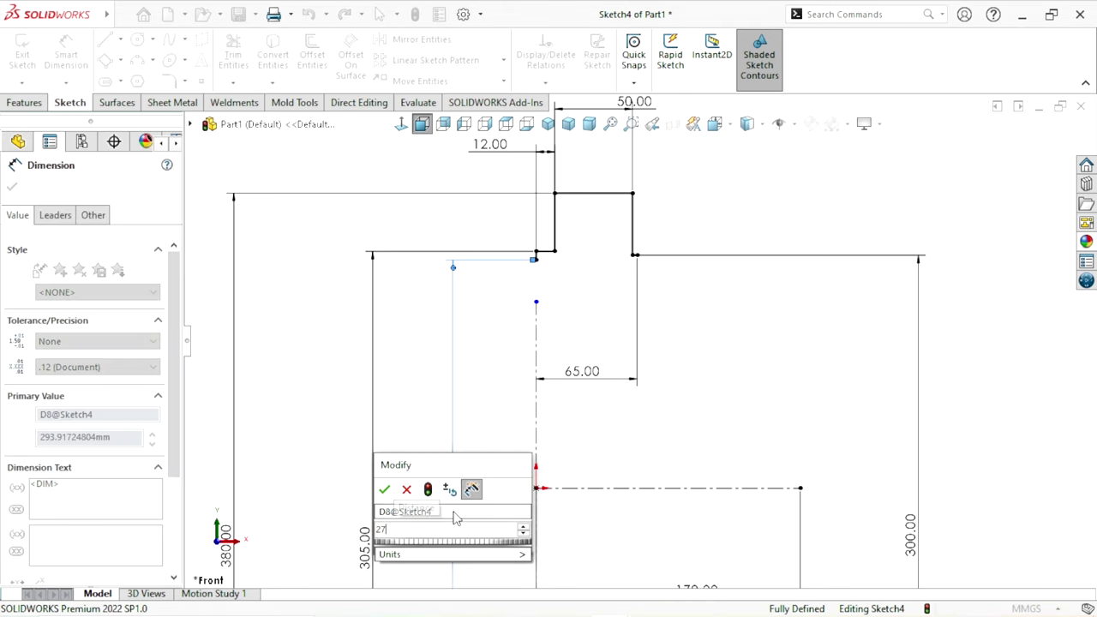
type("9.")
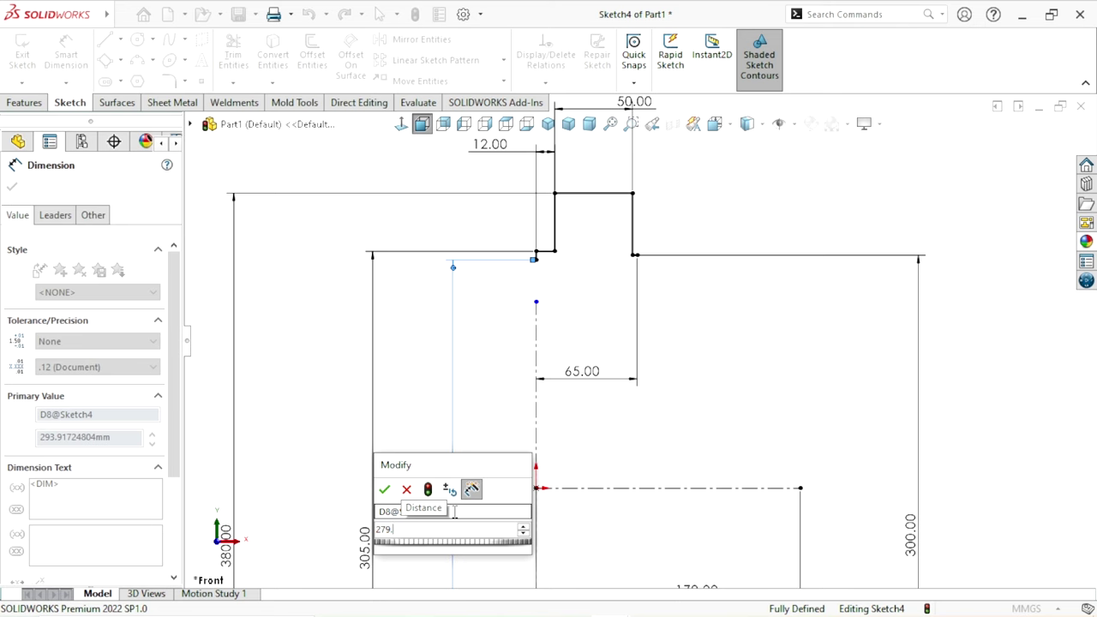
type("5")
key("Return")
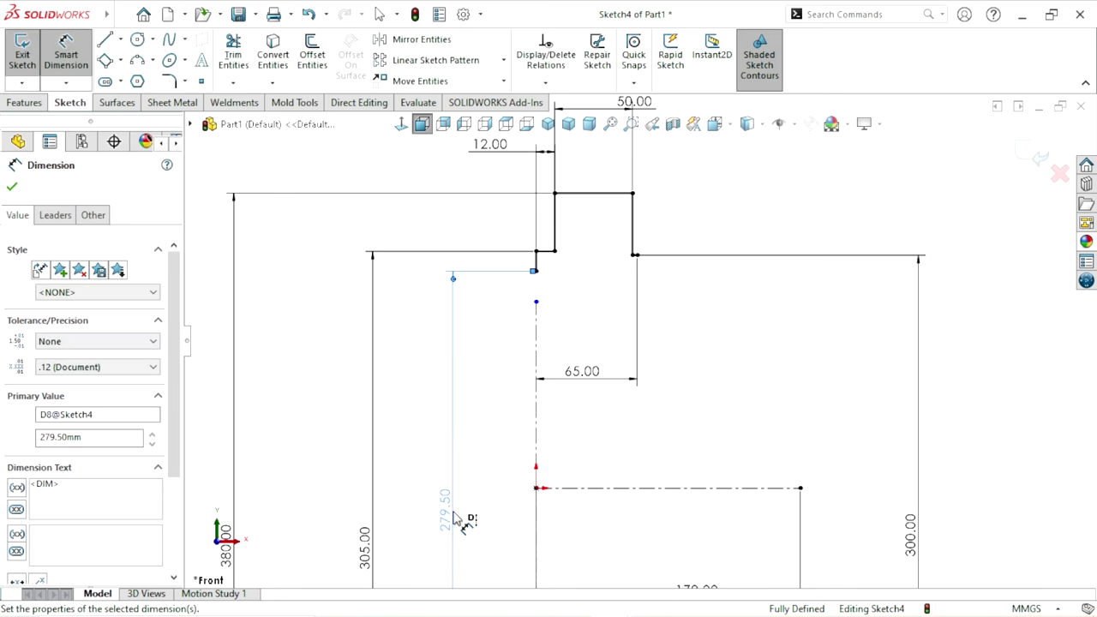
scroll(660, 519, "up", 3)
scroll(690, 493, "down", 1)
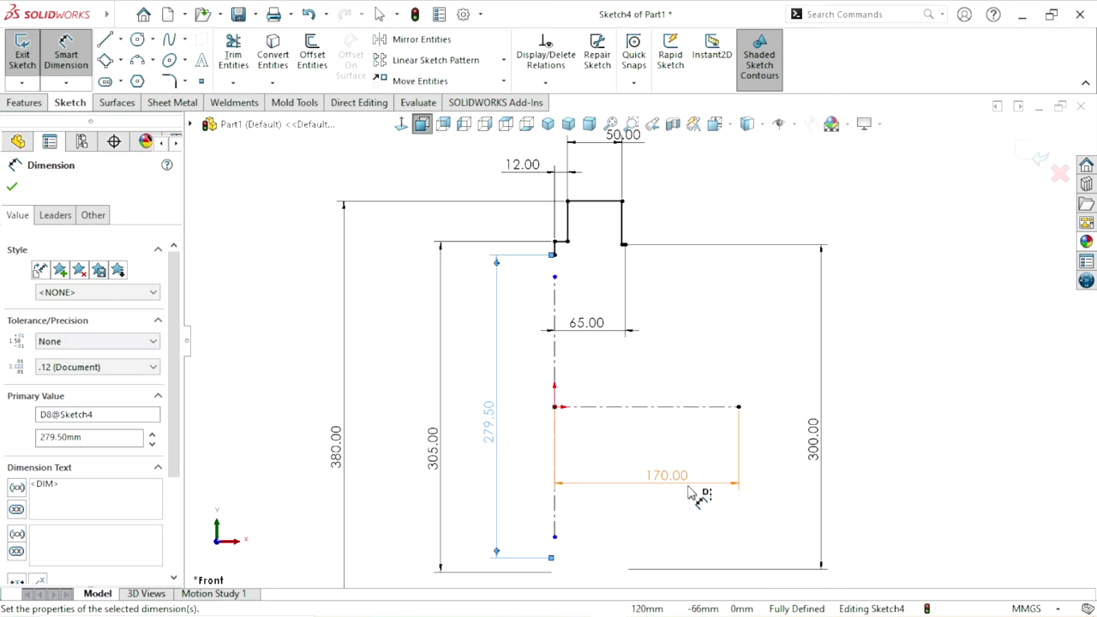
left_click(908, 407)
scroll(667, 405, "up", 1)
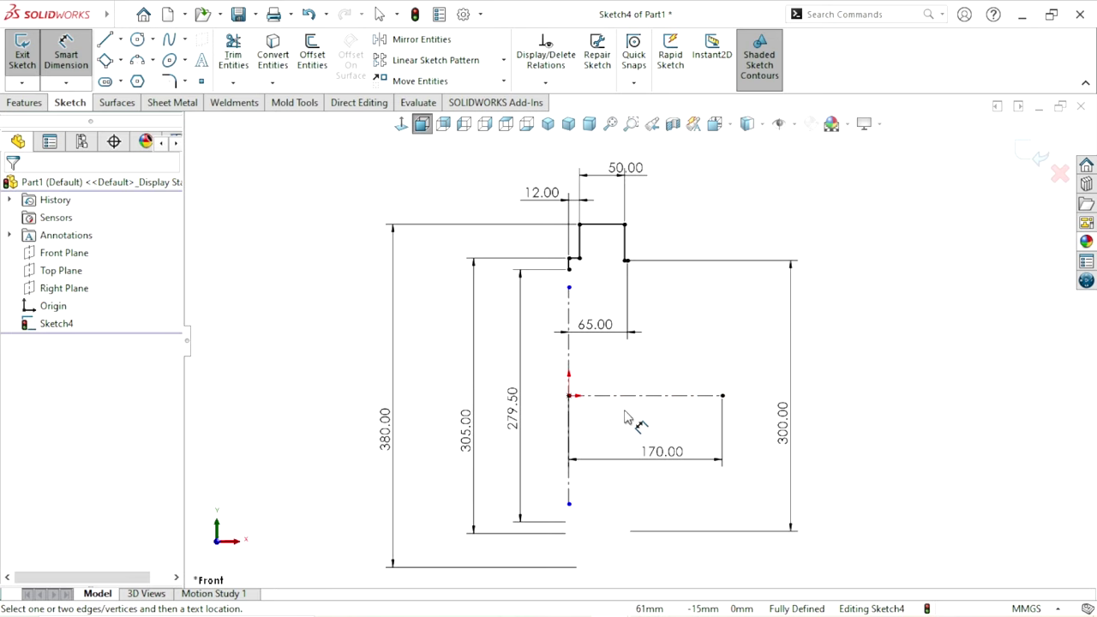
- Draw a circle centred on the horizontal construction line left of the origin
left_click(138, 40)
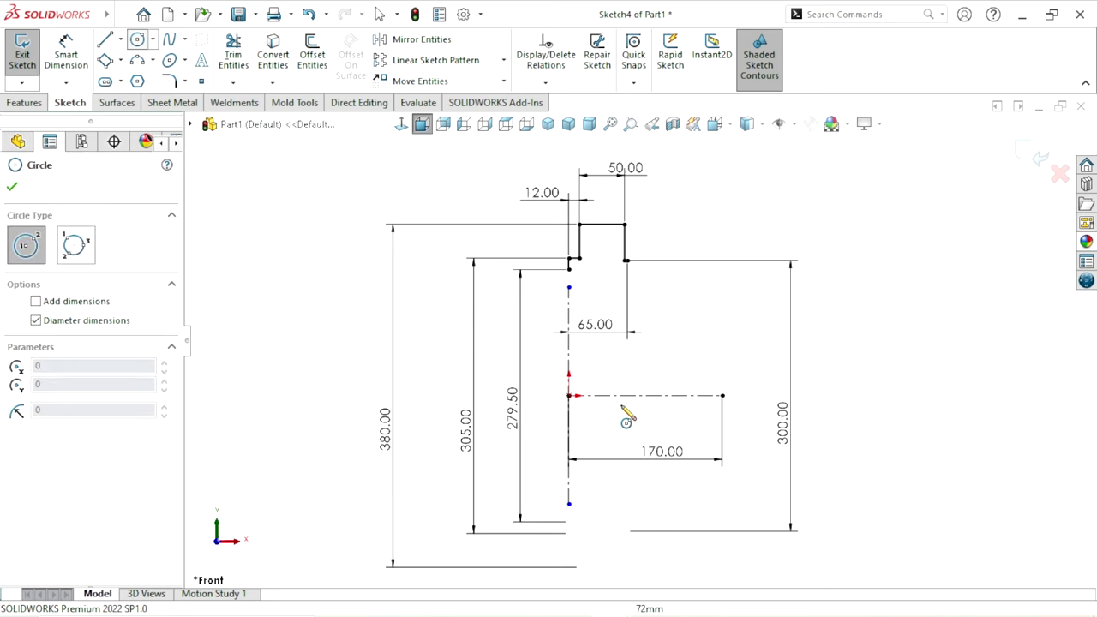
left_click(528, 396)
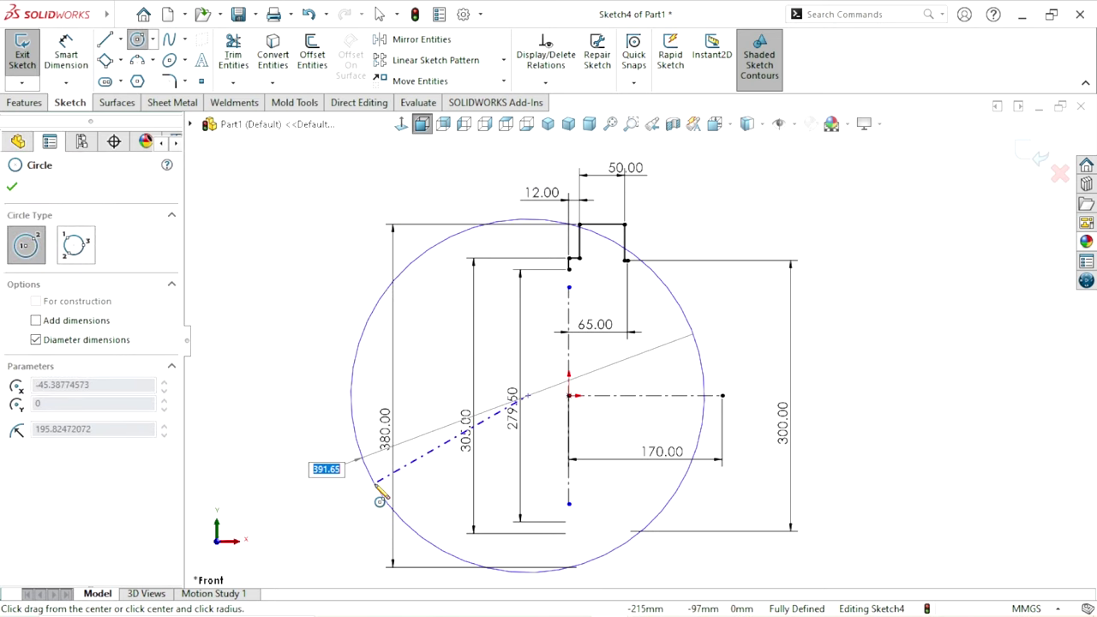
left_click(376, 485)
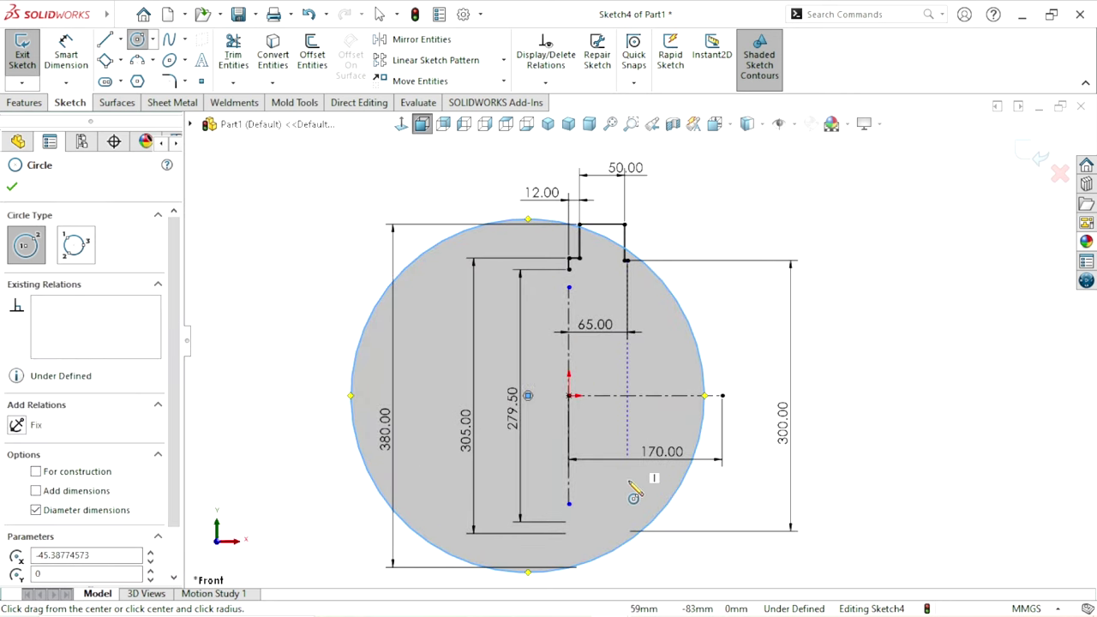
scroll(634, 493, "up", 1)
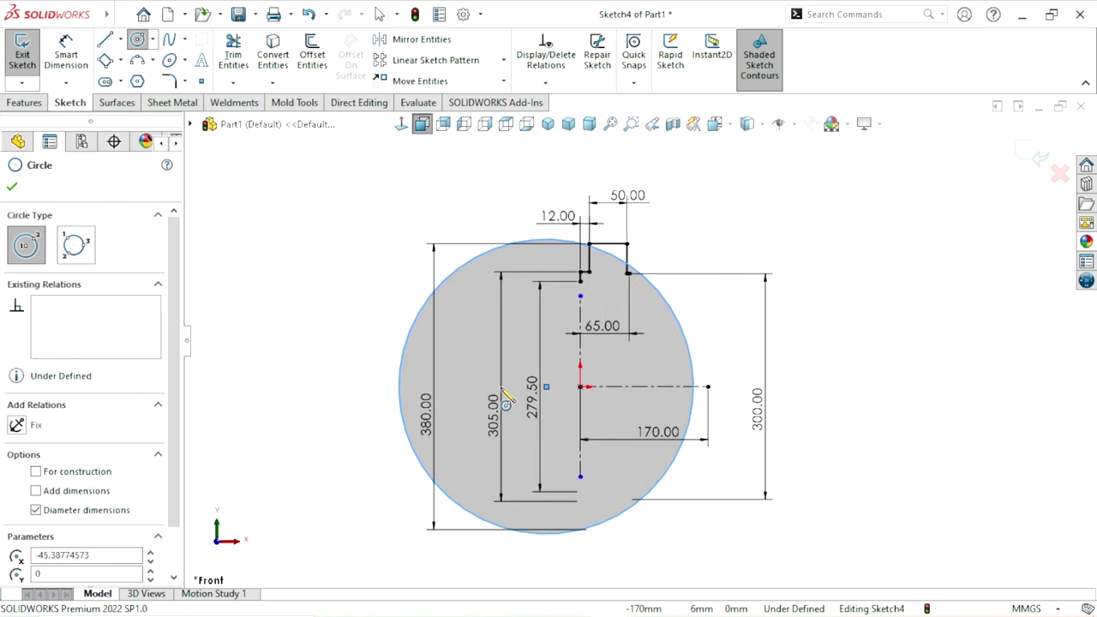
- Dimension the circle's diameter to 320 mm
left_click(50, 65)
left_click(704, 302)
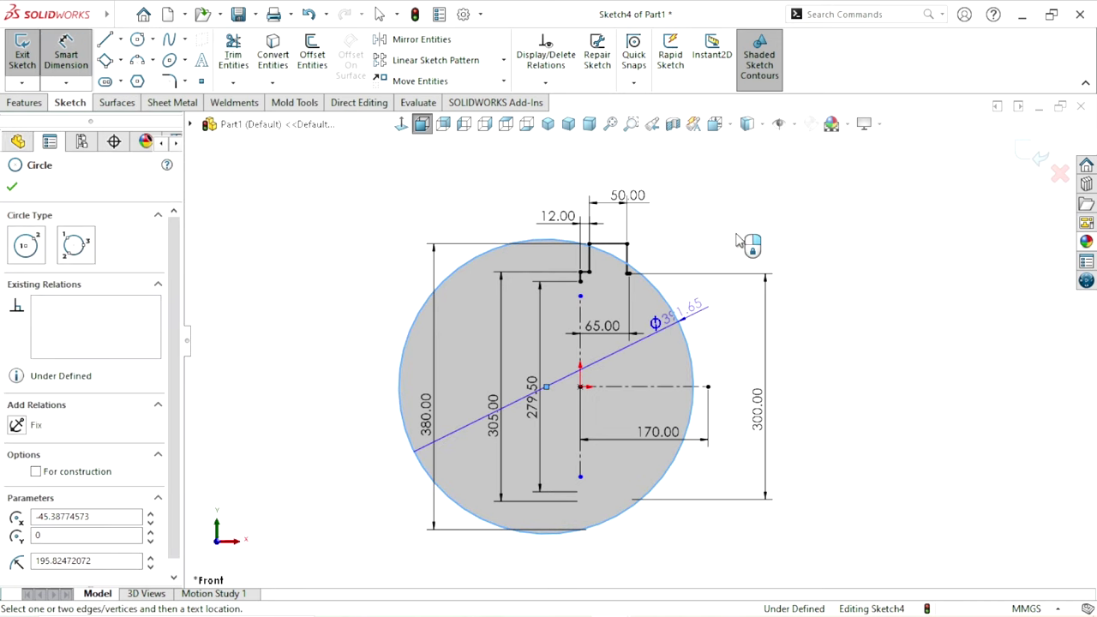
left_click(735, 243)
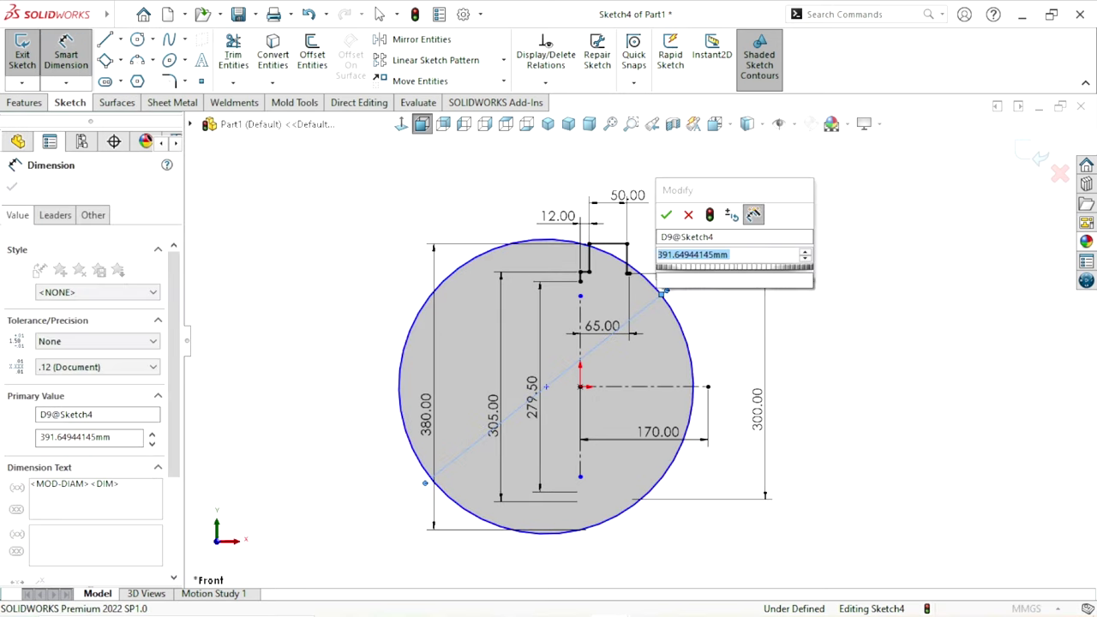
type("320")
key("Return")
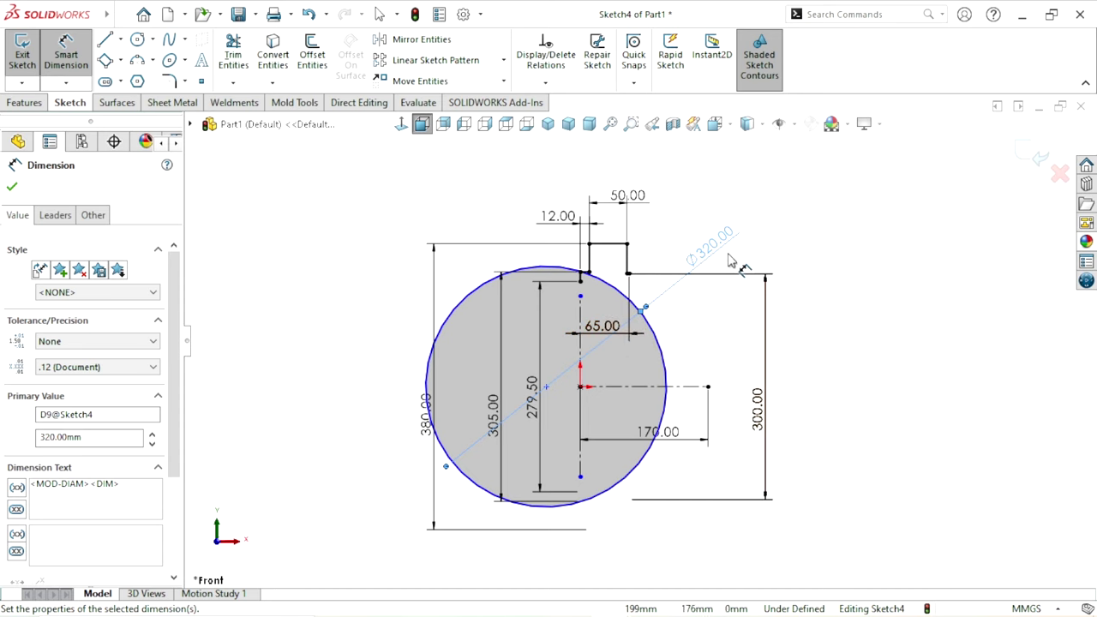
left_click(12, 188)
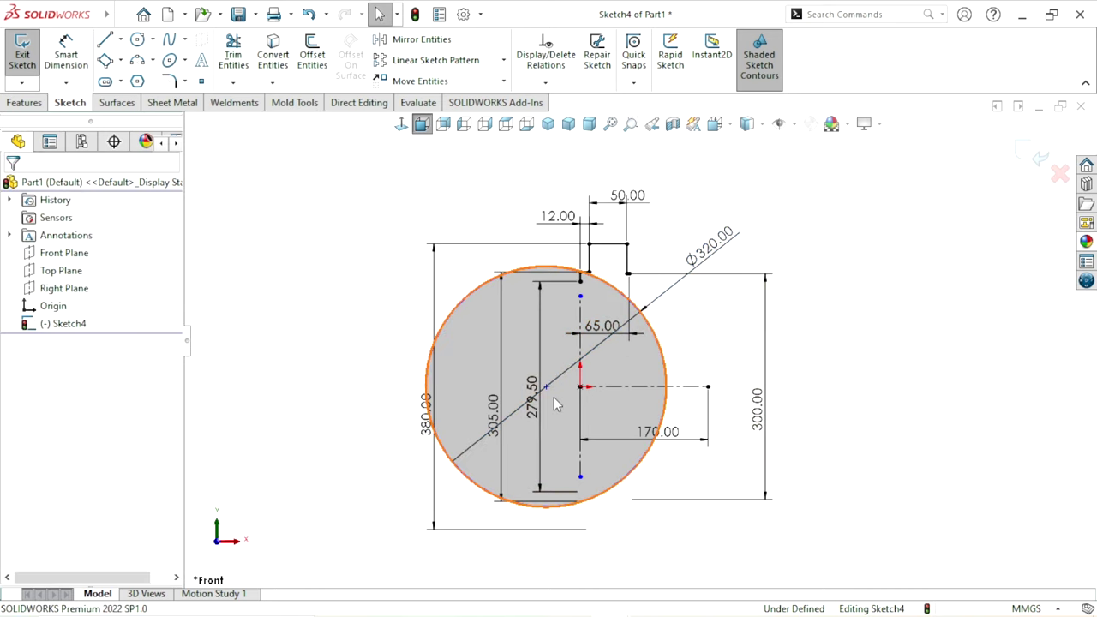
- Make the Ø320 circle coincident with the step profile's lower right corner
scroll(554, 397, "down", 3)
scroll(708, 300, "down", 2)
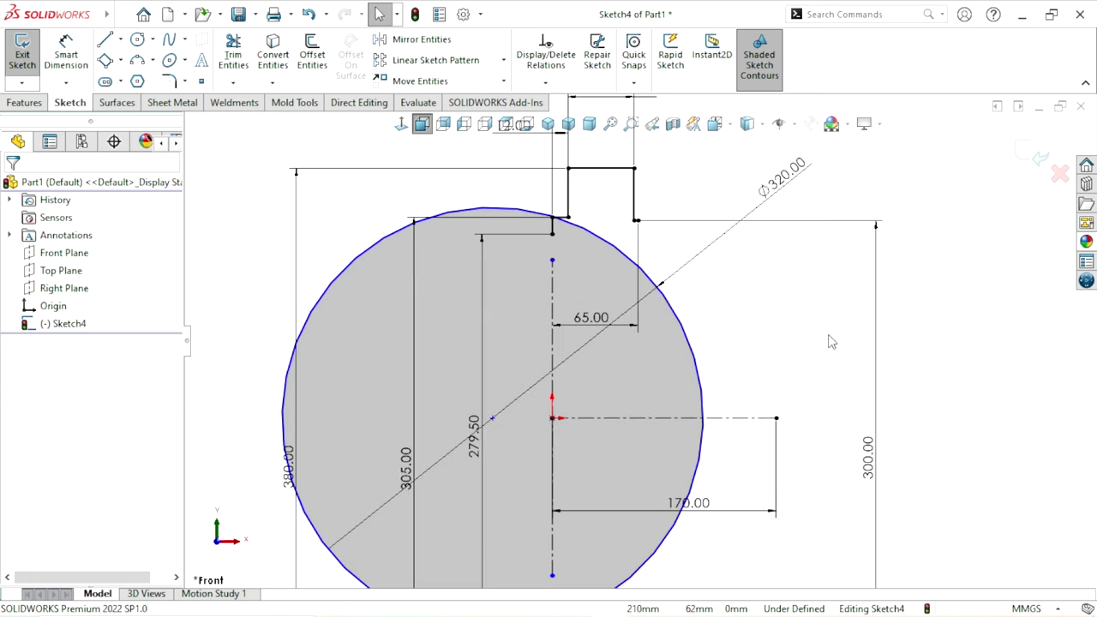
left_click(678, 323)
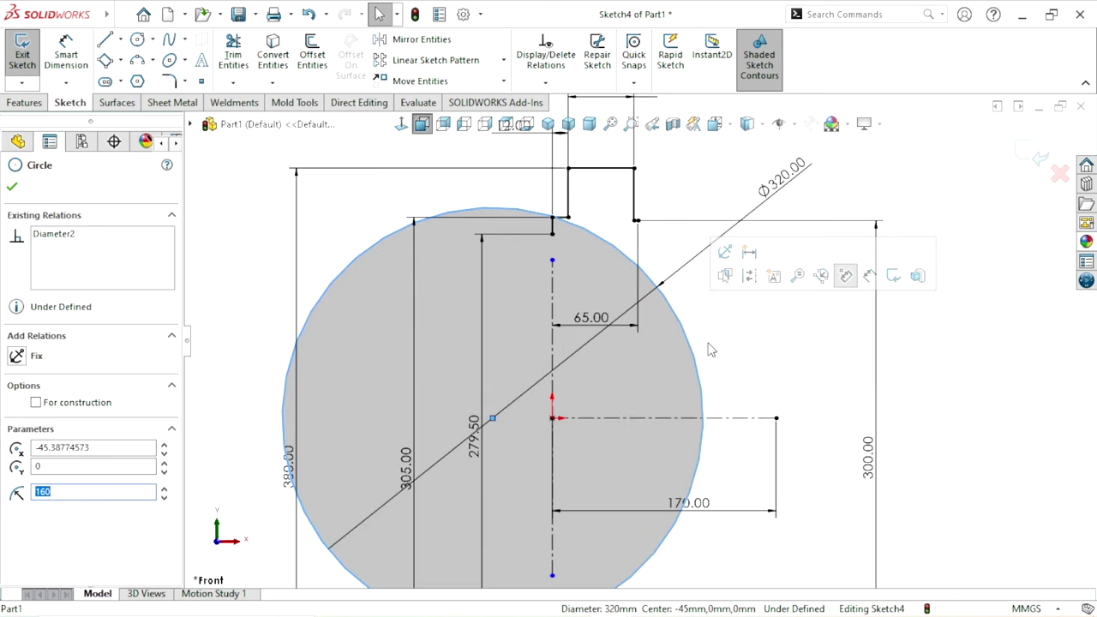
left_click(641, 223)
left_click(653, 257, "ctrl")
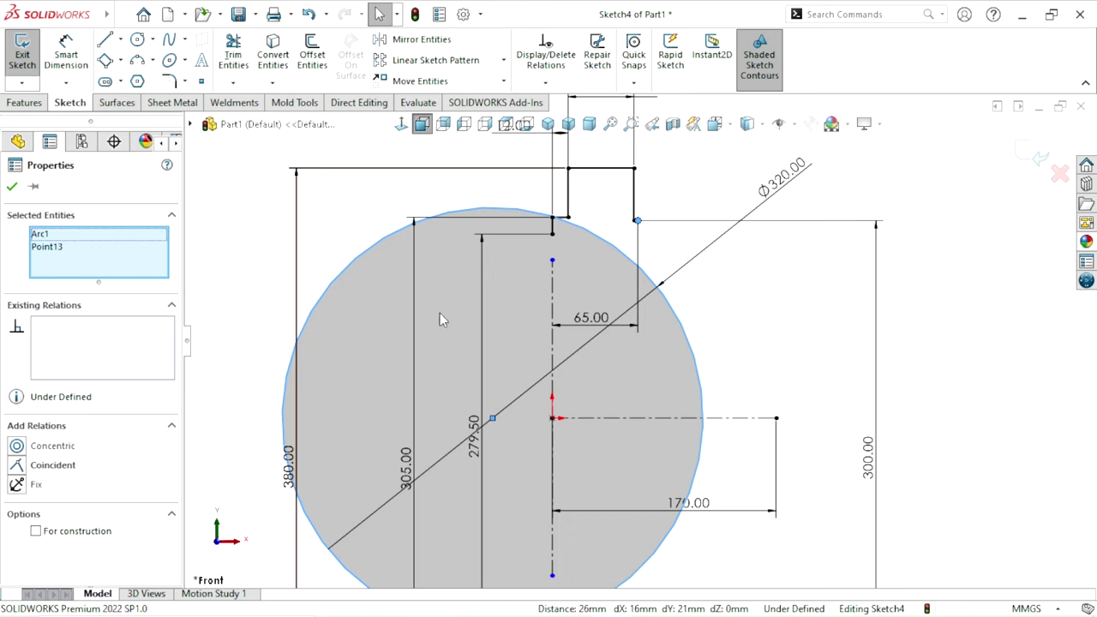
left_click(18, 465)
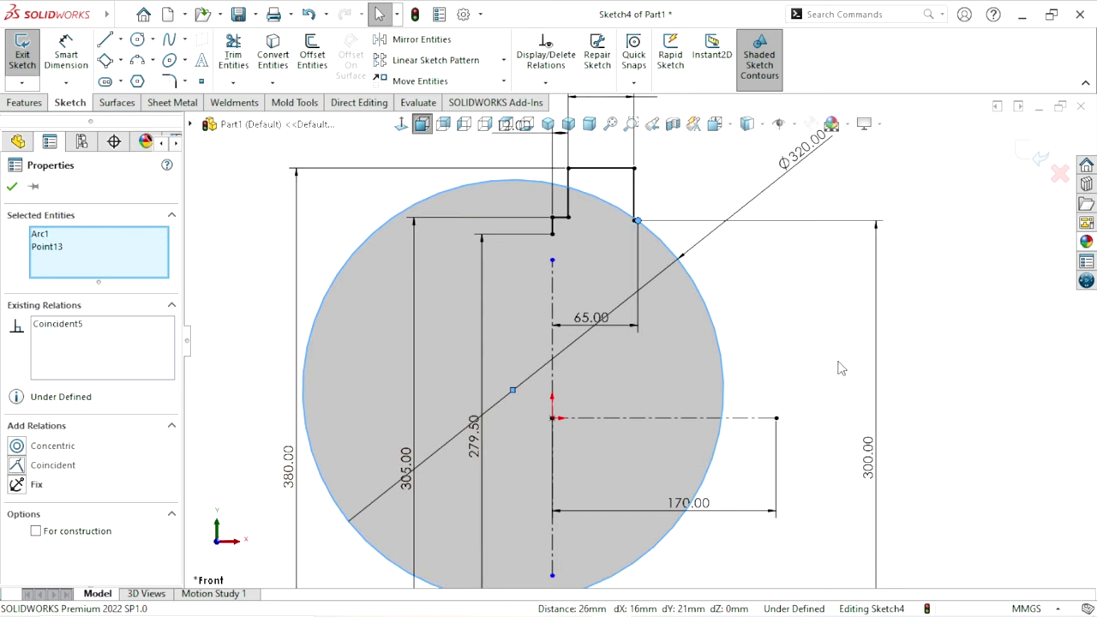
key("Escape")
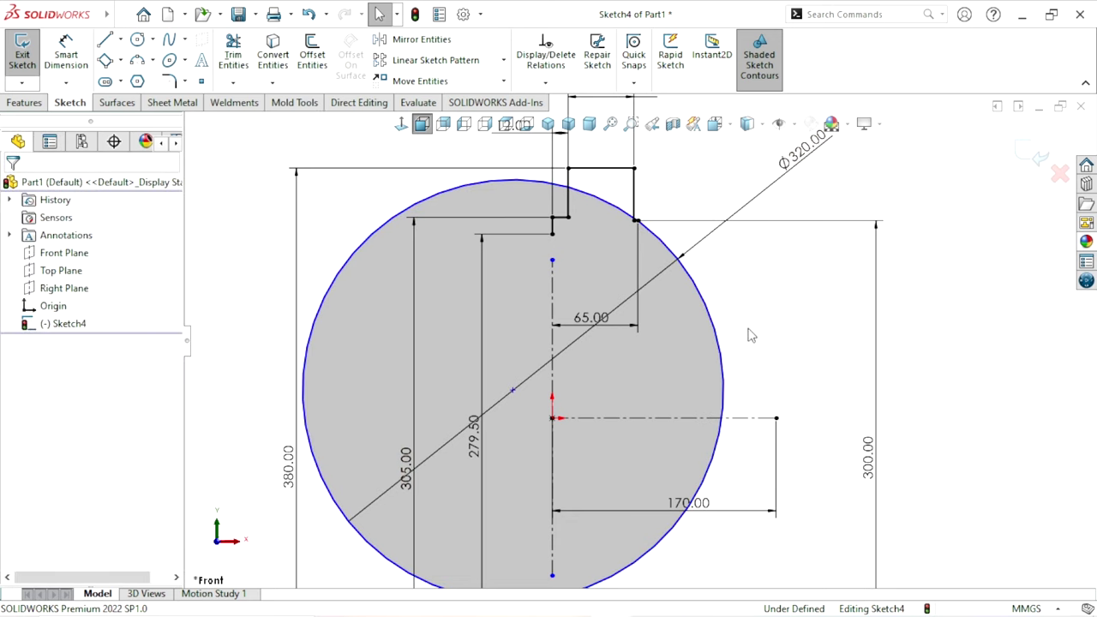
- Make the circle coincident with the 170 mm centerline's end point, fully defining the sketch
left_click(723, 357)
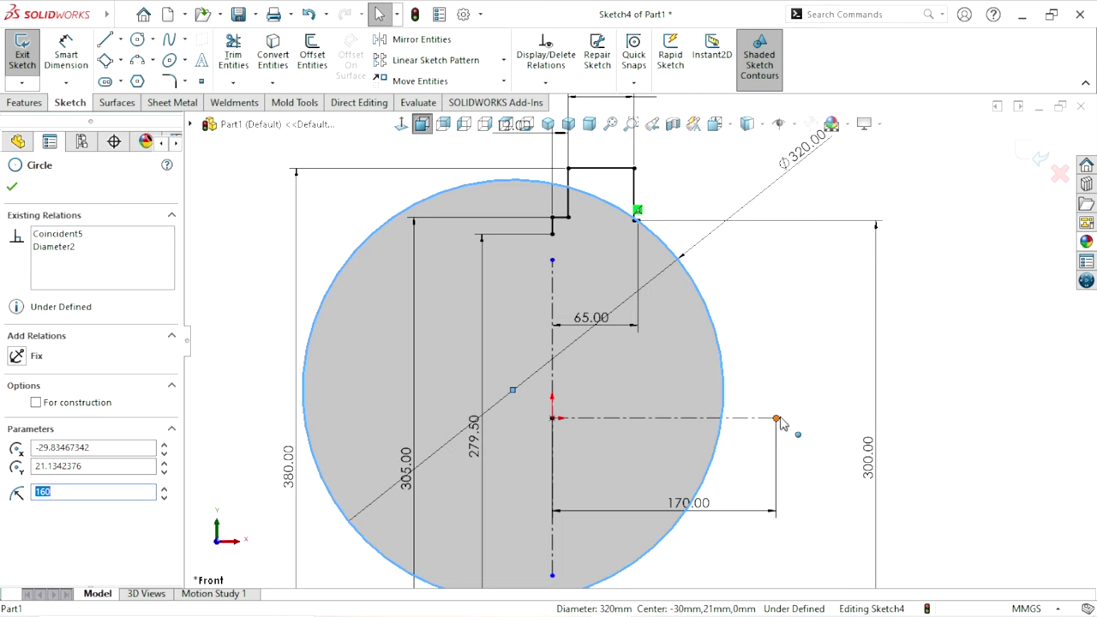
left_click(776, 419, "ctrl")
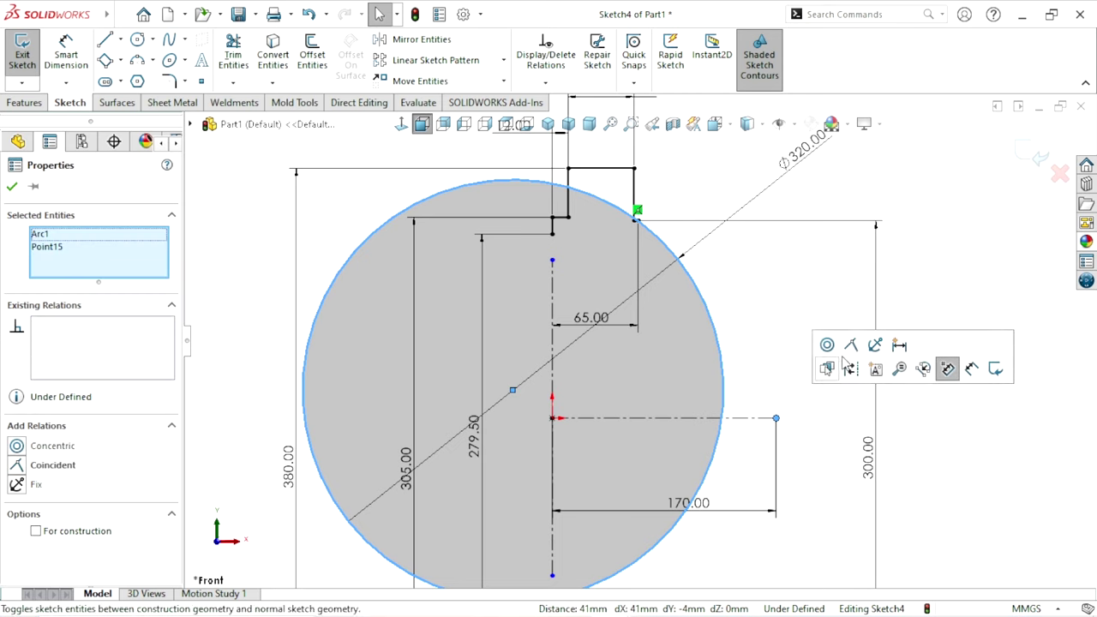
left_click(852, 351)
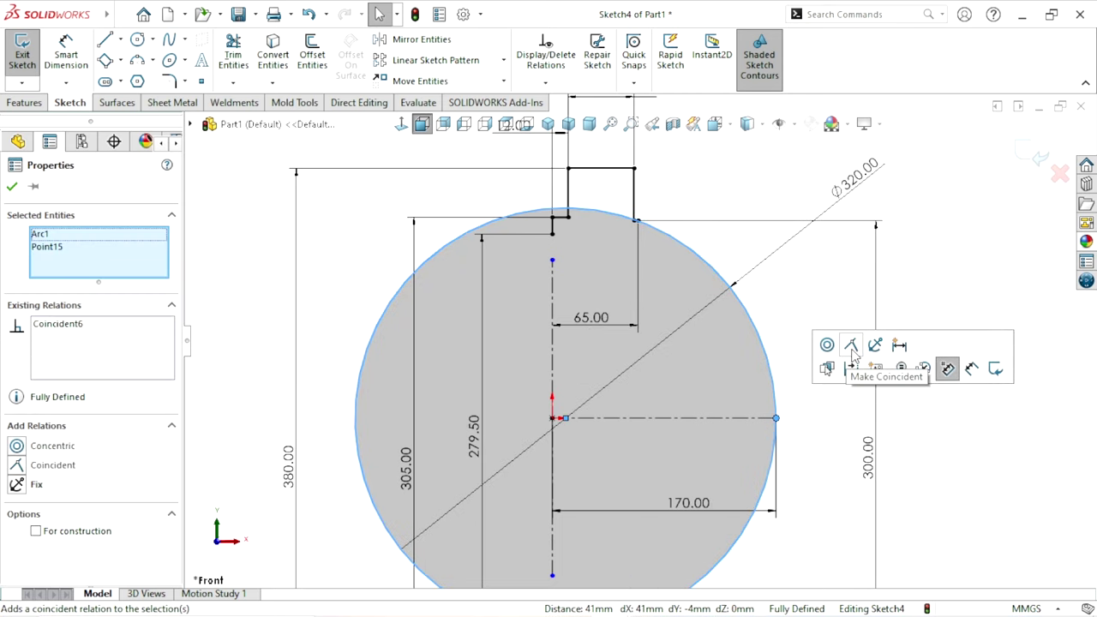
key("Escape")
key("f")
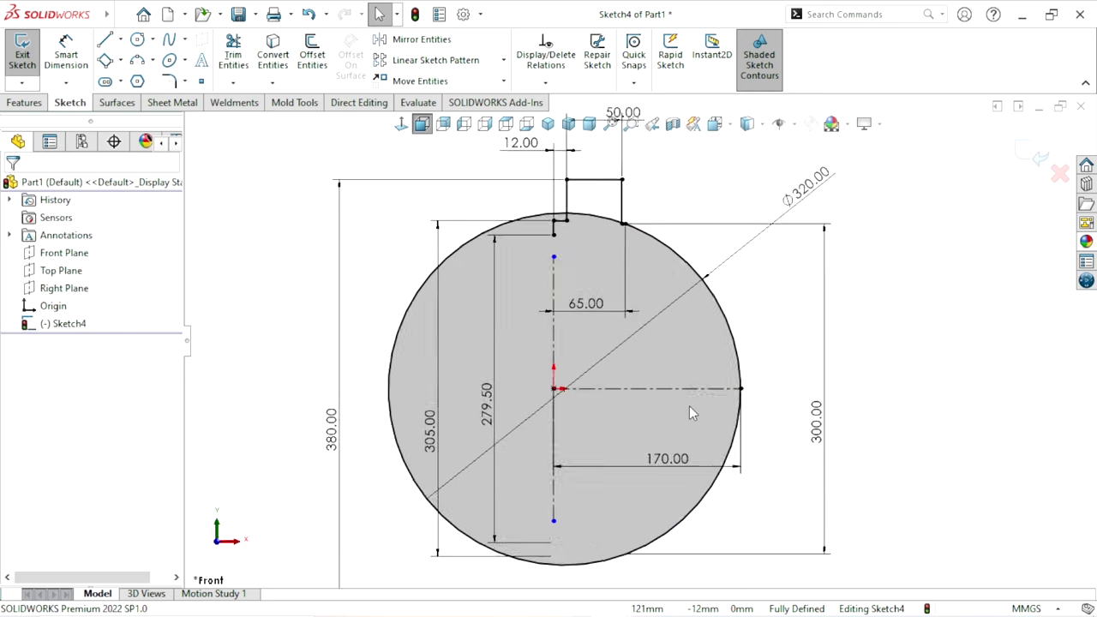
scroll(420, 360, "down", 1)
scroll(643, 392, "up", 2)
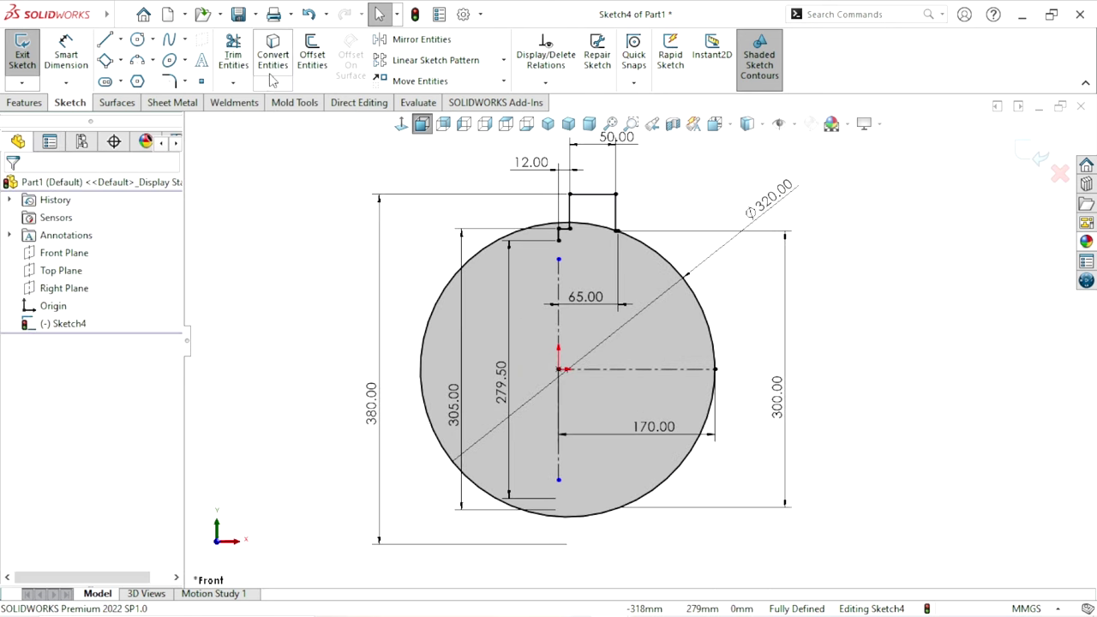
- Power-trim the Ø320 circle's left, lower and leftover sliver portions, leaving the upper-right arc
left_click(241, 57)
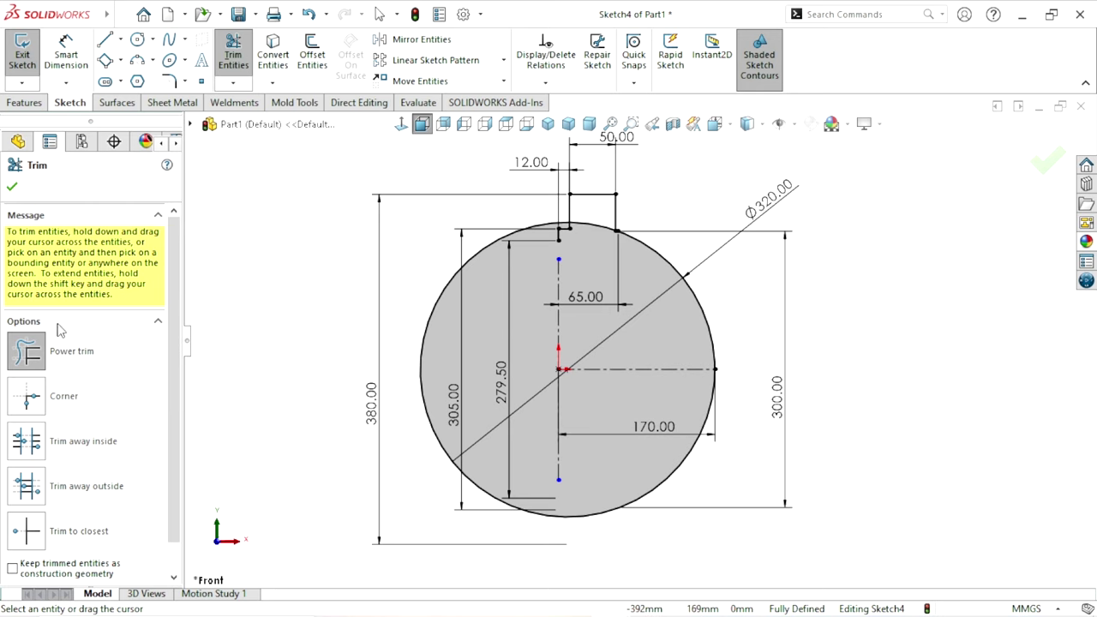
left_click_drag(426, 268, 417, 341)
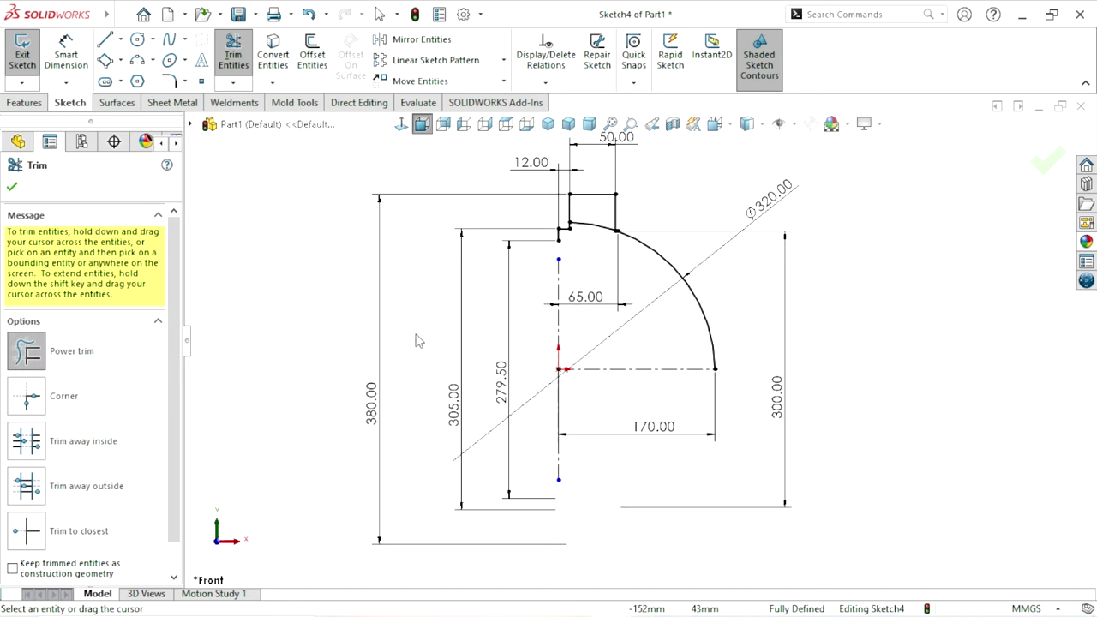
scroll(597, 223, "down", 2)
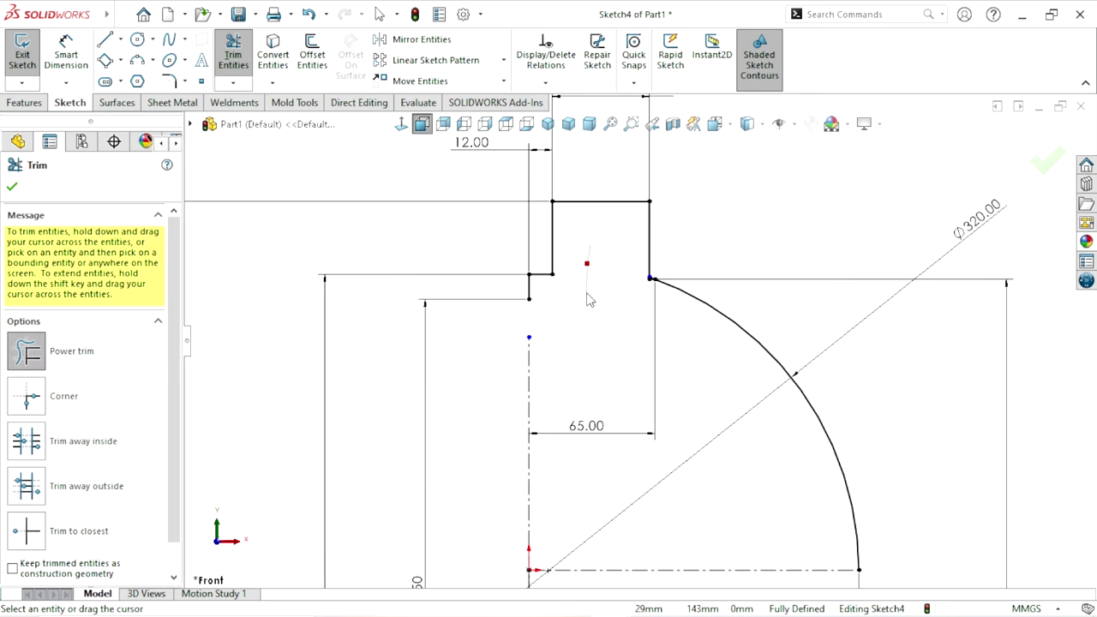
scroll(691, 306, "down", 2)
scroll(651, 294, "down", 2)
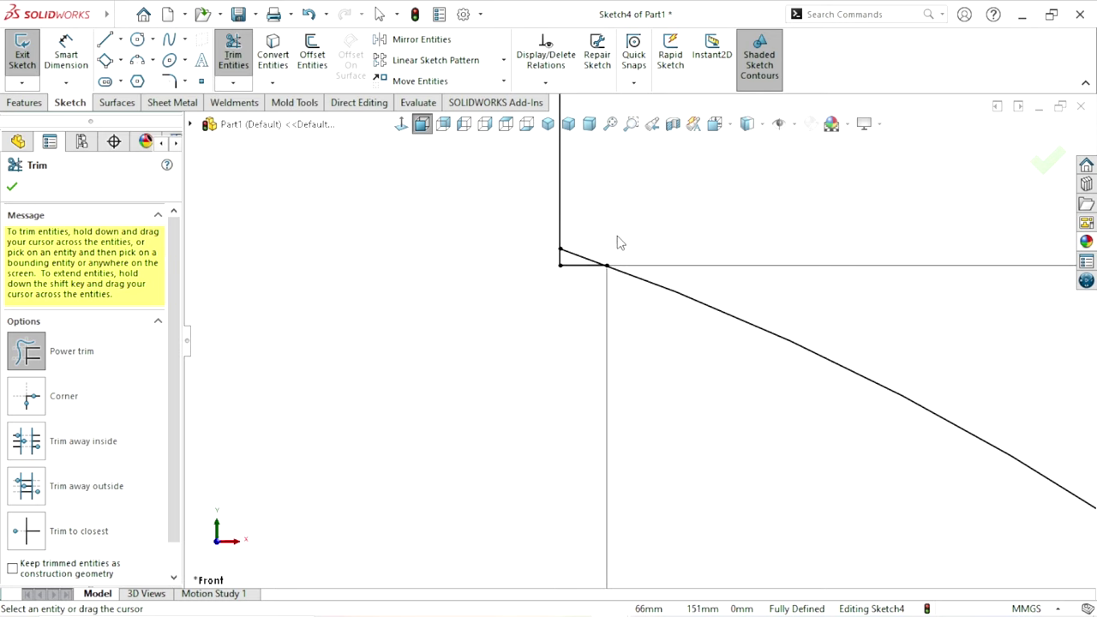
left_click_drag(579, 265, 607, 289)
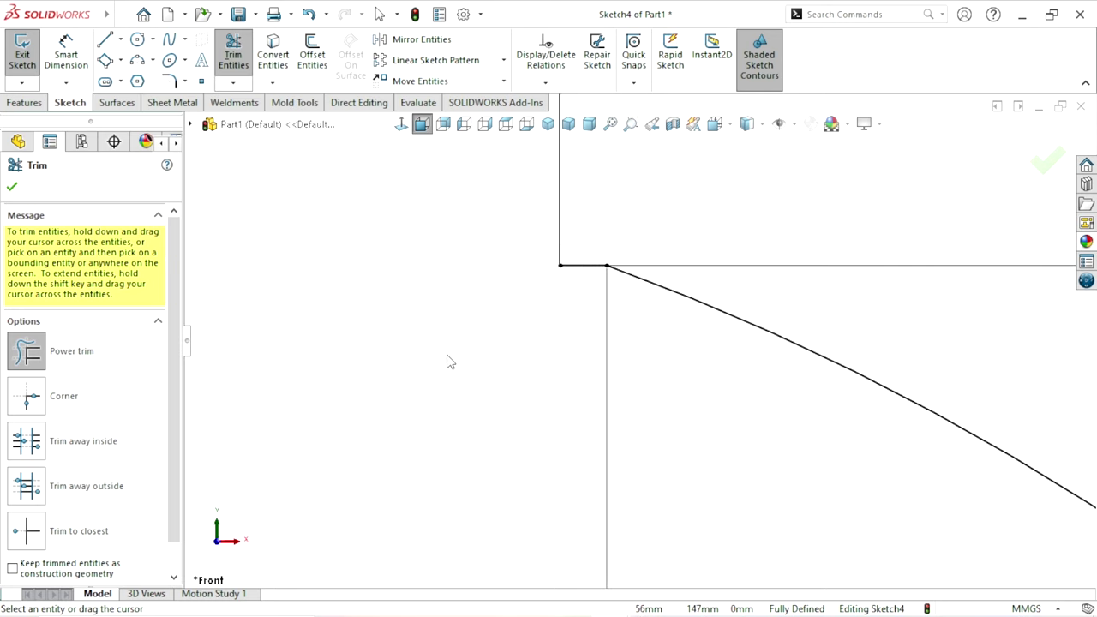
scroll(463, 419, "up", 2)
scroll(502, 451, "up", 2)
scroll(502, 451, "up", 2)
scroll(632, 458, "up", 2)
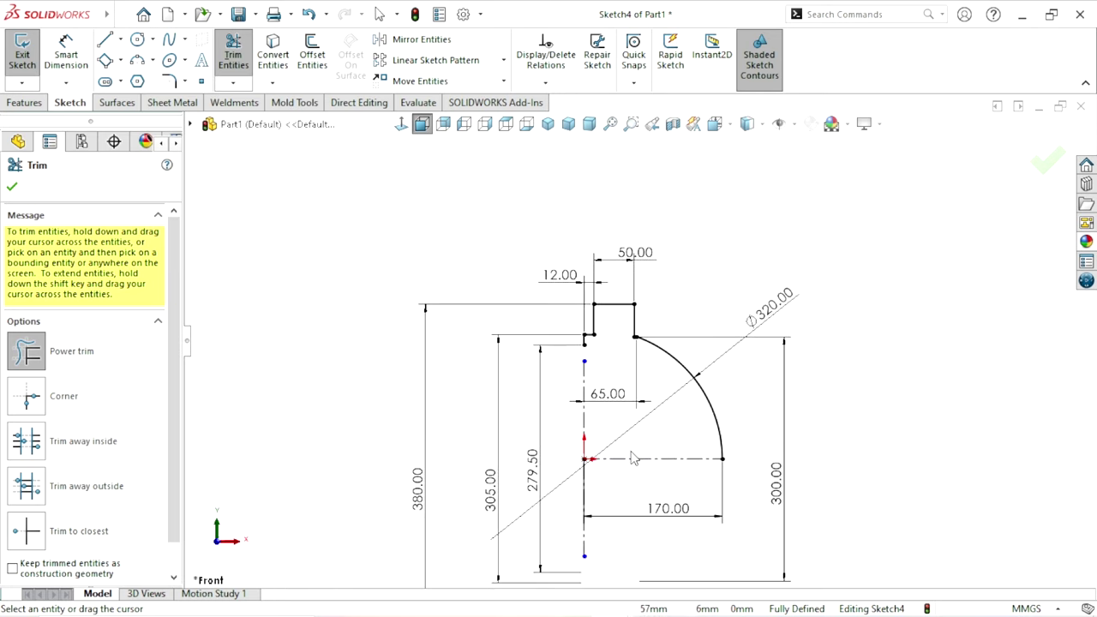
scroll(632, 458, "down", 2)
left_click(12, 187)
scroll(670, 334, "up", 1)
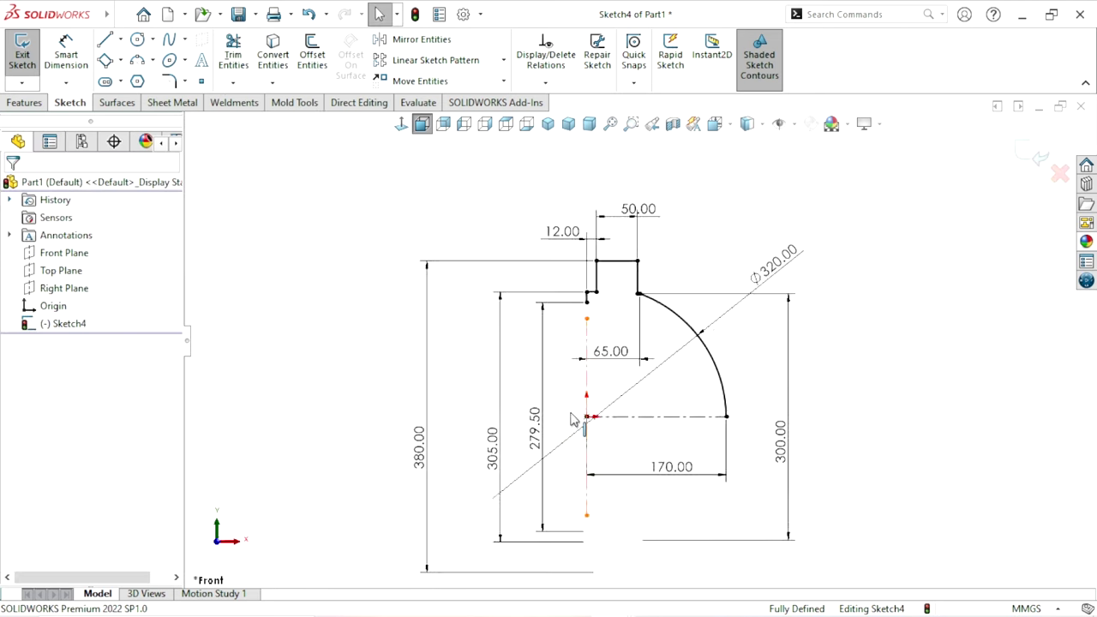
scroll(670, 334, "up", 2)
scroll(671, 333, "down", 2)
scroll(670, 333, "down", 1)
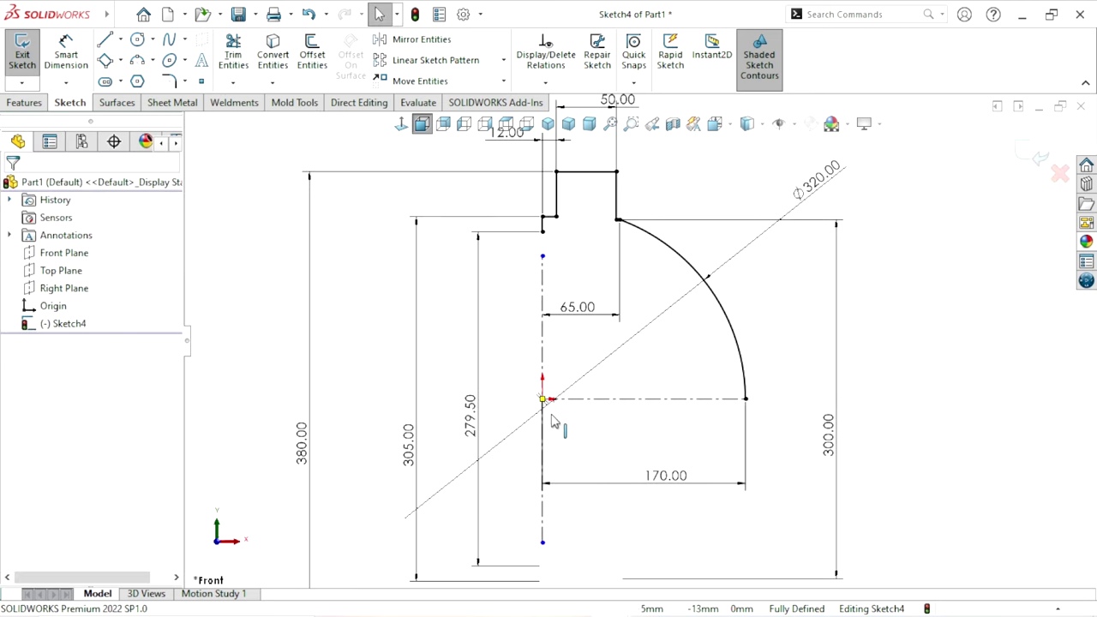
- Draw a circle centred on the horizontal axis and dimension its diameter to 280 mm
left_click(137, 39)
left_click(509, 399)
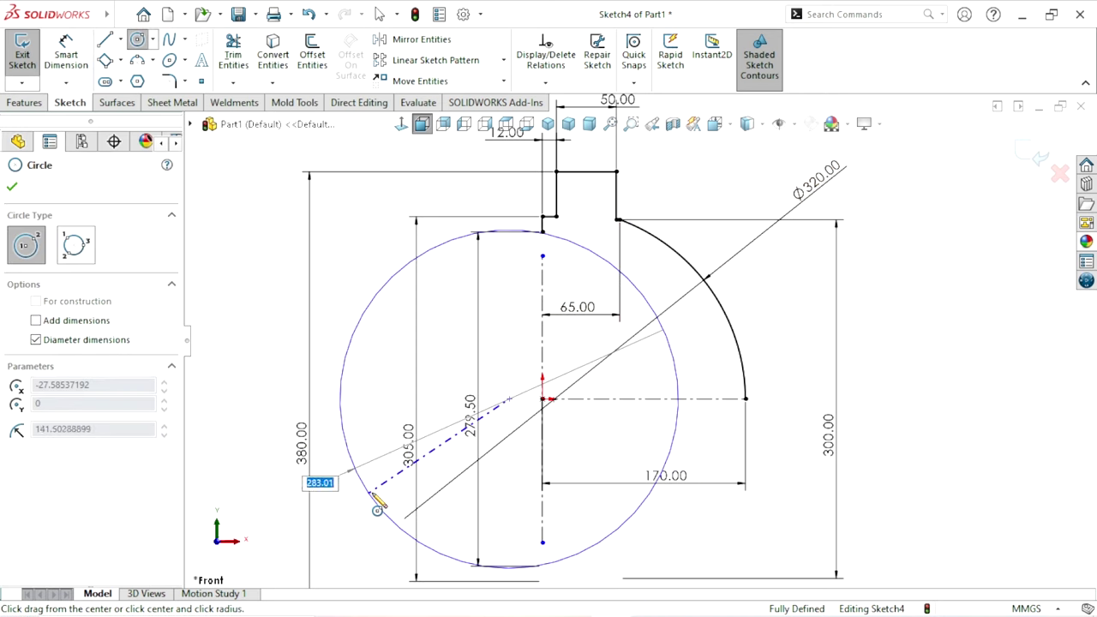
left_click(374, 496)
key("f")
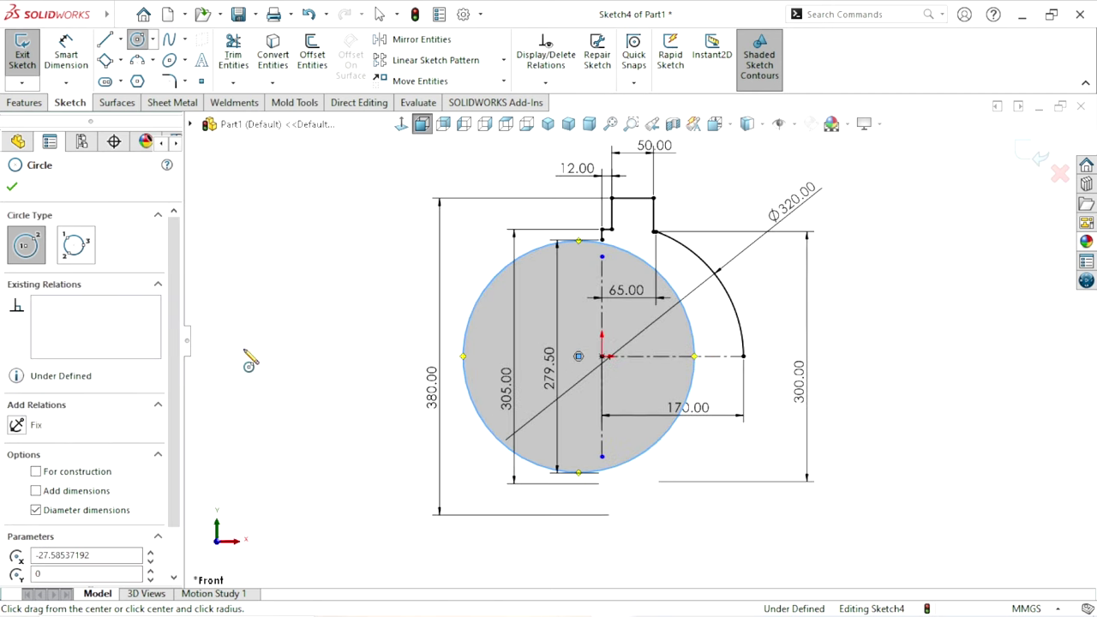
left_click(11, 190)
left_click(66, 51)
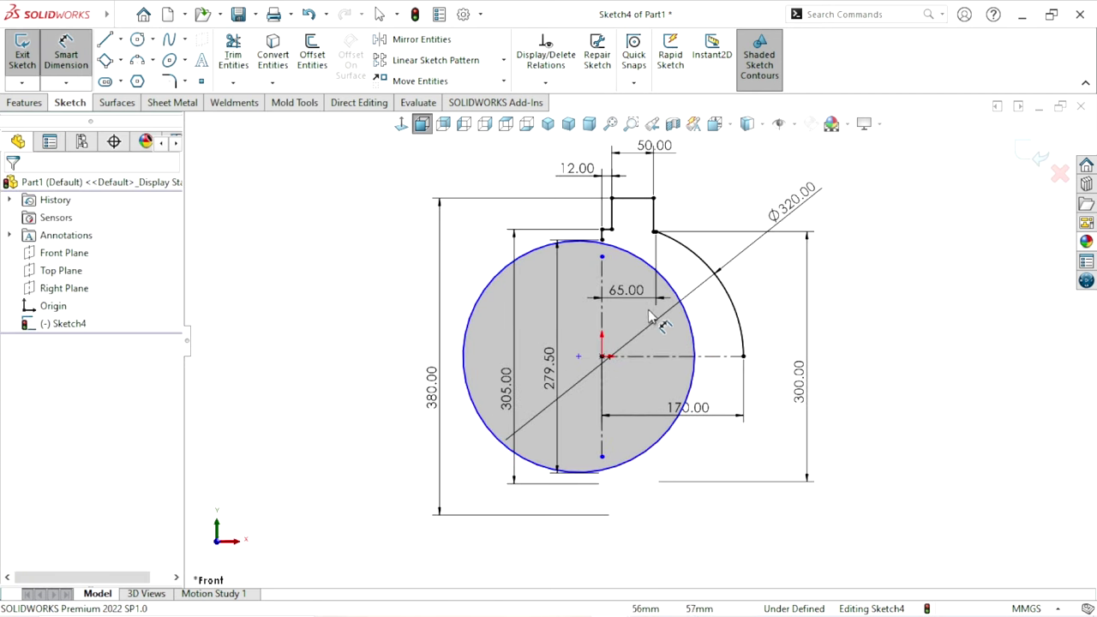
left_click(693, 317)
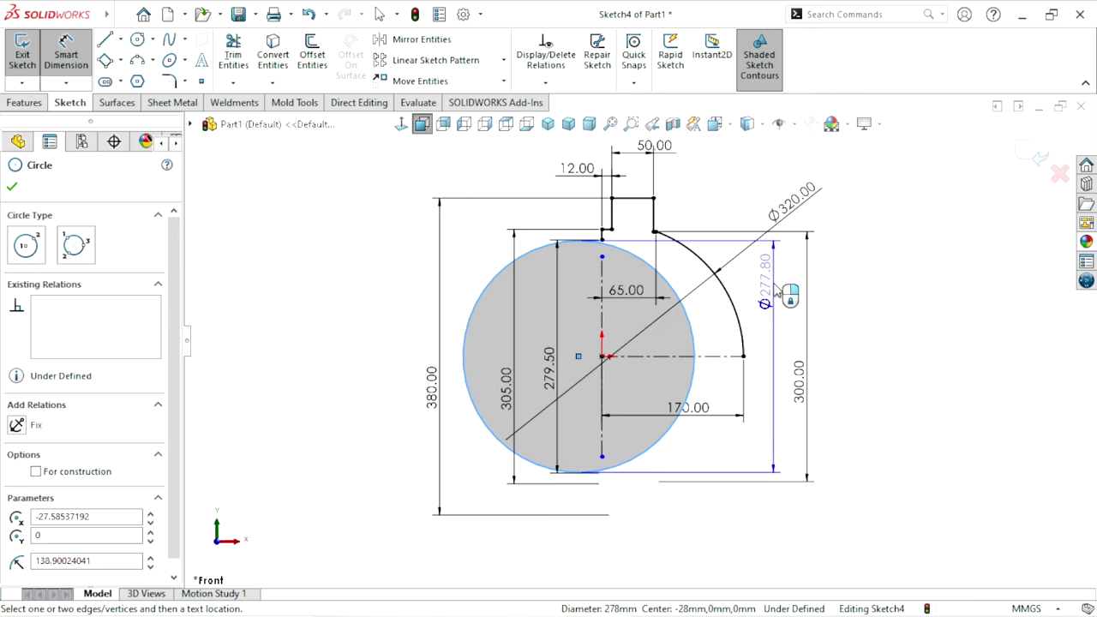
left_click(775, 291)
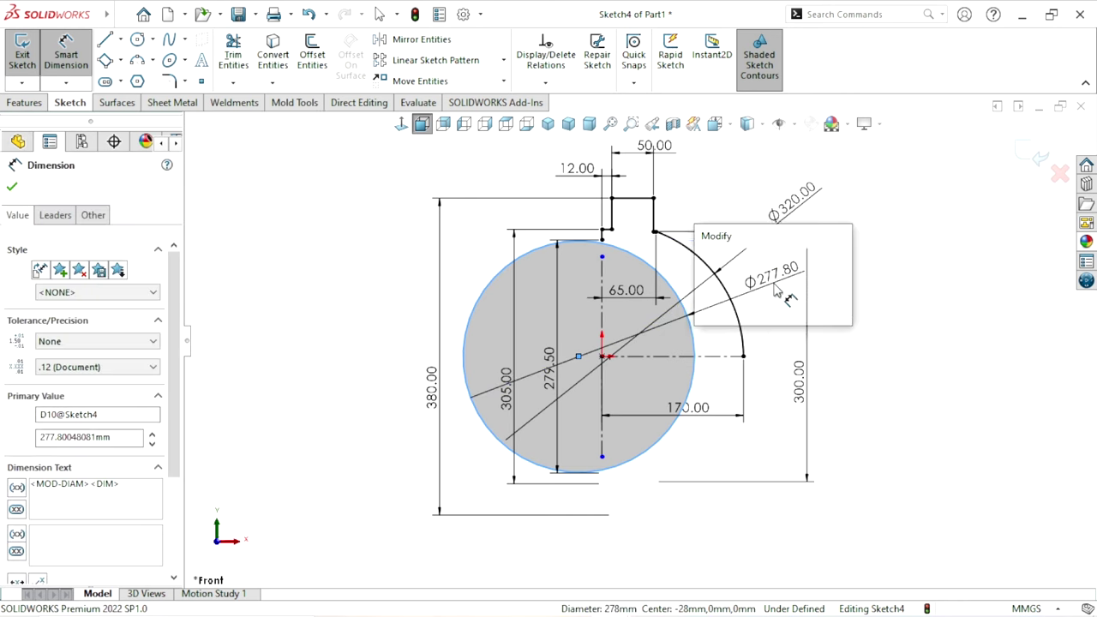
type("280")
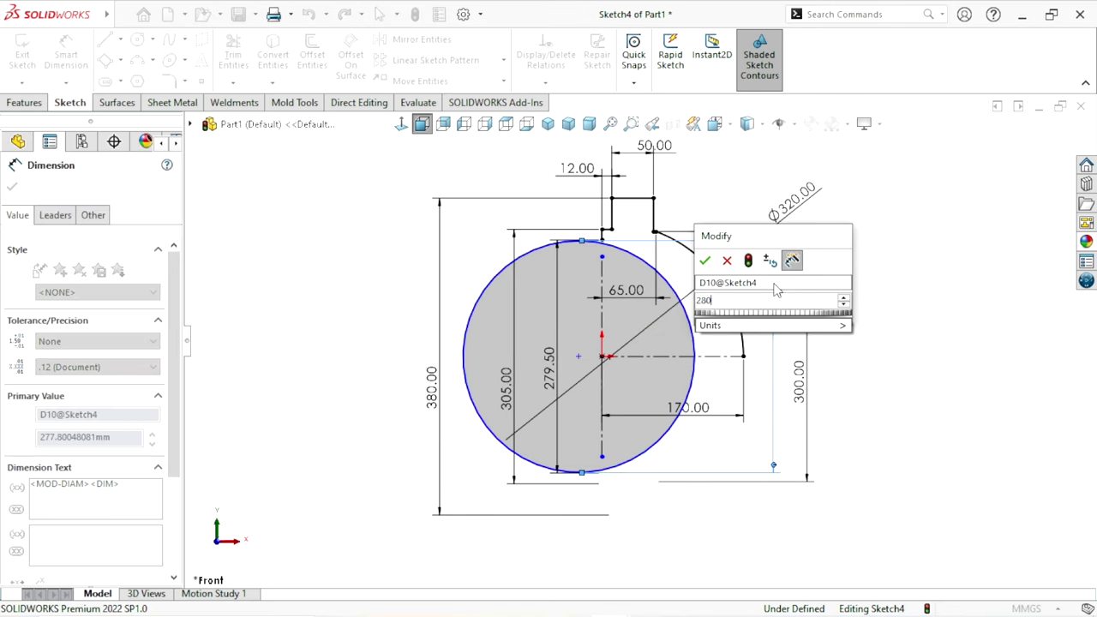
key("Return")
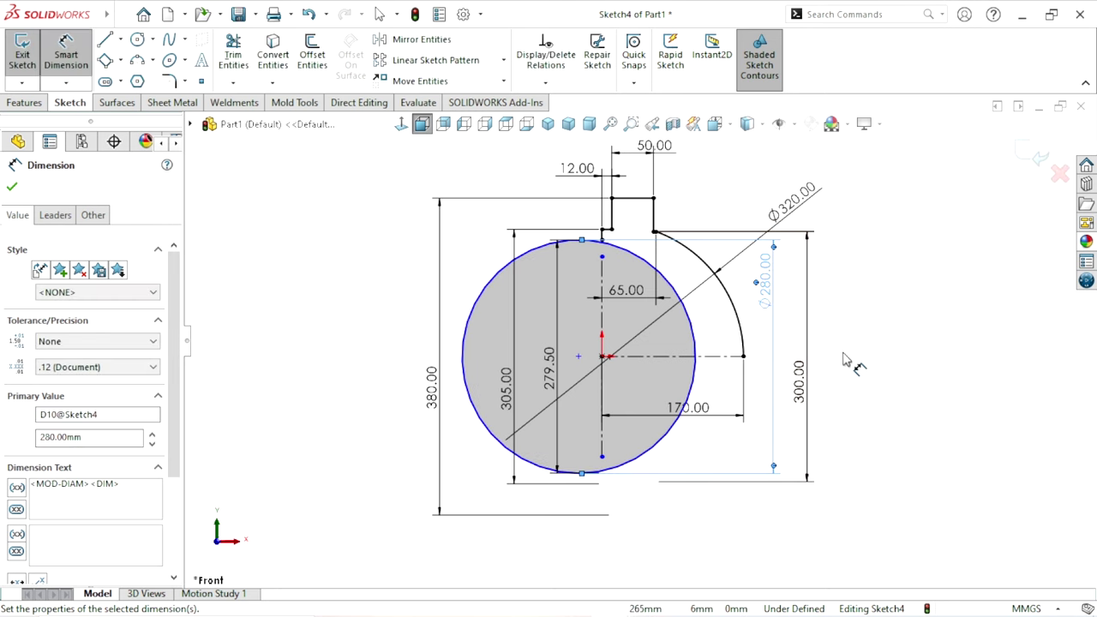
key("Escape")
key("f")
- Draw a short horizontal line inward from the arc's lower end and dimension it 20 mm
key("l")
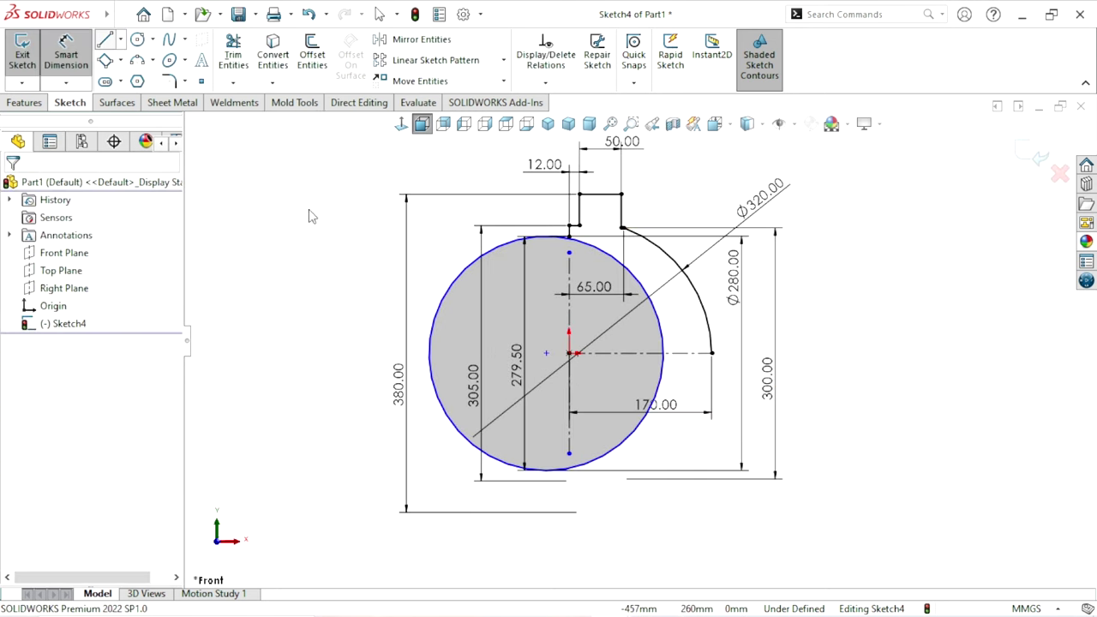
key("l")
scroll(711, 351, "down", 2)
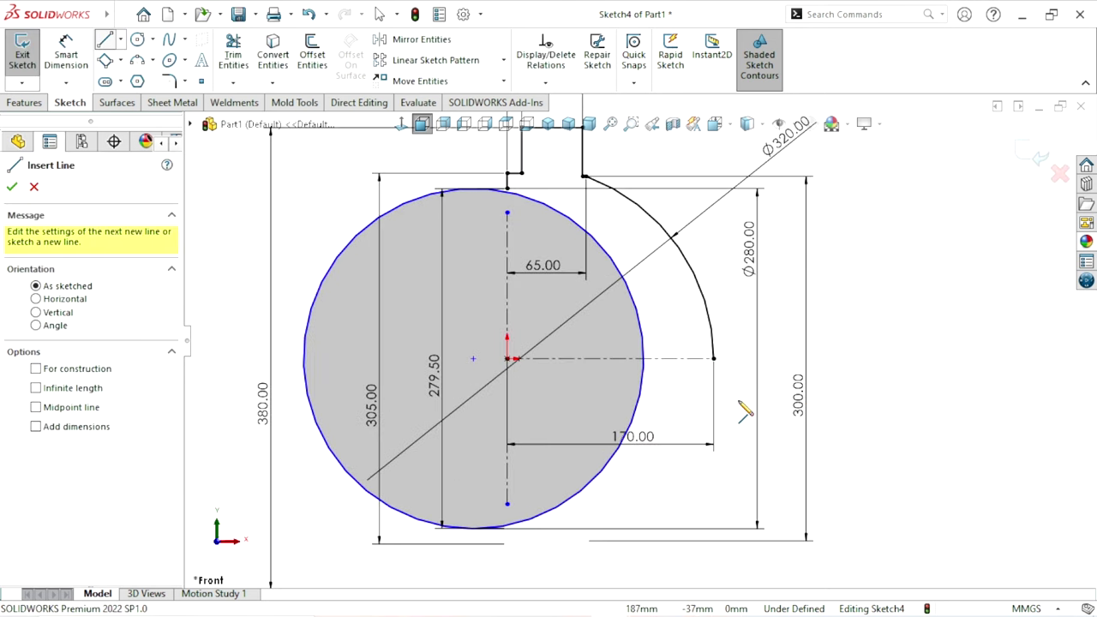
left_click(713, 358)
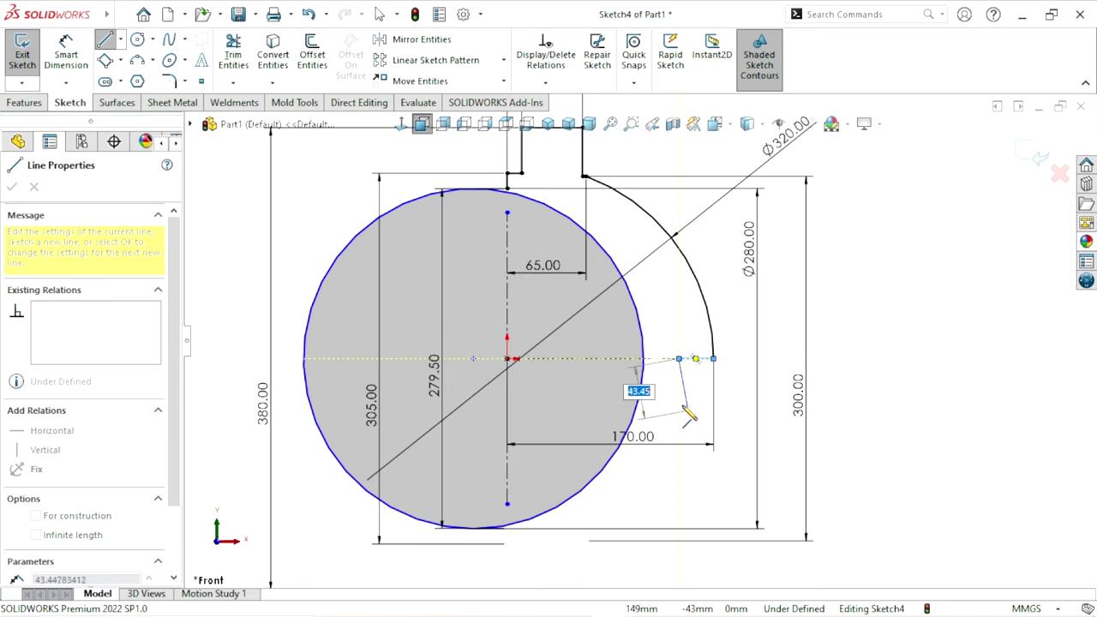
key("Escape")
key("d")
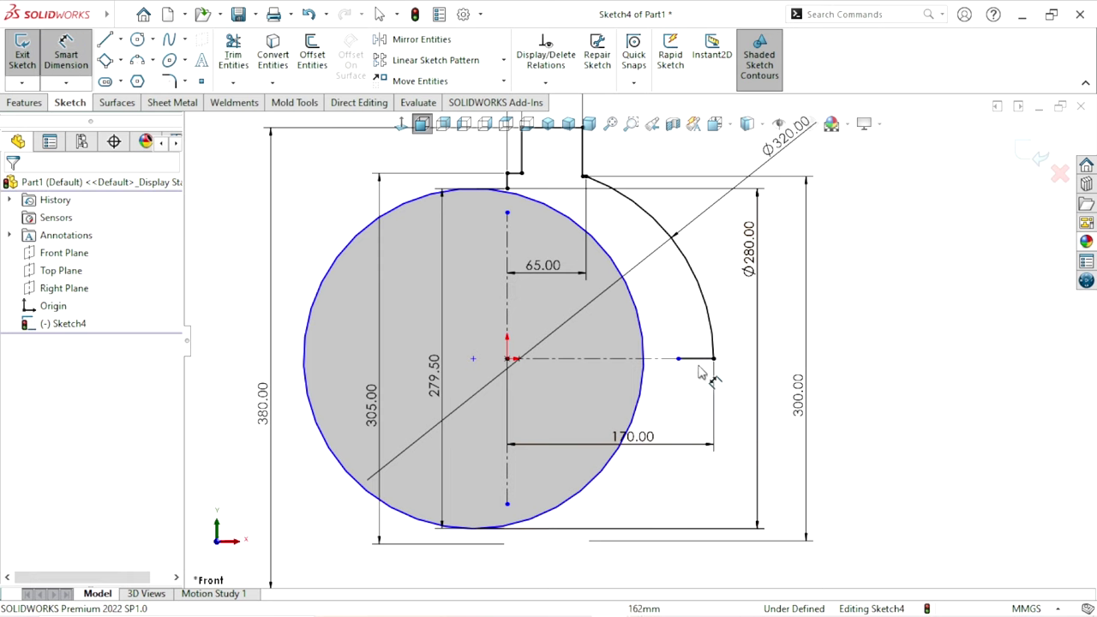
left_click(701, 358)
left_click(742, 345)
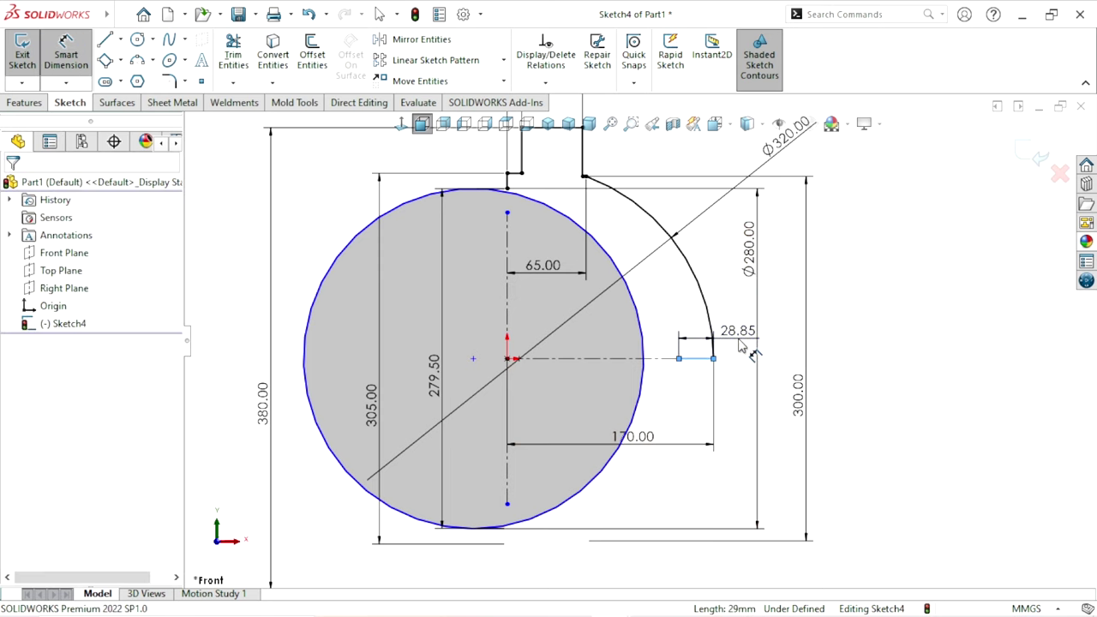
key("Escape")
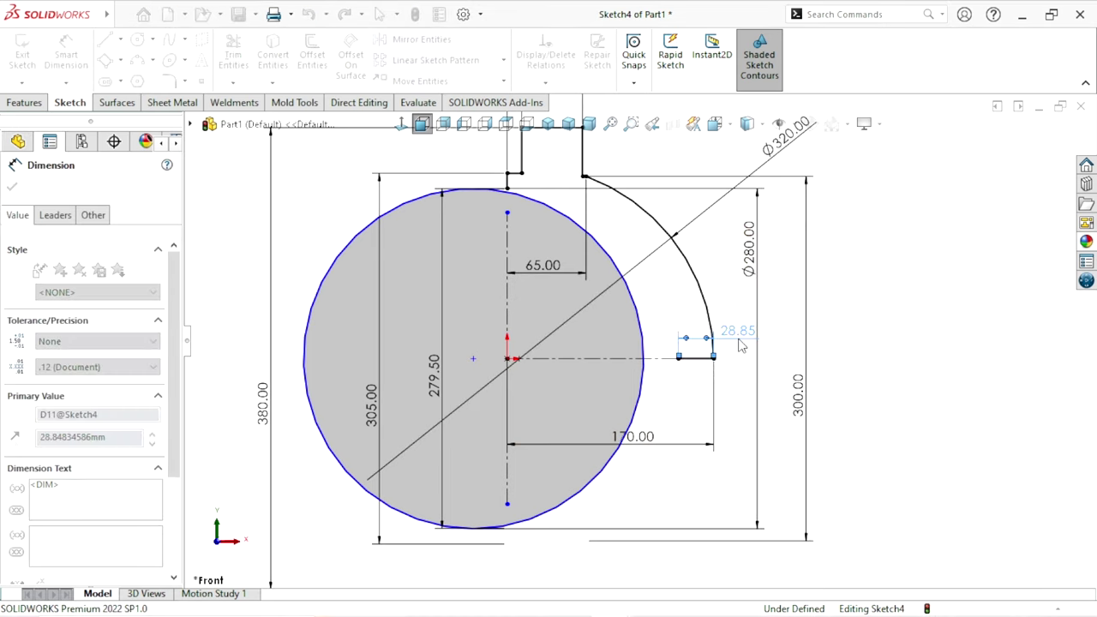
key("Escape")
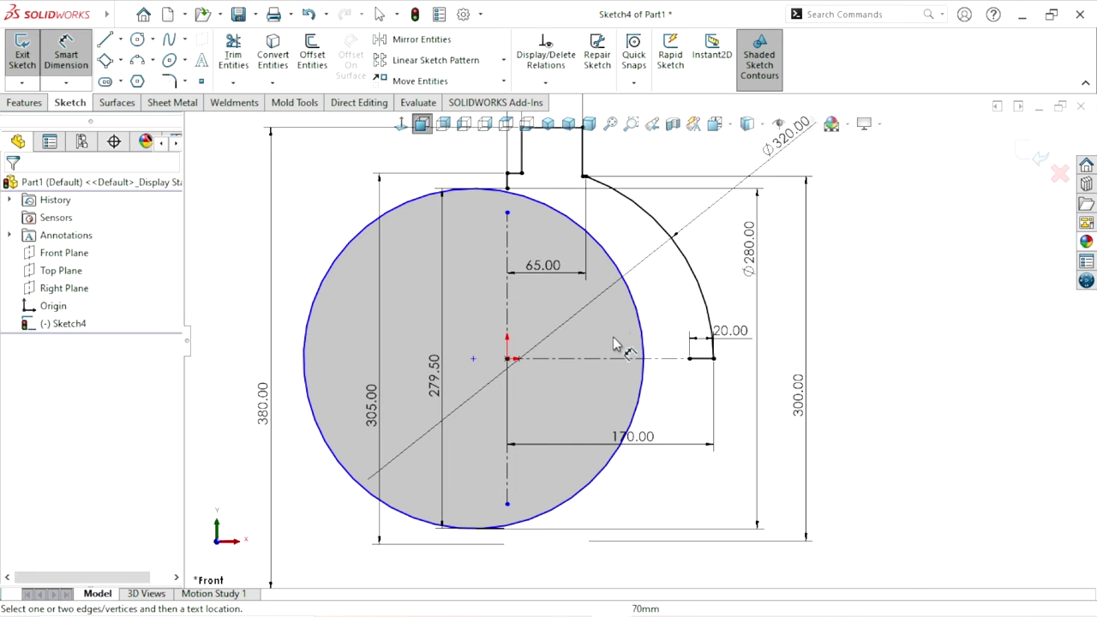
scroll(625, 342, "up", 2)
key("Escape")
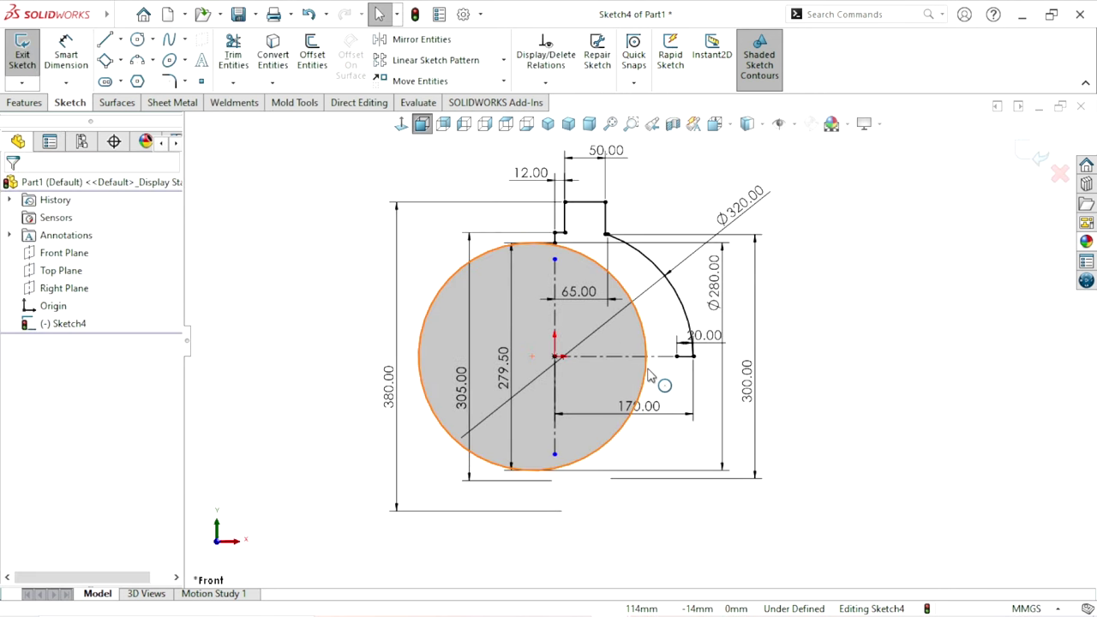
- Make the Ø280 circle pass through the 20 mm line's end point
left_click(649, 375)
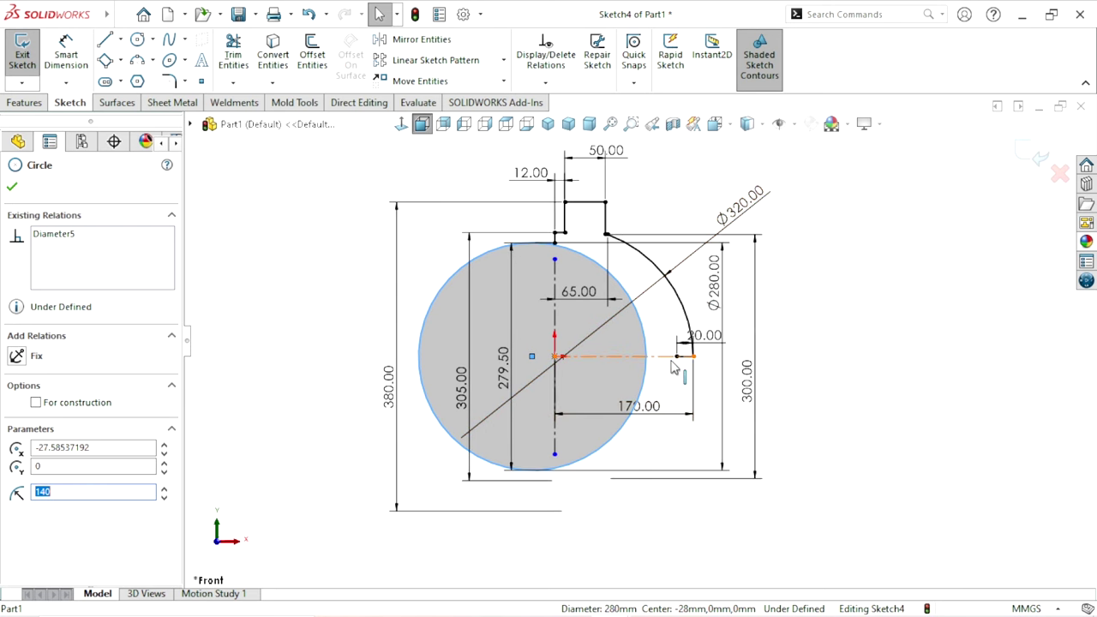
scroll(673, 367, "down", 2)
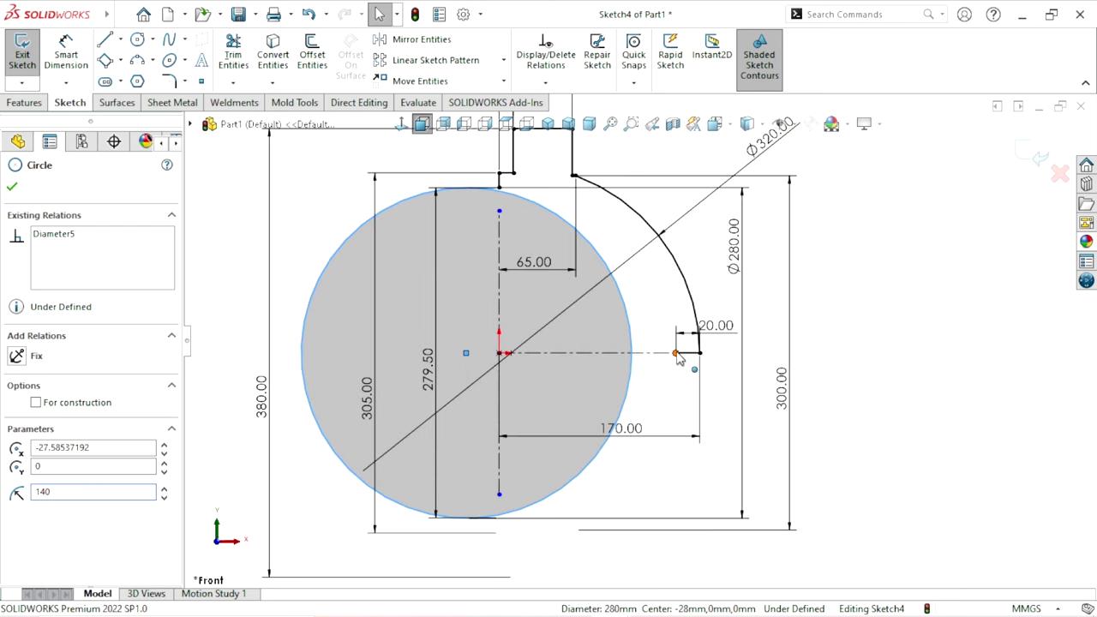
left_click(676, 354, "ctrl")
left_click(748, 283)
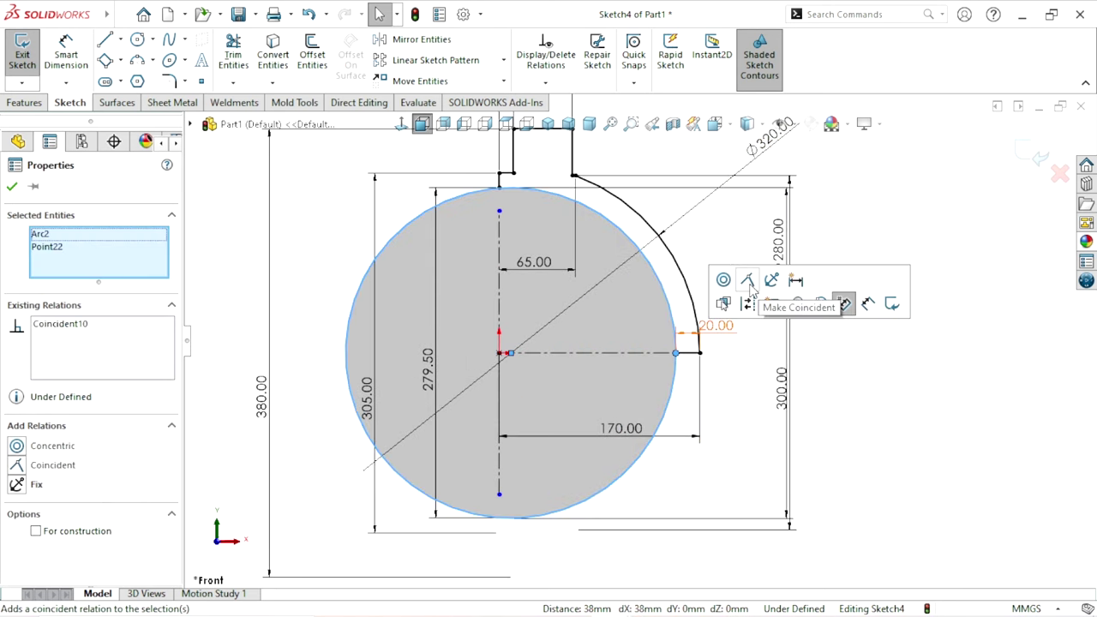
key("Escape")
scroll(634, 433, "up", 1)
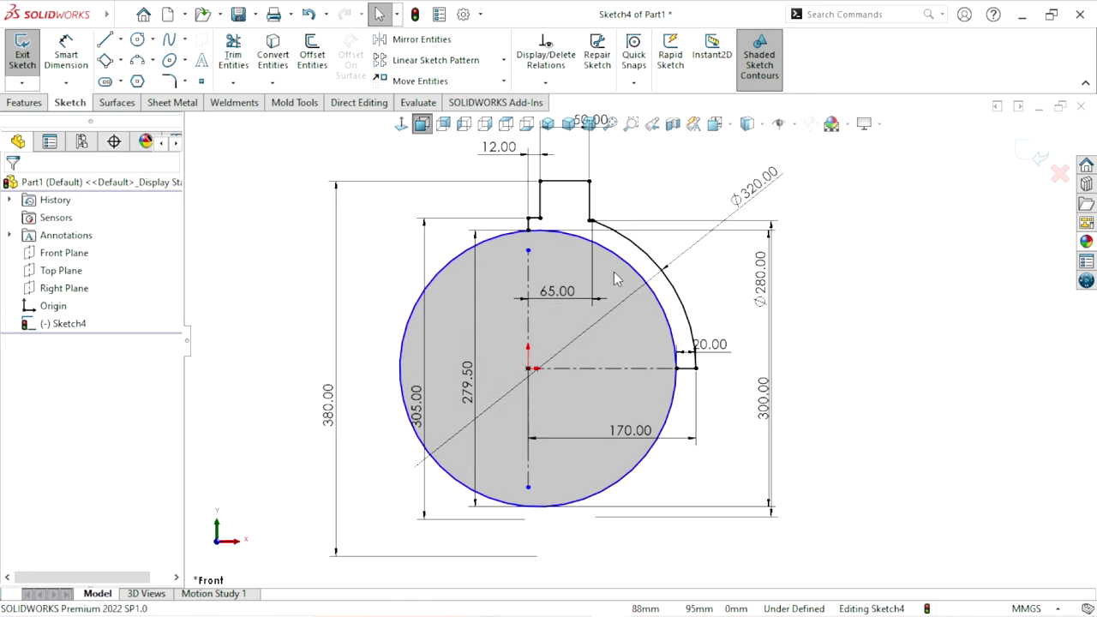
scroll(541, 241, "down", 2)
scroll(569, 256, "down", 1)
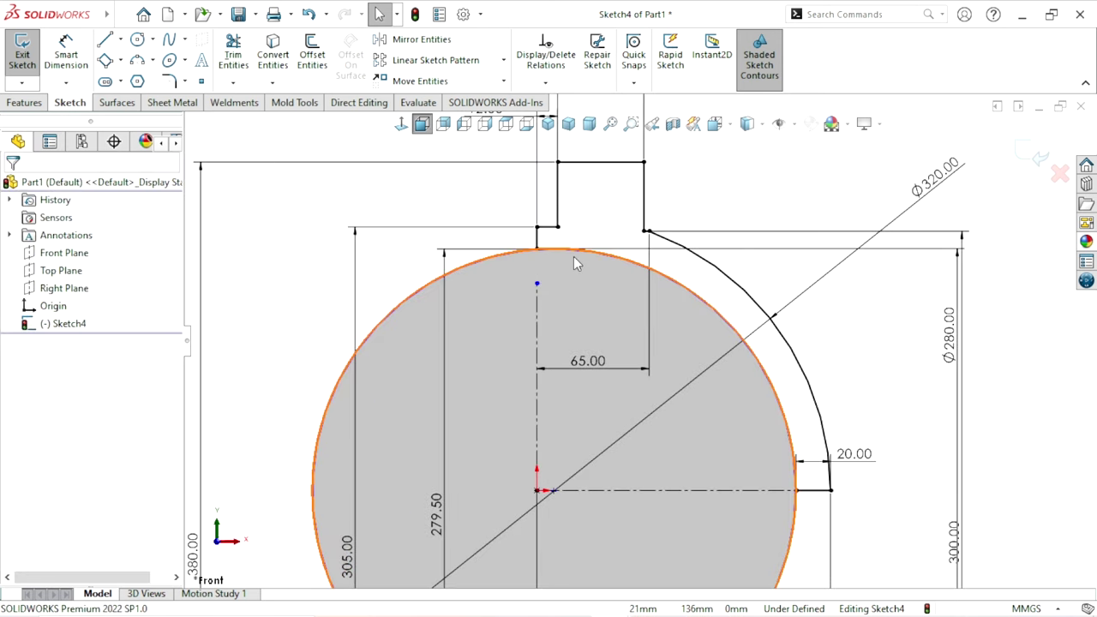
- Add a Coincident relation between the Ø280 circle and the profile's top corner point
left_click(595, 253)
scroll(550, 253, "down", 3)
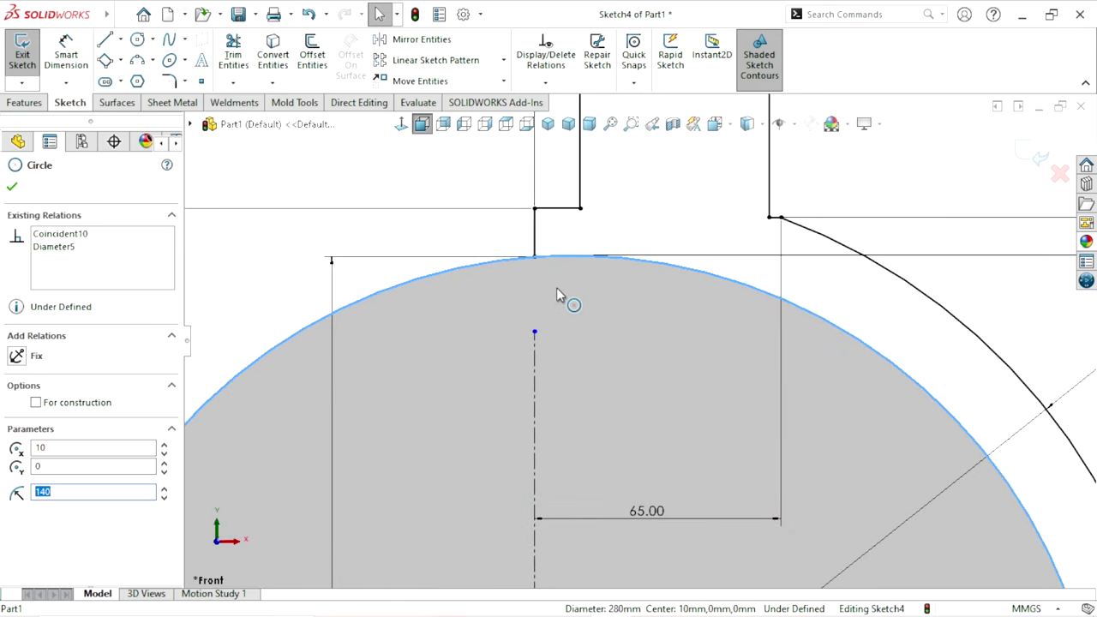
scroll(558, 287, "down", 1)
left_click(534, 255)
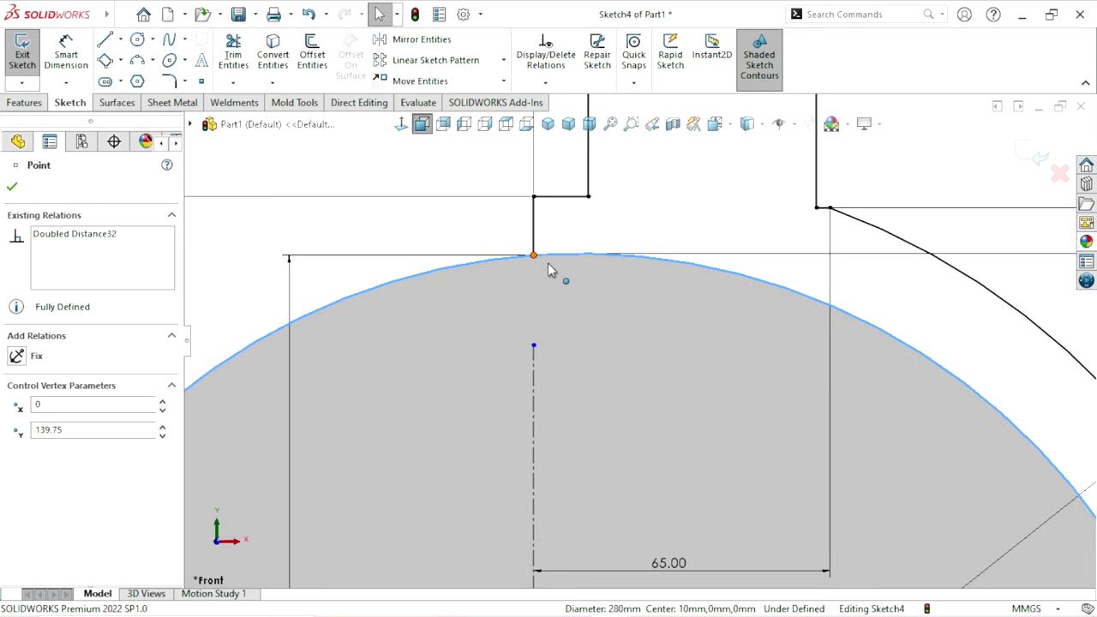
left_click(559, 255, "ctrl")
left_click(605, 184)
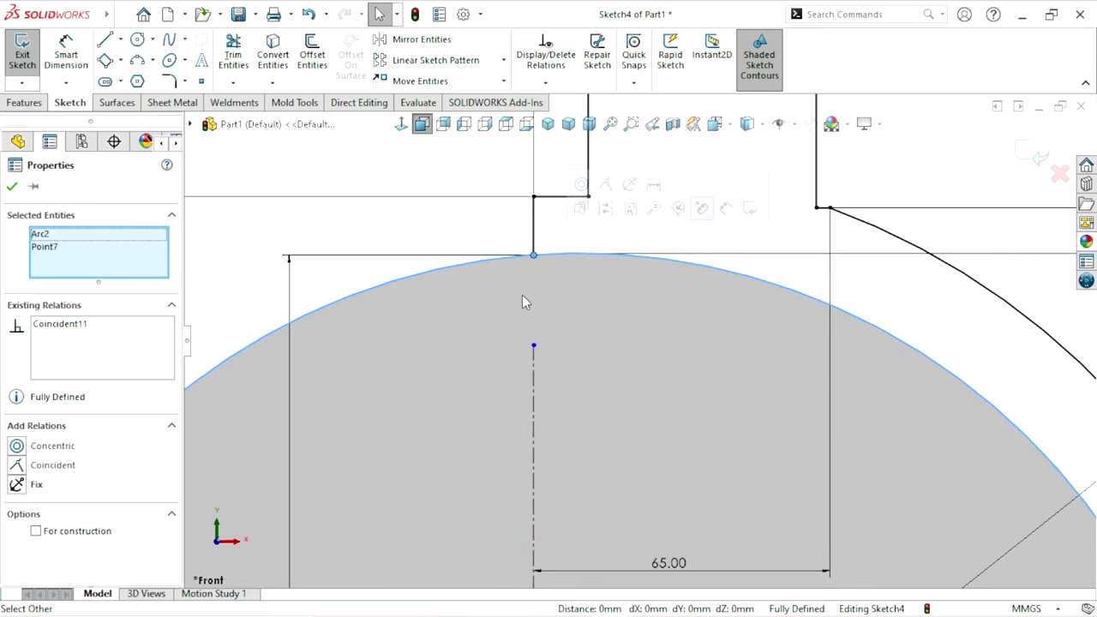
scroll(597, 418, "up", 4)
scroll(598, 417, "up", 2)
left_click(1008, 423)
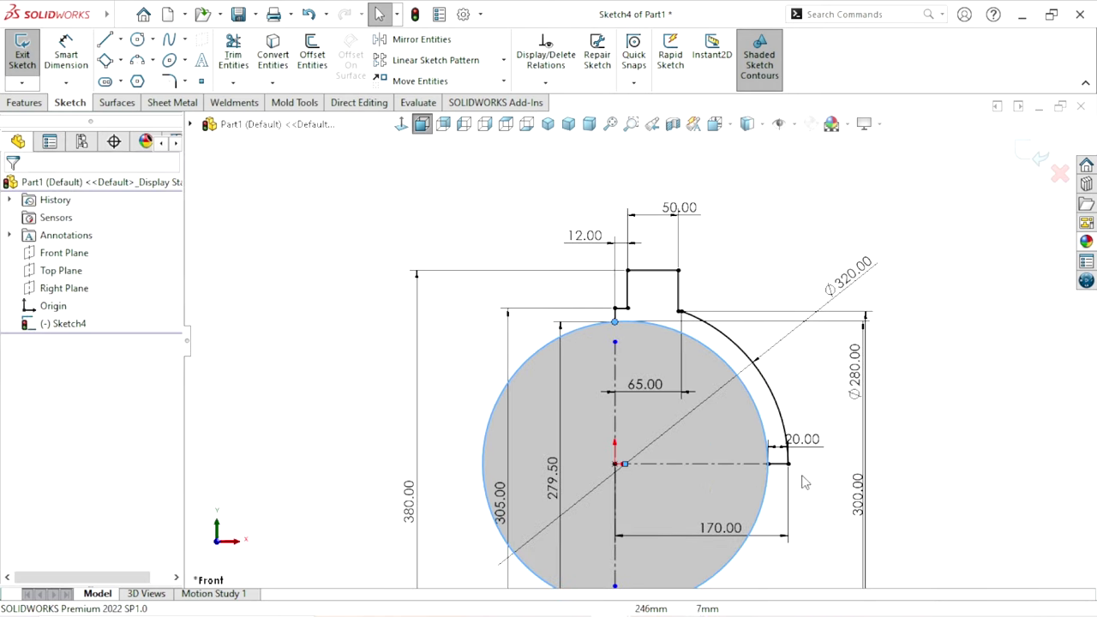
scroll(681, 495, "up", 2)
scroll(685, 465, "down", 1)
scroll(685, 466, "down", 2)
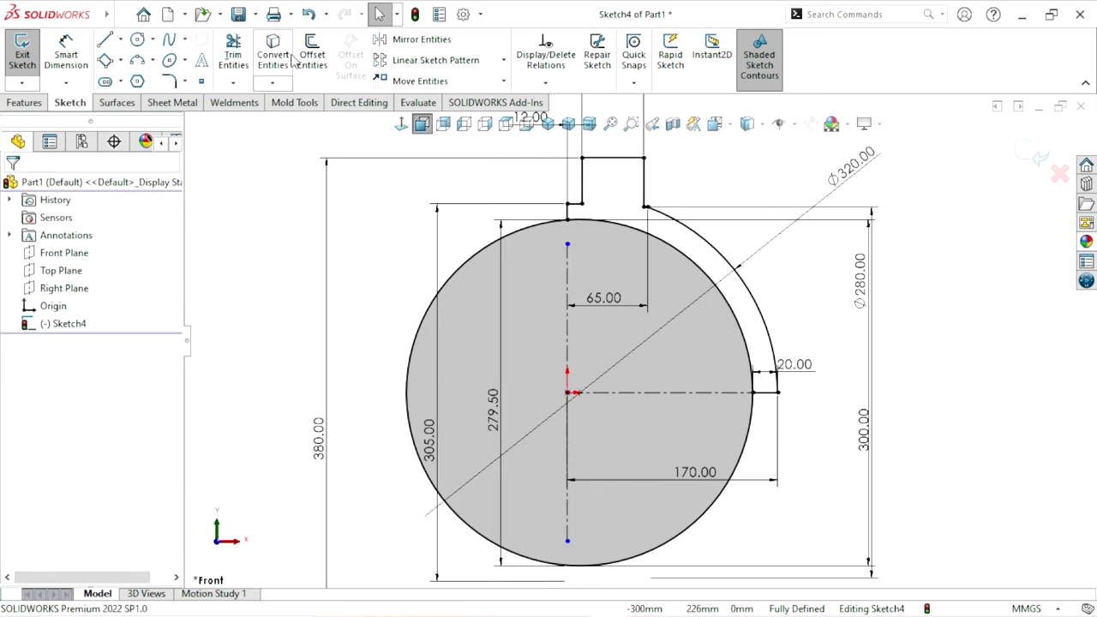
- Power-trim the unused part of the Ø280 circle to close the quarter-ring profile
left_click(233, 53)
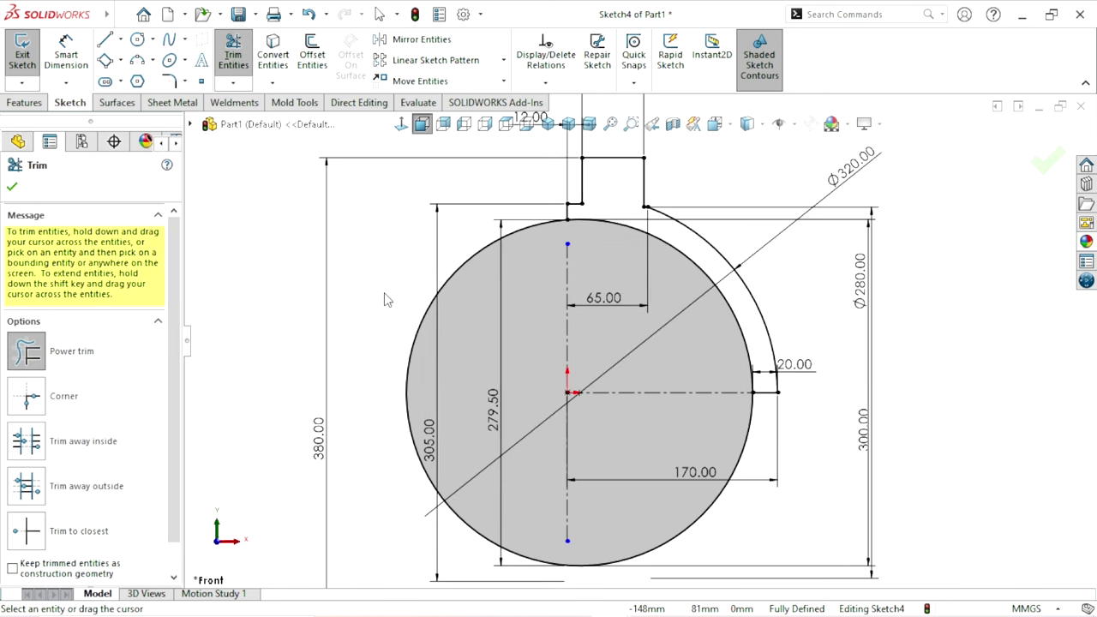
left_click_drag(360, 377, 424, 377)
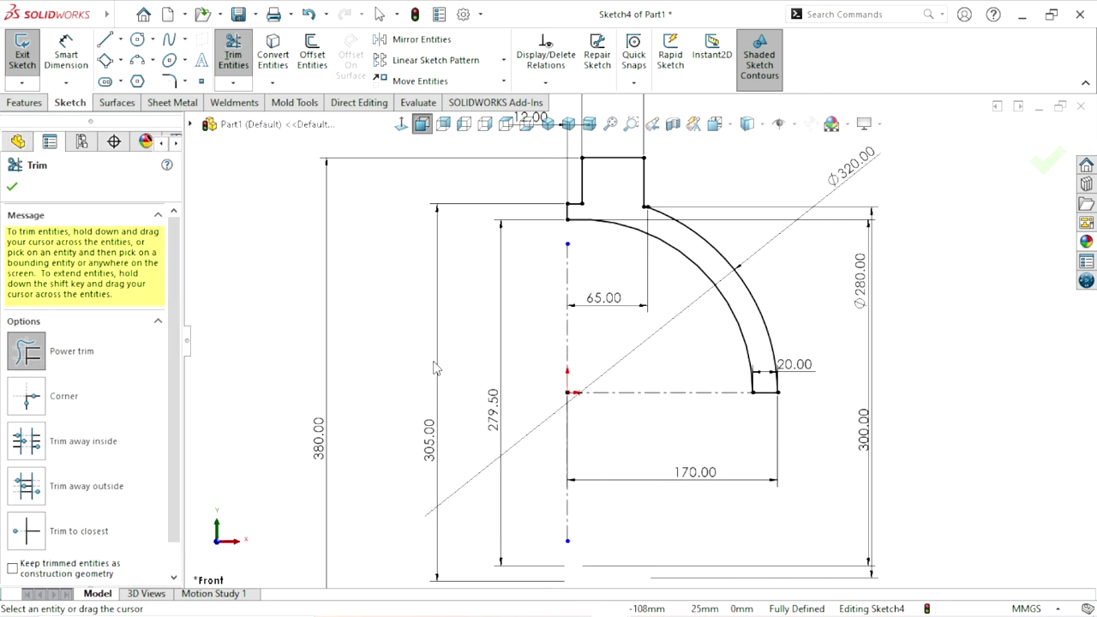
left_click(12, 190)
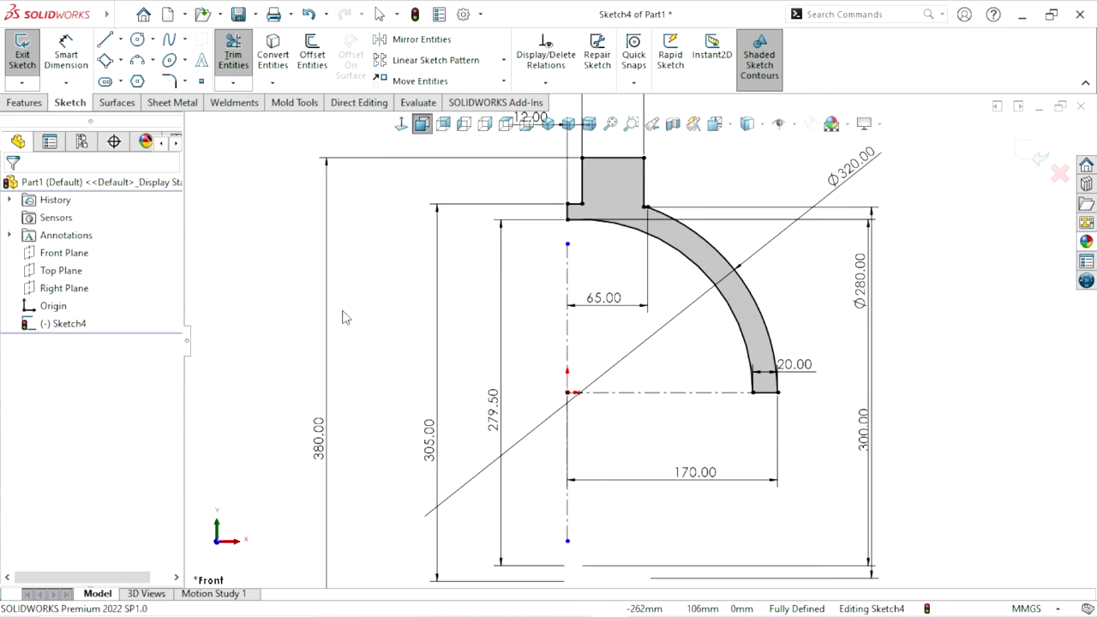
scroll(673, 343, "up", 2)
scroll(672, 336, "up", 1)
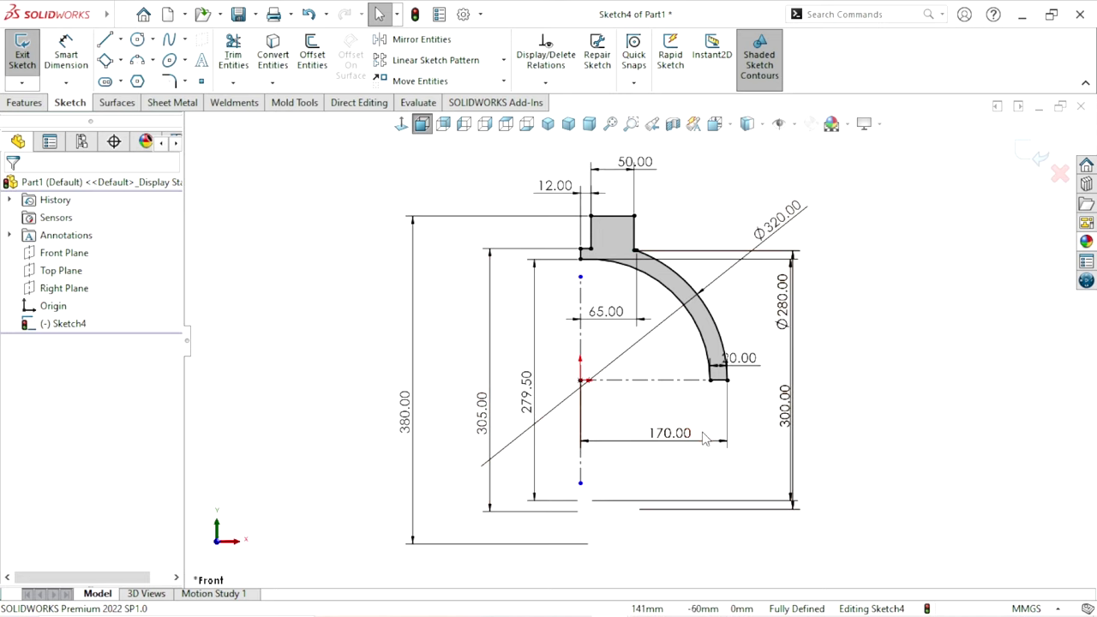
- Revolve the quarter-ring profile 360° about the vertical centreline into the Revolve1 dome solid
scroll(665, 450, "up", 1)
scroll(730, 397, "down", 1)
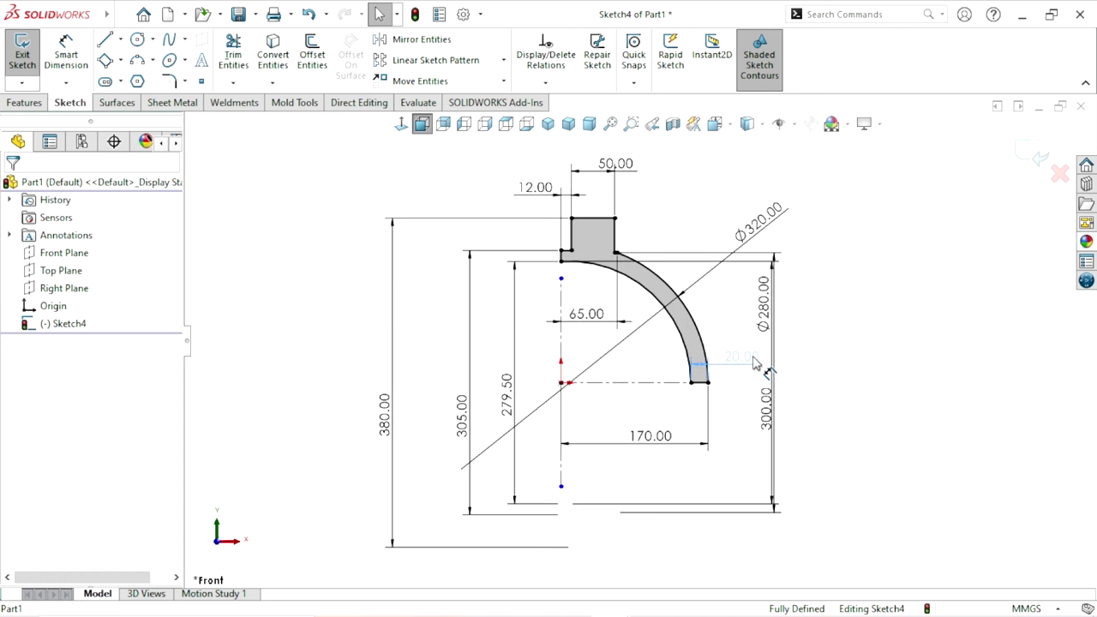
left_click(718, 361)
left_click(24, 102)
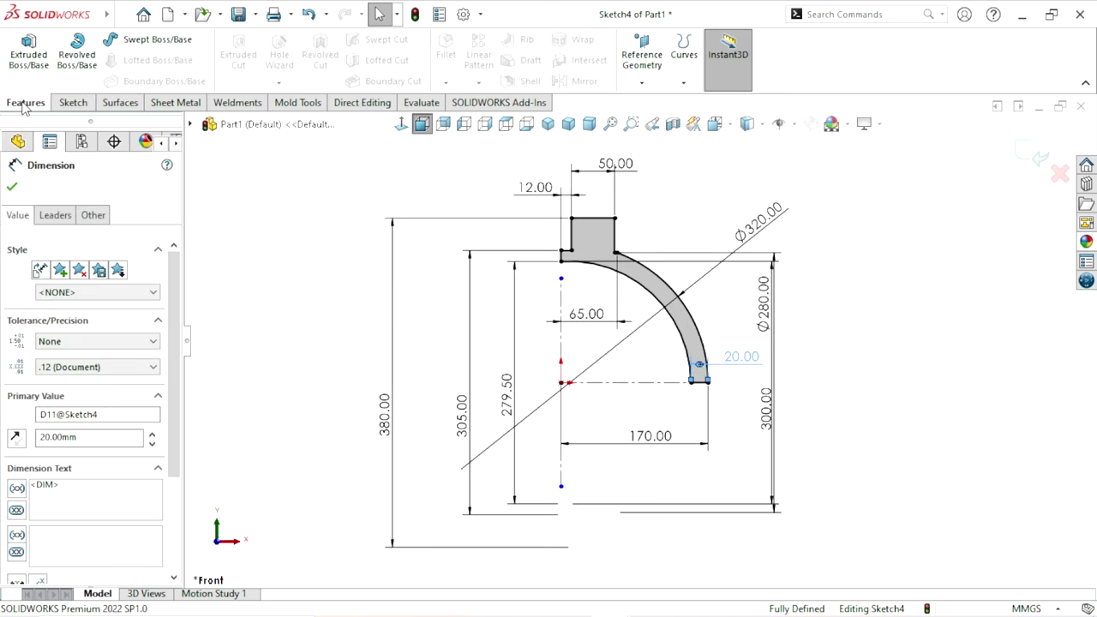
left_click(77, 52)
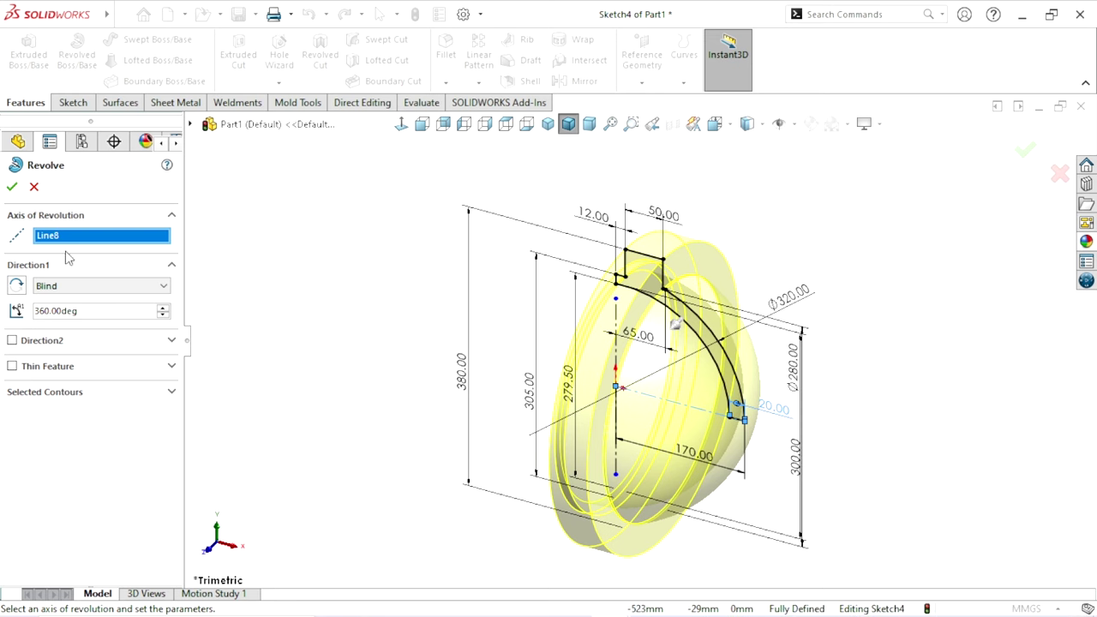
left_click(12, 187)
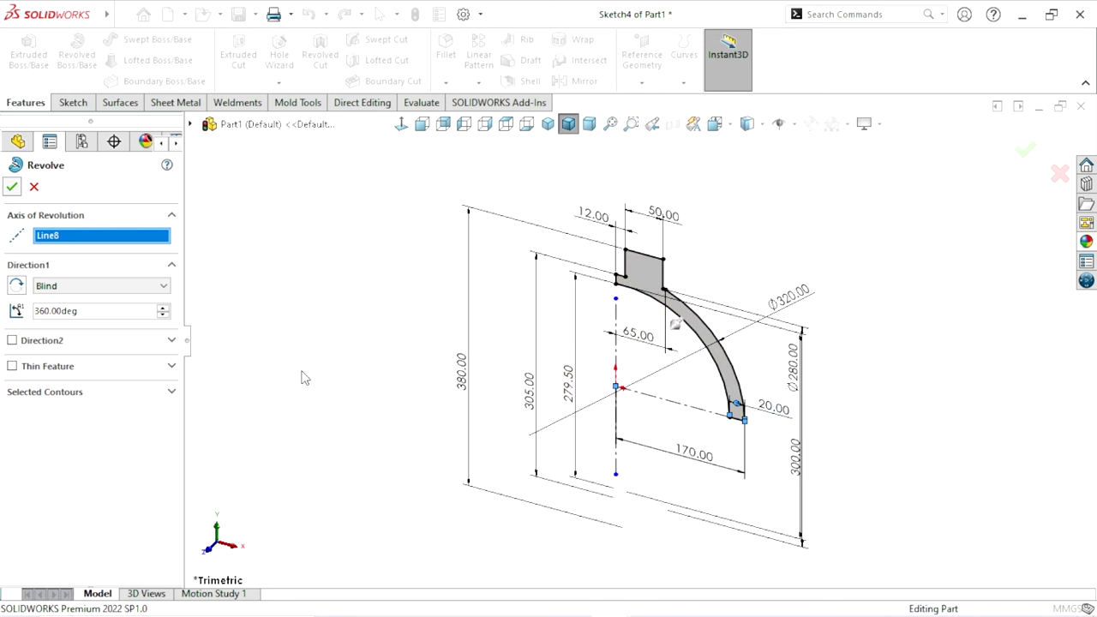
mouse_move(740, 402)
middle_mouse_down()
mouse_move(708, 403)
mouse_move(783, 335)
mouse_move(796, 228)
mouse_move(649, 433)
mouse_move(507, 296)
mouse_move(387, 414)
mouse_move(642, 495)
mouse_move(406, 484)
mouse_move(575, 498)
mouse_move(684, 416)
mouse_move(817, 431)
mouse_move(734, 448)
mouse_move(716, 549)
middle_mouse_up()
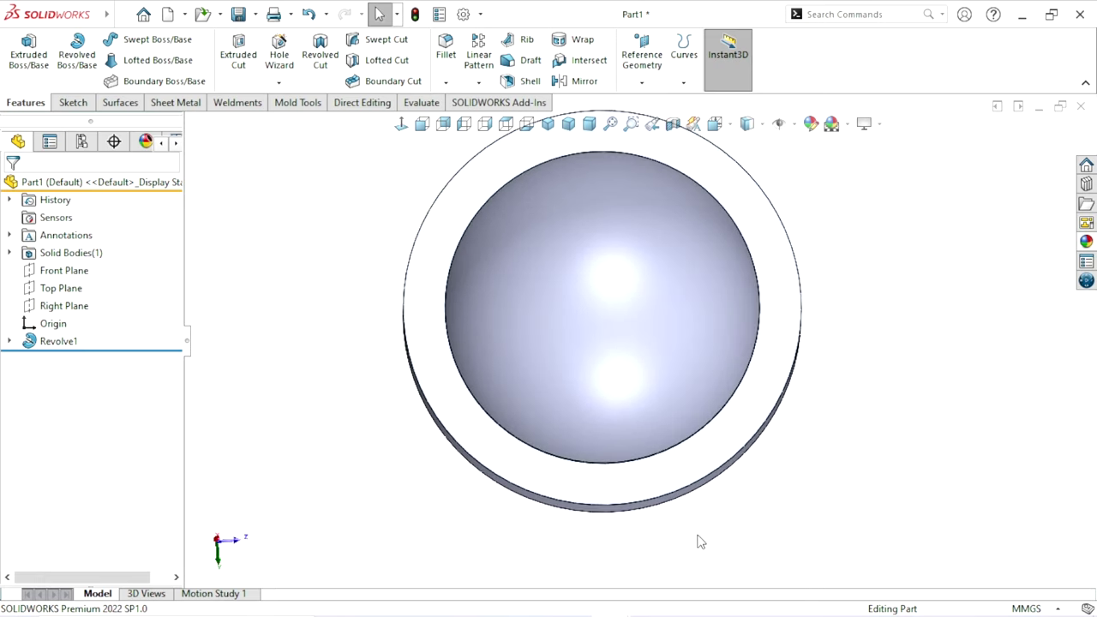
- Start a new reference plane, trying Front Plane as reference and then removing it
scroll(504, 517, "up", 2)
scroll(505, 516, "up", 1)
scroll(505, 517, "up", 1)
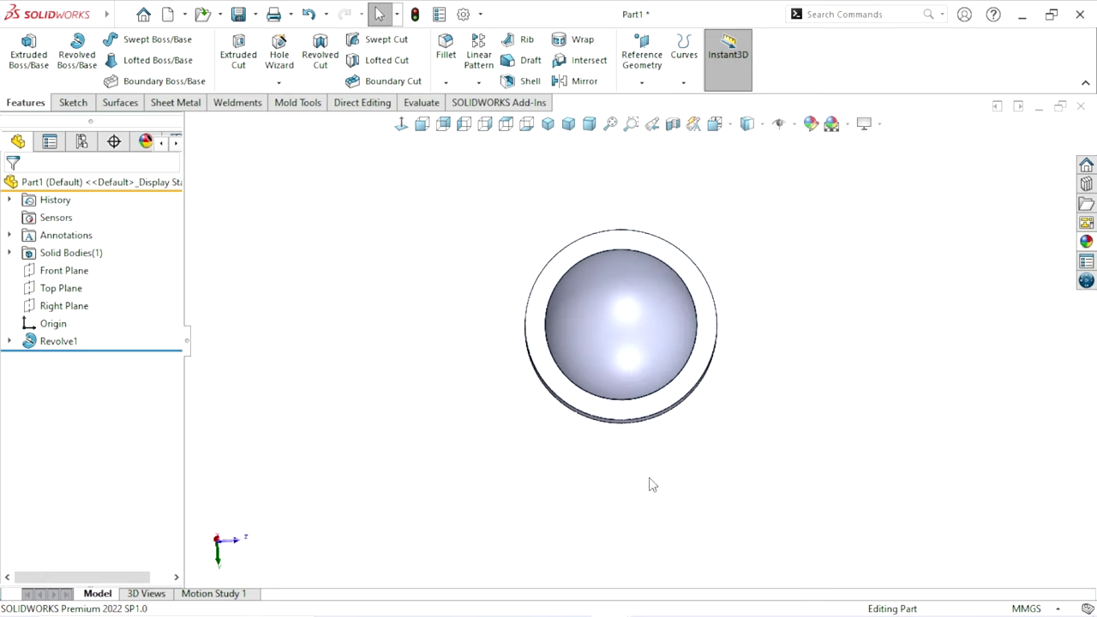
scroll(652, 482, "up", 1)
mouse_move(675, 260)
middle_mouse_down()
mouse_move(661, 403)
mouse_move(599, 146)
middle_mouse_up()
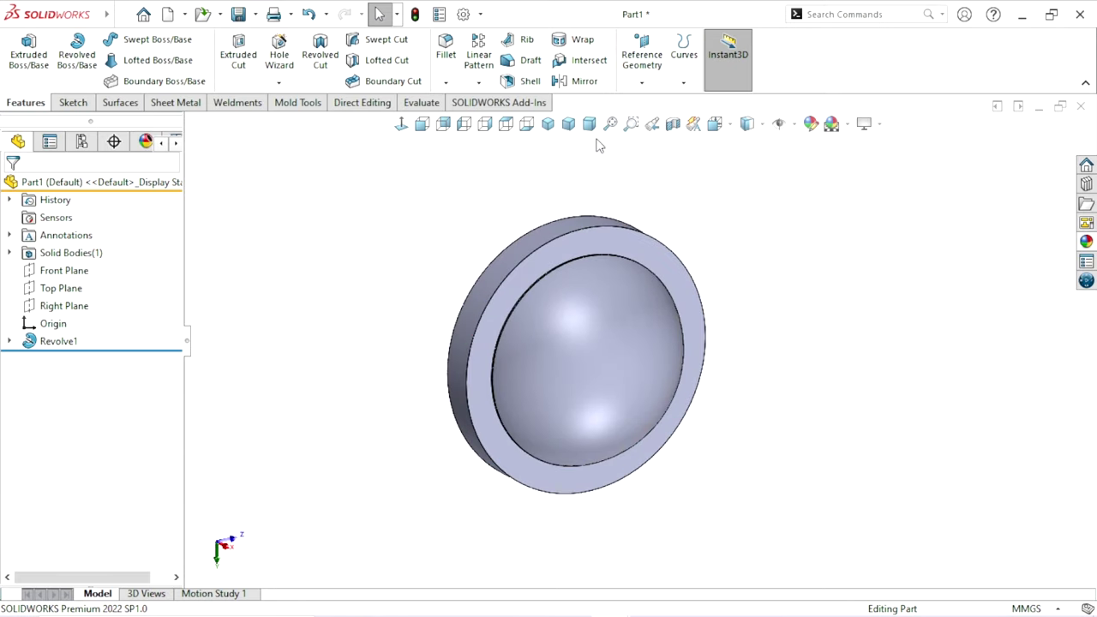
left_click(641, 82)
left_click(656, 104)
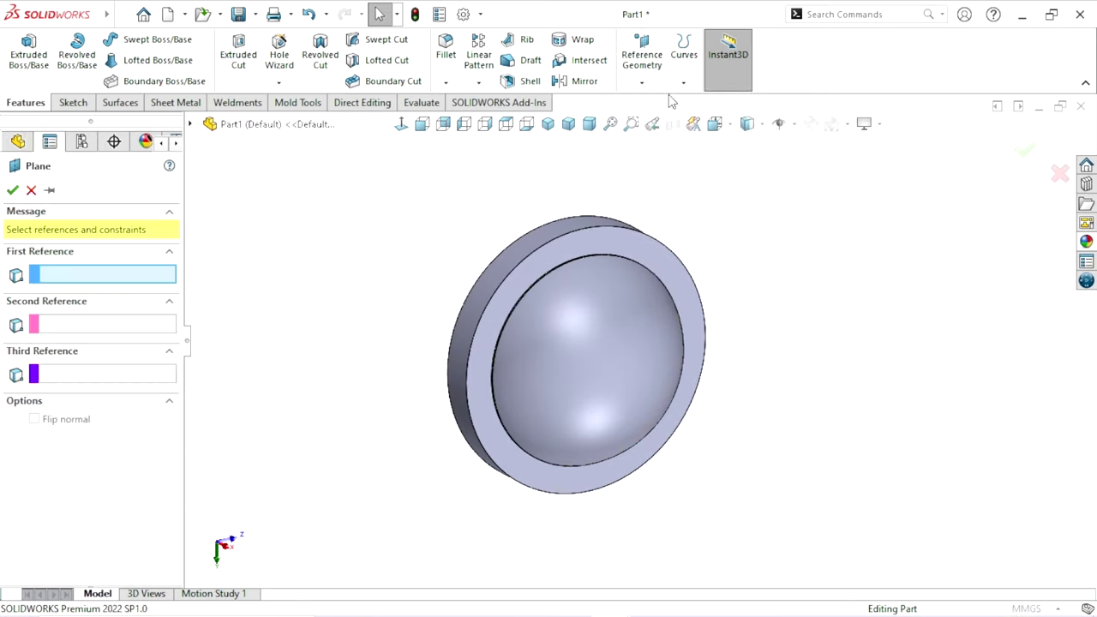
left_click(191, 125)
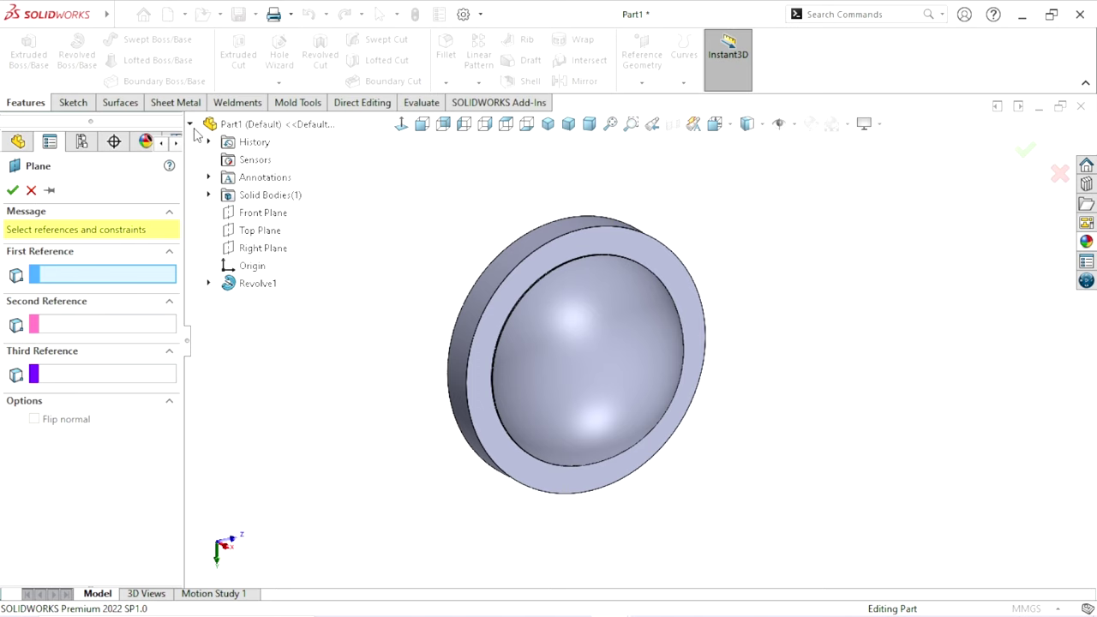
left_click(257, 215)
left_click(124, 283)
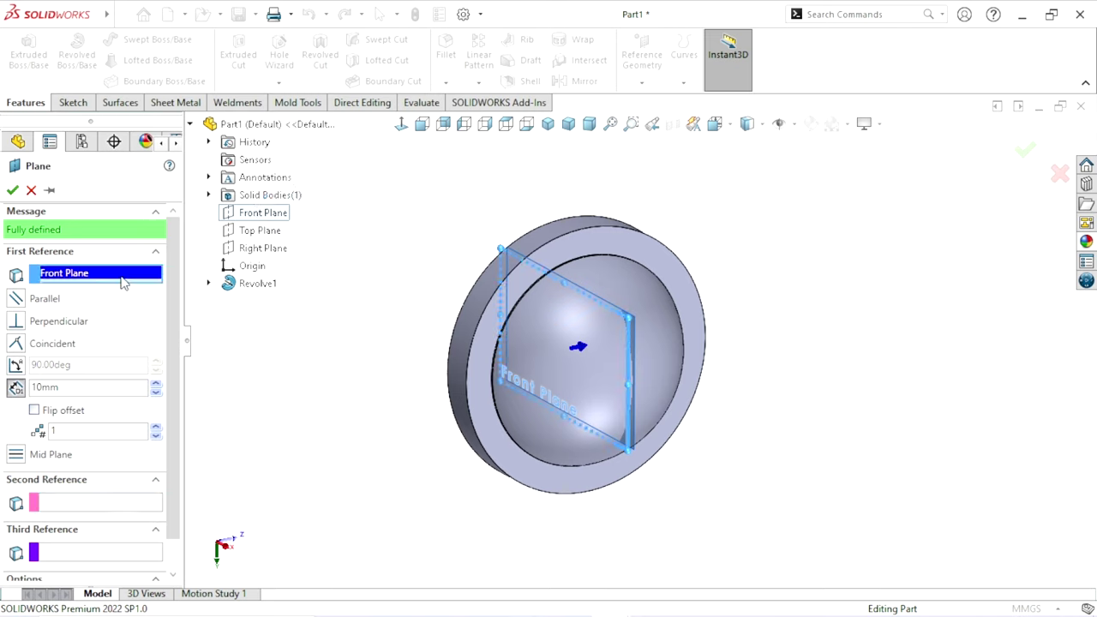
right_click(144, 295)
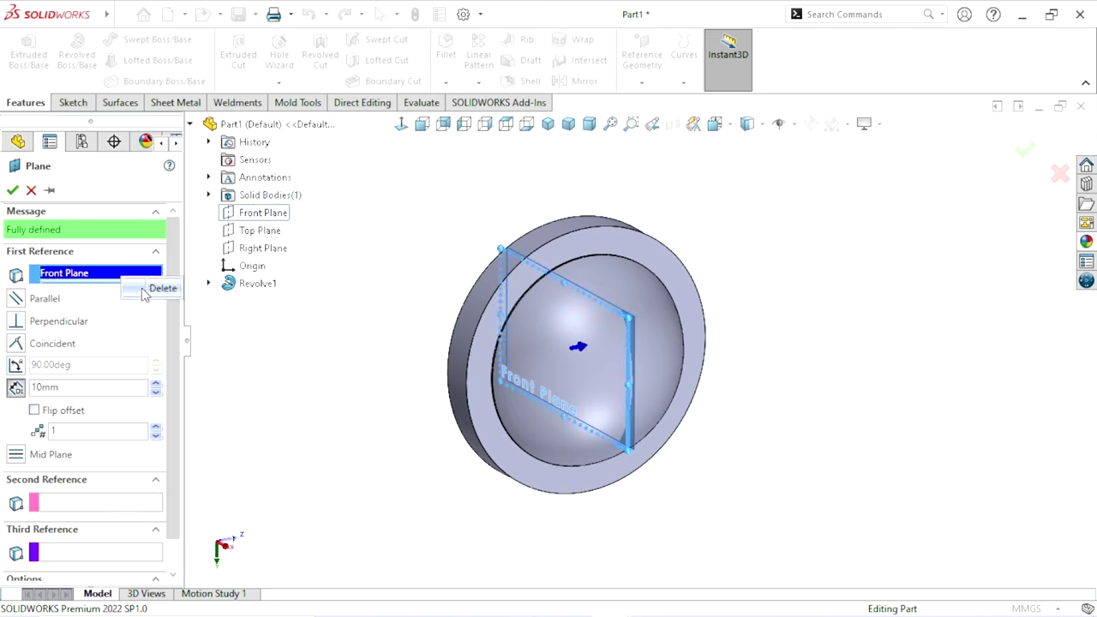
left_click(161, 289)
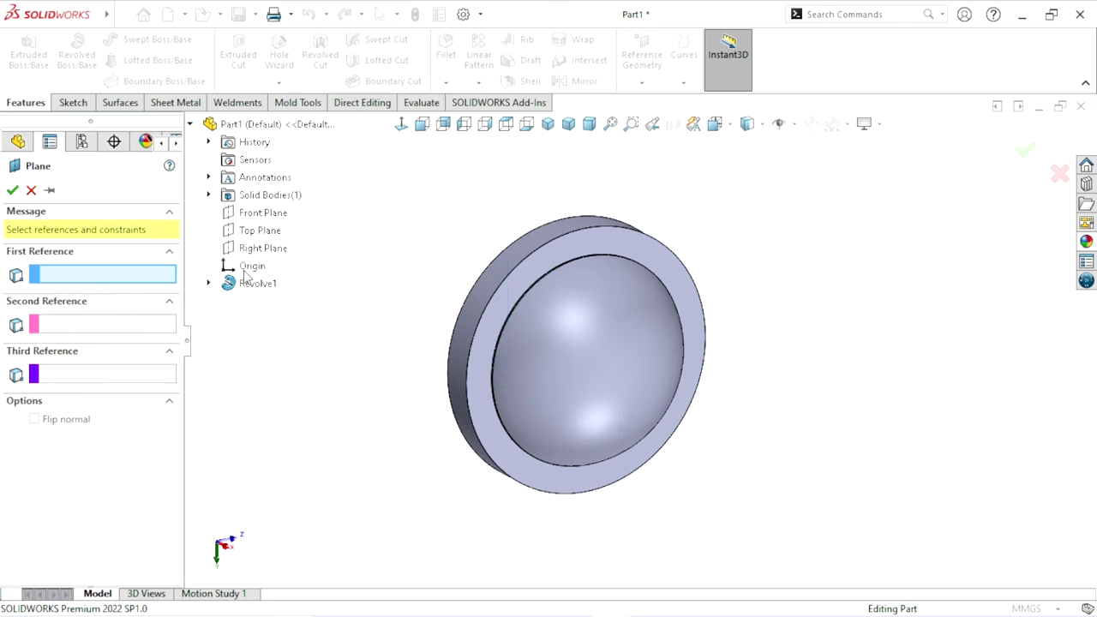
- Reference the flange's front face and create Plane1 at 140 mm offset
left_click(673, 270)
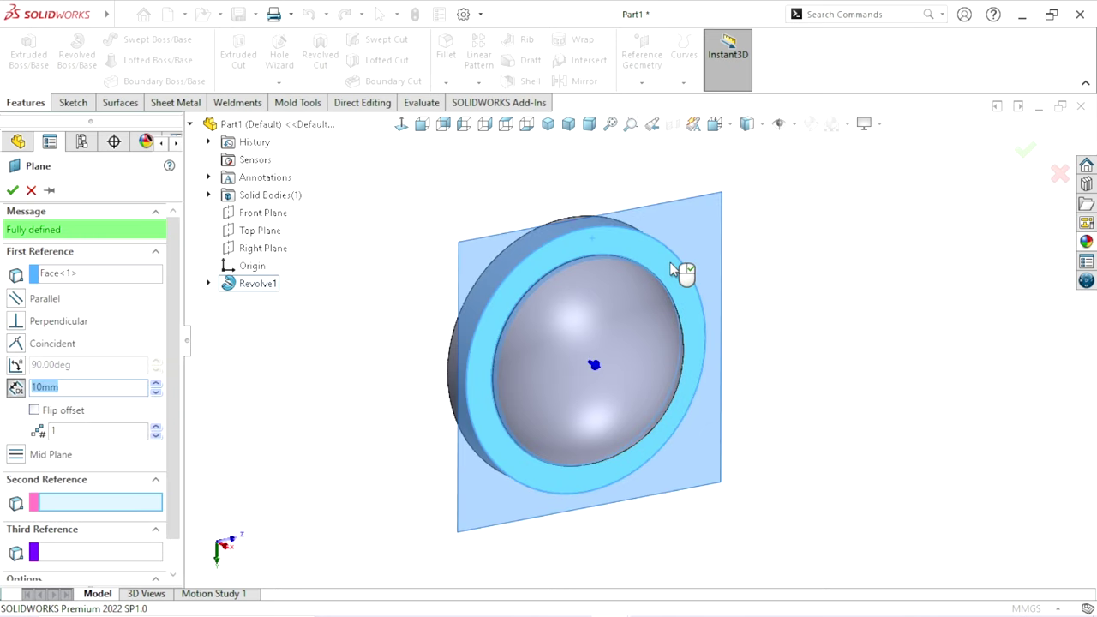
middle_click_drag(800, 355, 719, 364)
type("140")
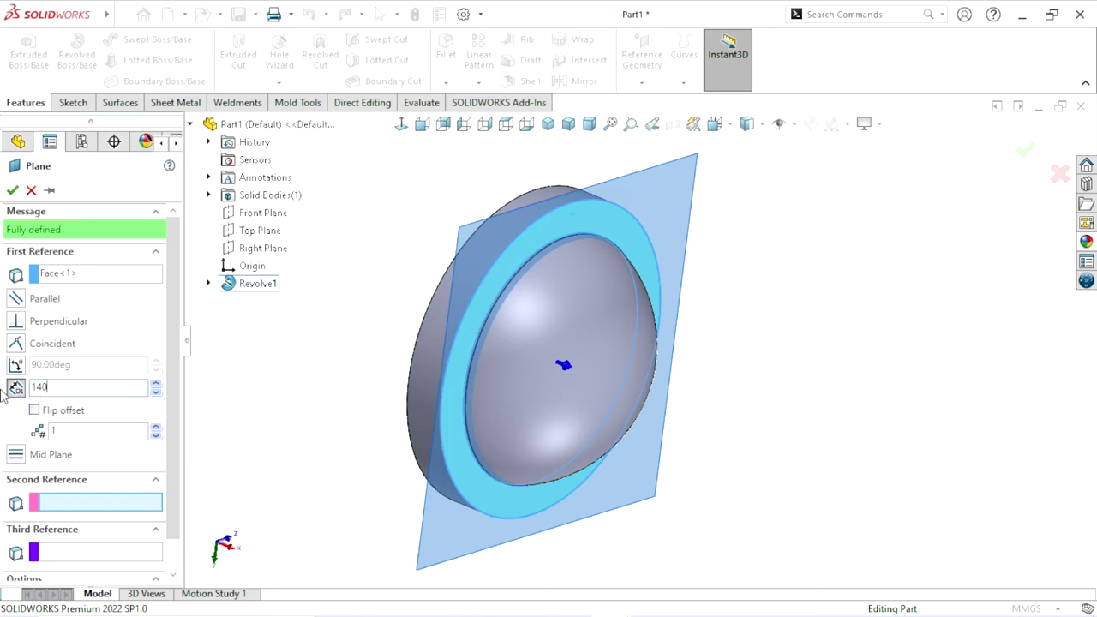
left_click(13, 190)
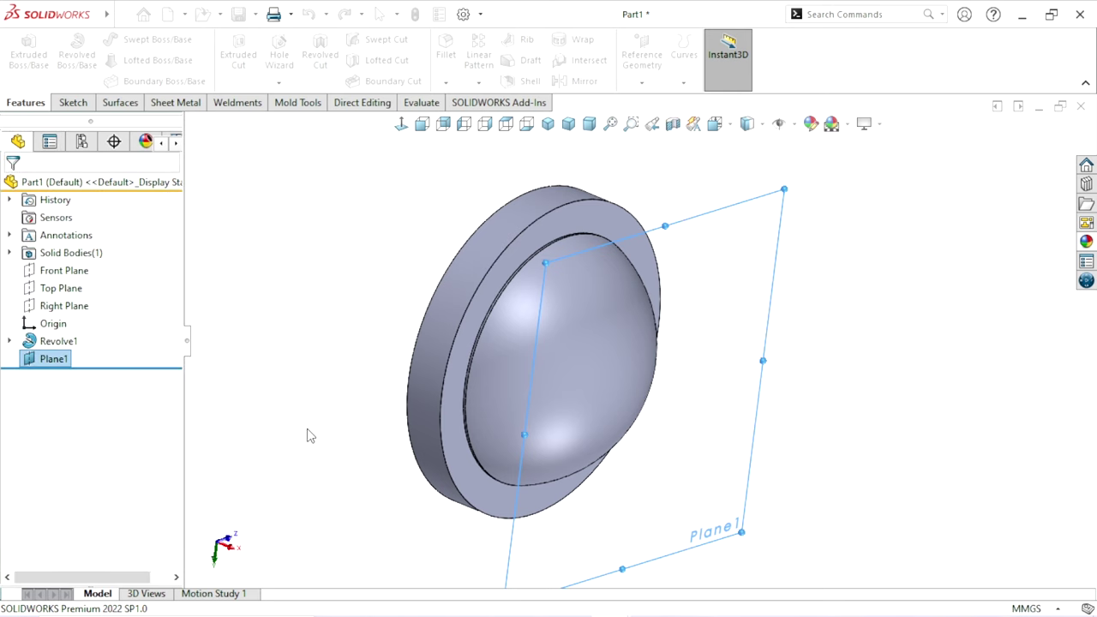
- Looking normal to Plane1, sketch a circle centred just above the origin
left_click(677, 229)
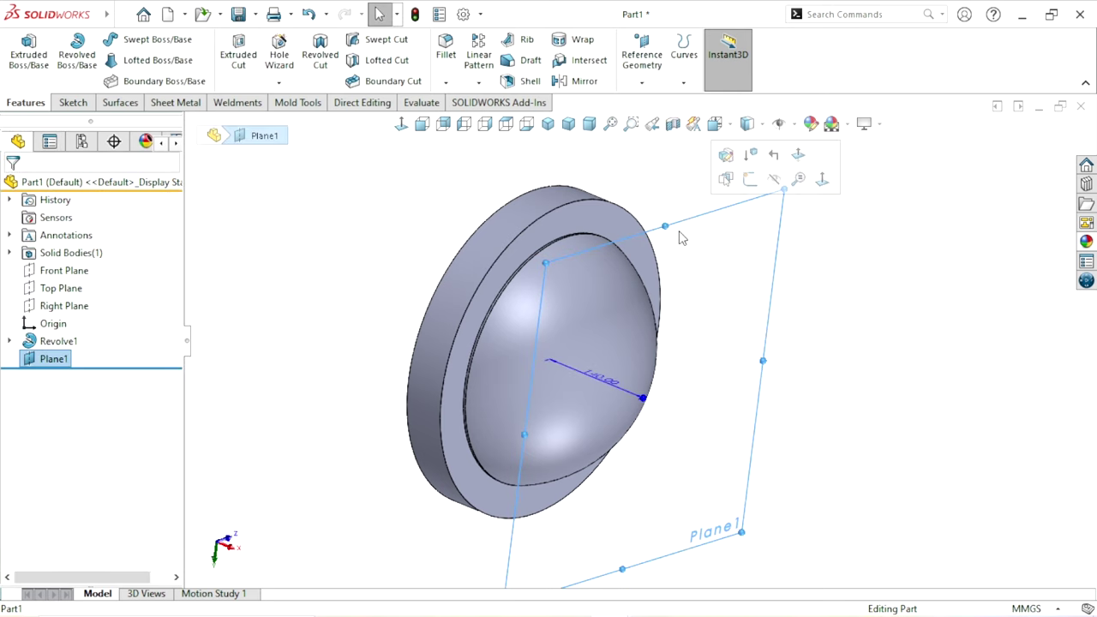
left_click(739, 192)
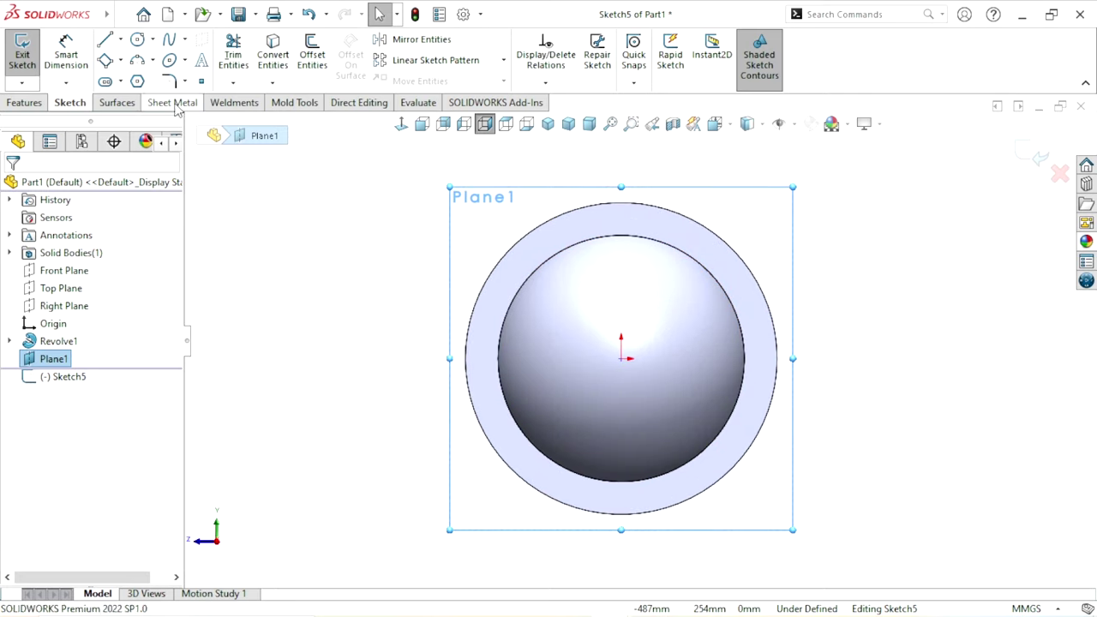
left_click(137, 39)
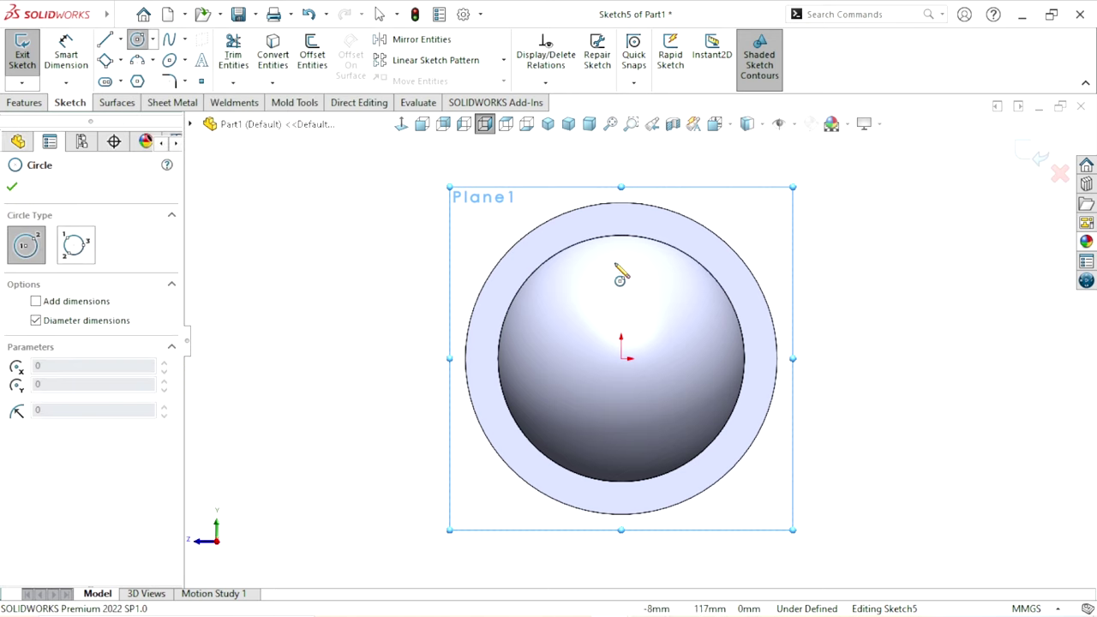
left_click(620, 276)
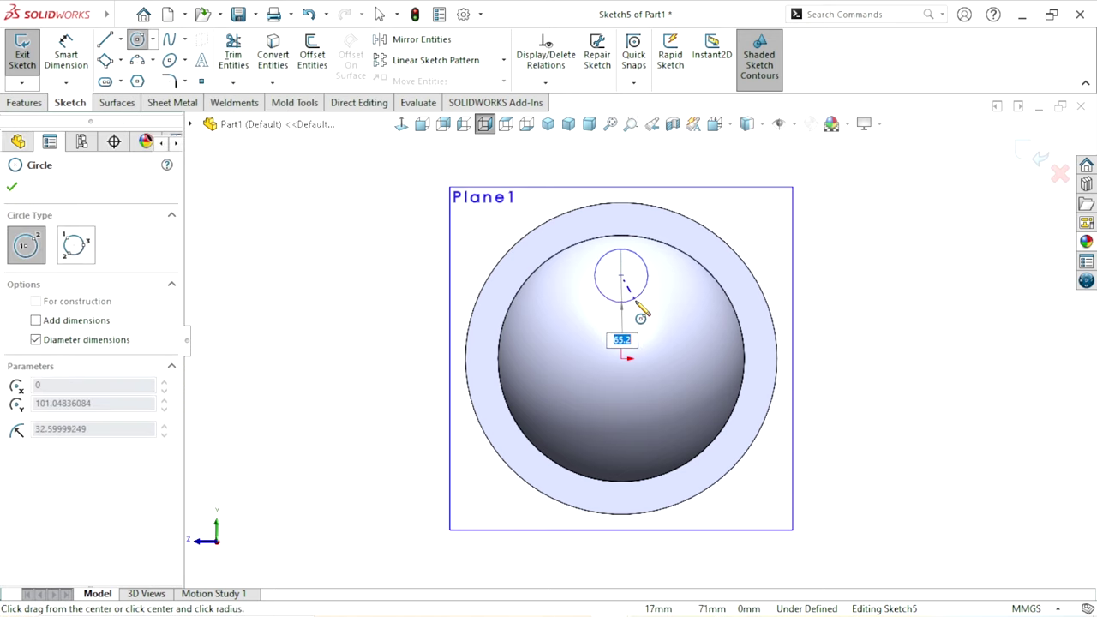
left_click(636, 305)
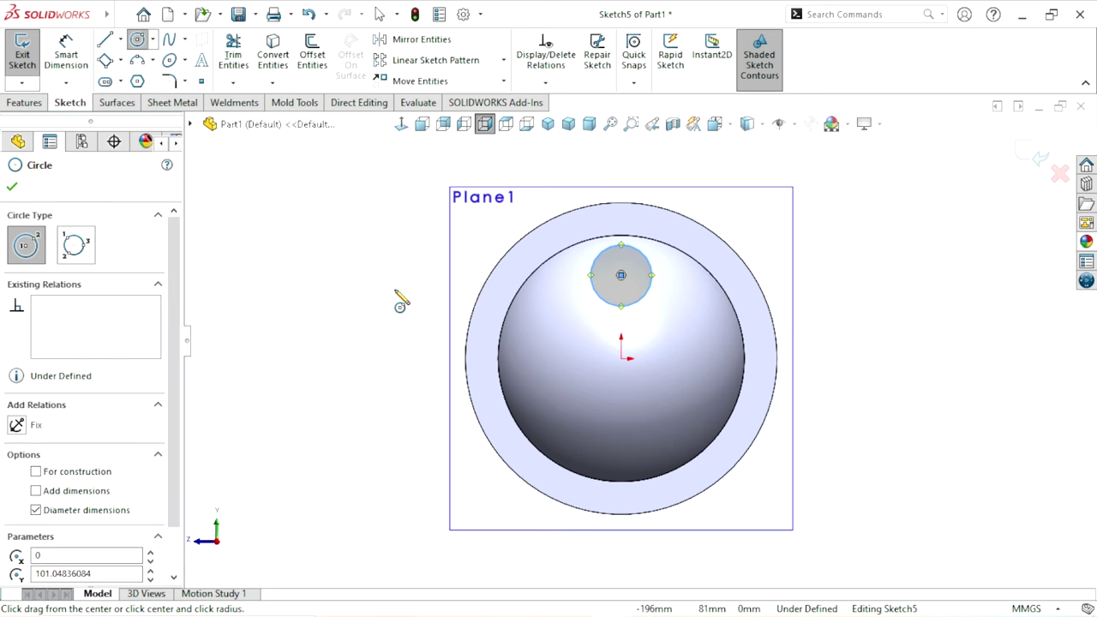
right_click(348, 295)
left_click(372, 302)
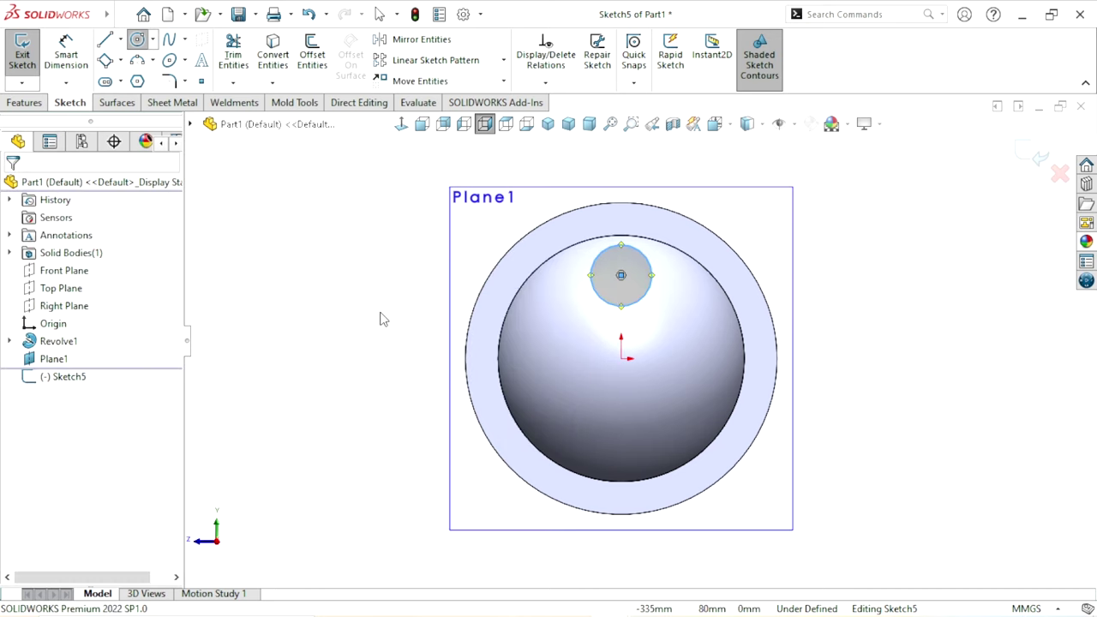
- Dimension the circle to Ø100 mm and nudge it slightly down
left_click(78, 67)
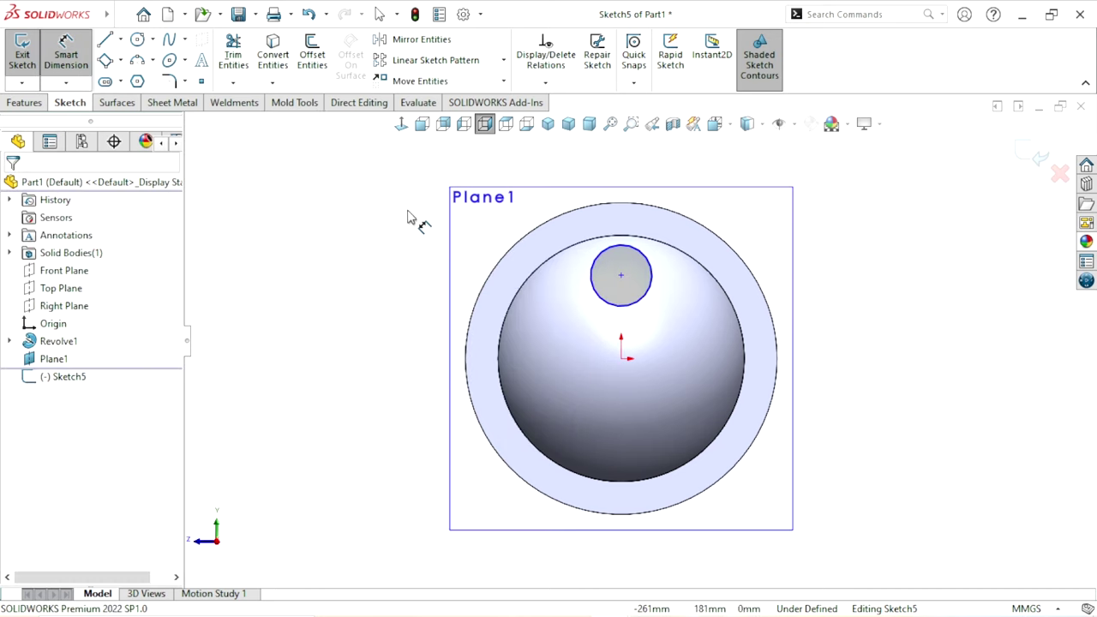
left_click(653, 283)
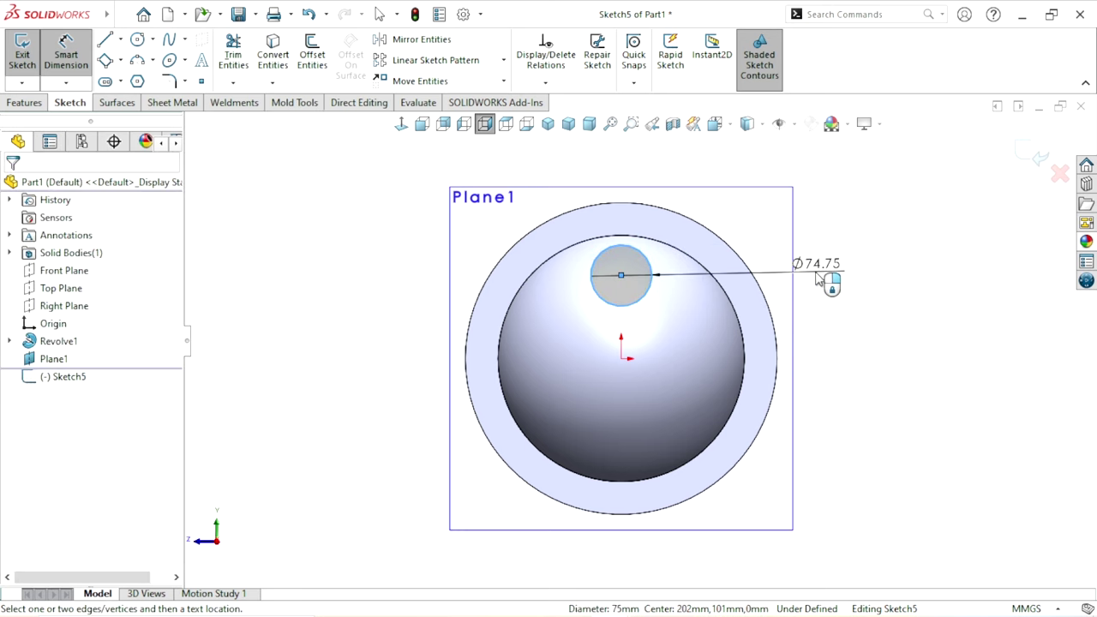
left_click(816, 274)
type("100")
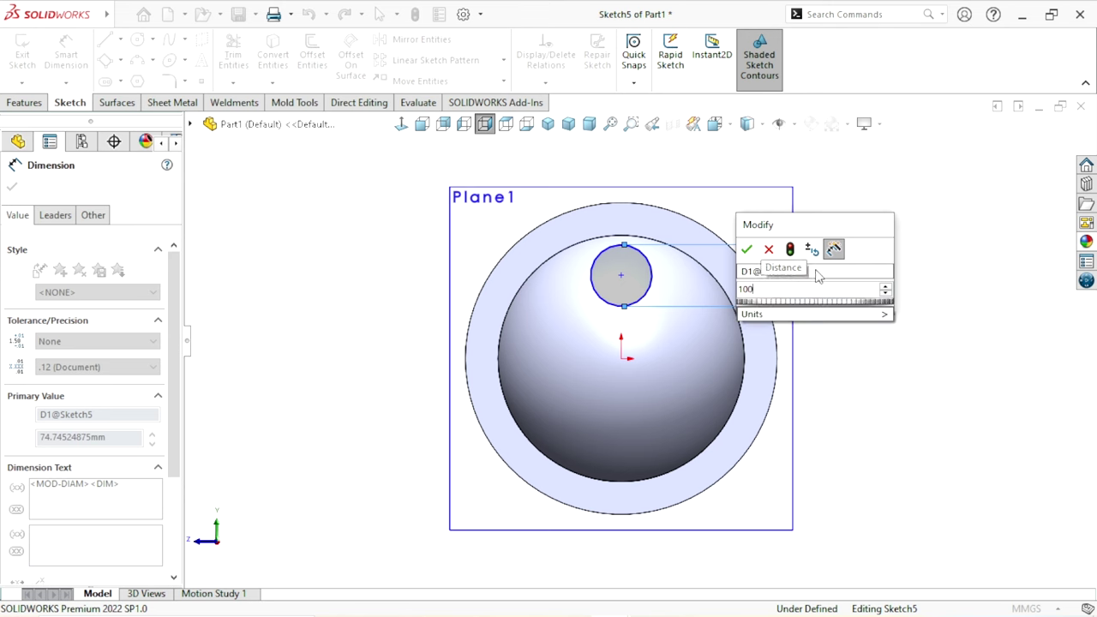
key("Return")
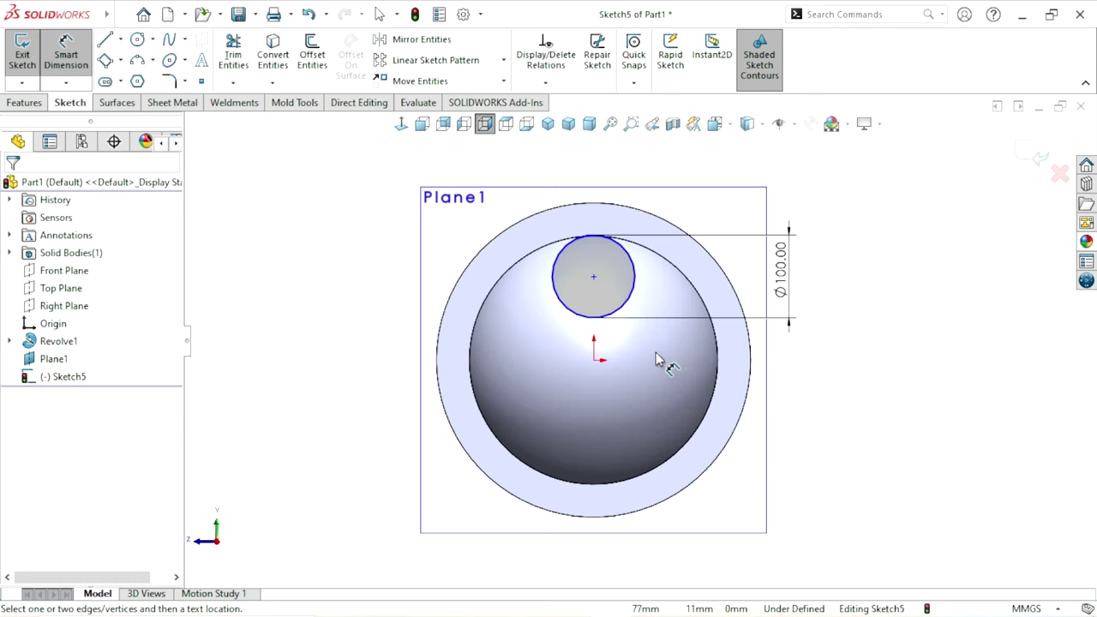
key("Escape")
left_click_drag(615, 298, 613, 313)
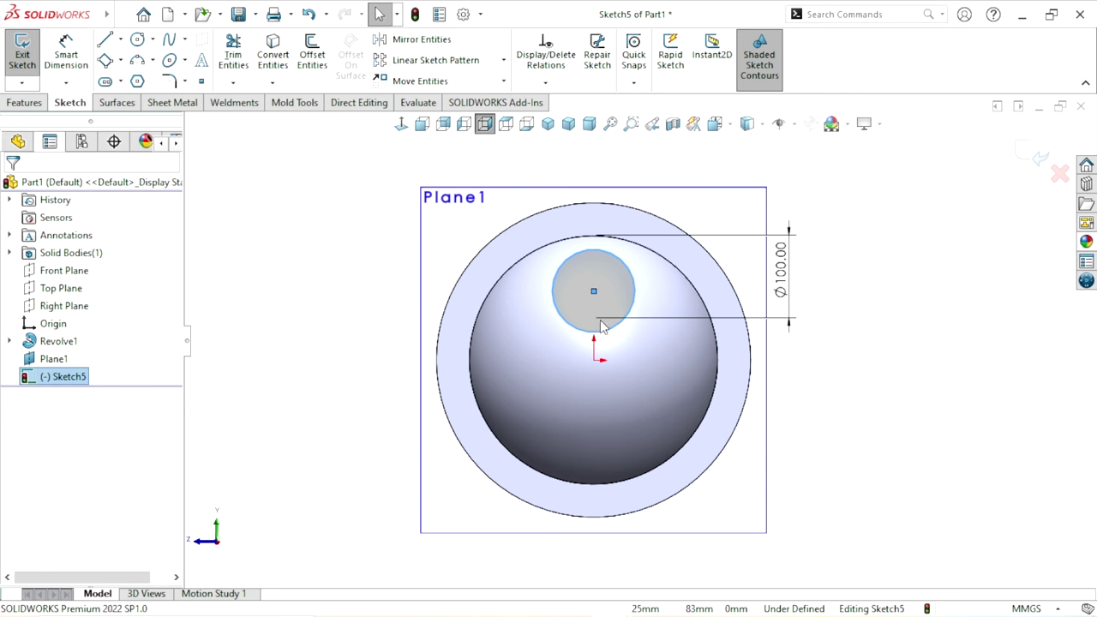
key("Escape")
- Hide Plane1 and add a Vertical relation between the circle centre and the origin
left_click(53, 359)
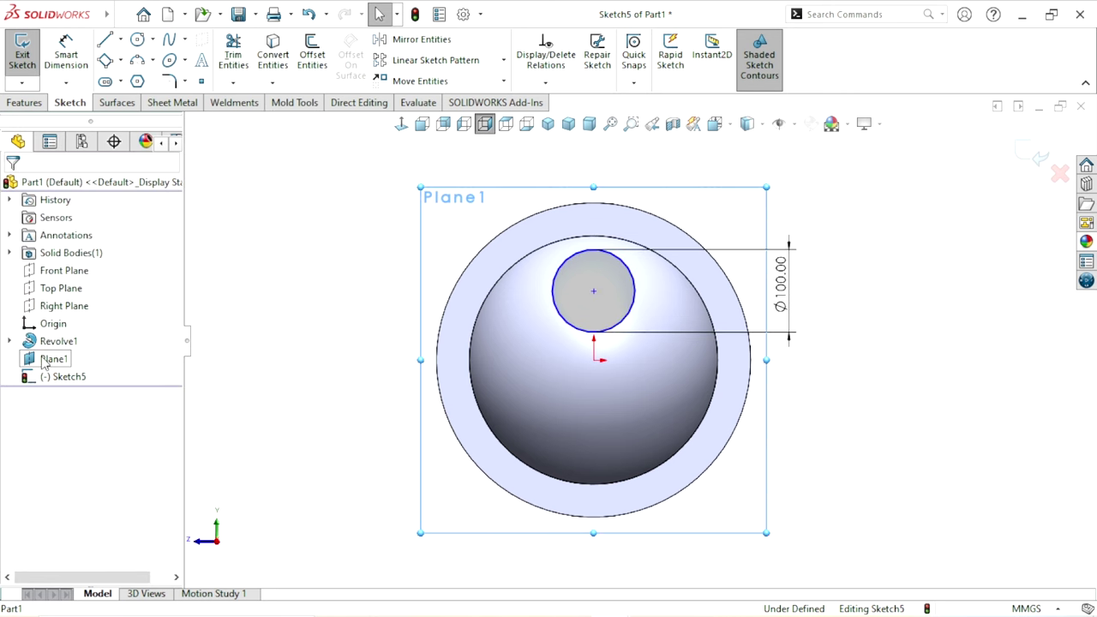
left_click(84, 334)
scroll(580, 328, "down", 2)
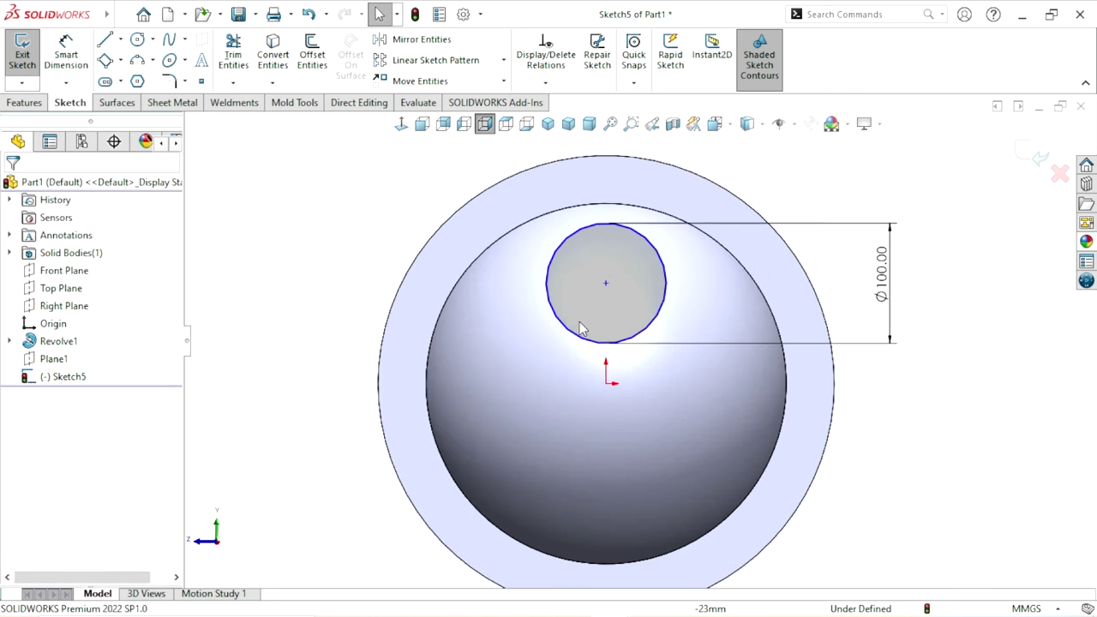
scroll(653, 374, "up", 2)
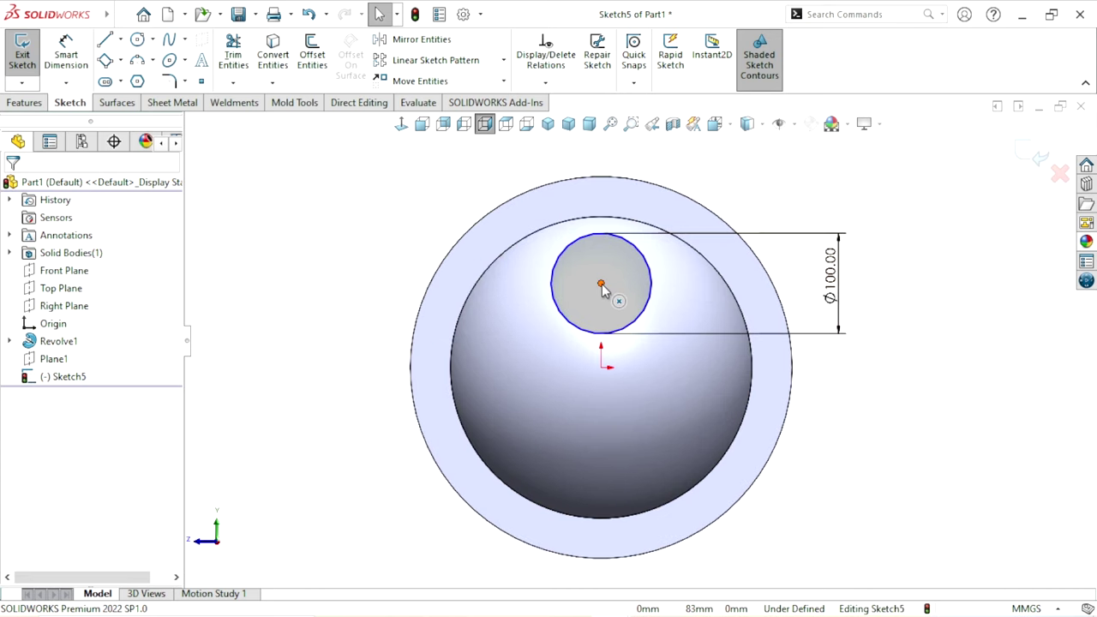
left_click(601, 284)
left_click(601, 367, "ctrl")
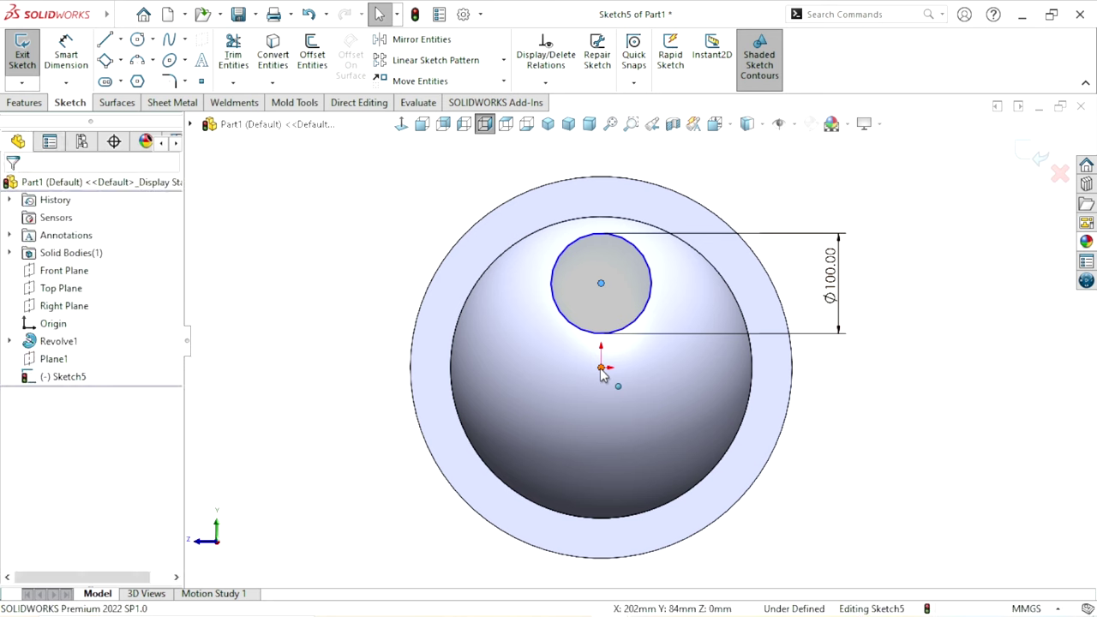
left_click(671, 298)
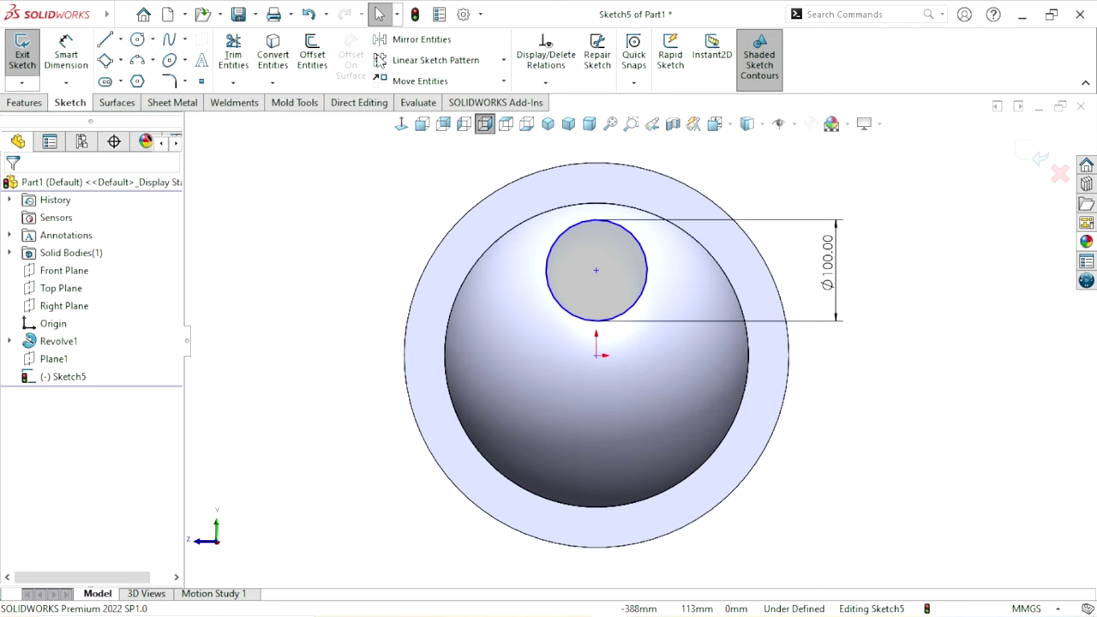
- Draw a horizontal centerline from the origin leftward, snapping its end to the dome's edge
left_click(121, 41)
left_click(129, 76)
left_click(597, 355)
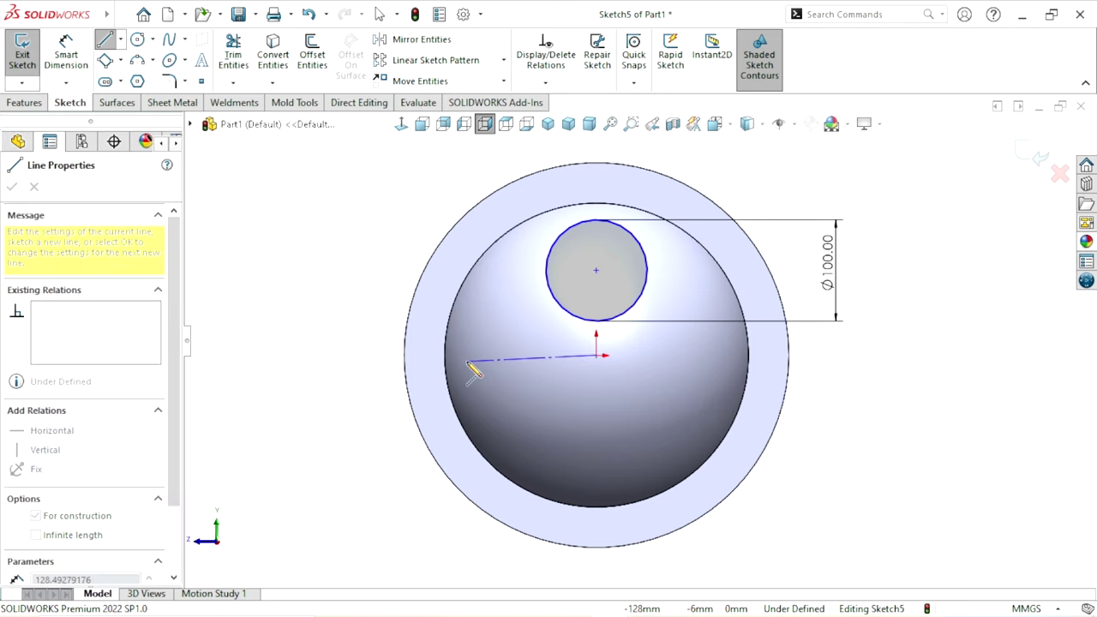
left_click(466, 355)
right_click(280, 324)
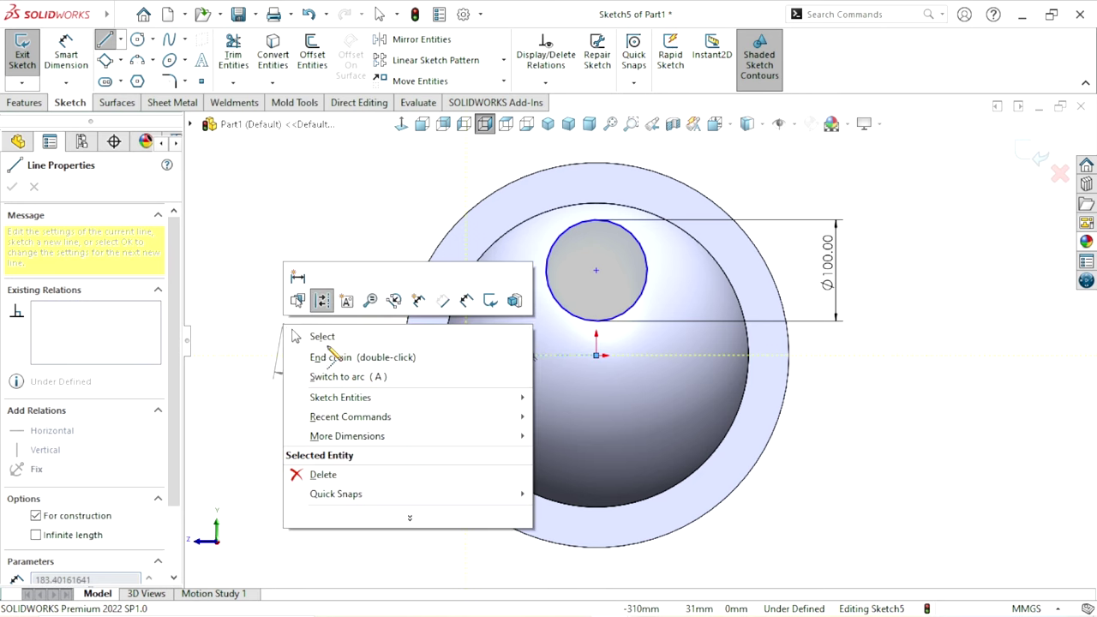
left_click(322, 338)
scroll(600, 374, "up", 2)
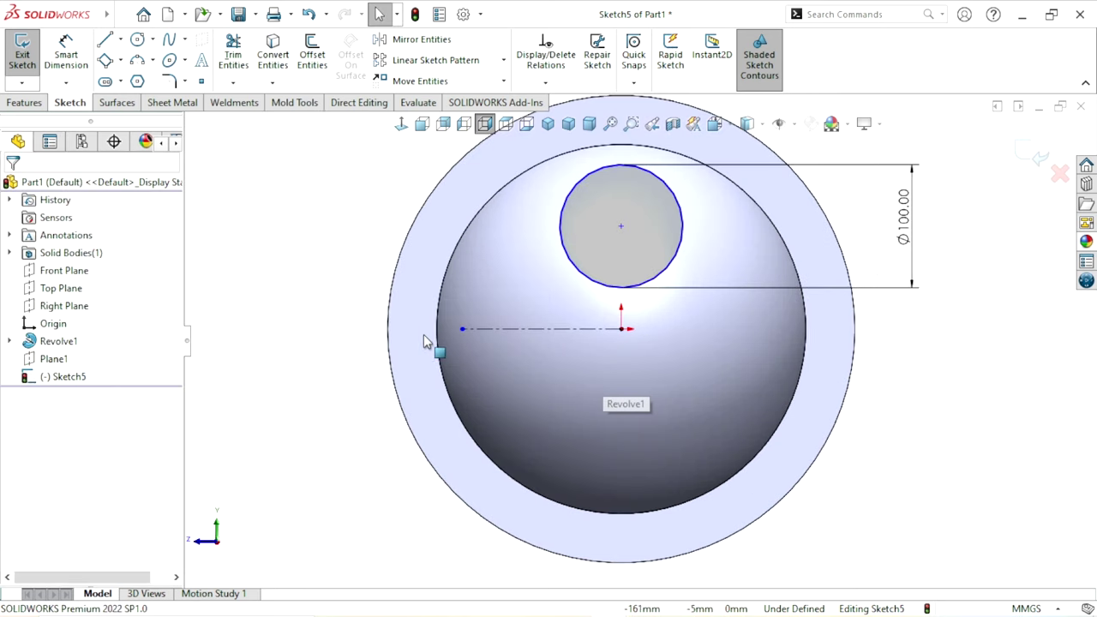
left_click_drag(462, 328, 438, 327)
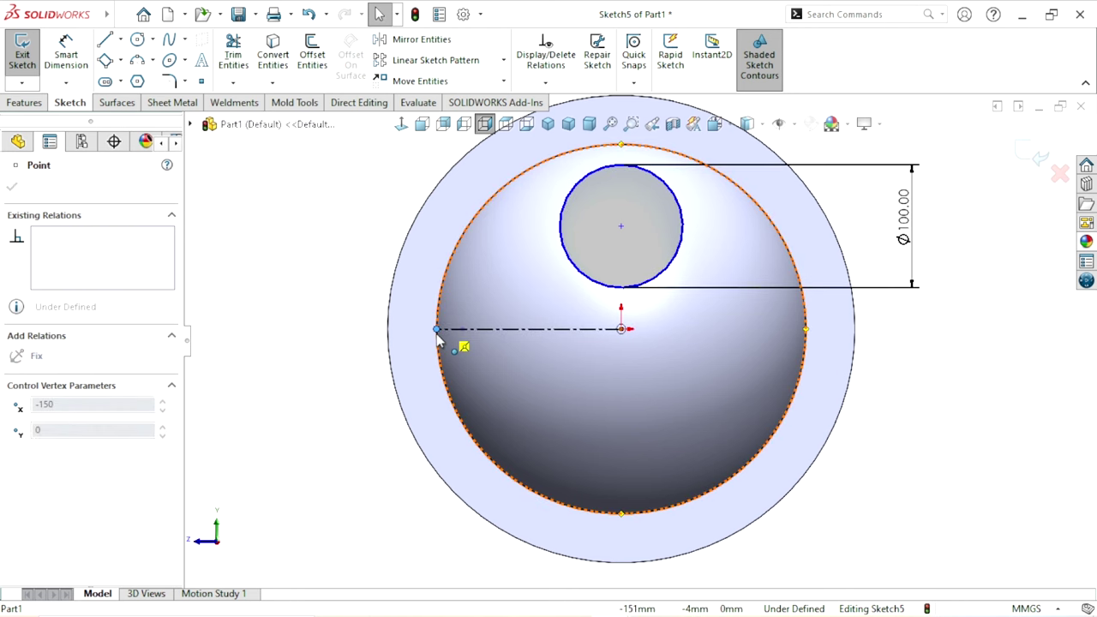
left_click(284, 367)
- Mirror the Ø100 circle about the horizontal centerline
key("f")
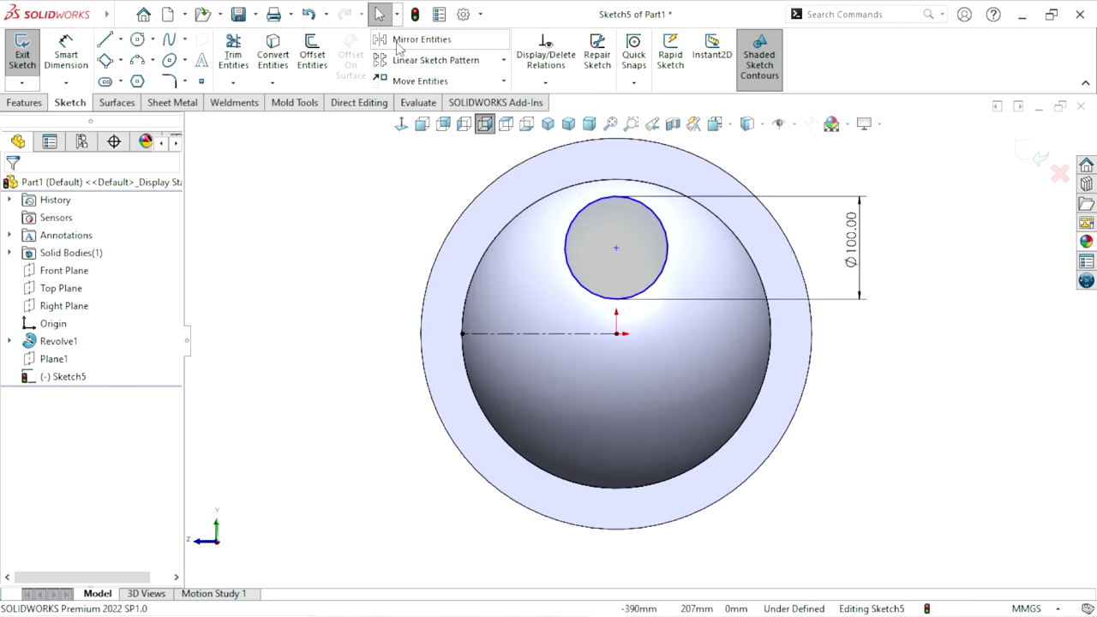
left_click(397, 48)
left_click(566, 248)
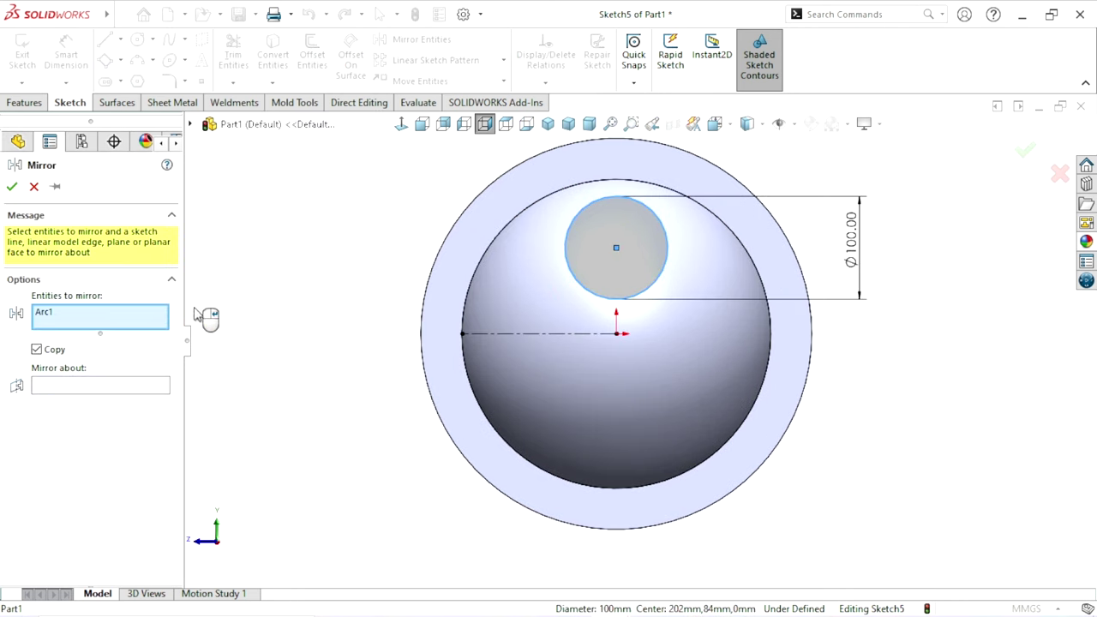
left_click(74, 387)
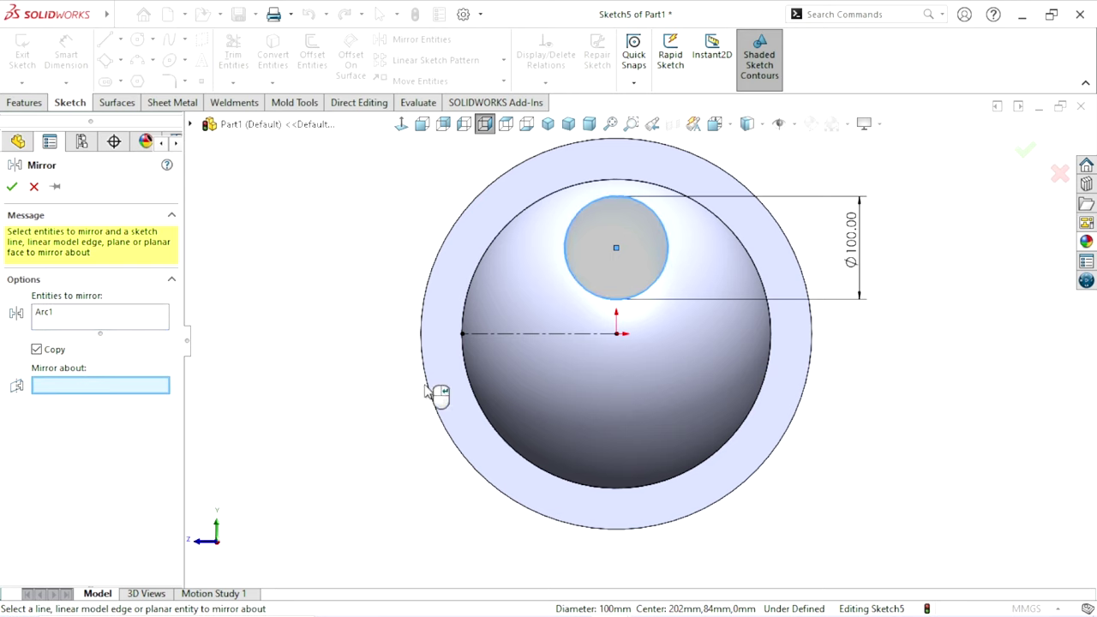
left_click(497, 333)
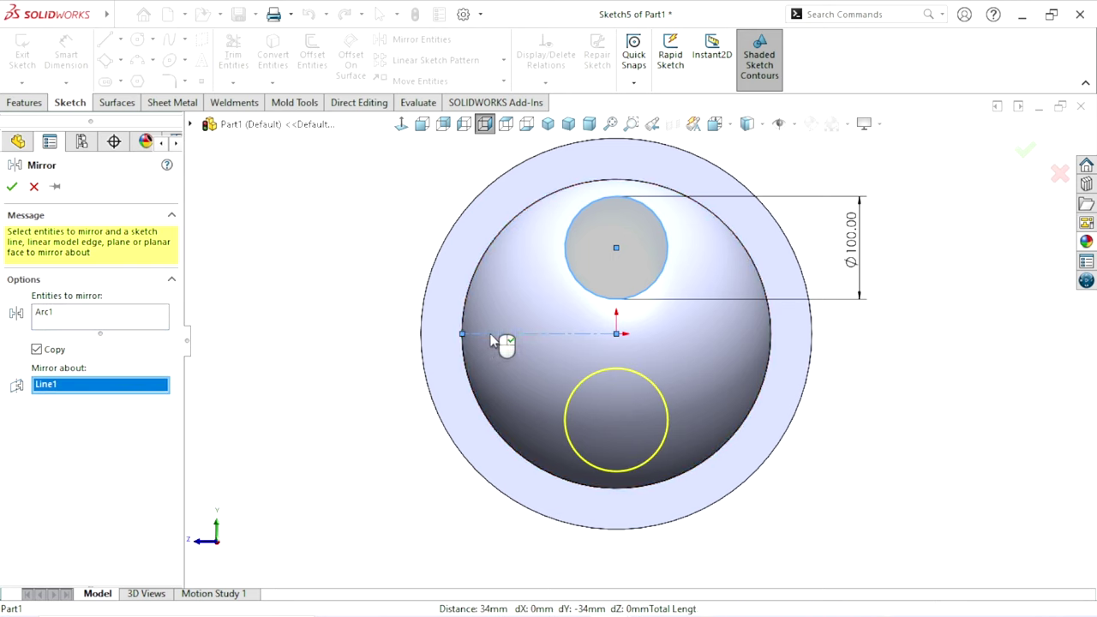
left_click(12, 189)
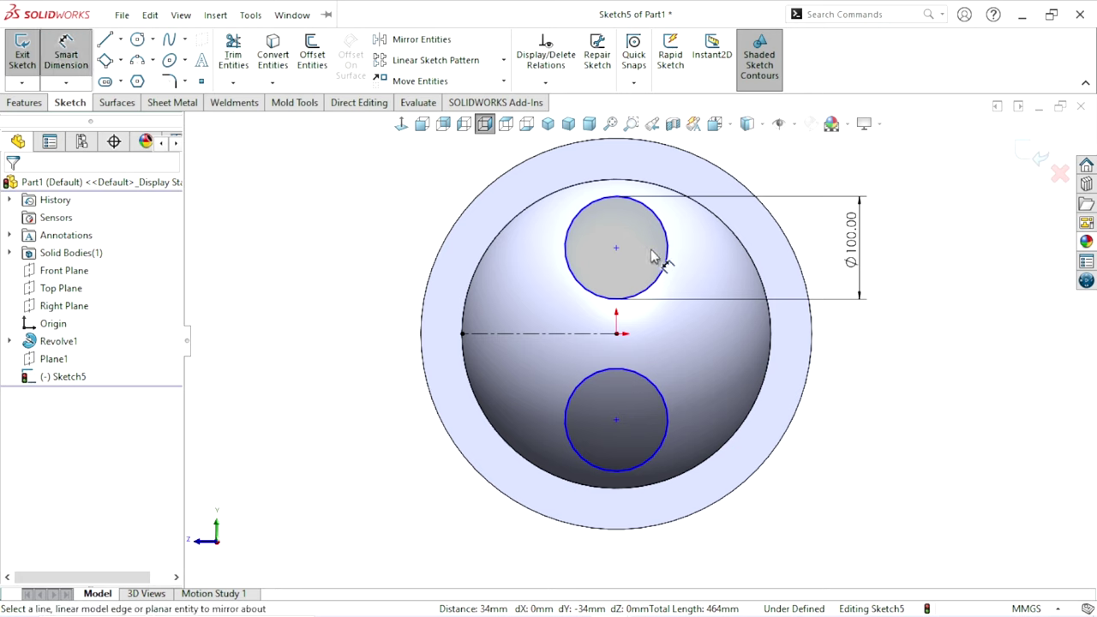
- Dimension the distance between the two circle centres to 190 mm
left_click(616, 249)
left_click(616, 419)
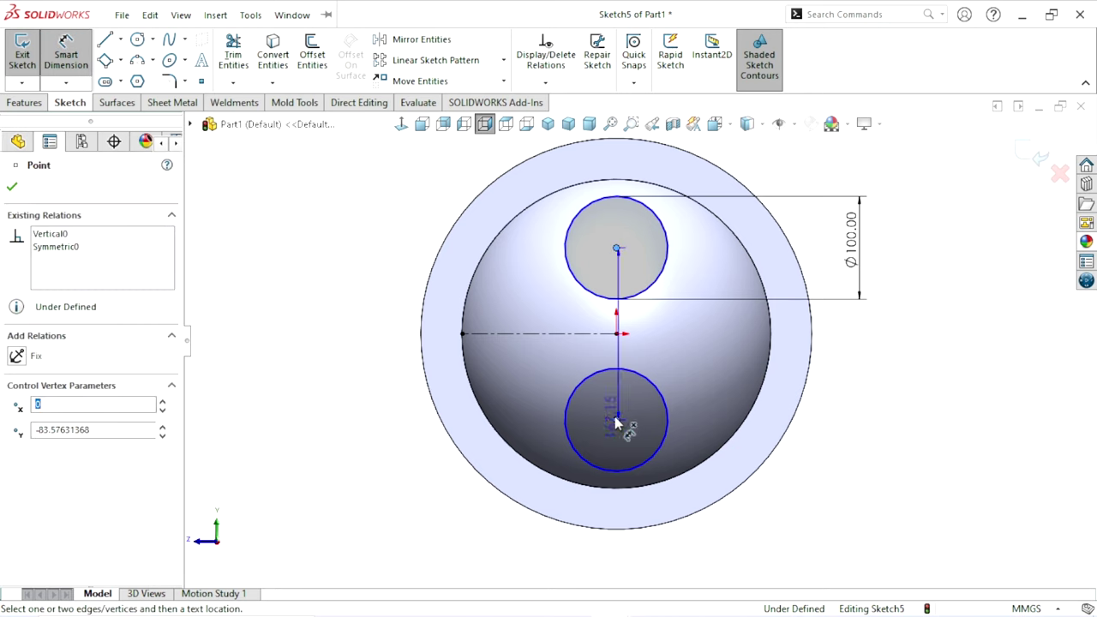
left_click(529, 363)
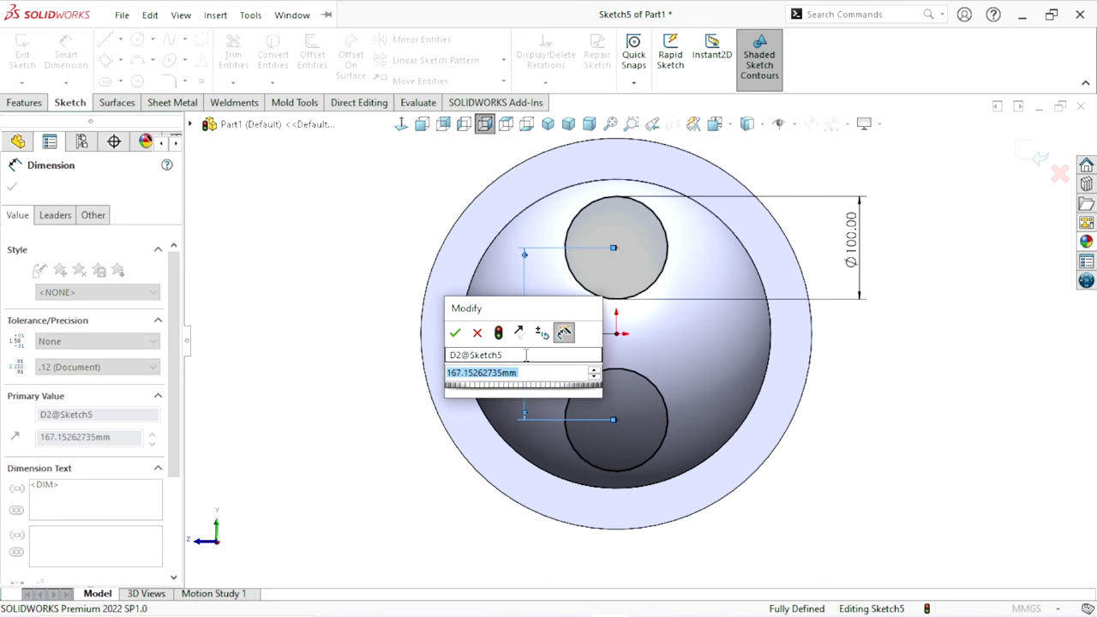
type("1")
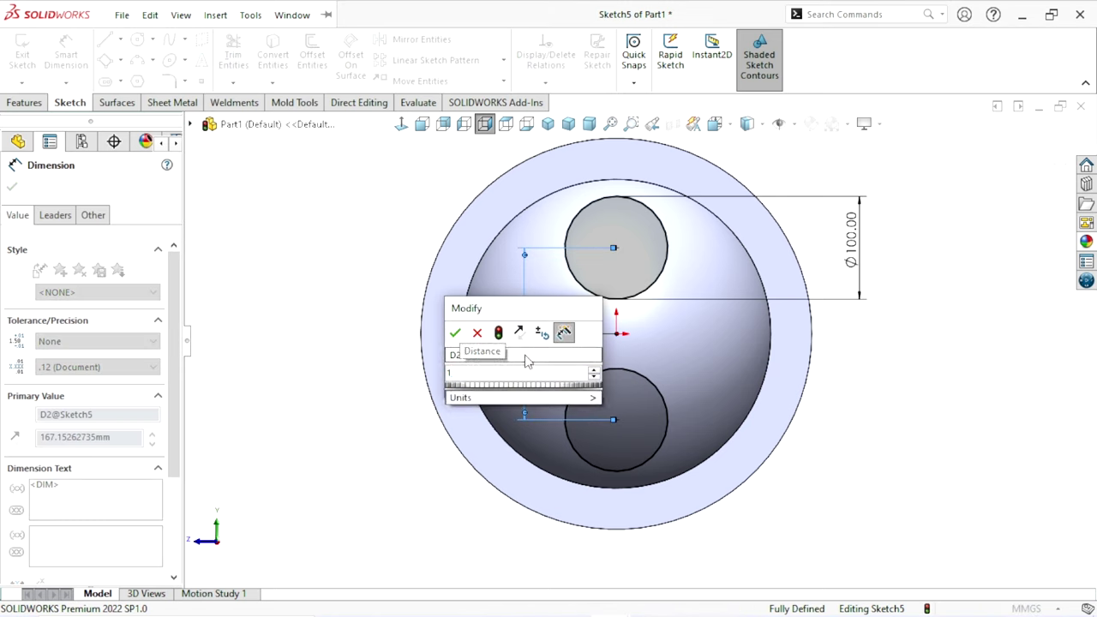
type("0")
type("99")
left_click(455, 334)
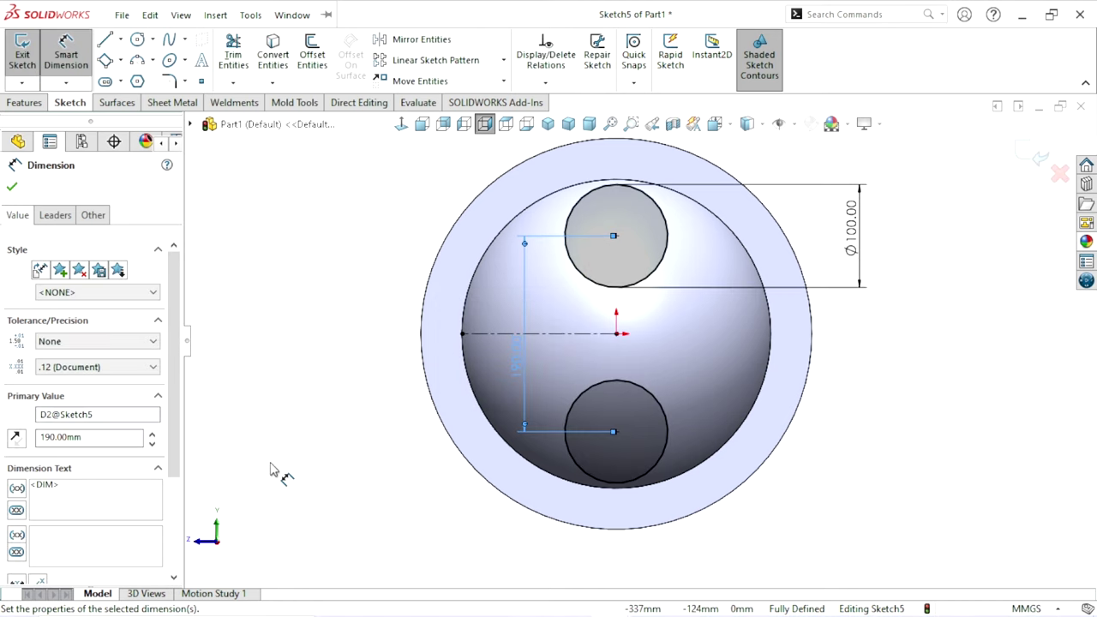
key("Escape")
scroll(569, 428, "up", 4)
scroll(657, 392, "down", 3)
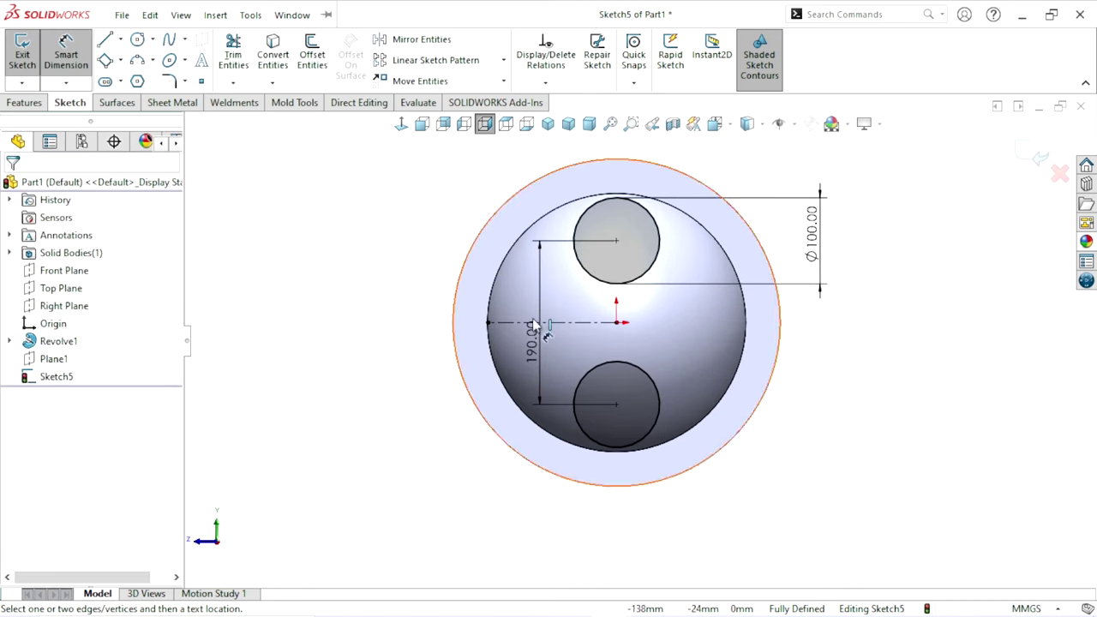
middle_click_drag(533, 324, 601, 360)
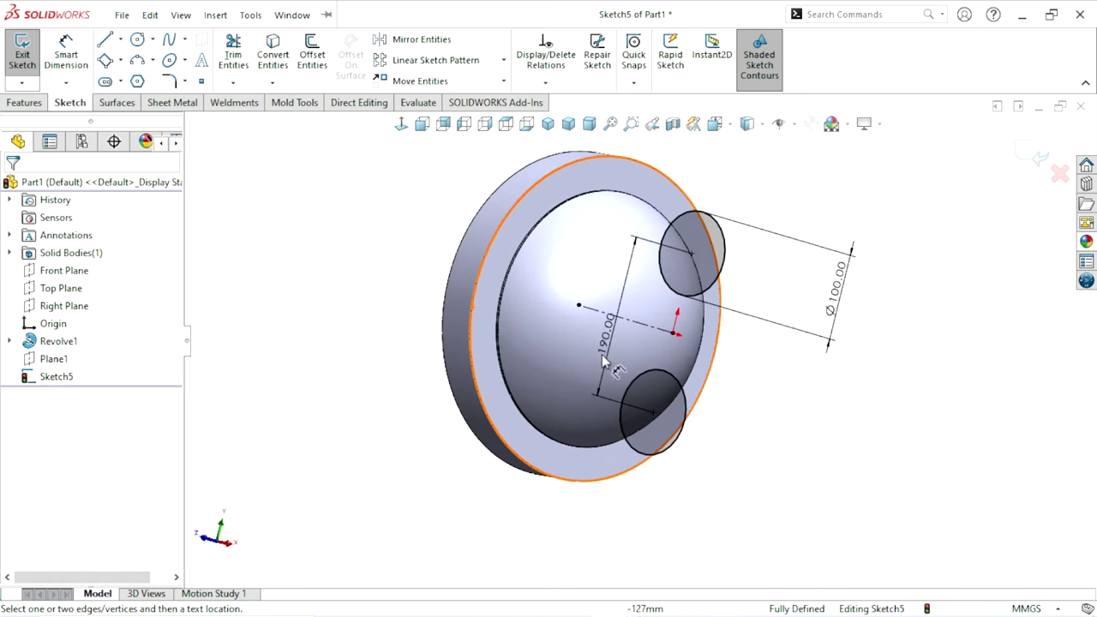
scroll(602, 360, "down", 2)
middle_click_drag(656, 424, 722, 296)
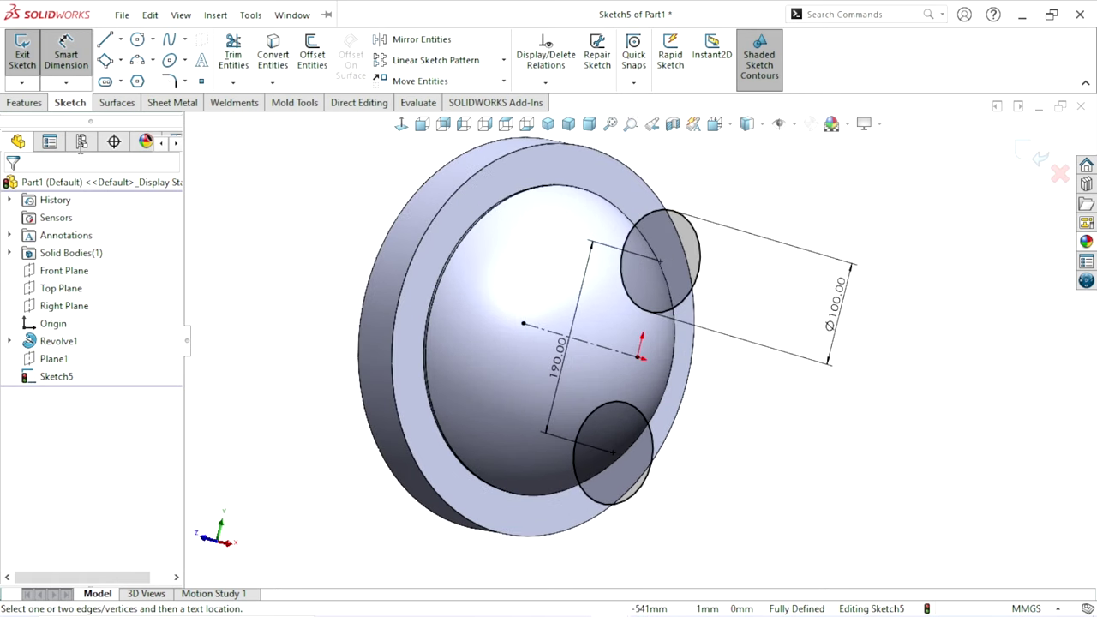
left_click(25, 103)
- Extrude both Ø100 circles in the reversed direction toward the dome, ending Up To Next
left_click(10, 60)
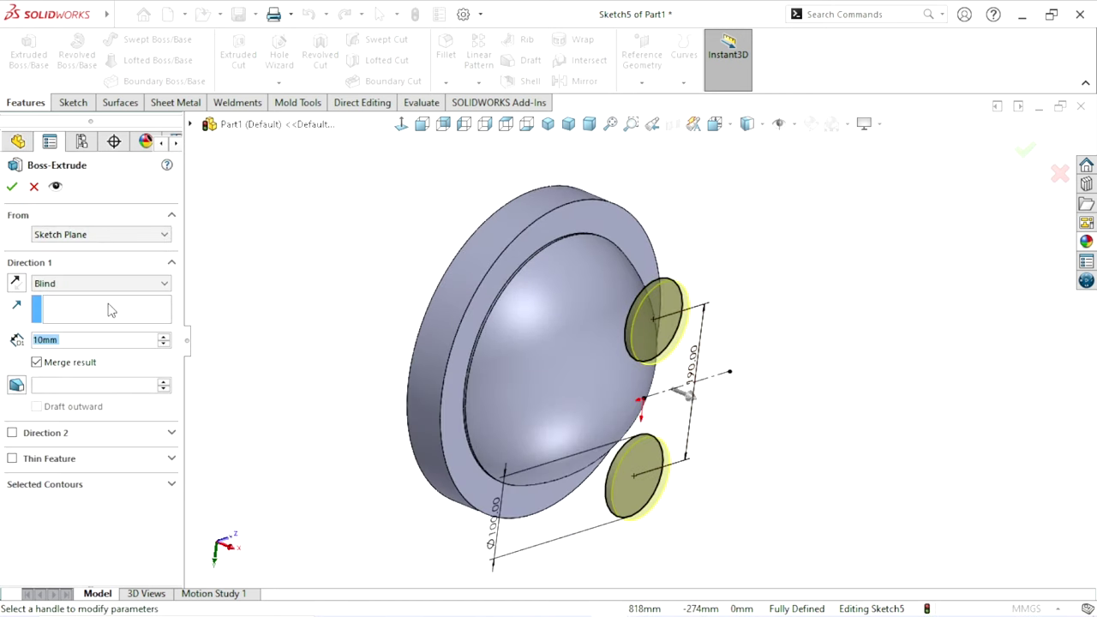
left_click(14, 284)
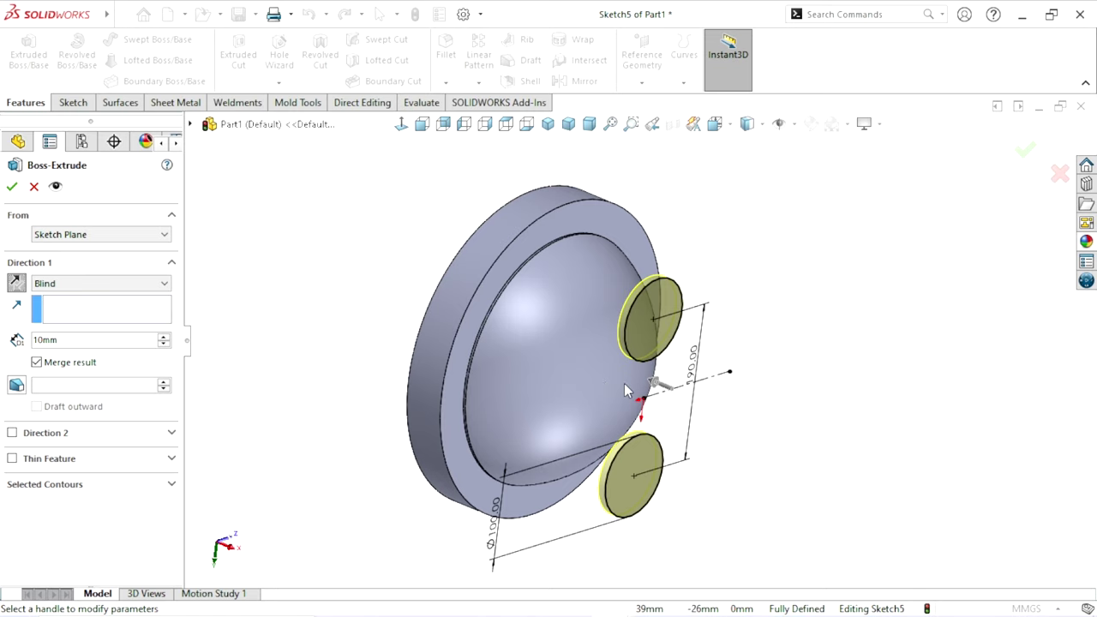
middle_click_drag(626, 391, 531, 377)
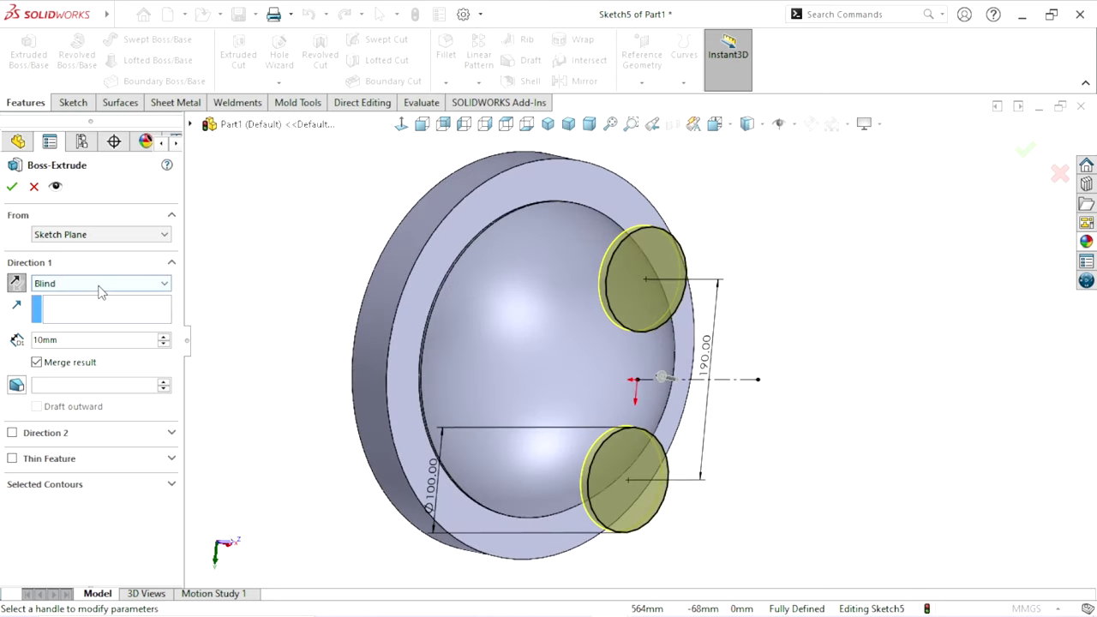
middle_click_drag(431, 344, 257, 326)
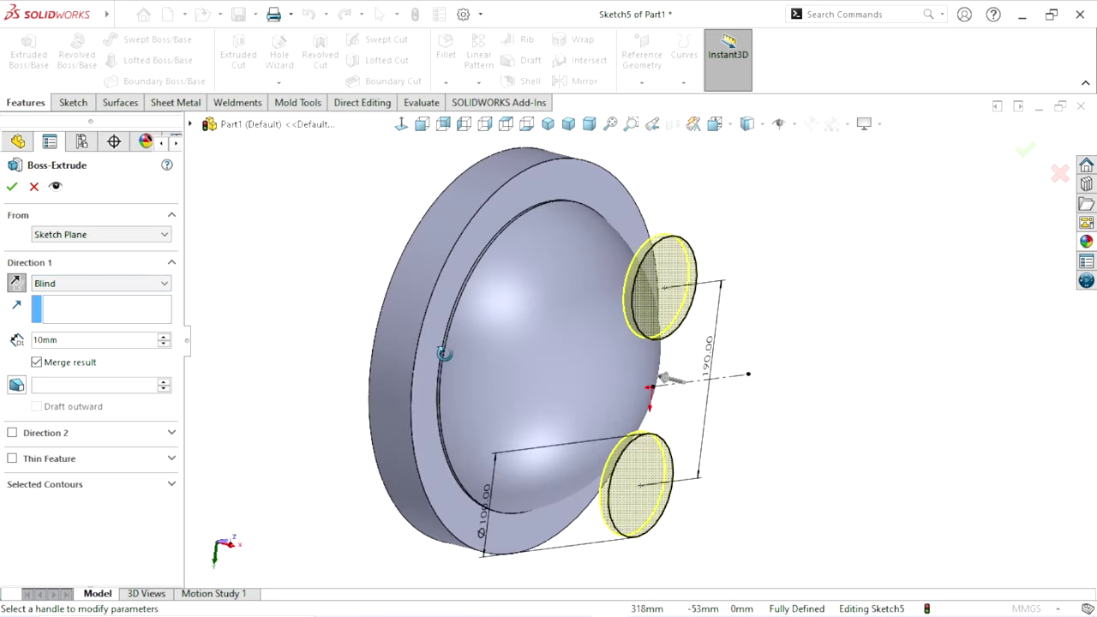
left_click(117, 284)
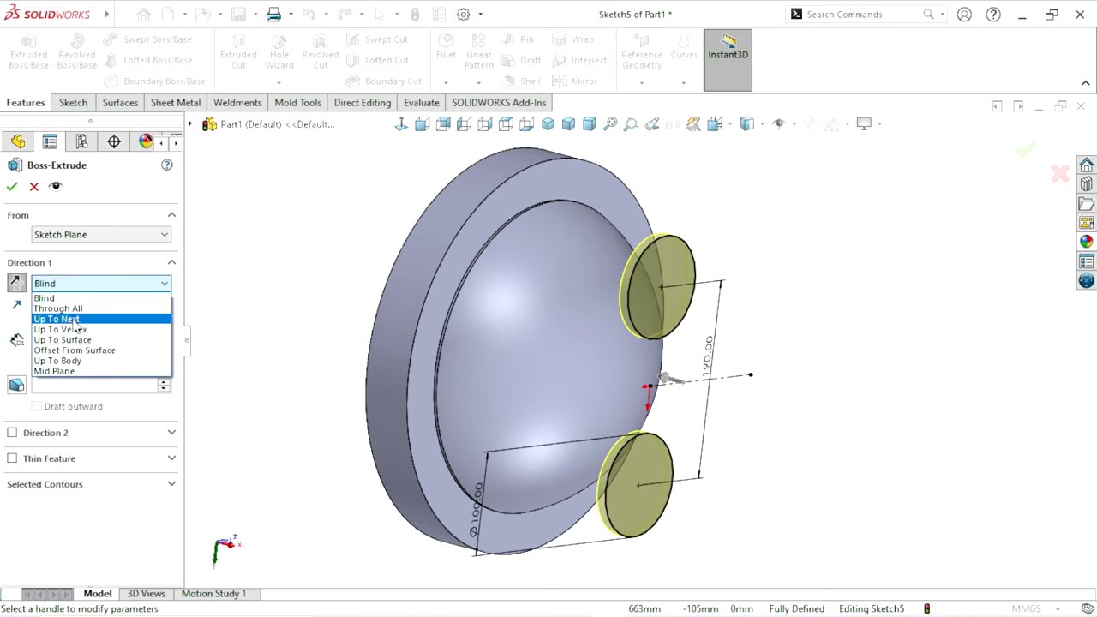
left_click(57, 319)
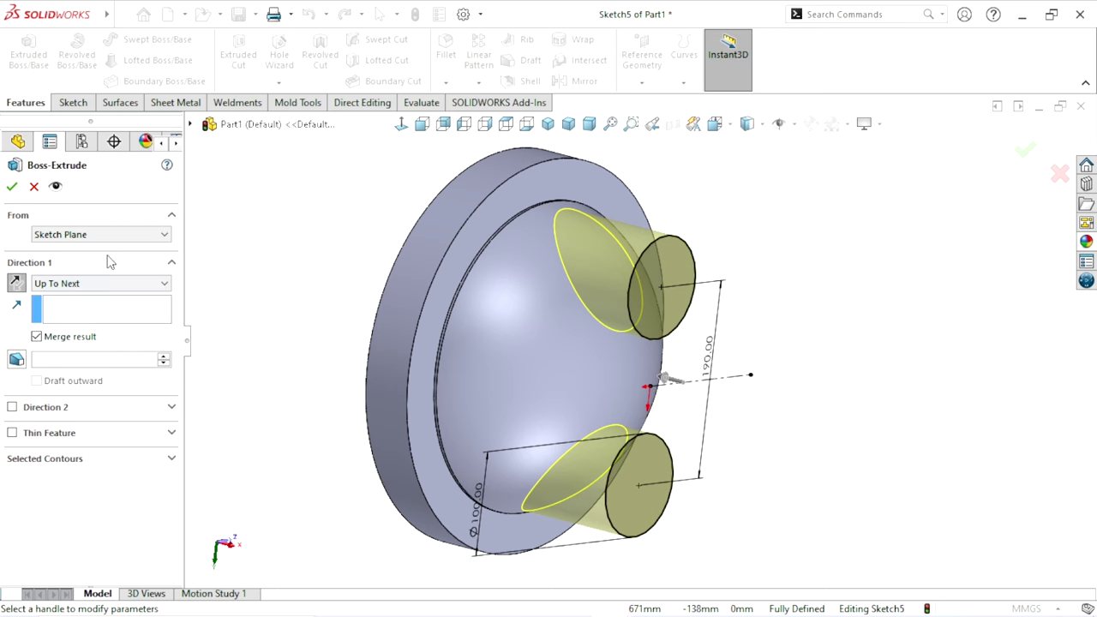
- Inspect the new bosses and select the upper boss's end face
middle_click_drag(594, 342, 577, 351)
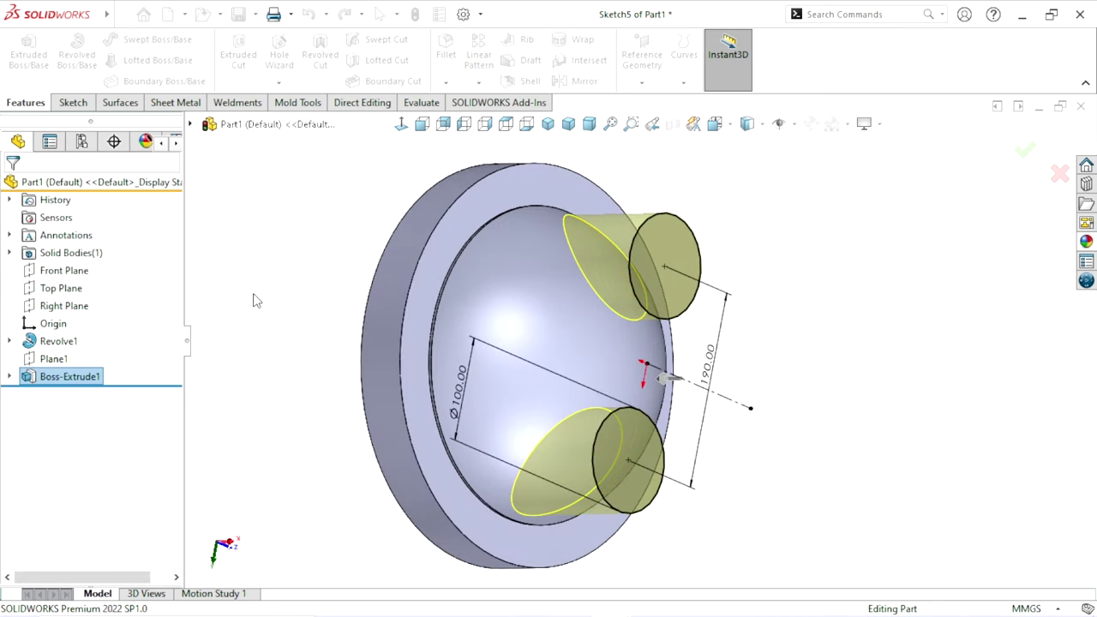
mouse_move(260, 297)
middle_mouse_down()
mouse_move(323, 367)
mouse_move(588, 343)
mouse_move(435, 237)
mouse_move(572, 415)
middle_mouse_up()
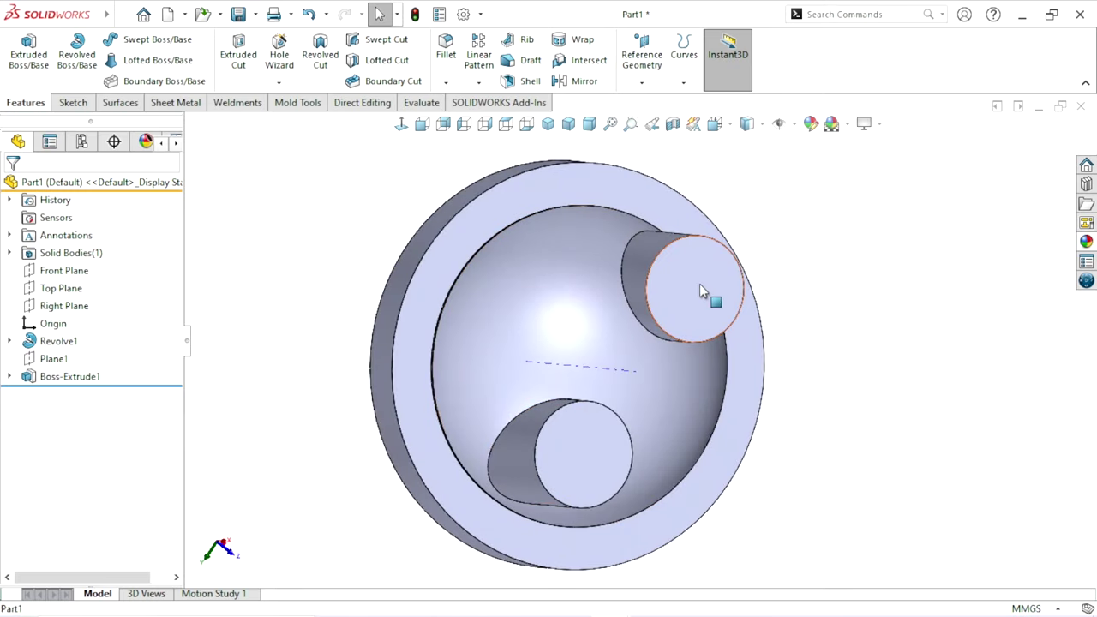
left_click(747, 297)
- Sketch a circle around the upper boss end and dimension its diameter to 150
left_click(774, 238)
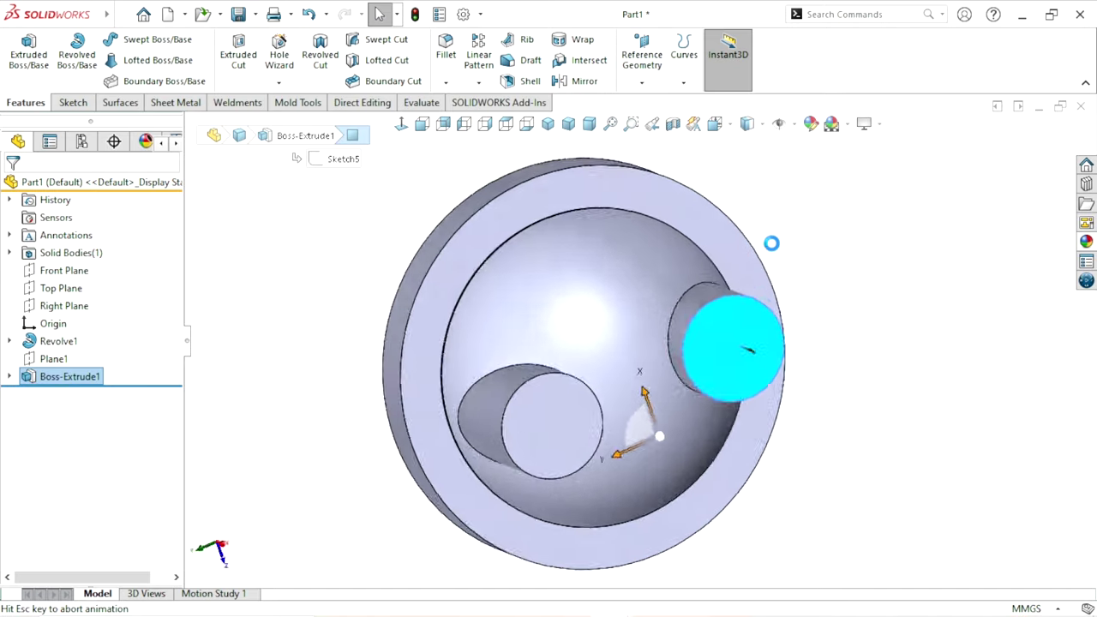
scroll(655, 338, "up", 2)
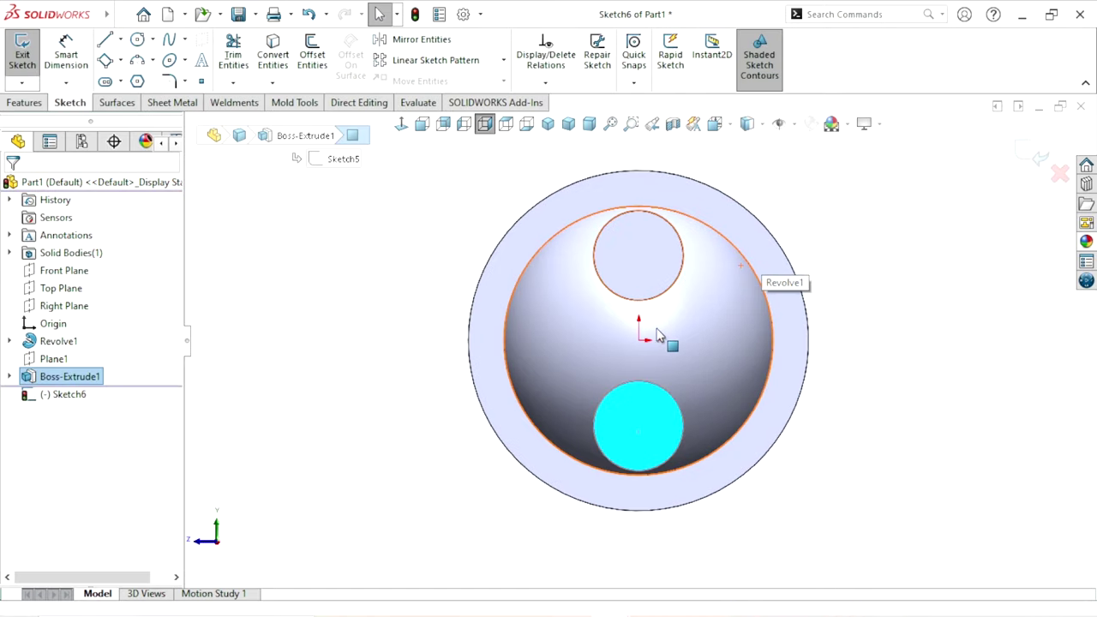
left_click(137, 42)
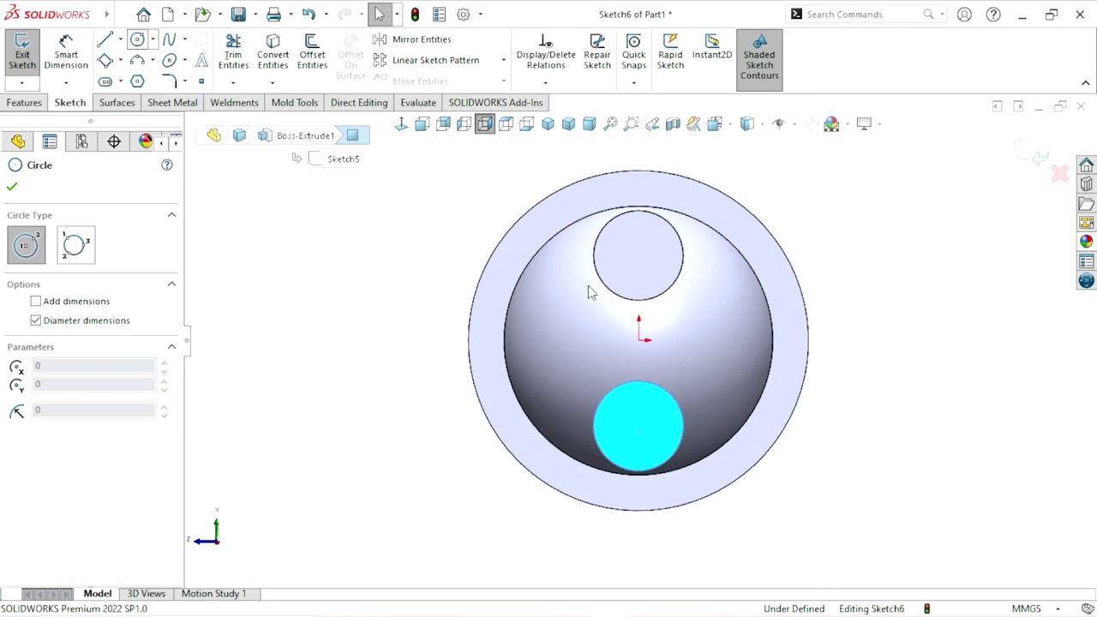
scroll(651, 291, "up", 2)
scroll(668, 305, "down", 3)
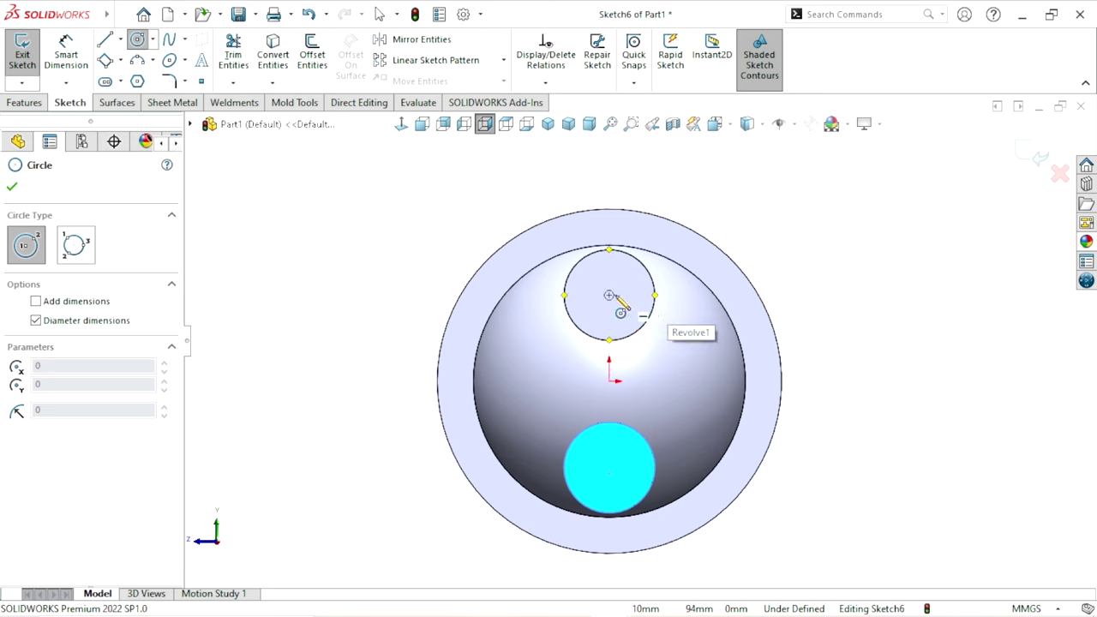
left_click(608, 295)
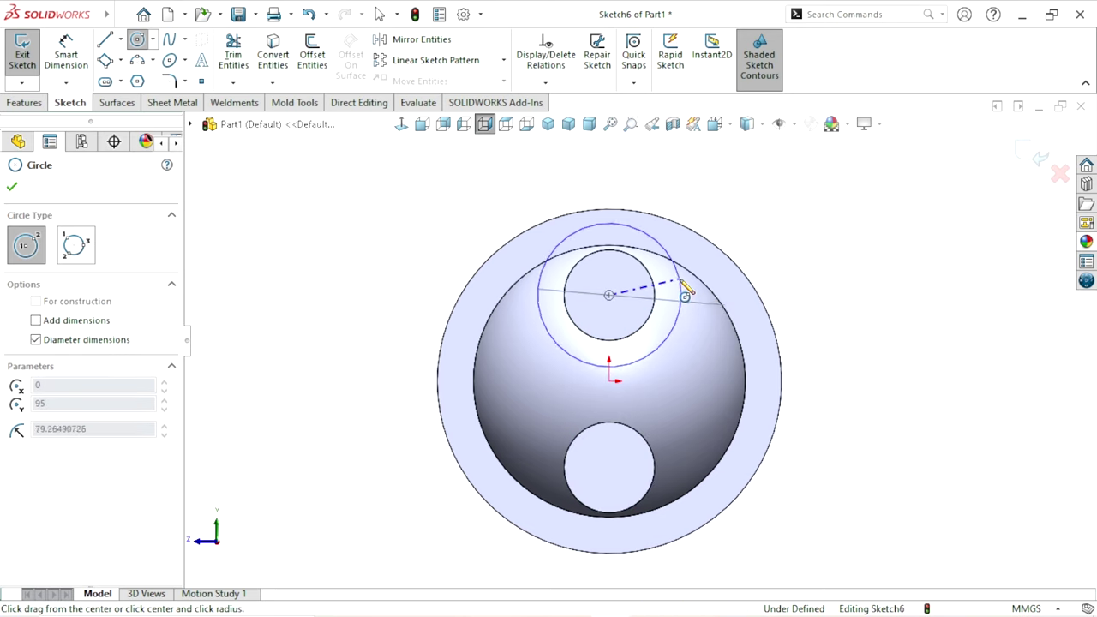
left_click(685, 290)
left_click(12, 188)
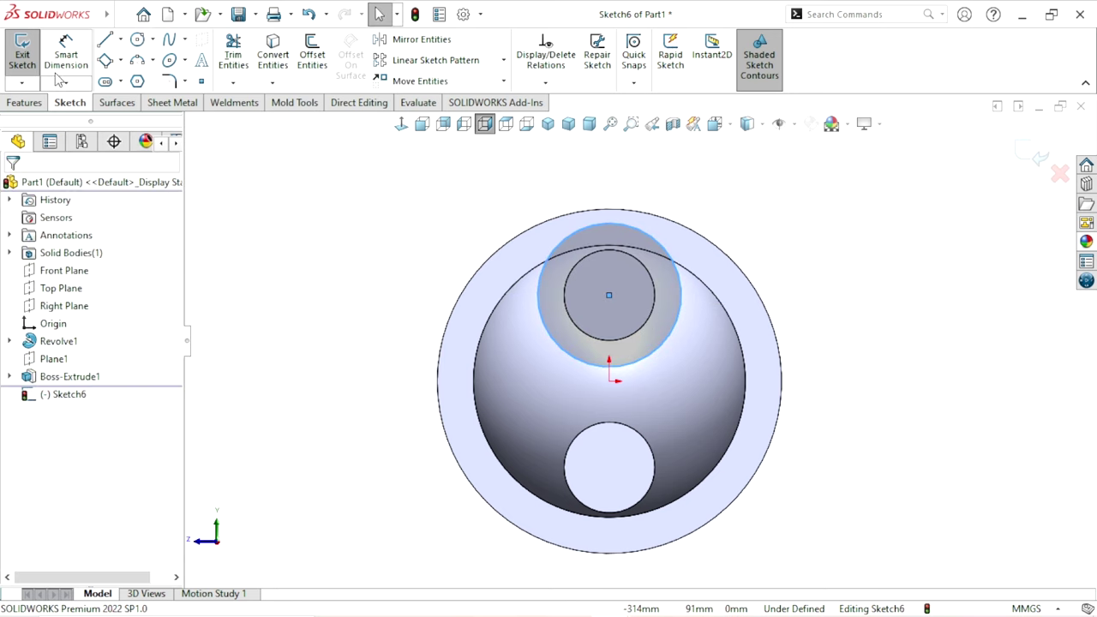
left_click(66, 53)
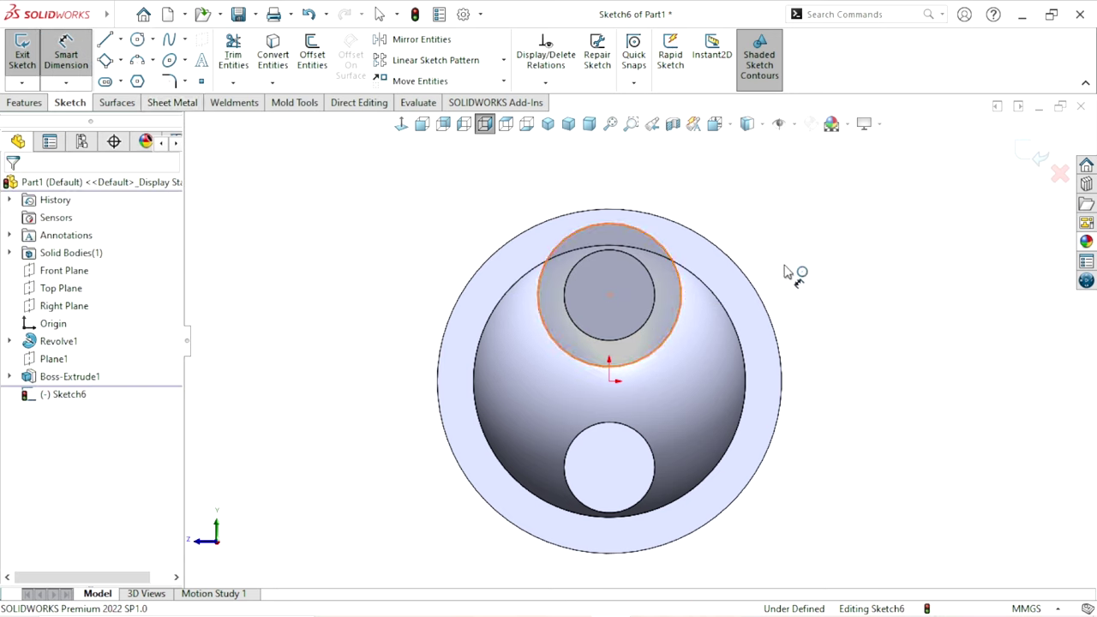
left_click(679, 287)
left_click(790, 268)
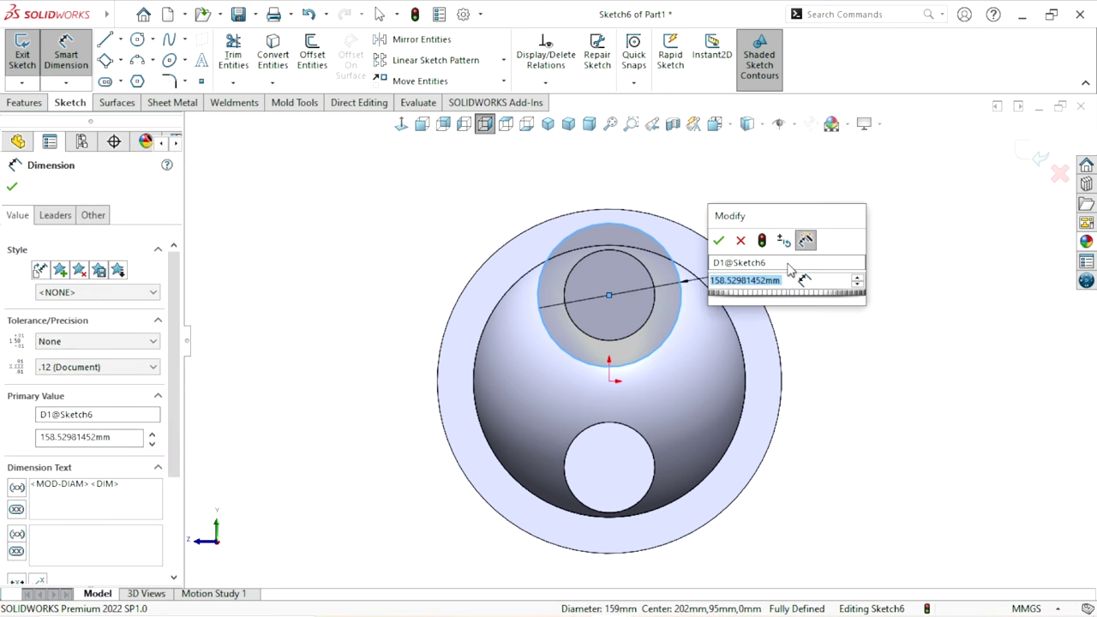
type("150")
key("Return")
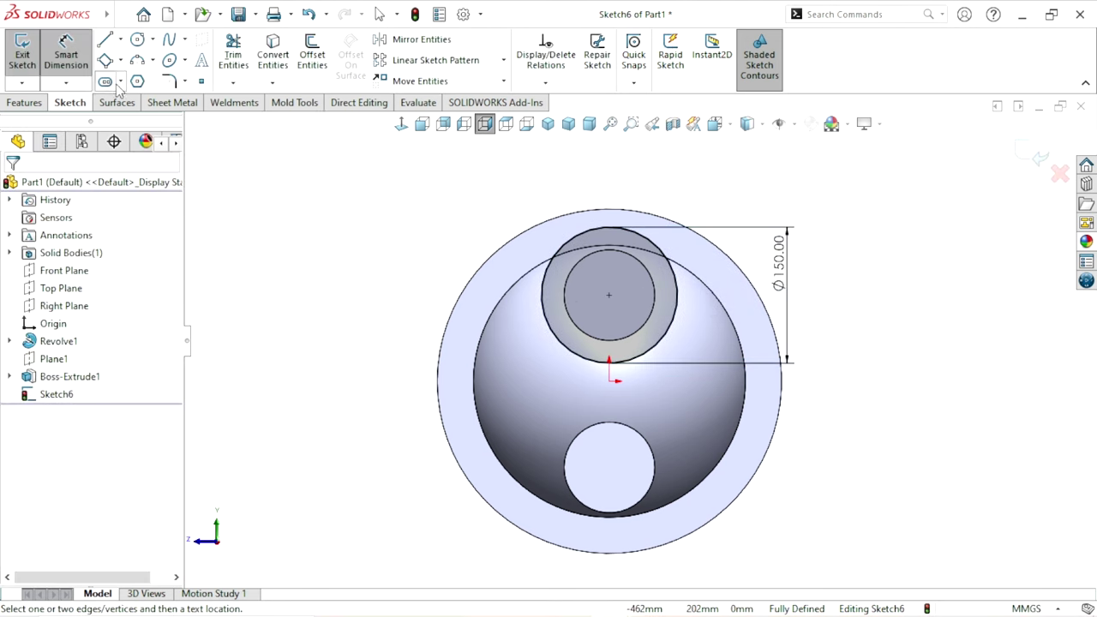
key("Escape")
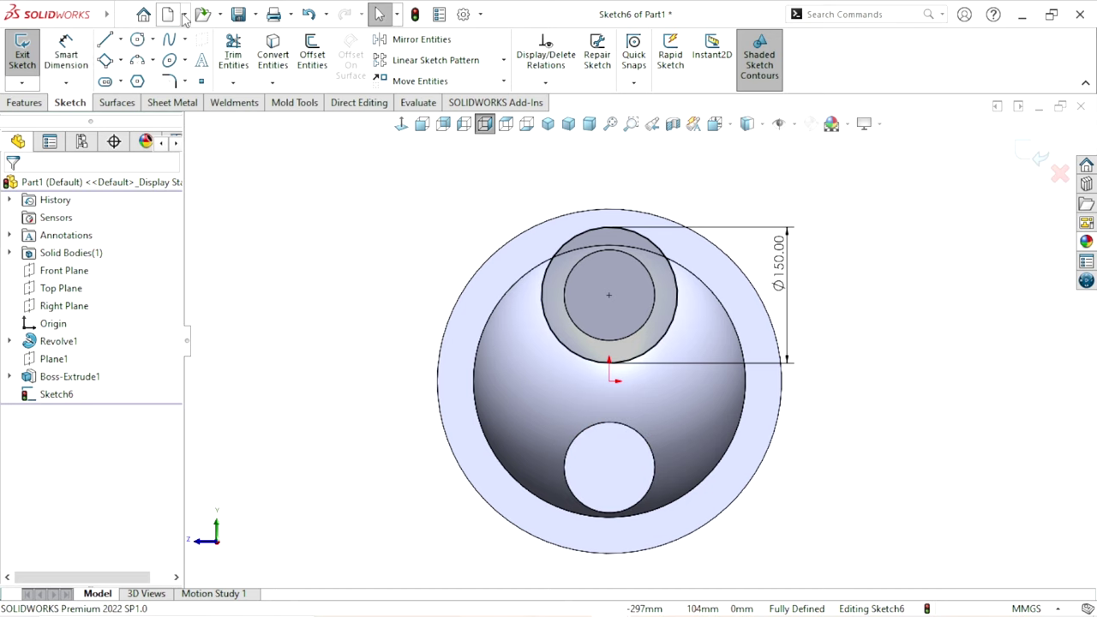
- Add a second circle around the lower boss and make both large circles Equal
left_click(136, 40)
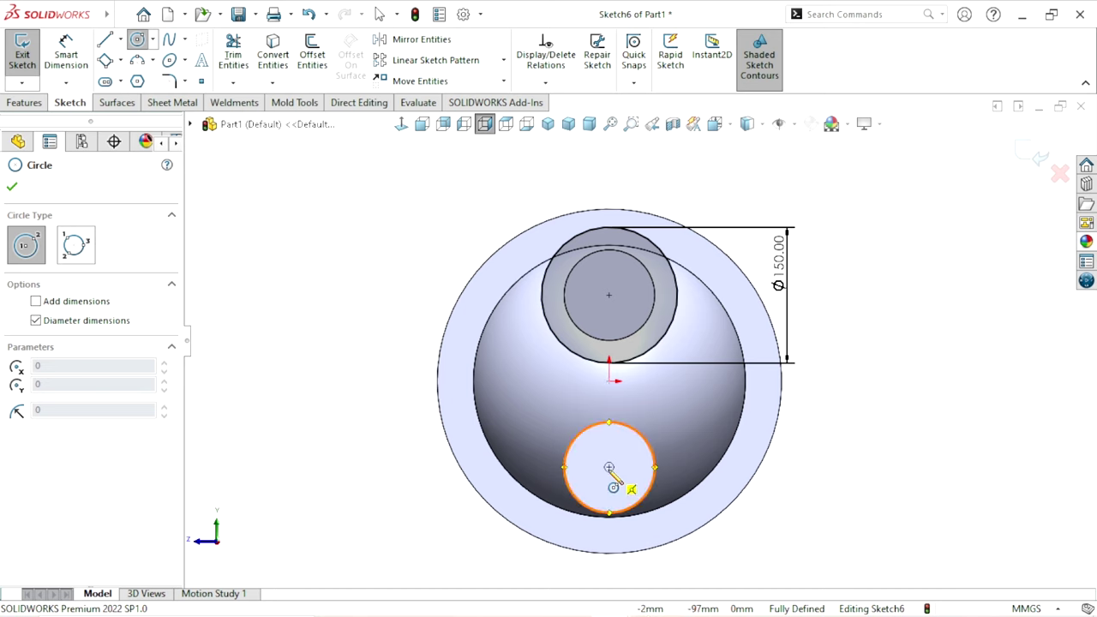
left_click(609, 467)
left_click(675, 460)
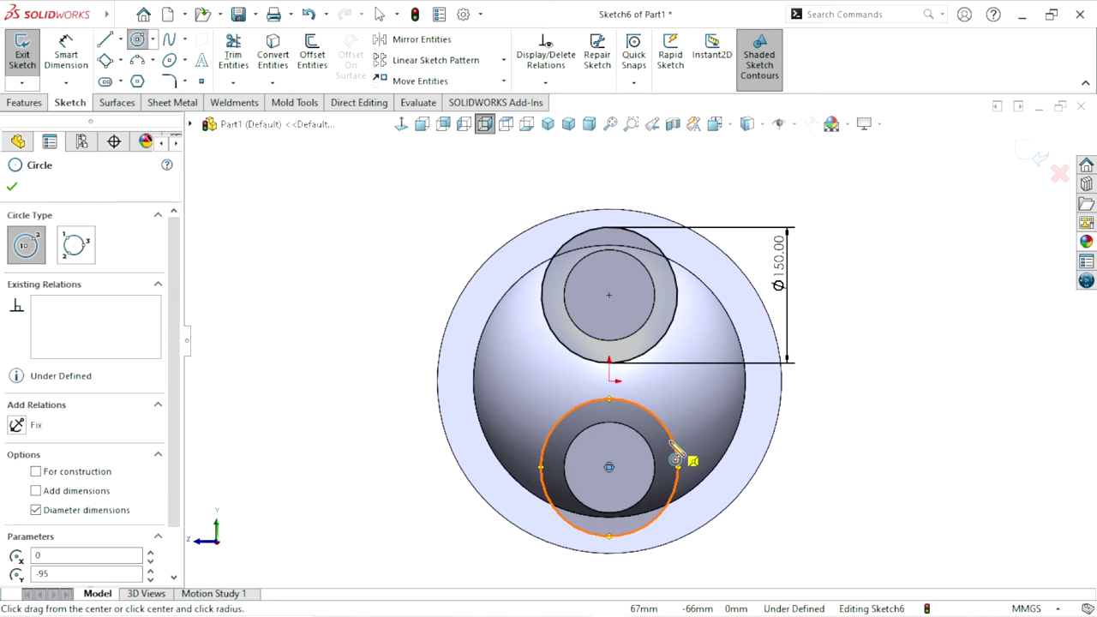
left_click(13, 188)
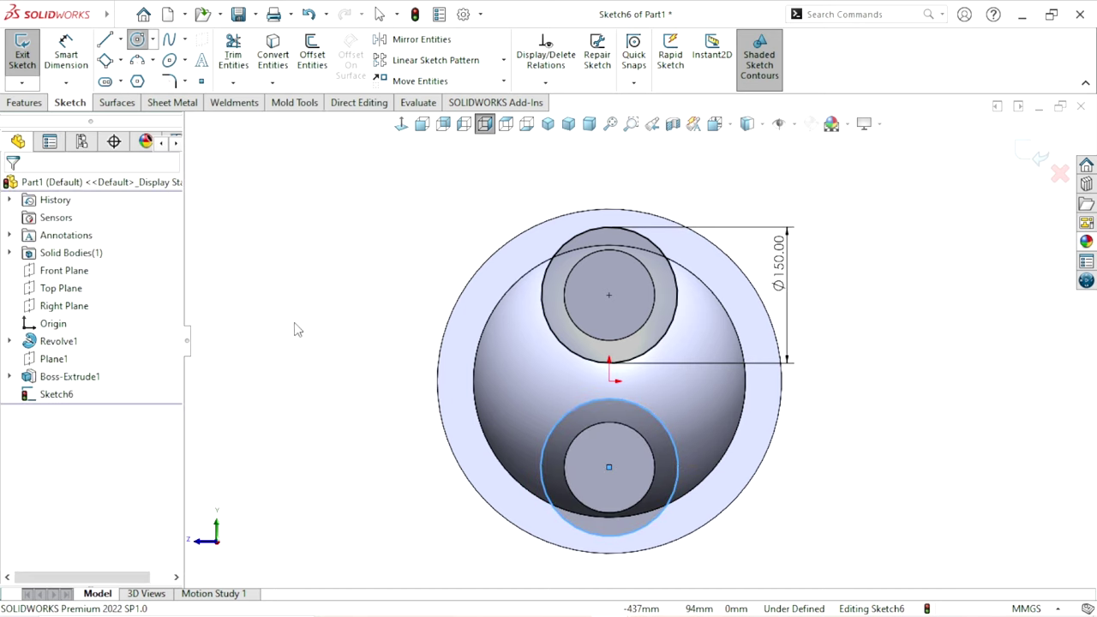
left_click(557, 254)
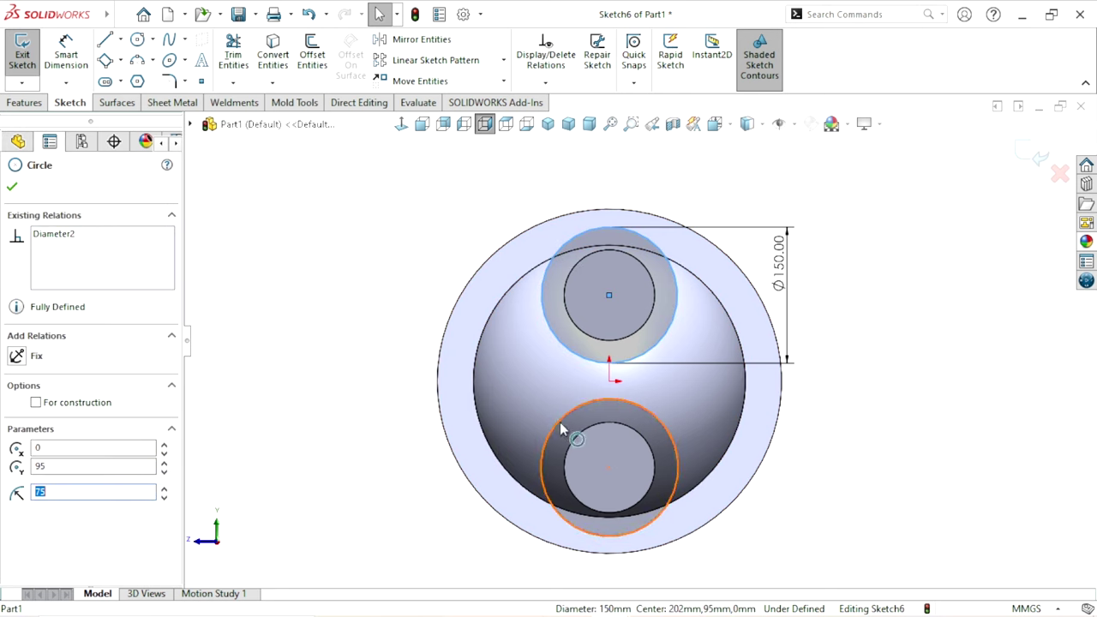
left_click(558, 429, "ctrl")
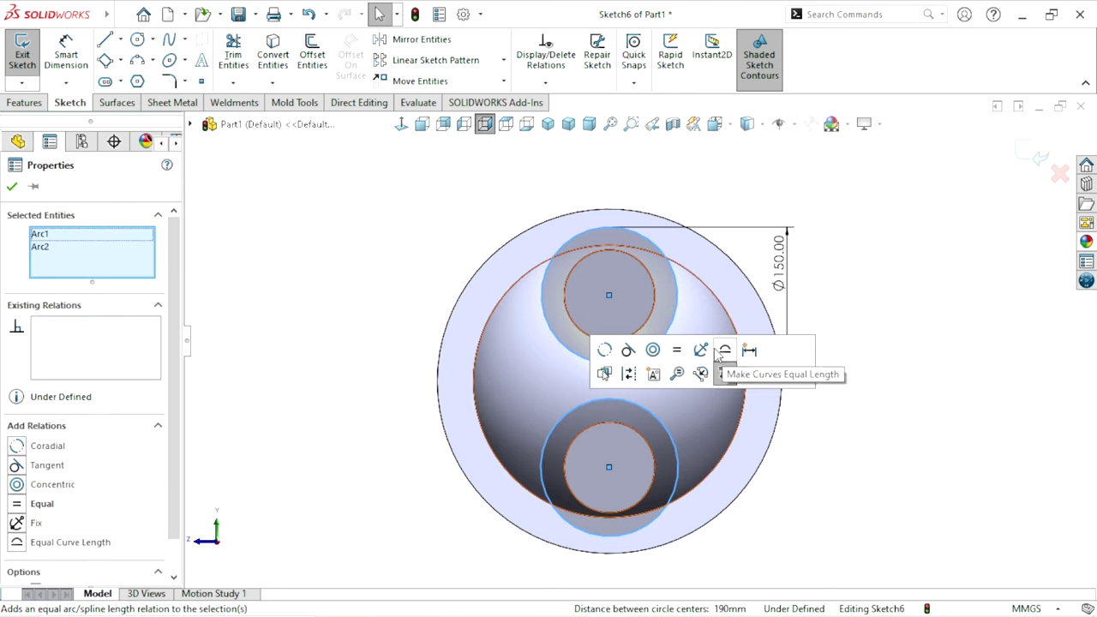
left_click(679, 351)
left_click(862, 478)
scroll(717, 448, "down", 1)
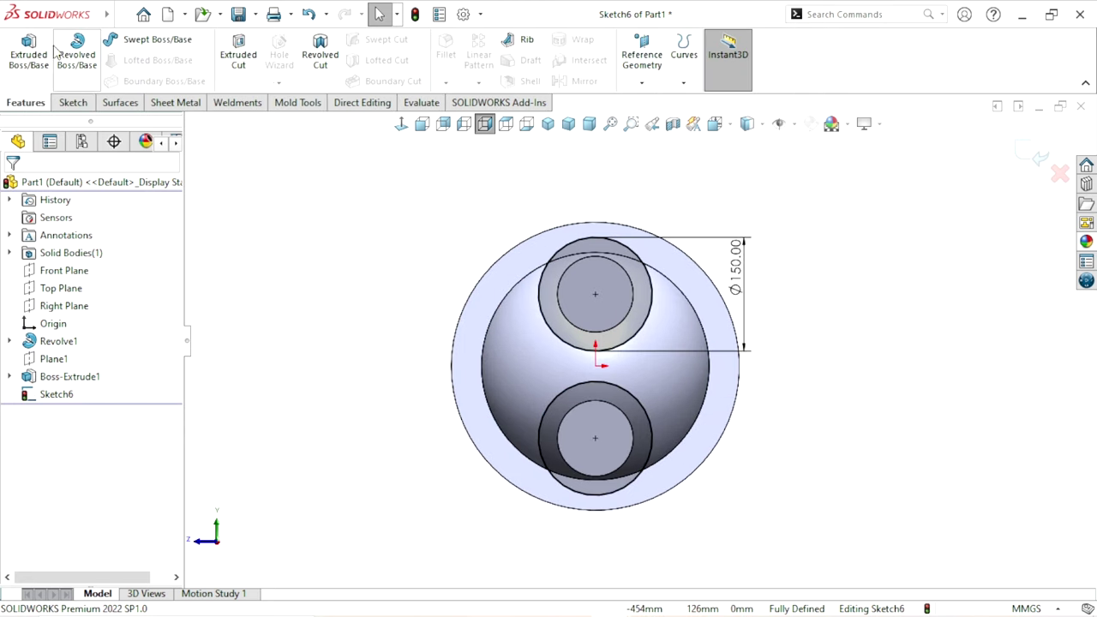
- Extrude both Ø150 circles 40 mm Blind, adding flange discs on the two boss ends
left_click(28, 66)
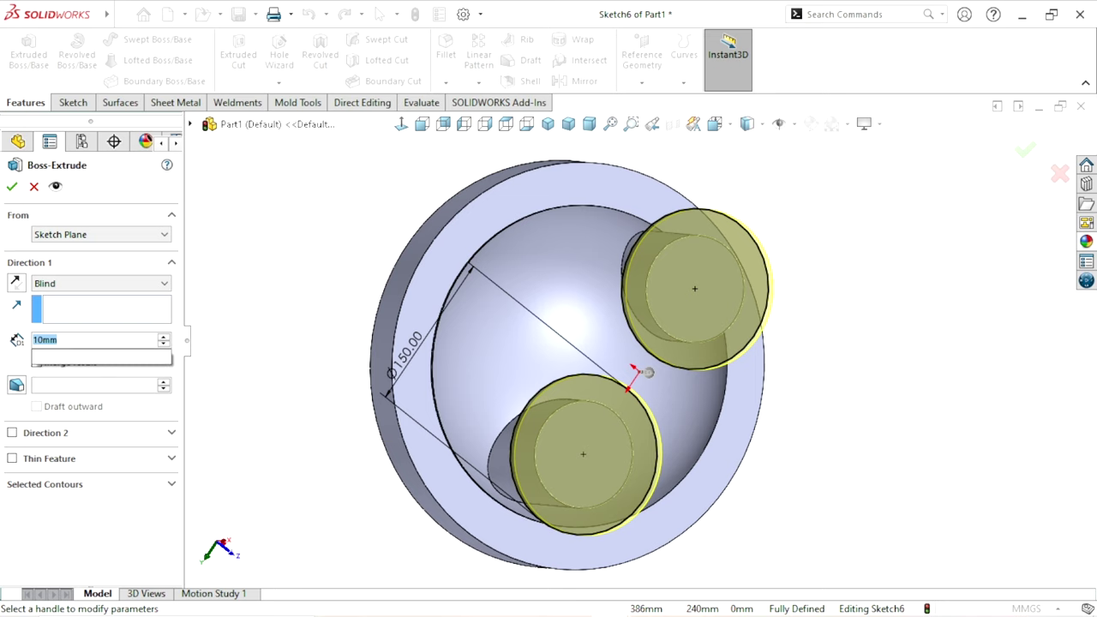
type("40")
key("Return")
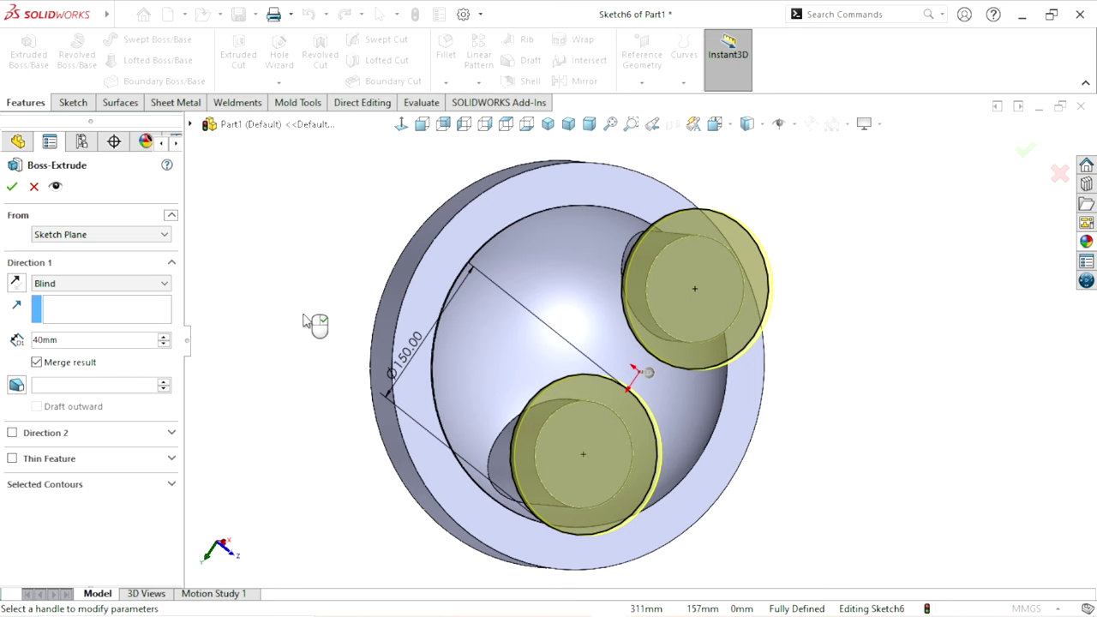
mouse_move(311, 318)
middle_mouse_down()
mouse_move(310, 375)
mouse_move(190, 372)
middle_mouse_up()
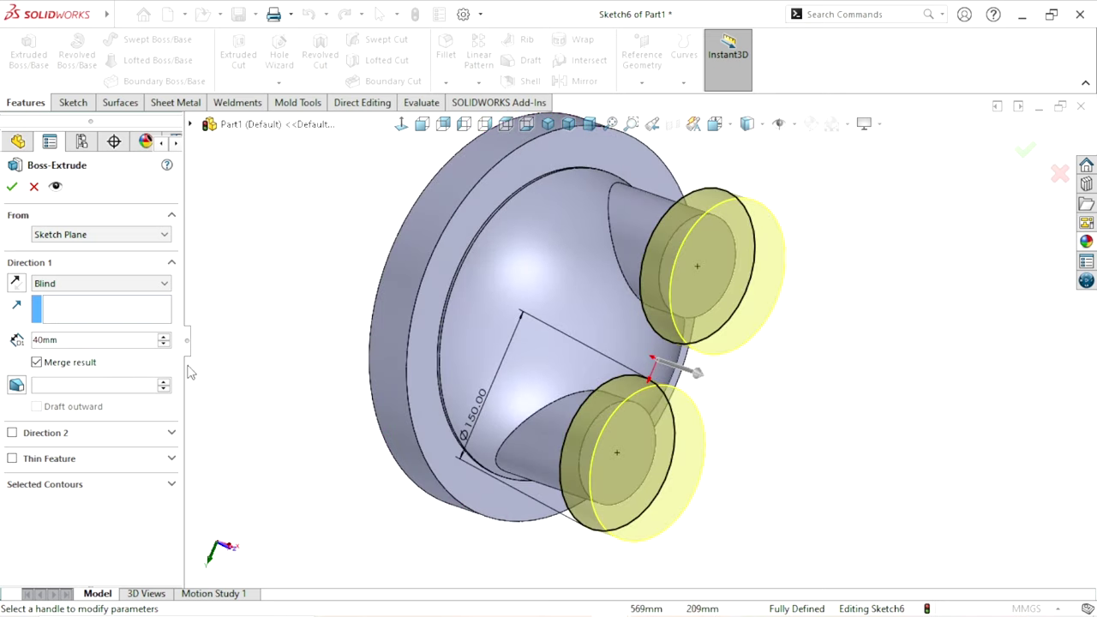
left_click(14, 189)
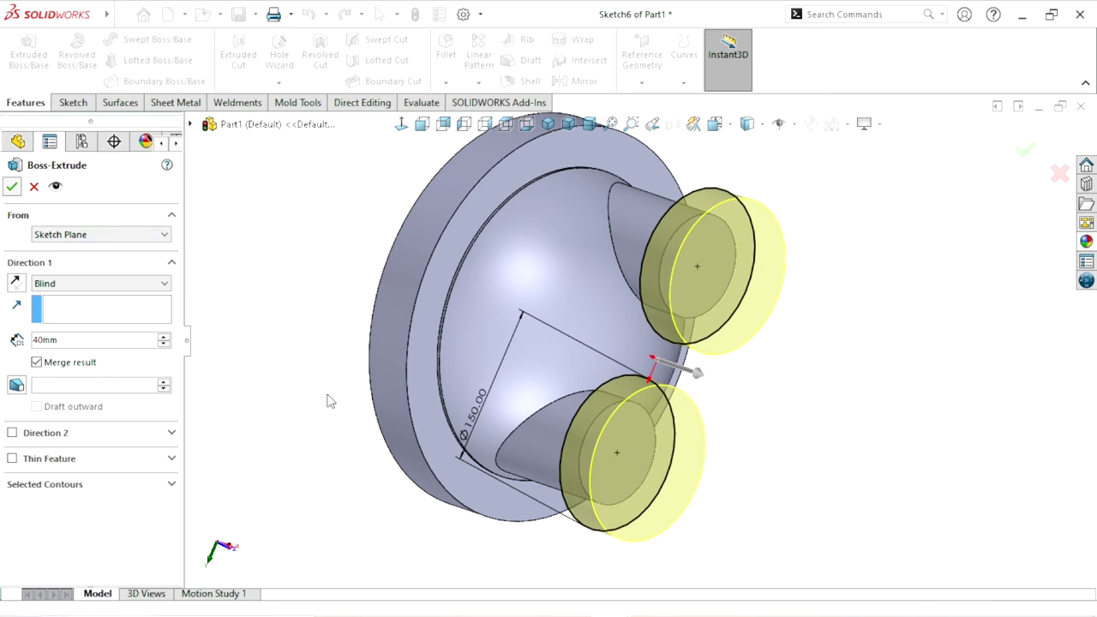
middle_click_drag(711, 528, 686, 343)
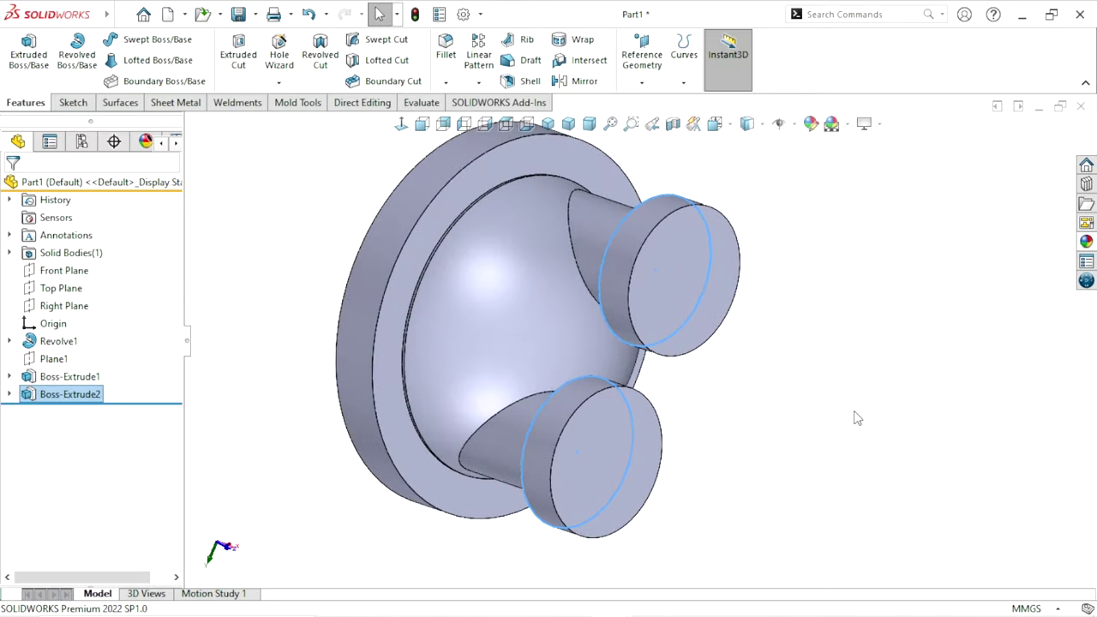
left_click(752, 466)
mouse_move(752, 465)
middle_mouse_down()
mouse_move(714, 263)
mouse_move(522, 215)
mouse_move(710, 460)
middle_mouse_up()
middle_click_drag(636, 436, 608, 392)
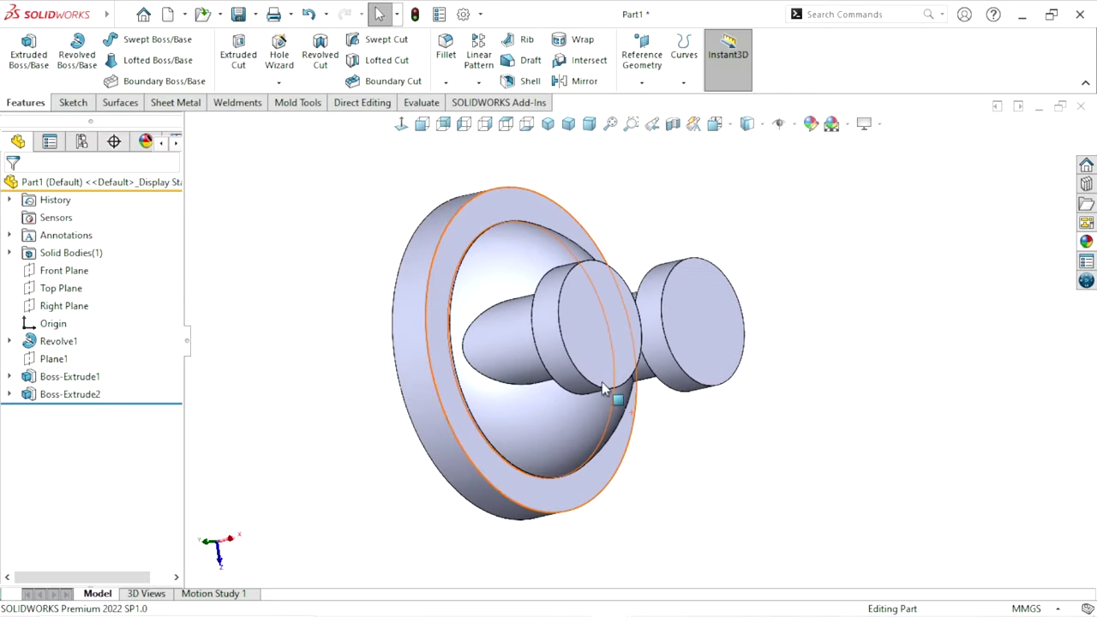
- Sketch on the upper boss end face, drawing circles centred on the upper and lower bosses
left_click(617, 321)
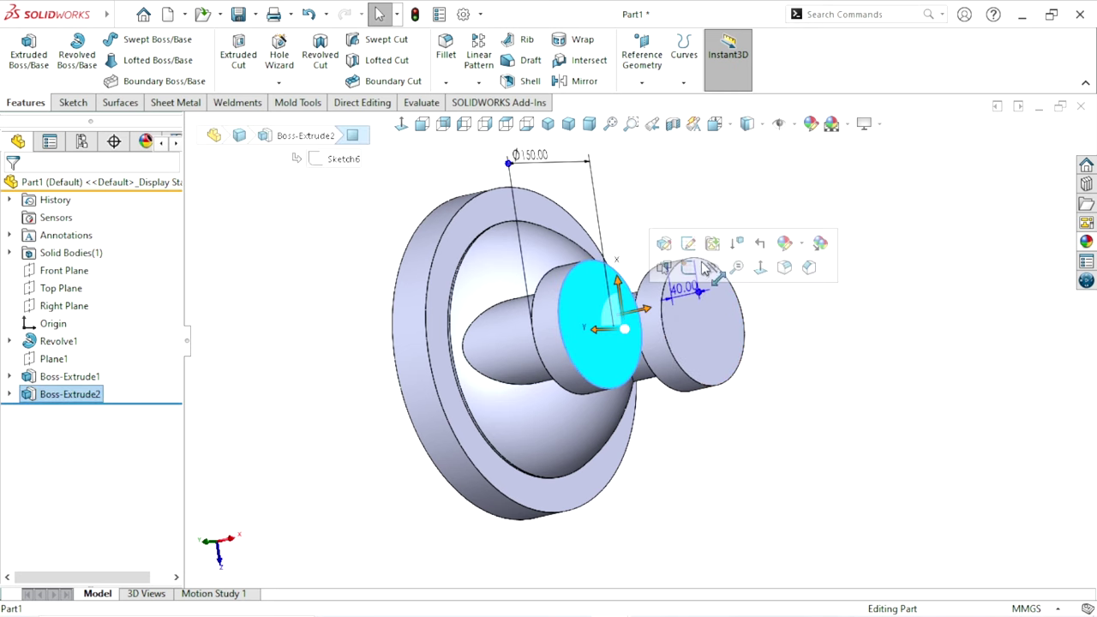
left_click(708, 242)
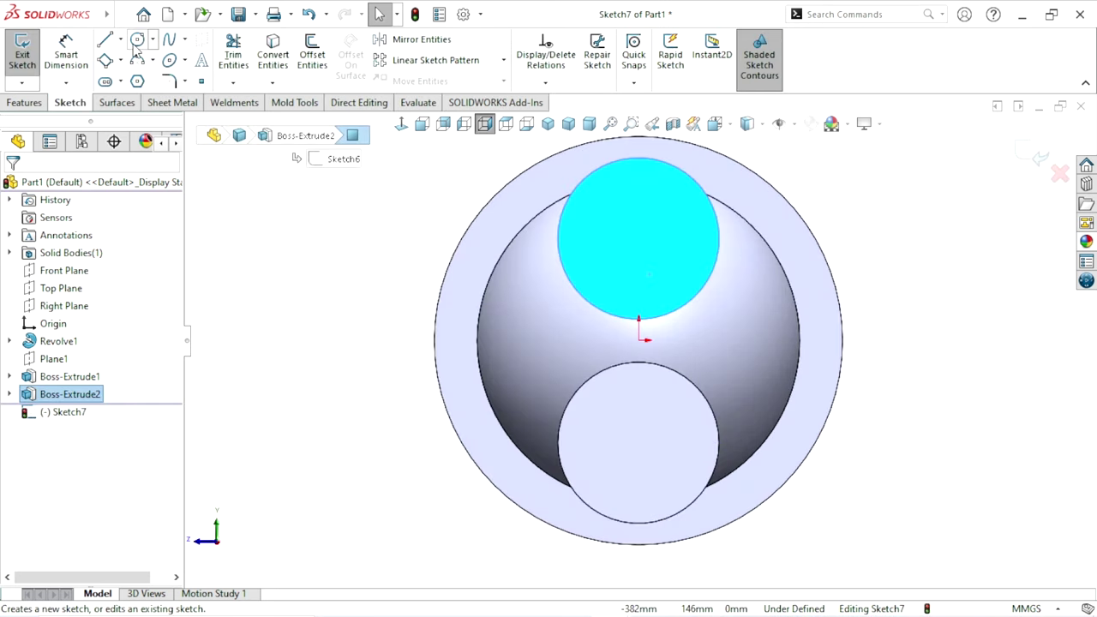
left_click(137, 39)
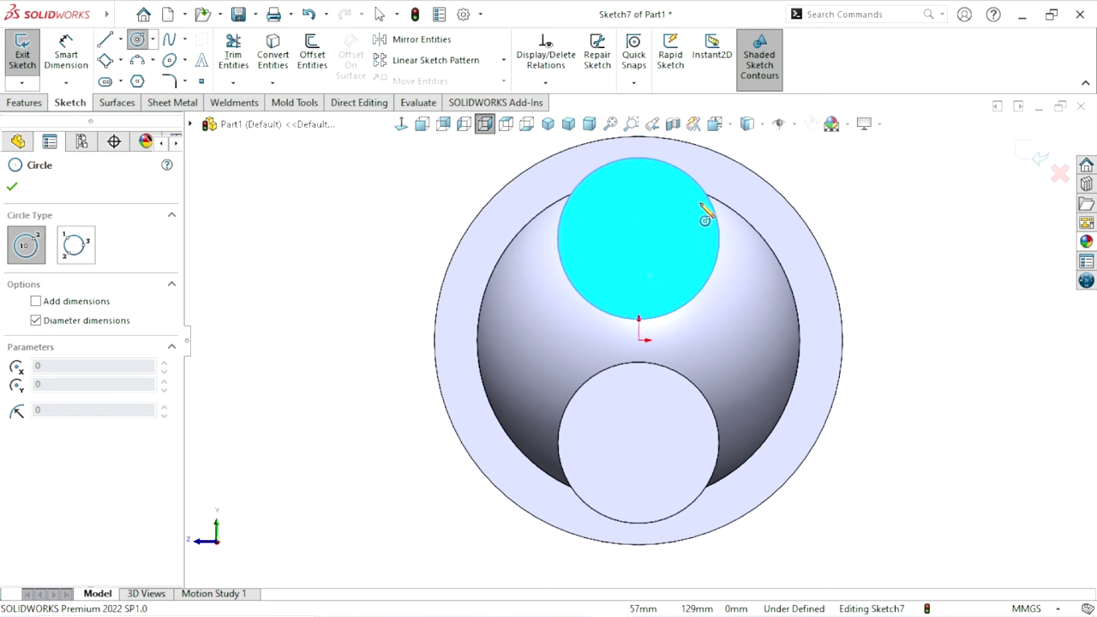
left_click(640, 237)
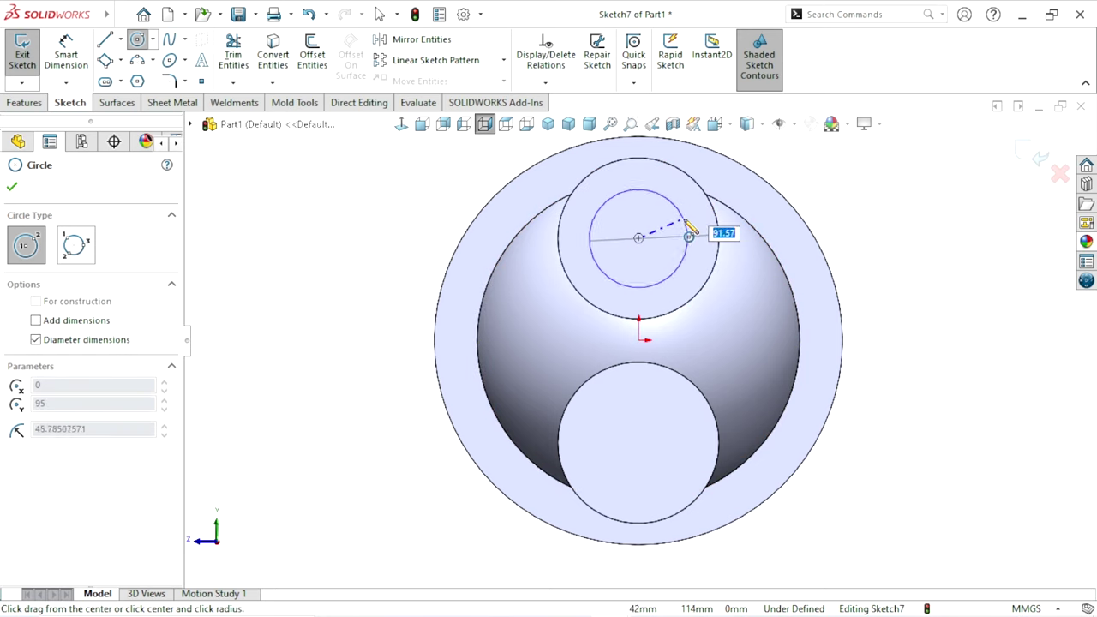
left_click(687, 224)
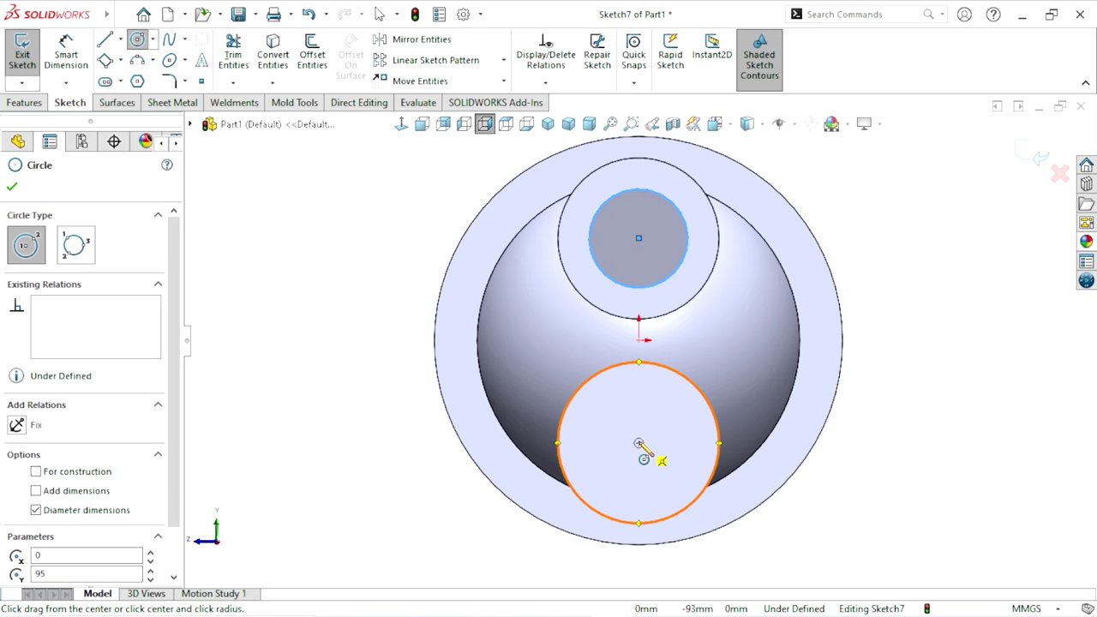
left_click(638, 443)
left_click(683, 426)
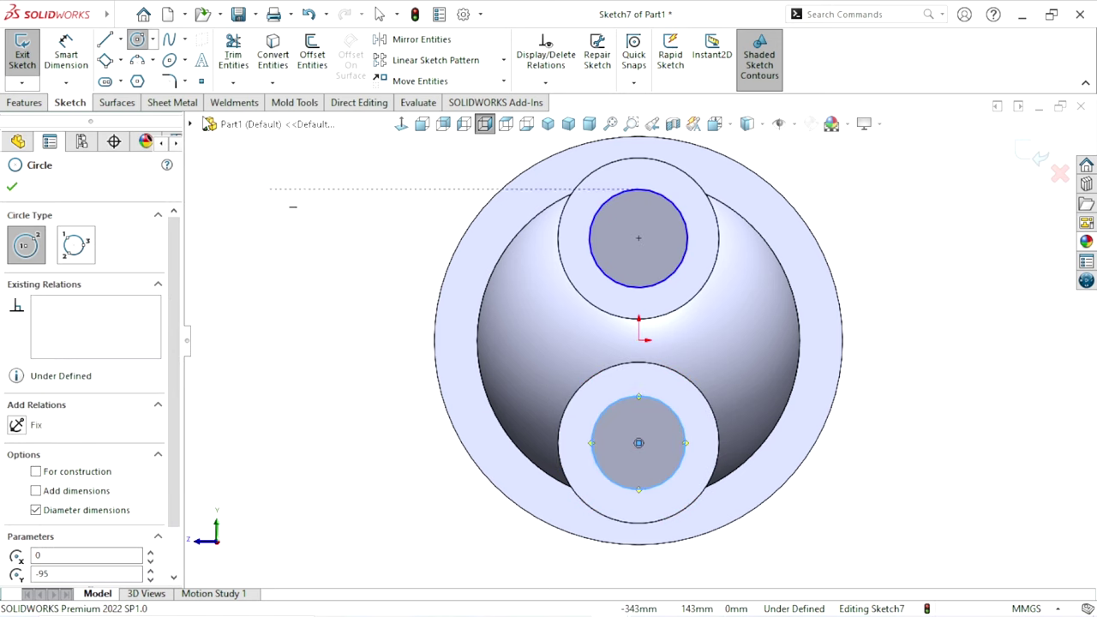
- Dimension the upper circle to Ø70 and make both bore circles Equal
left_click(66, 53)
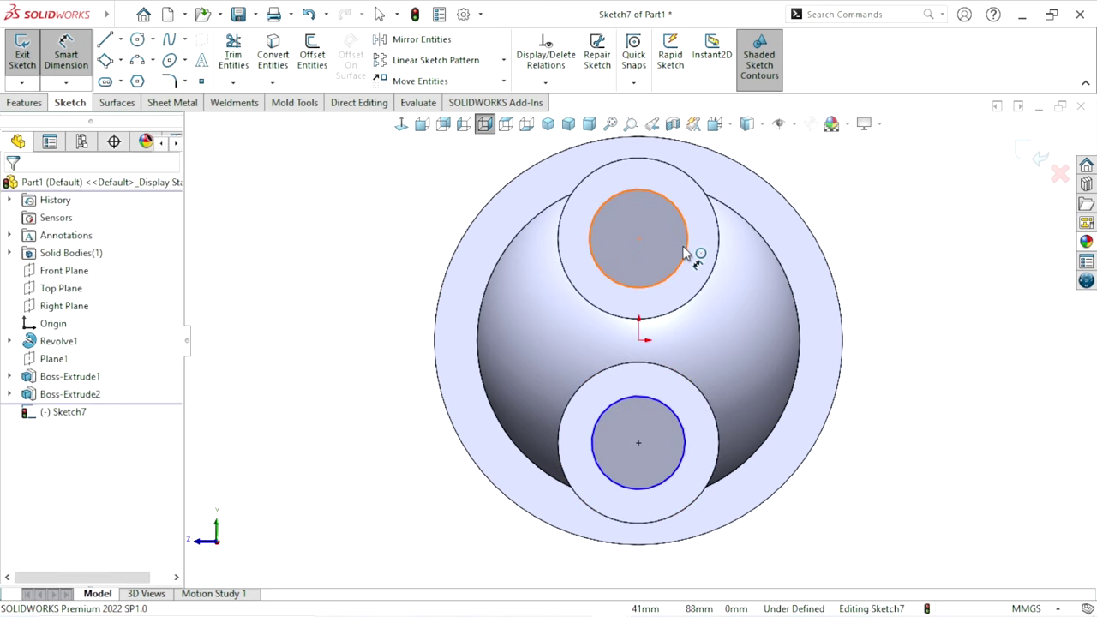
left_click(754, 242)
left_click(759, 241)
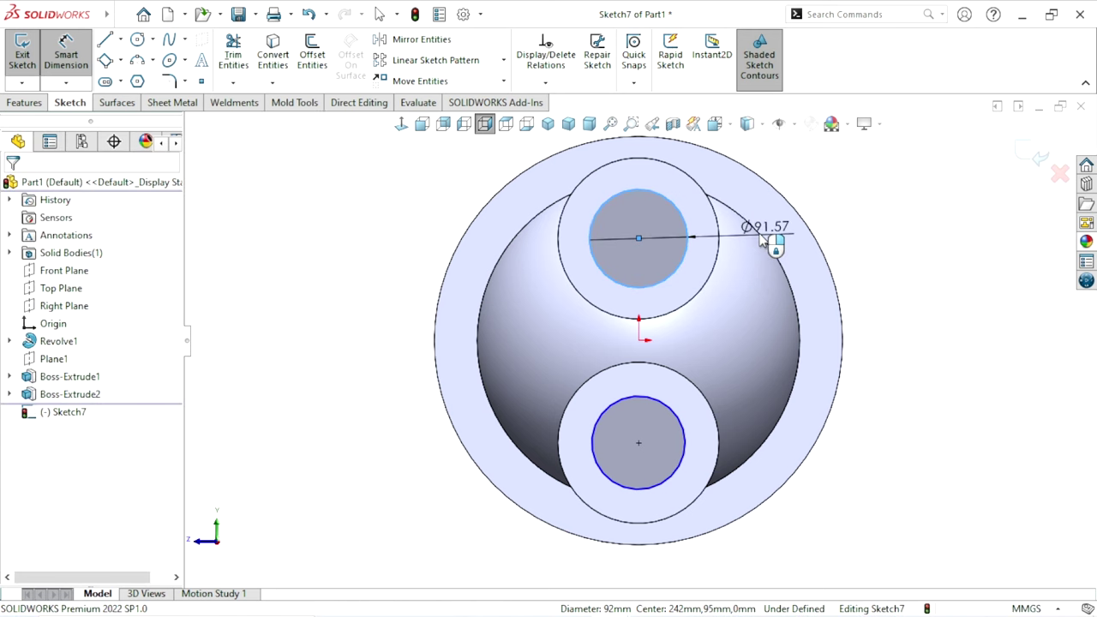
left_click(759, 241)
type("80")
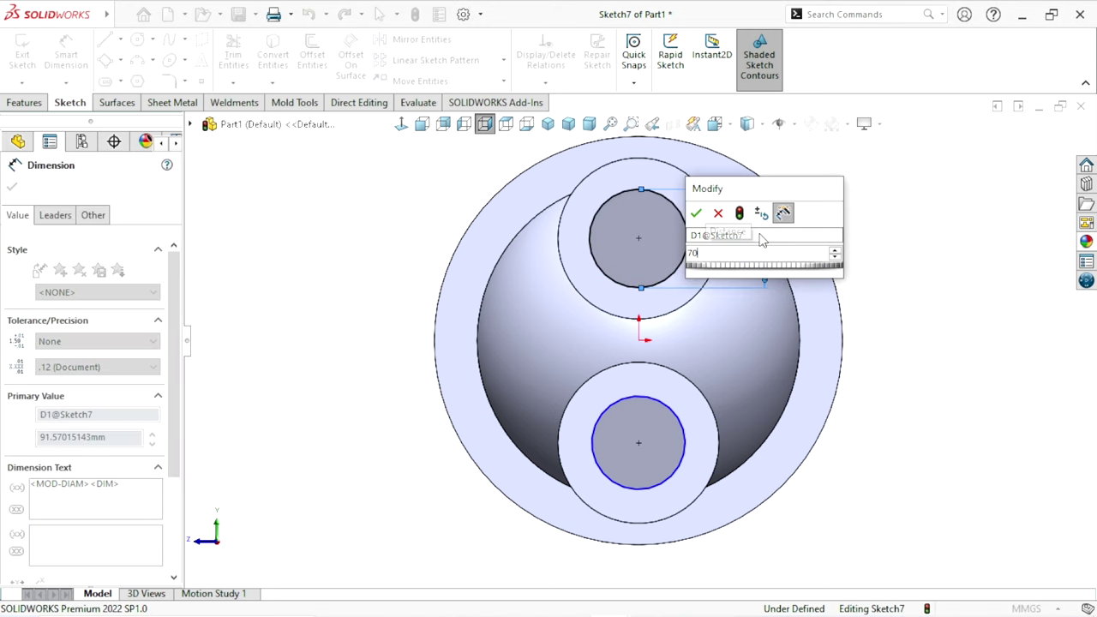
key("Return")
key("Escape")
key("Escape")
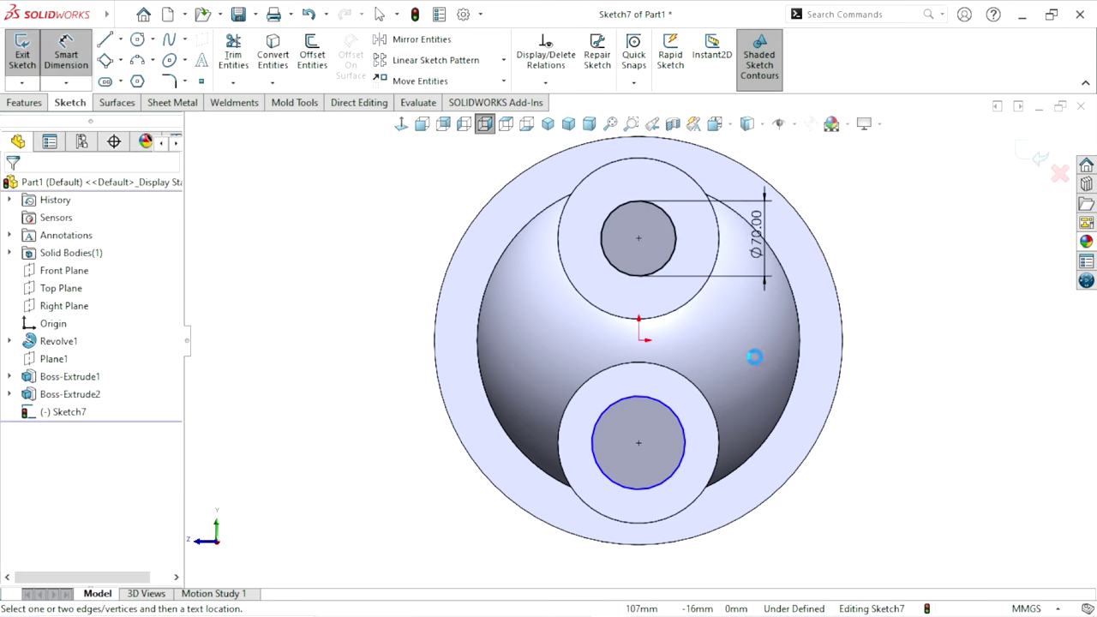
scroll(729, 355, "down", 3)
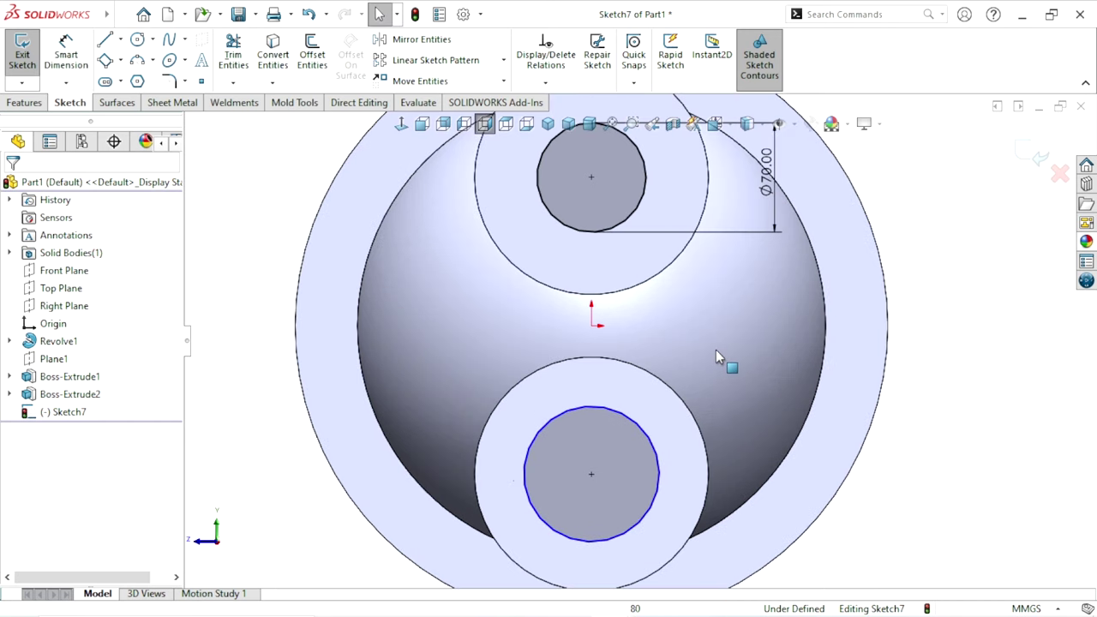
left_click(600, 228)
left_click(581, 405, "ctrl")
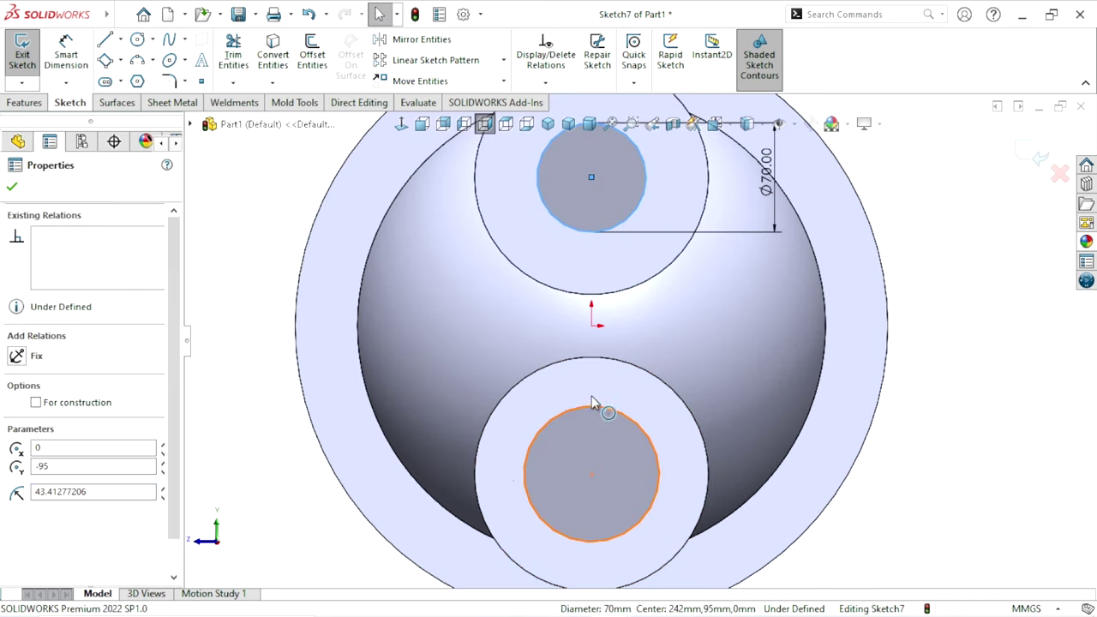
left_click(701, 335)
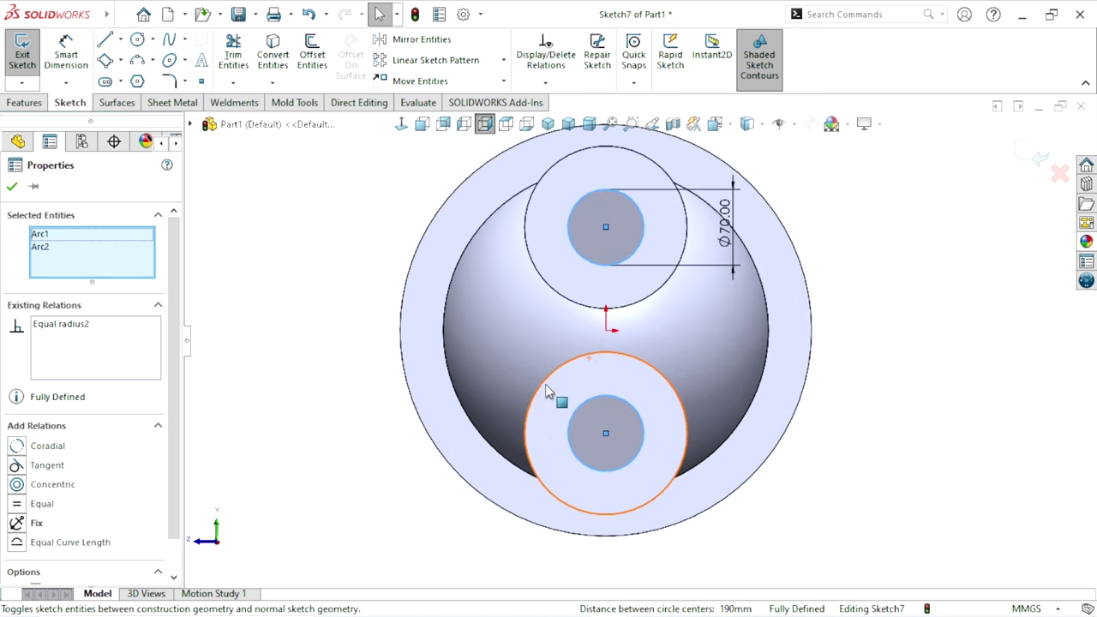
scroll(634, 343, "up", 2)
left_click(12, 186)
left_click(12, 104)
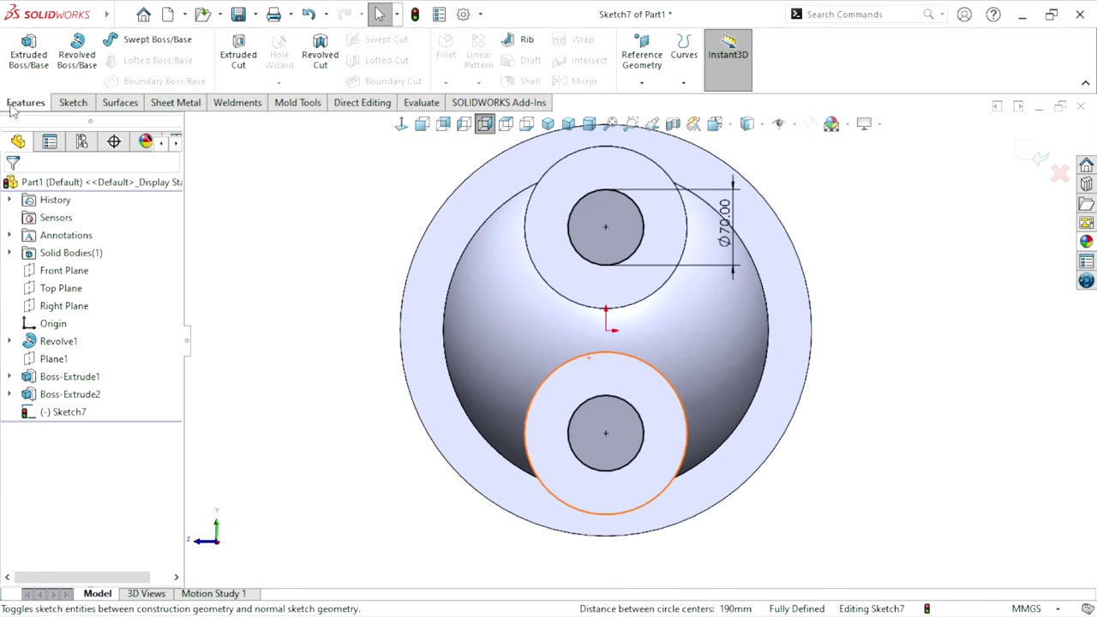
- Extruded-cut the two Ø70 circles Through All and inspect the resulting bores
left_click(244, 60)
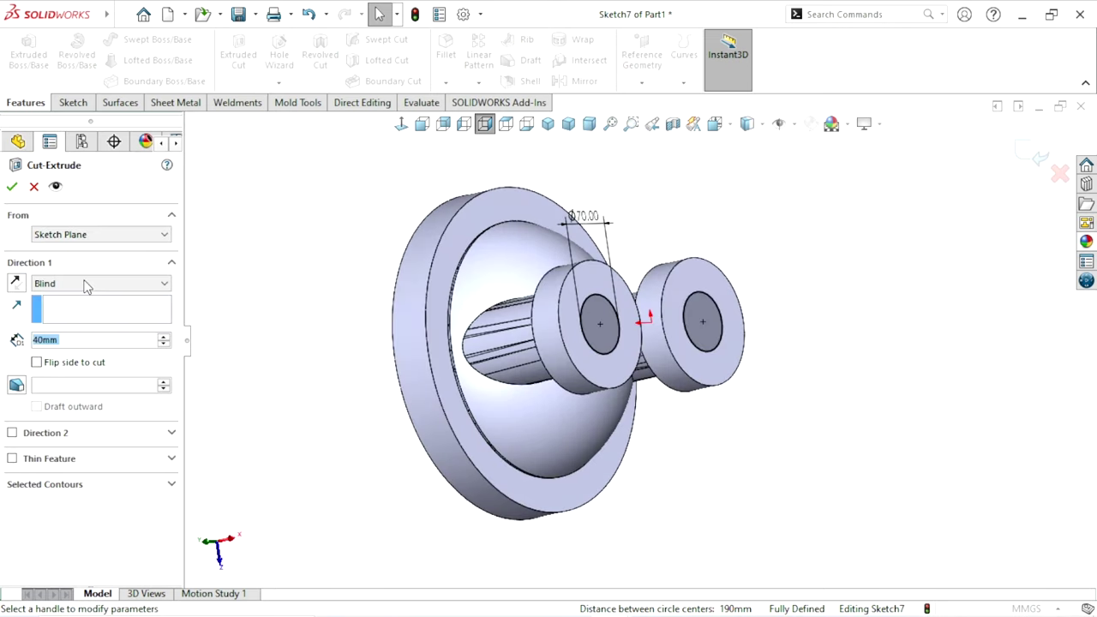
left_click(83, 284)
left_click(92, 310)
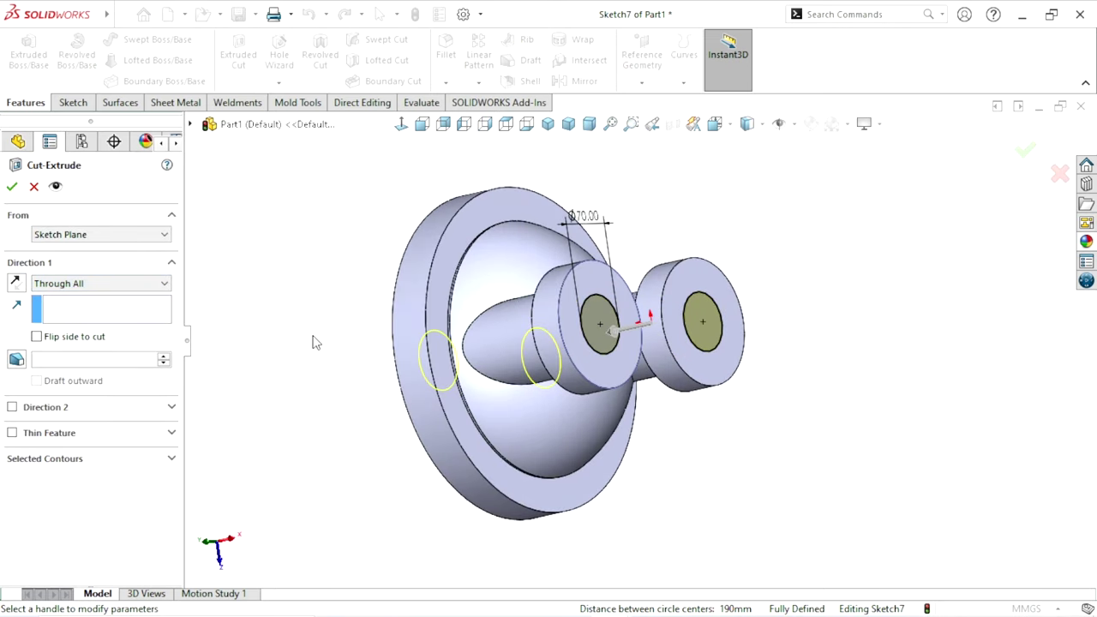
left_click(10, 187)
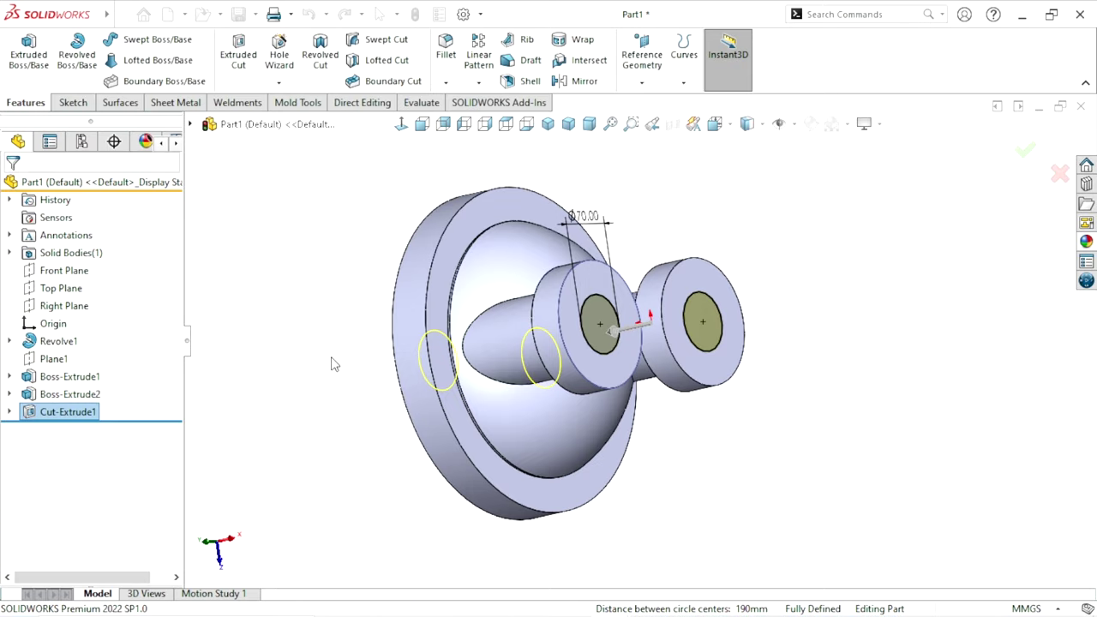
mouse_move(352, 370)
middle_mouse_down()
mouse_move(798, 462)
mouse_move(759, 320)
mouse_move(784, 301)
mouse_move(717, 443)
mouse_move(536, 360)
mouse_move(629, 454)
mouse_move(607, 470)
middle_mouse_up()
left_click(798, 462)
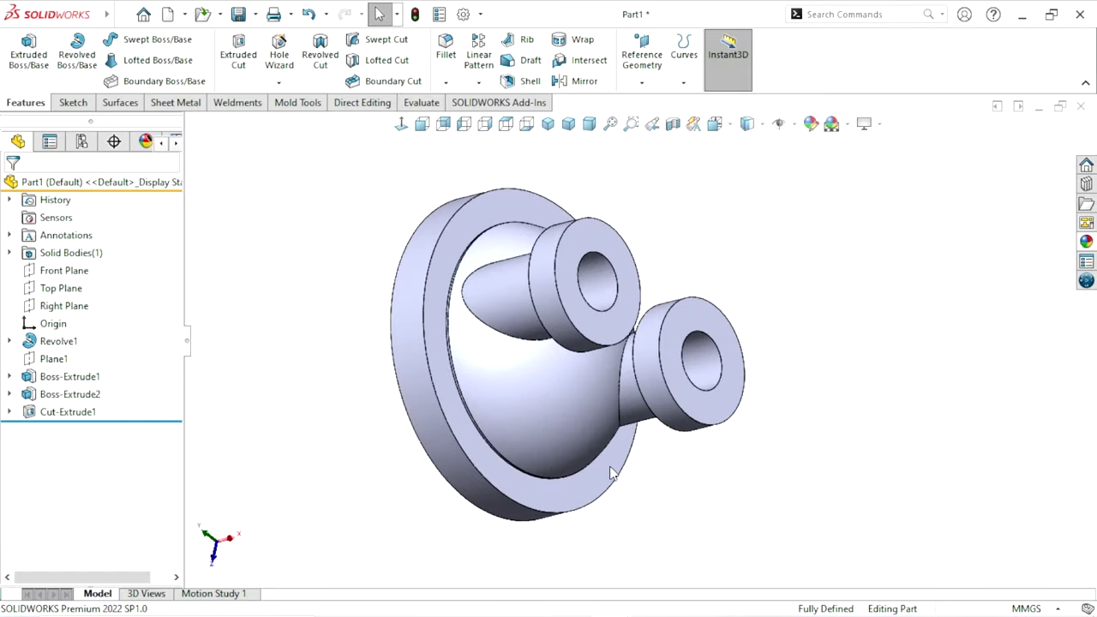
middle_click_drag(597, 387, 759, 373)
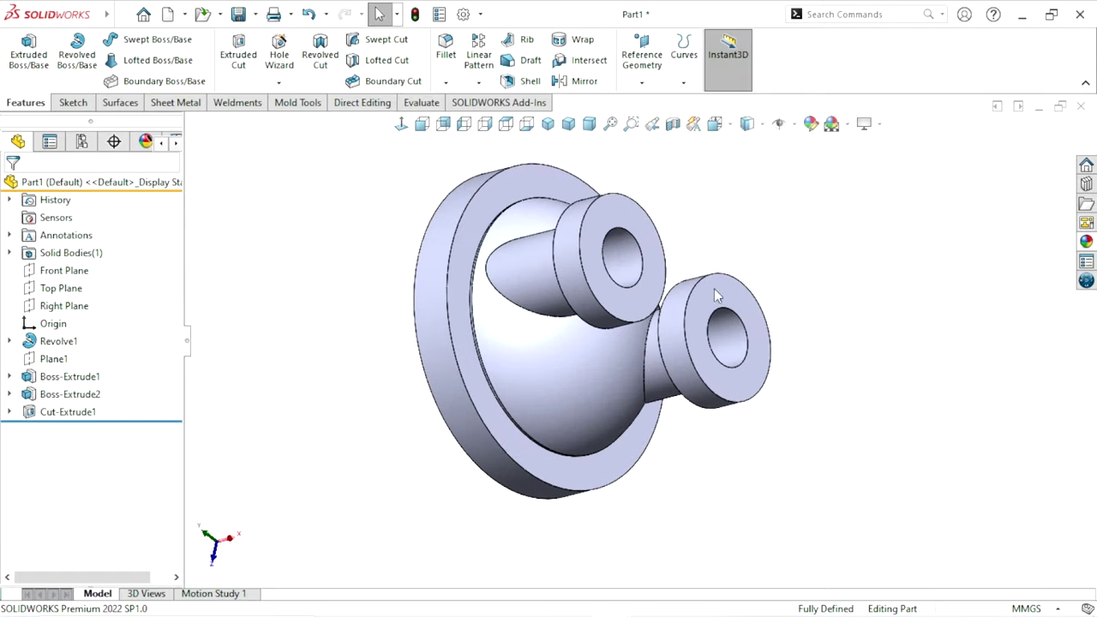
left_click(568, 124)
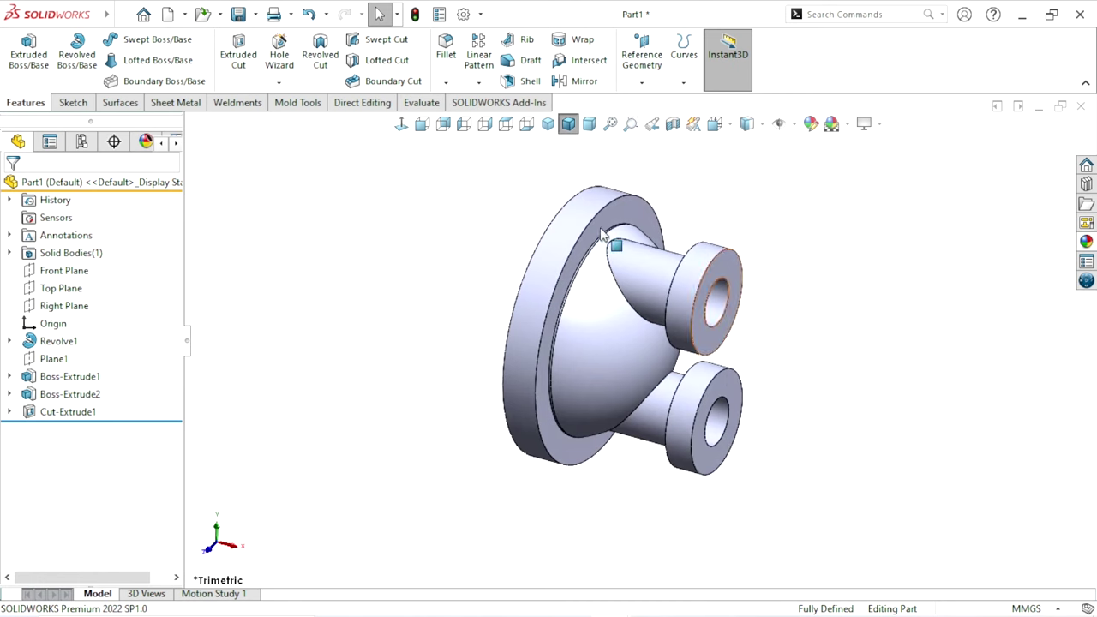
left_click(548, 123)
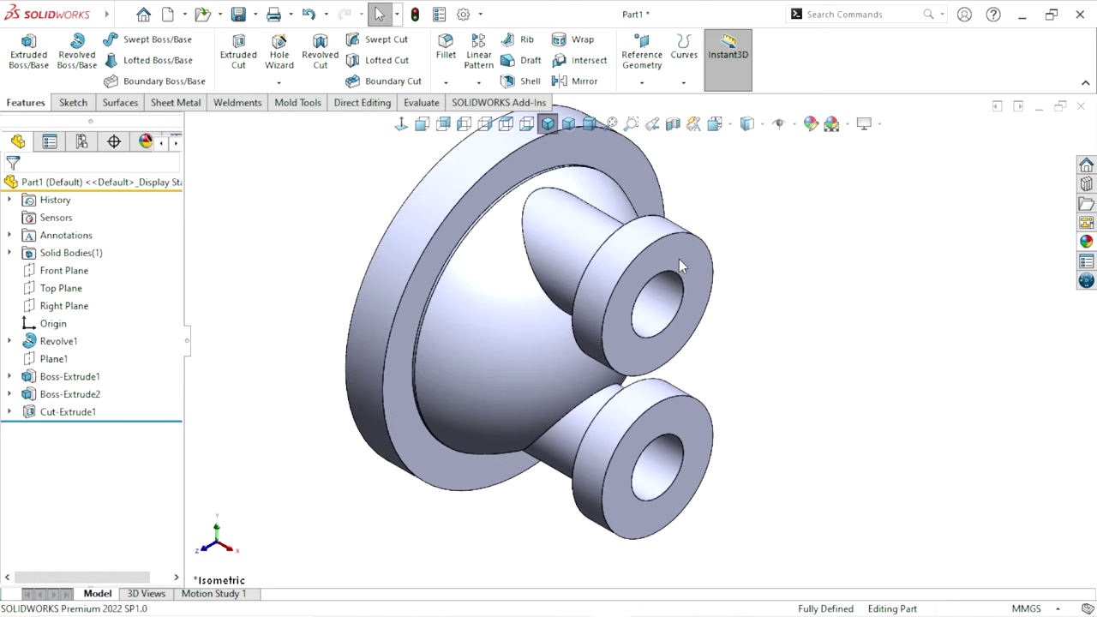
left_click(704, 275)
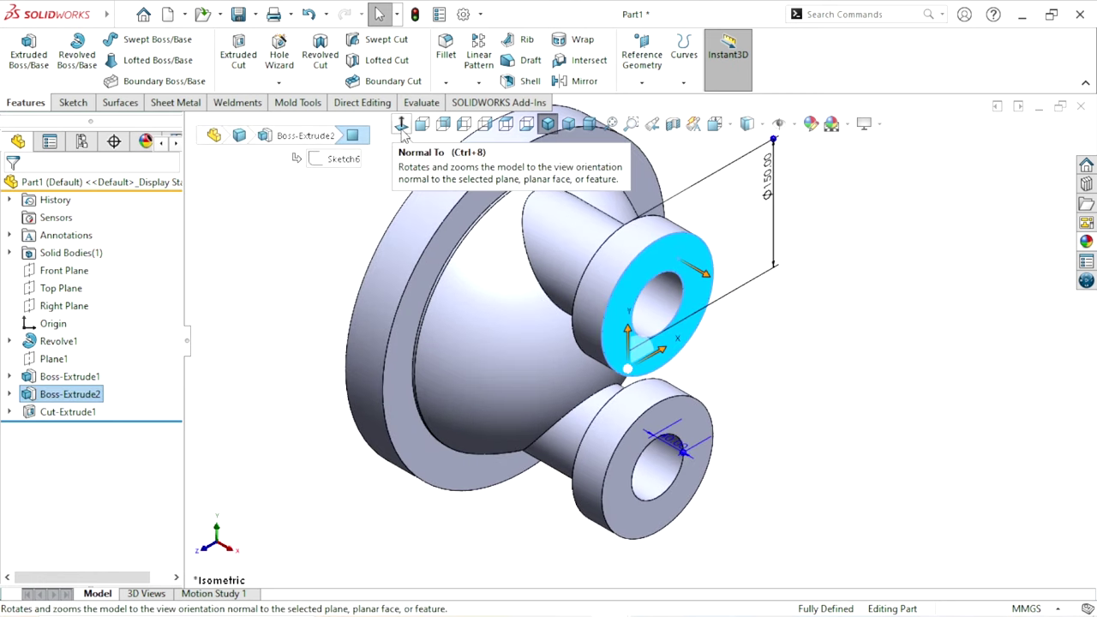
left_click(402, 127)
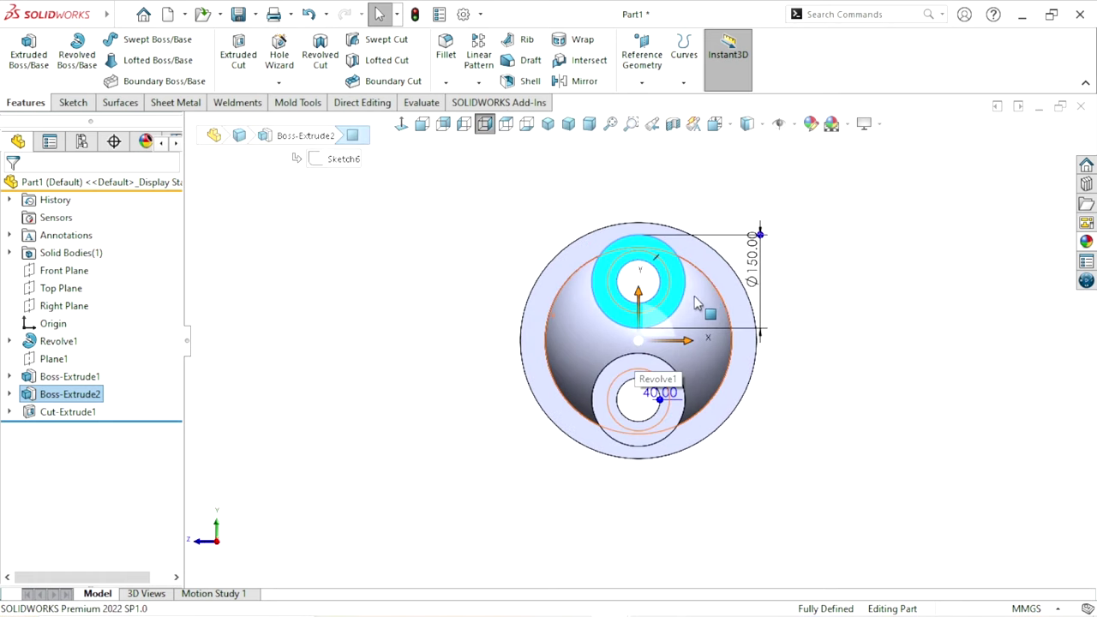
left_click(278, 67)
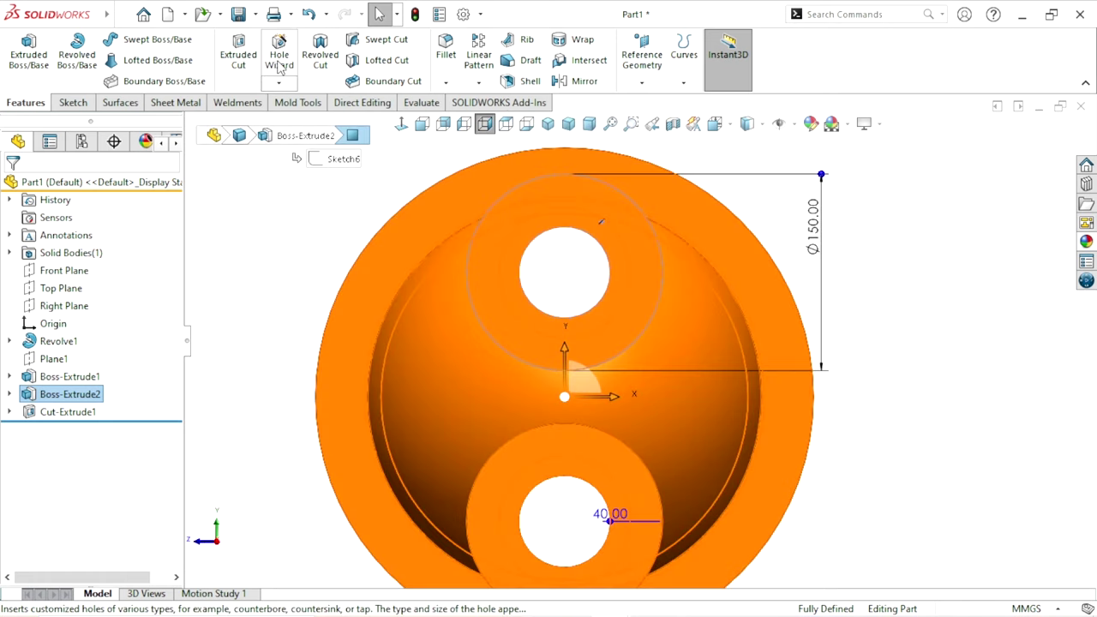
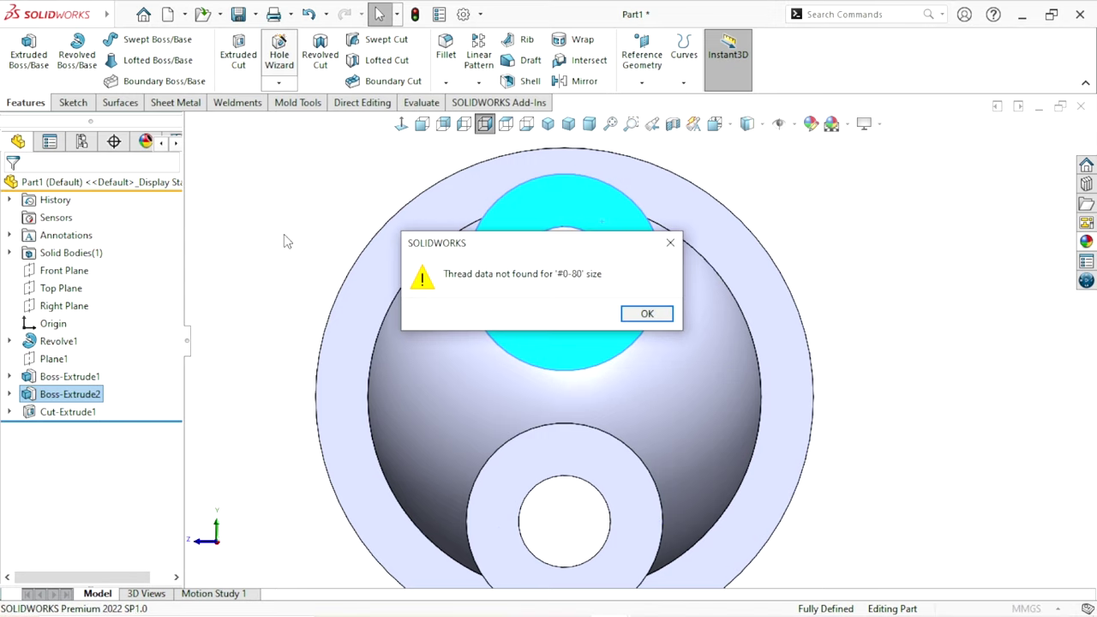
- Make the top boss hole a straight Drill-sizes hole of Ø14.5 and begin positioning it
left_click(663, 316)
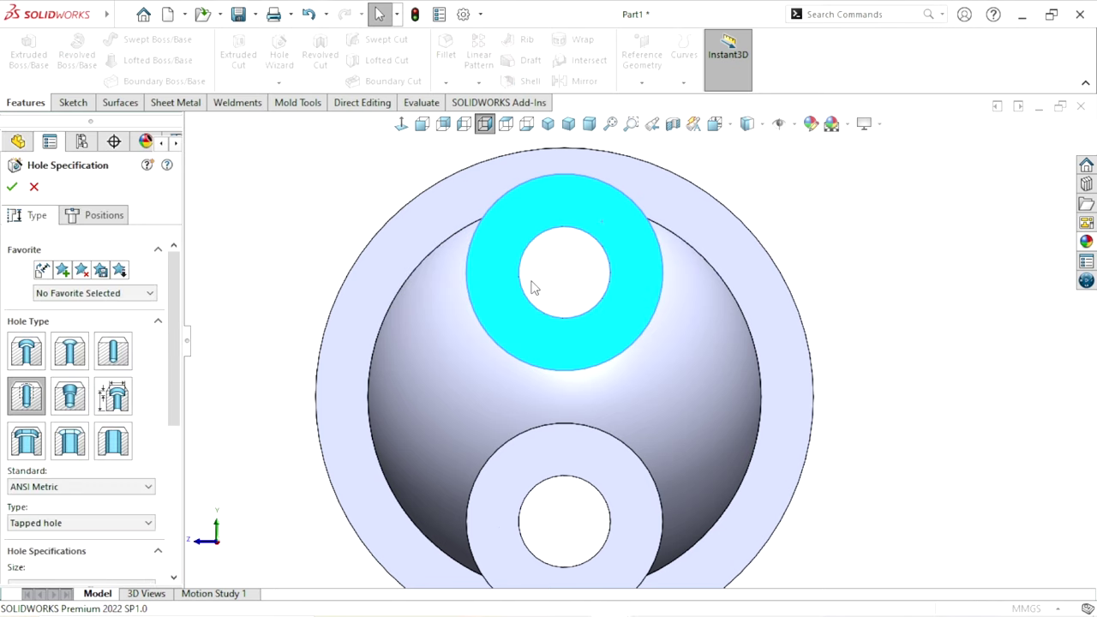
scroll(171, 347, "down", 1)
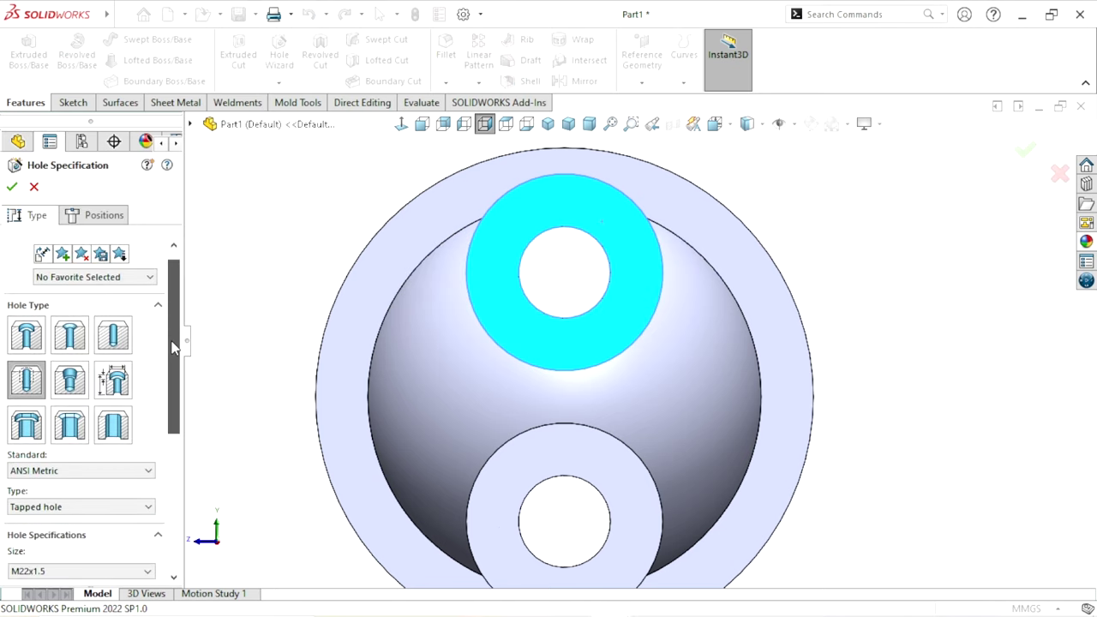
left_click(122, 339)
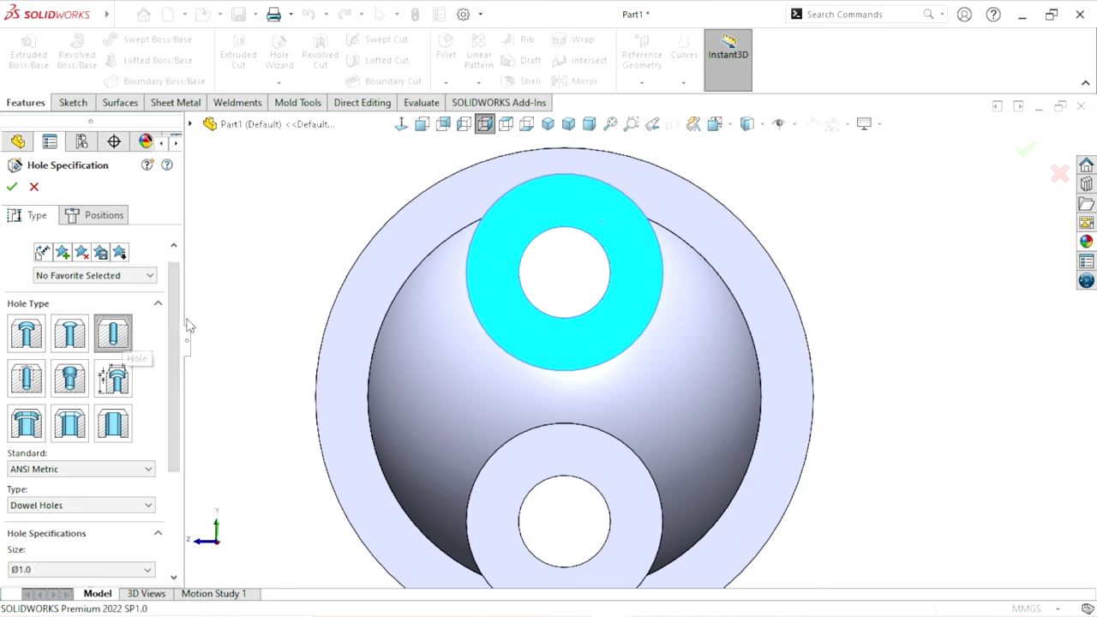
scroll(172, 337, "down", 3)
scroll(172, 338, "down", 3)
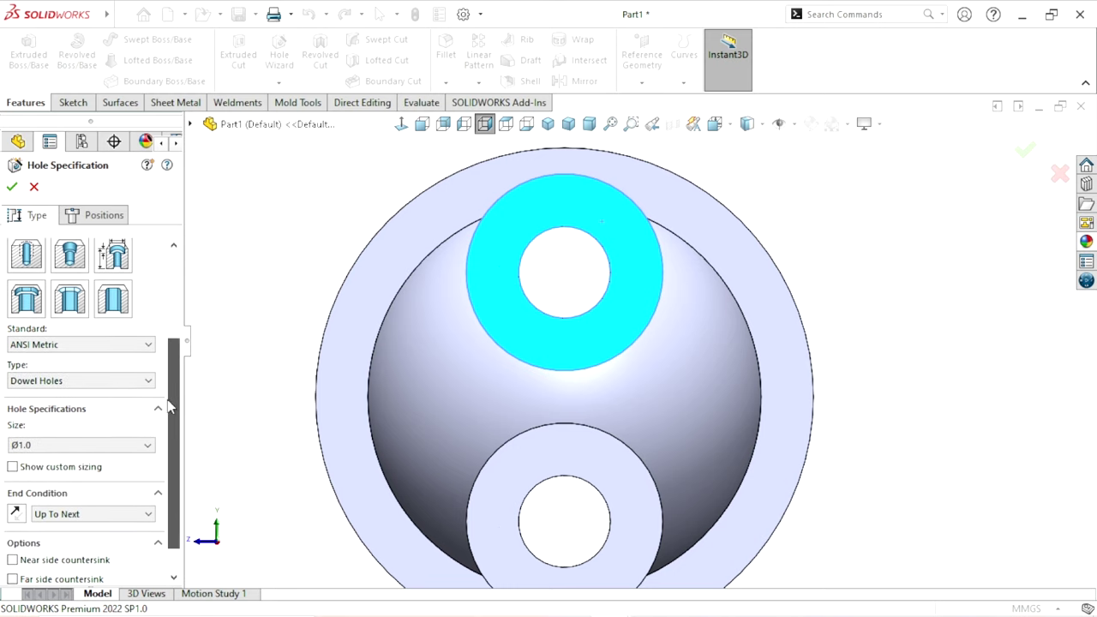
left_click(64, 387)
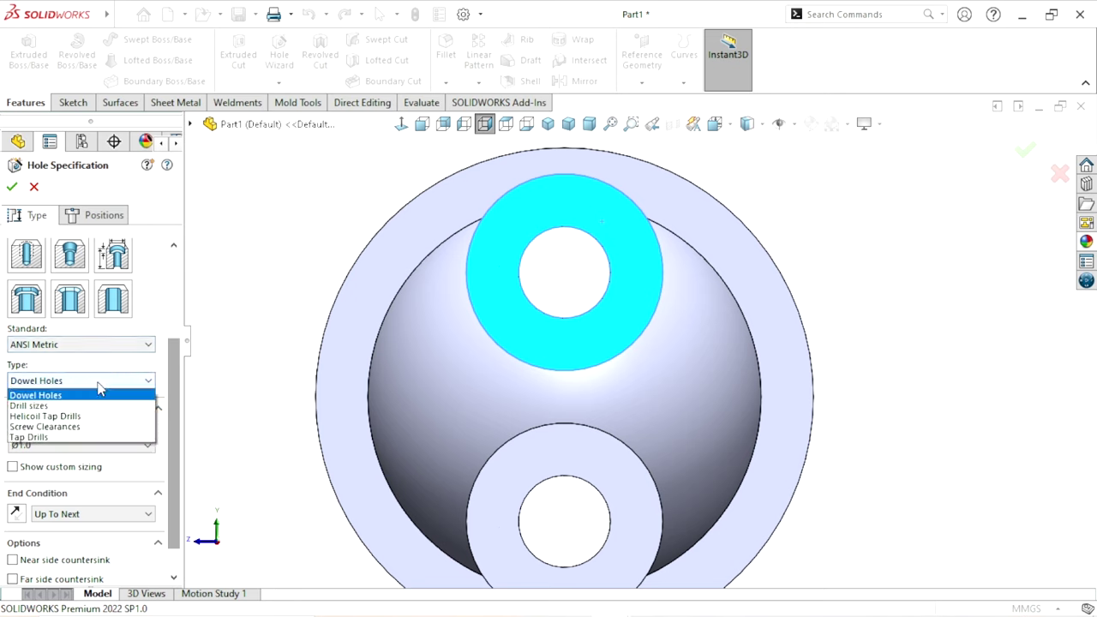
left_click(45, 404)
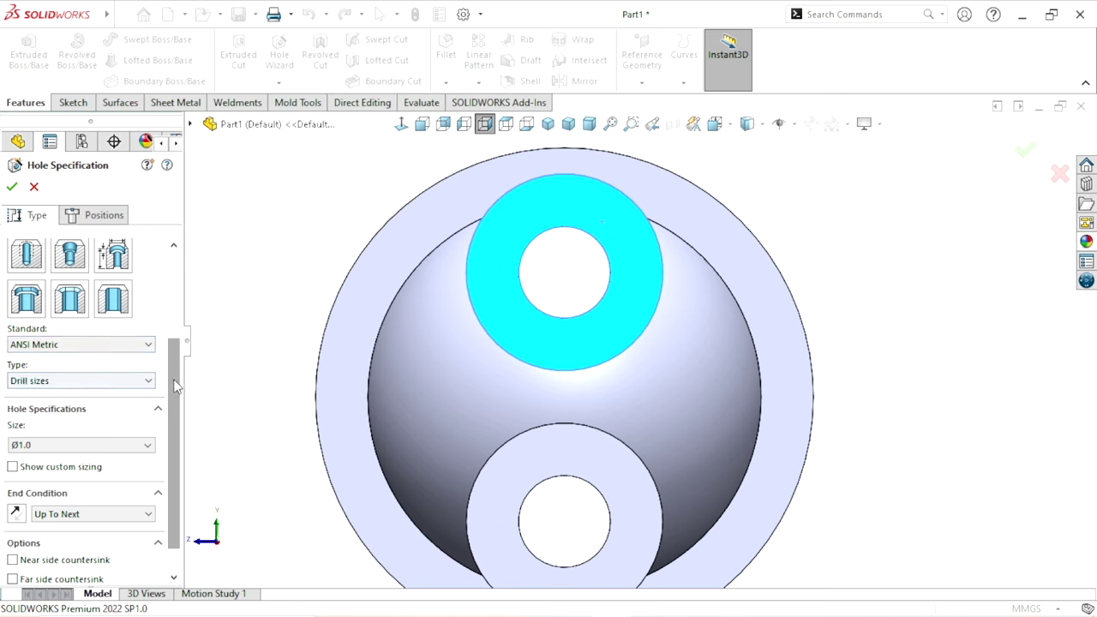
scroll(174, 386, "down", 2)
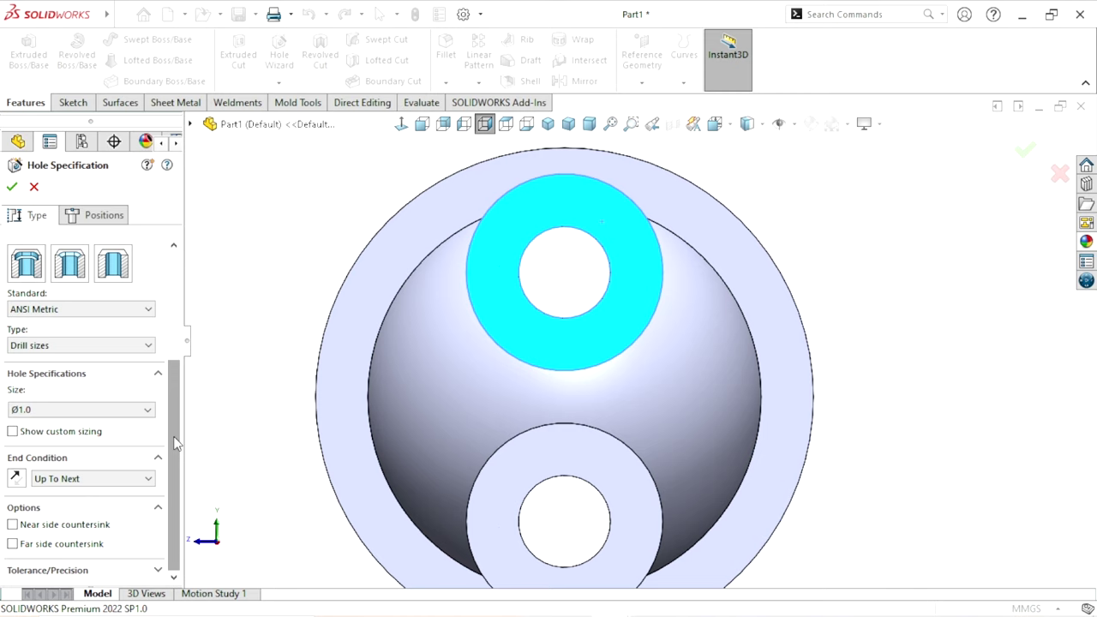
left_click(51, 410)
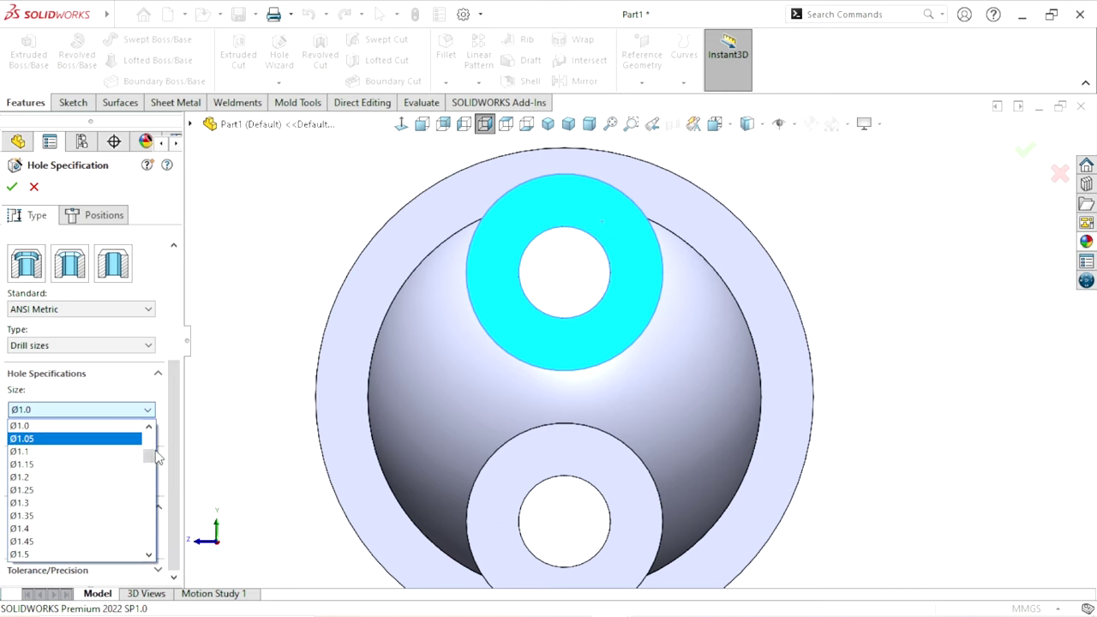
left_click_drag(150, 461, 151, 527)
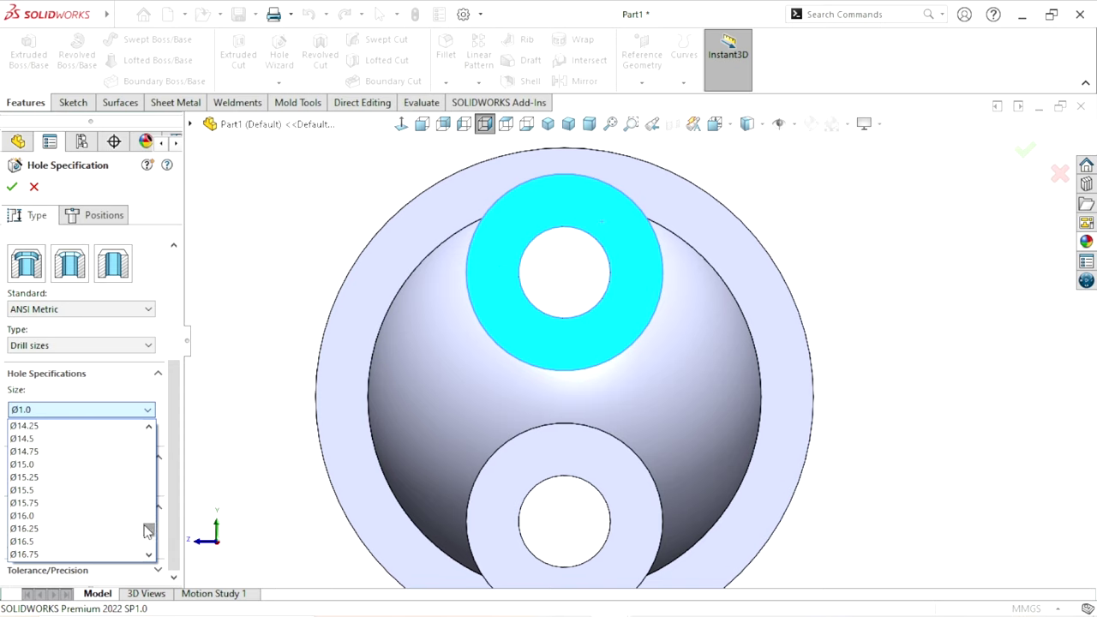
left_click(36, 439)
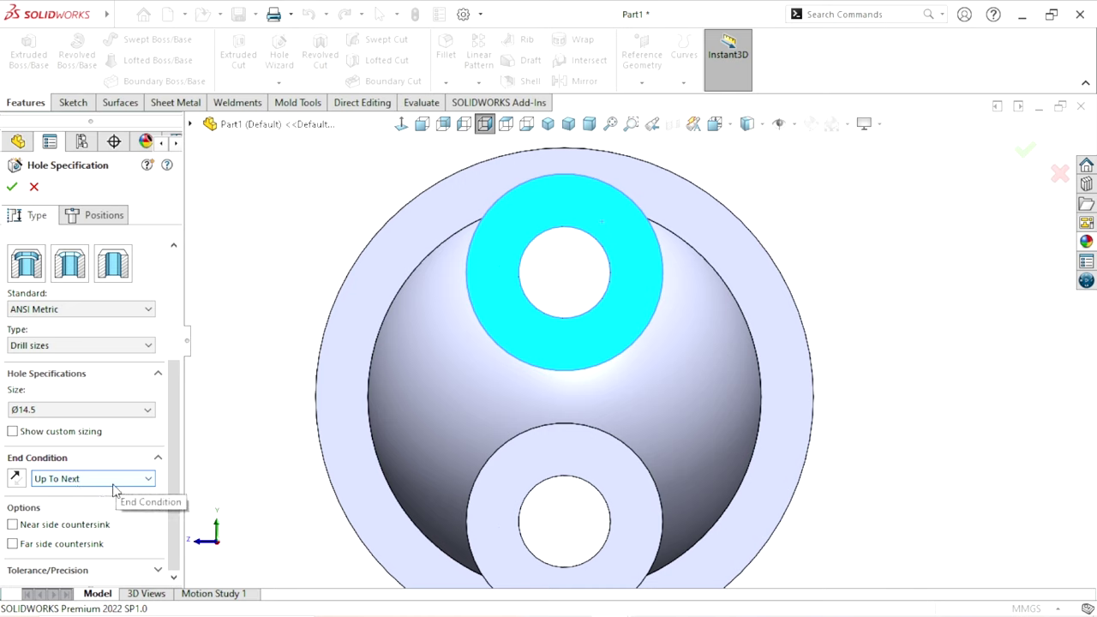
left_click(106, 215)
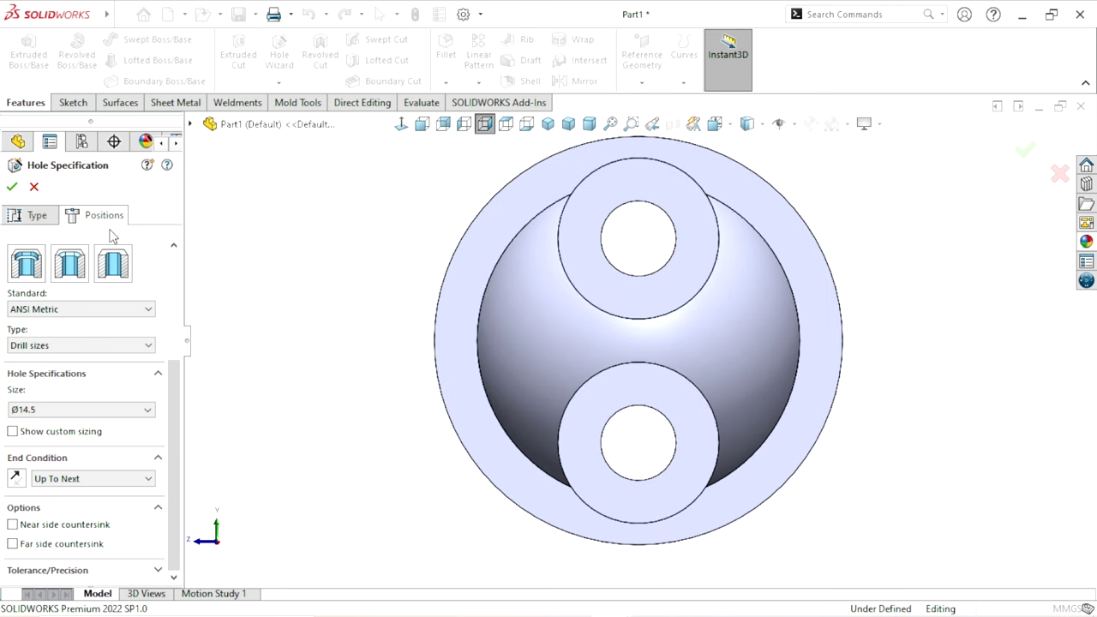
- Place a sketch point on the ring top and dimension it 62 mm vertically from the bore centre
scroll(656, 266, "down", 2)
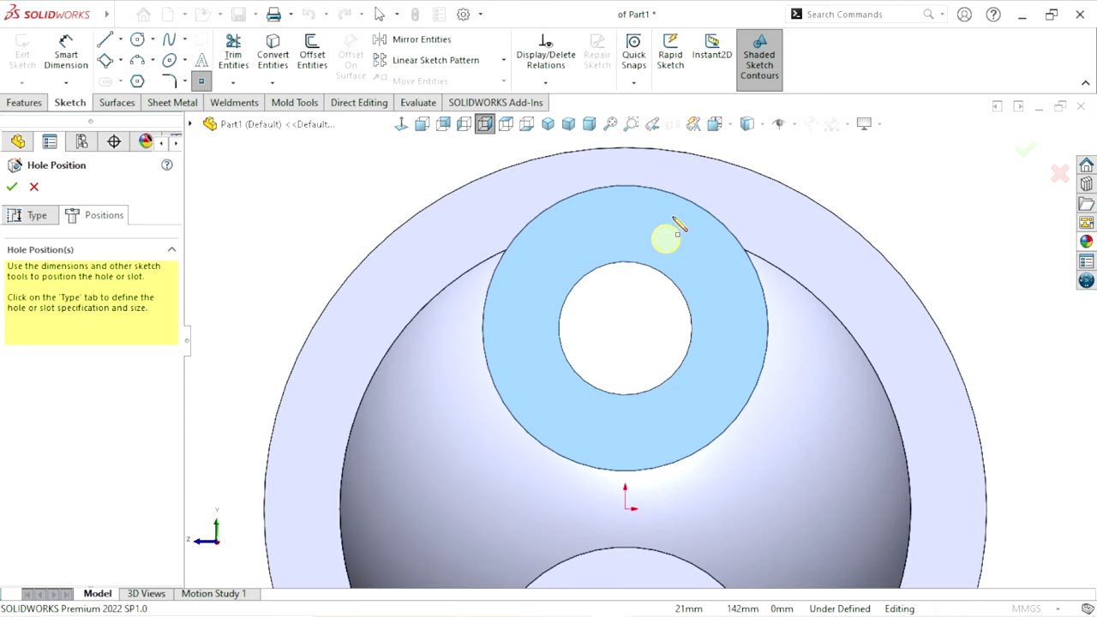
left_click(626, 212)
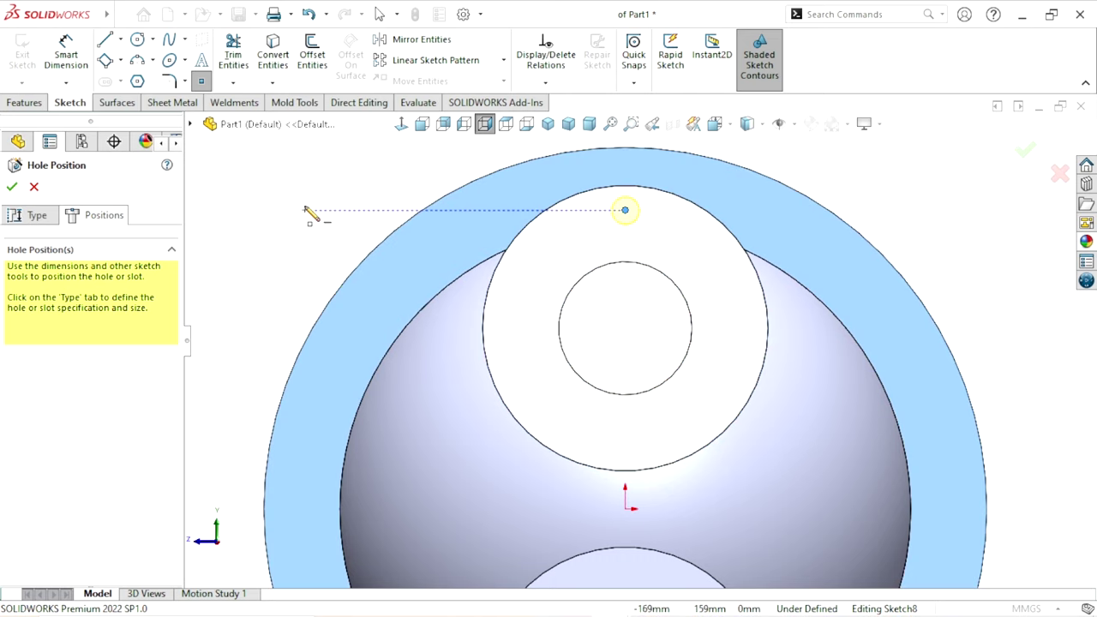
key("Escape")
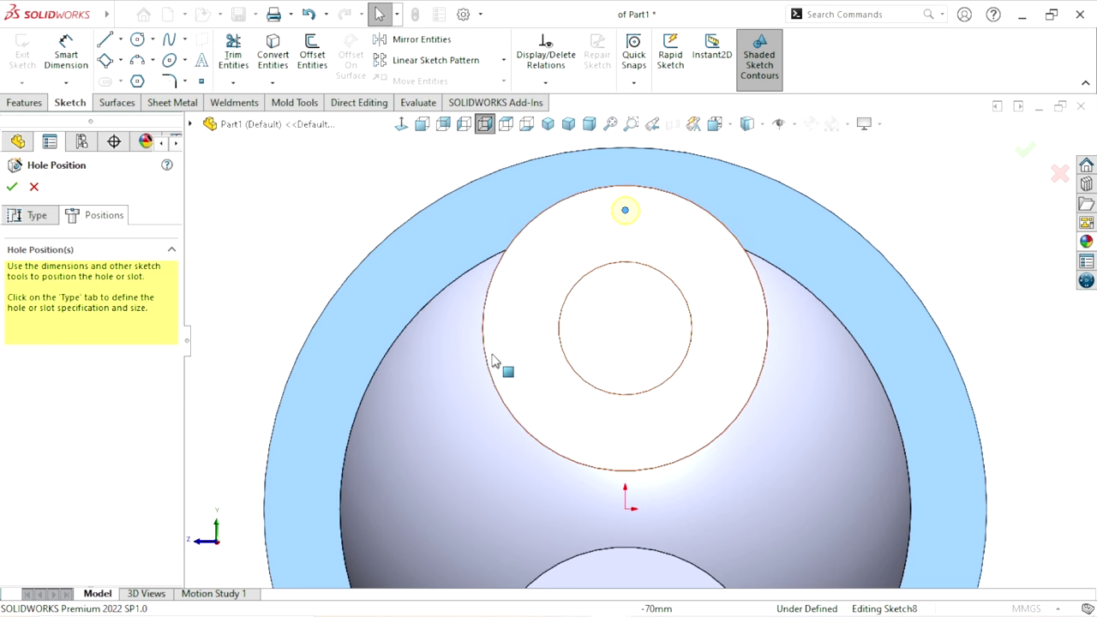
left_click(66, 54)
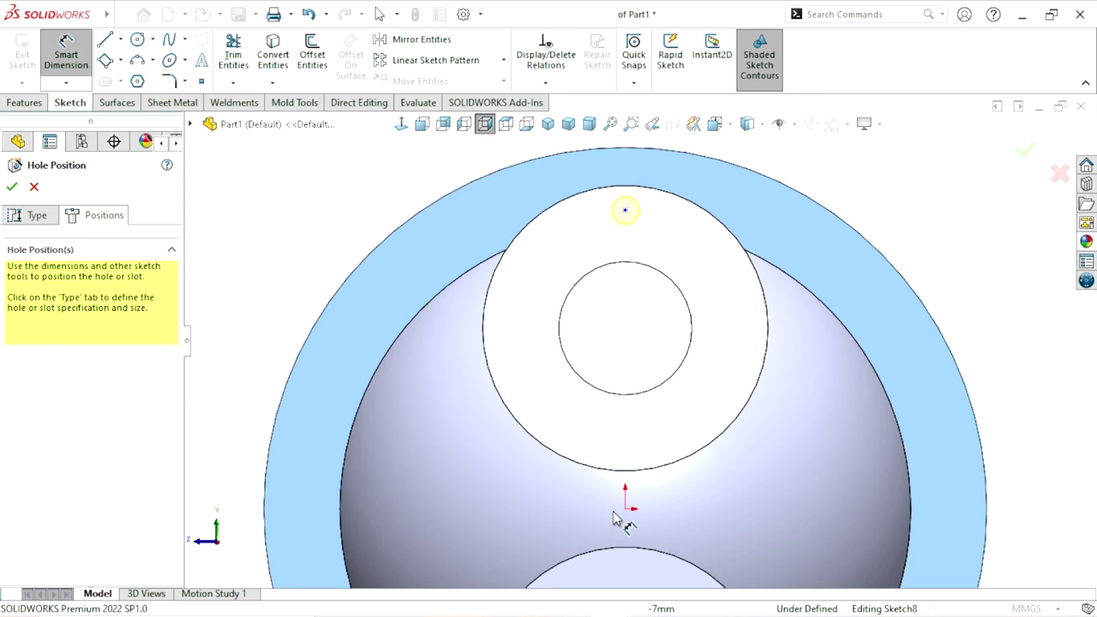
left_click(692, 327)
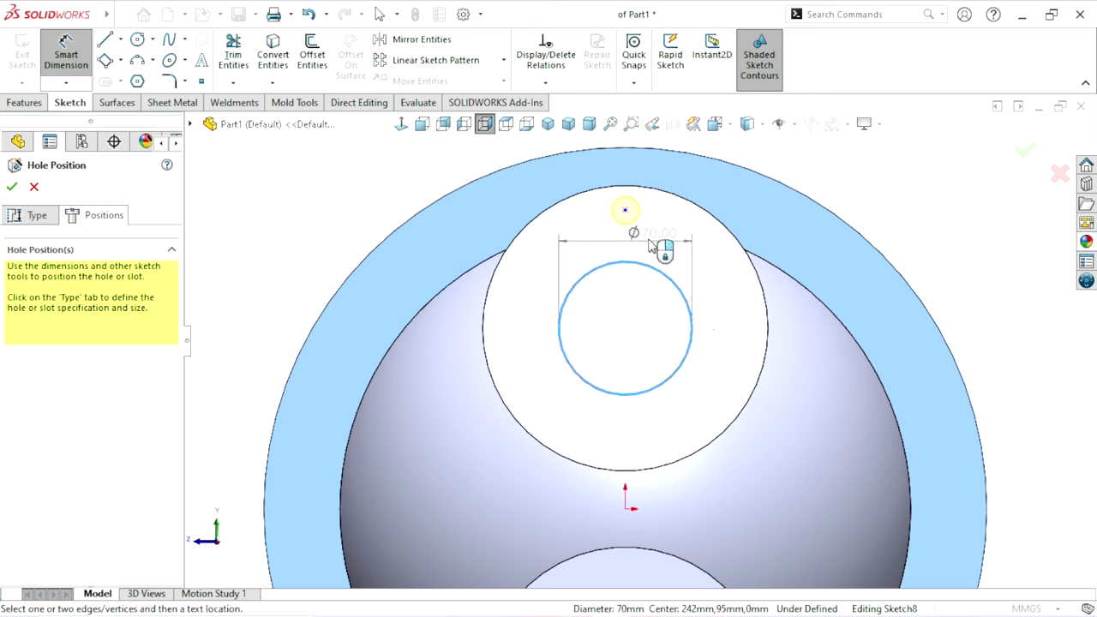
left_click(626, 211)
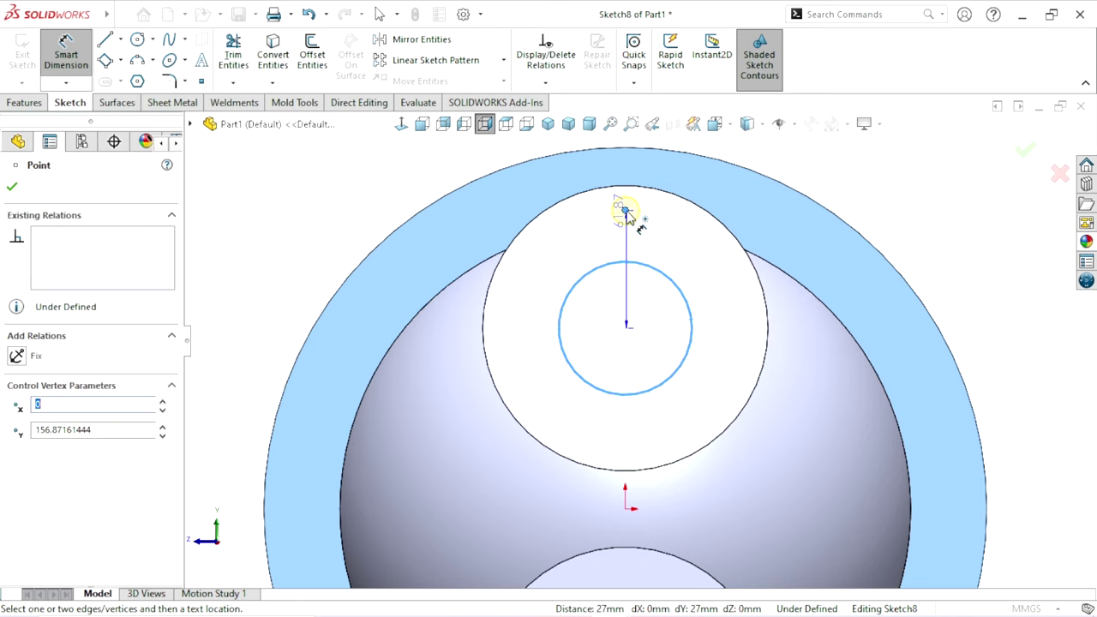
left_click(535, 286)
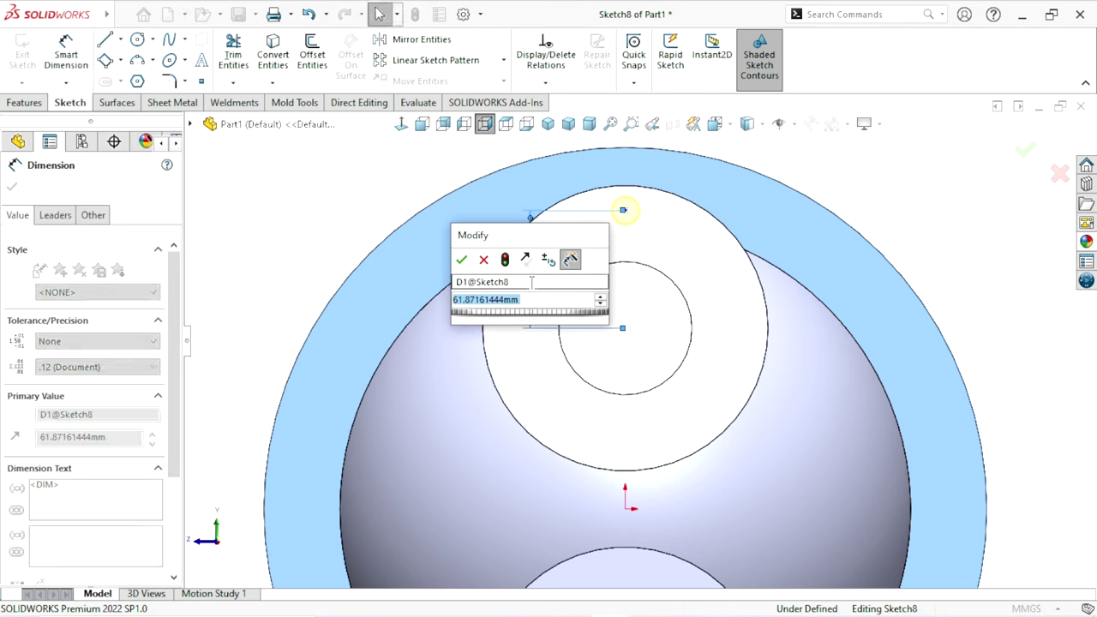
type("62")
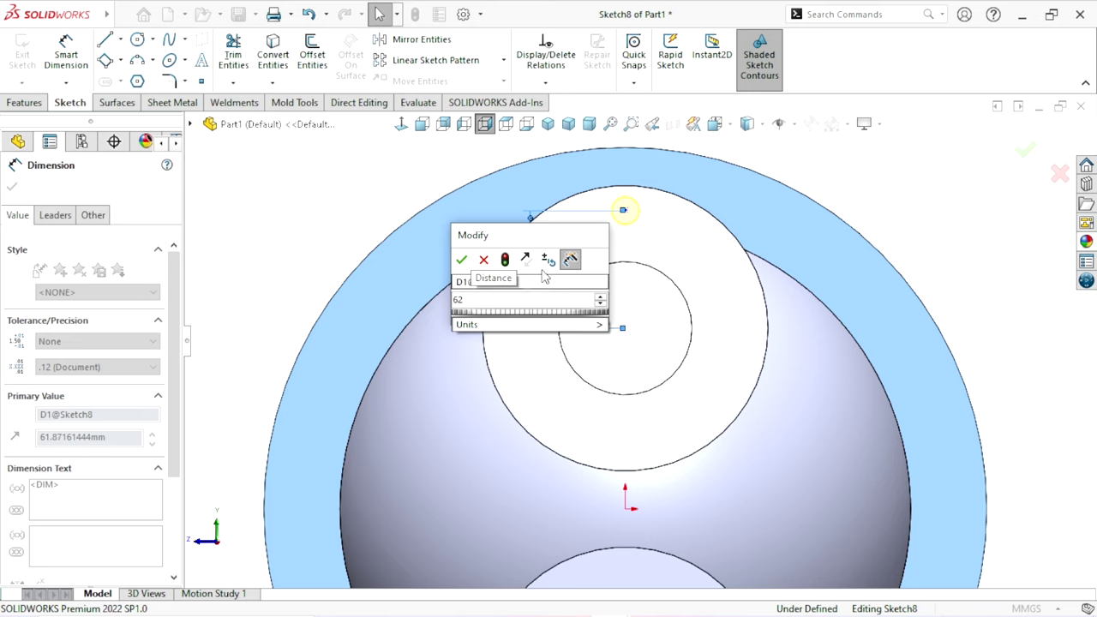
left_click(462, 260)
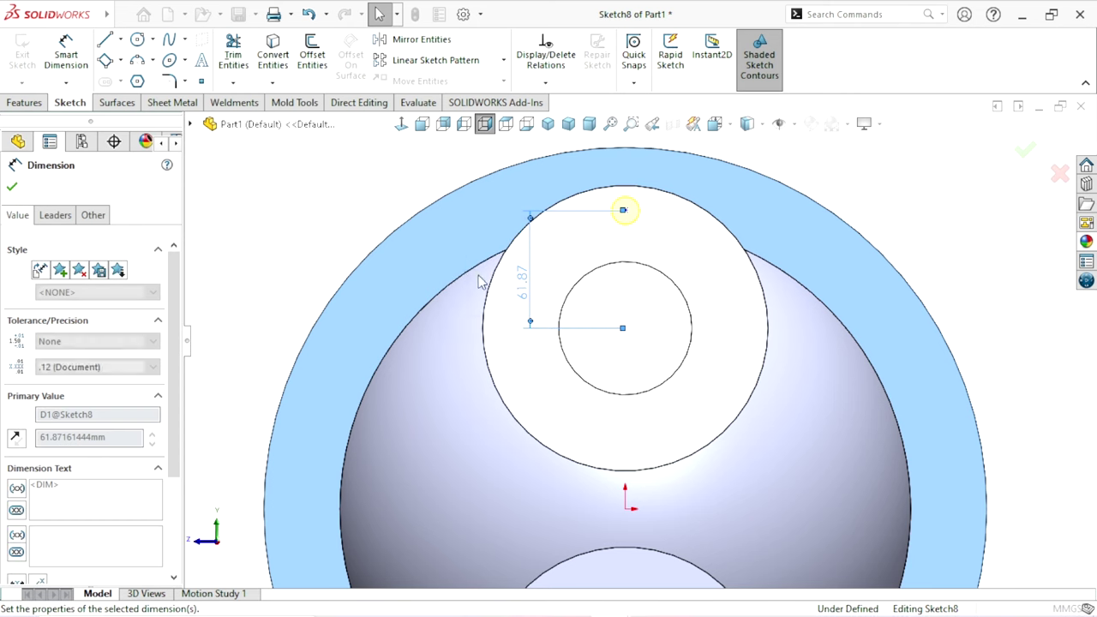
key("Escape")
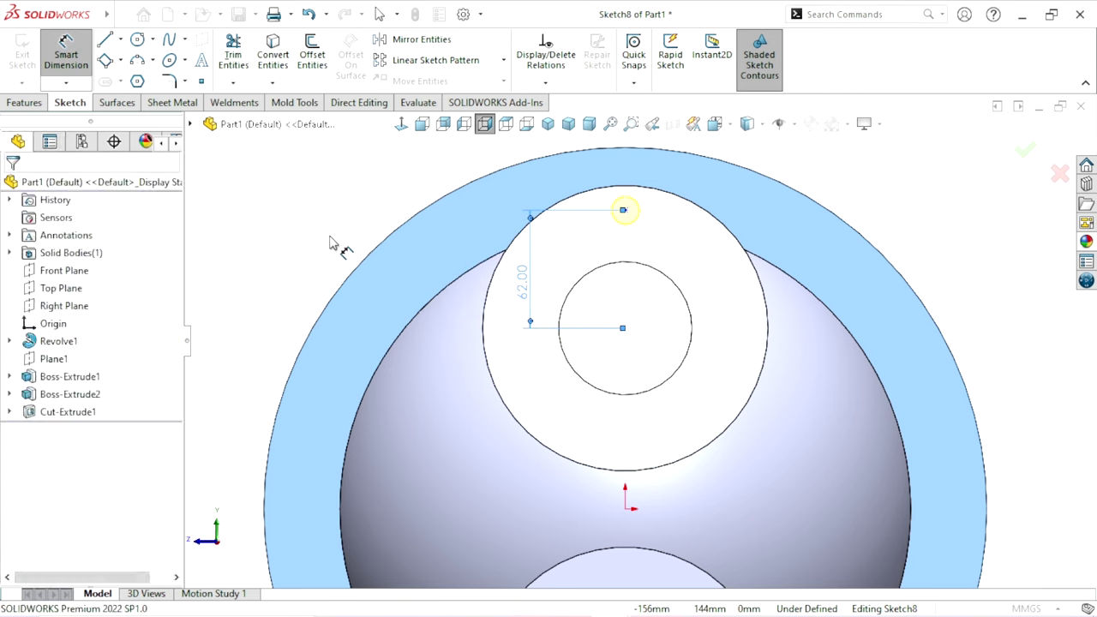
- Add a Vertical relation between the hole point and the origin, then create the Ø14.5 hole
key("Escape")
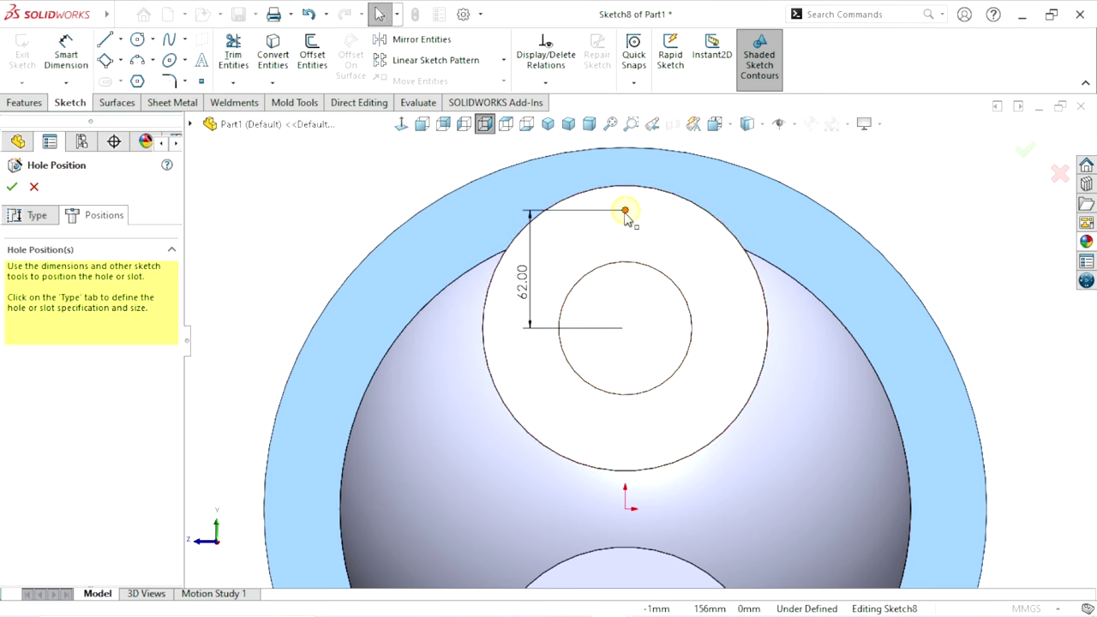
left_click(626, 211)
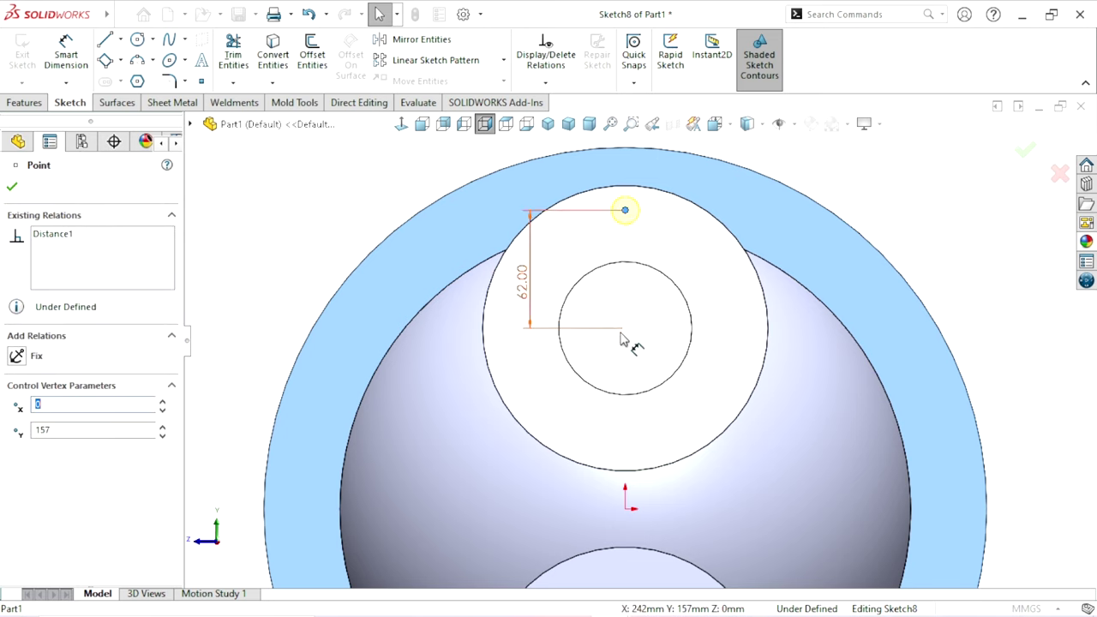
key("Escape")
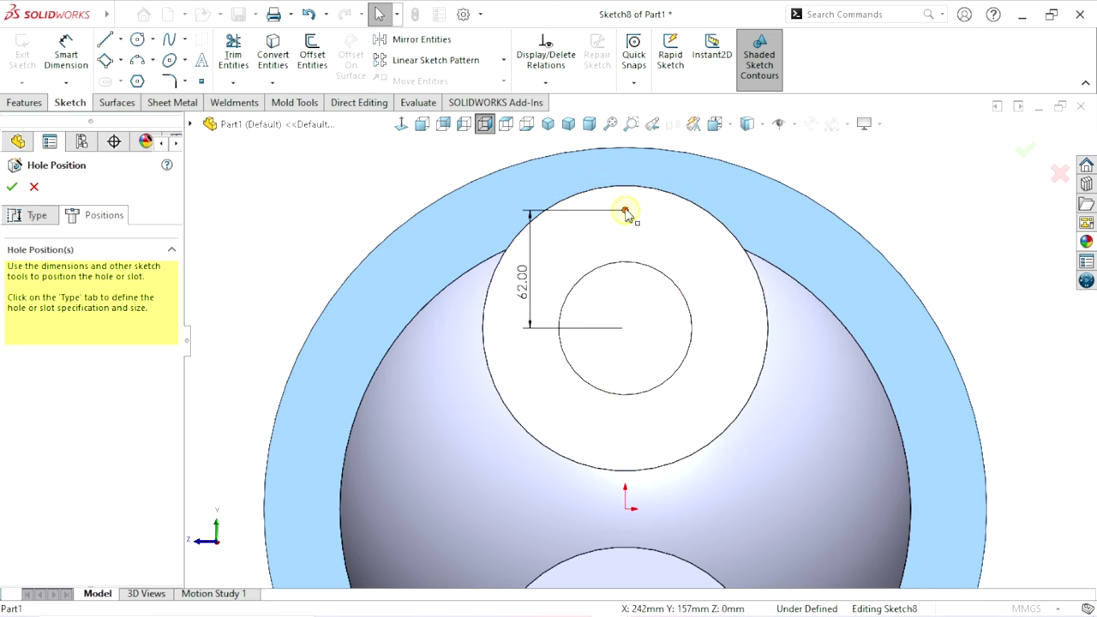
left_click(625, 212)
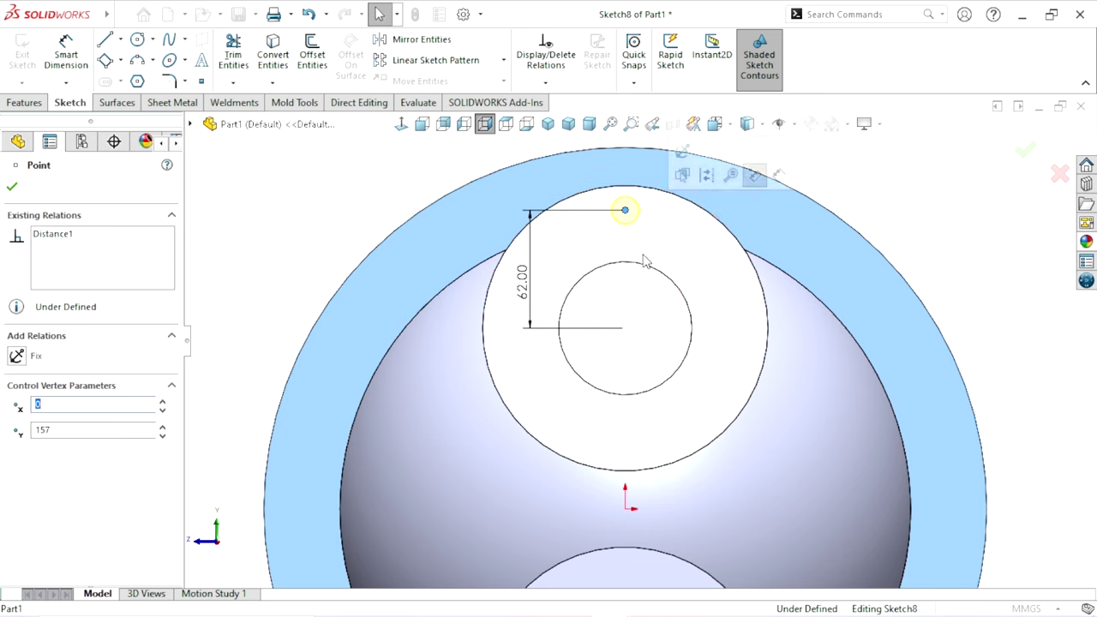
left_click(626, 511, "ctrl")
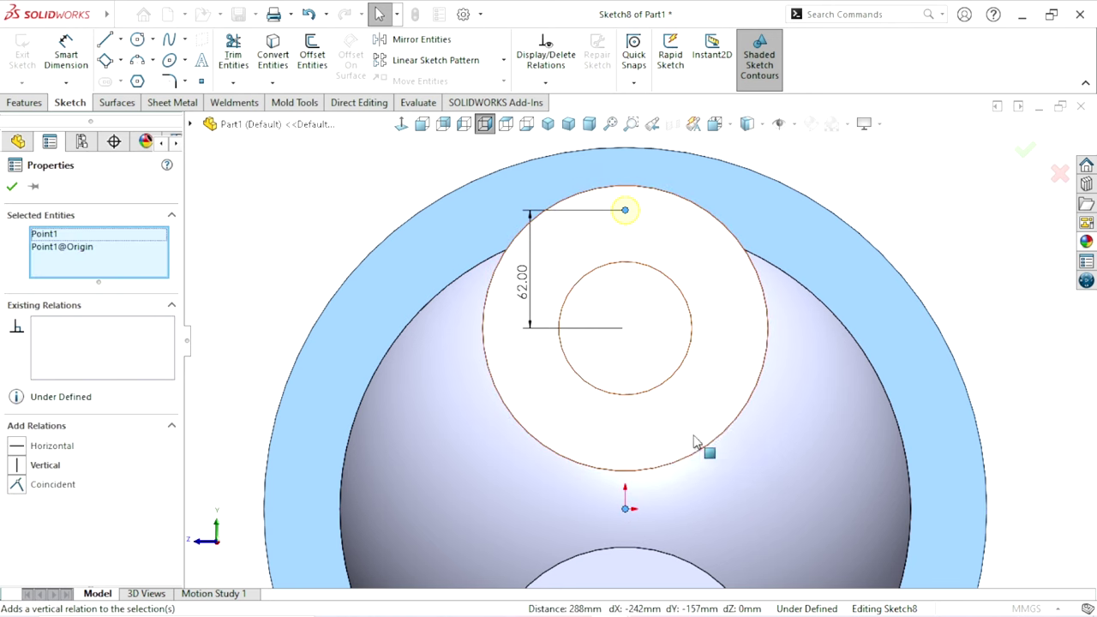
left_click(692, 436)
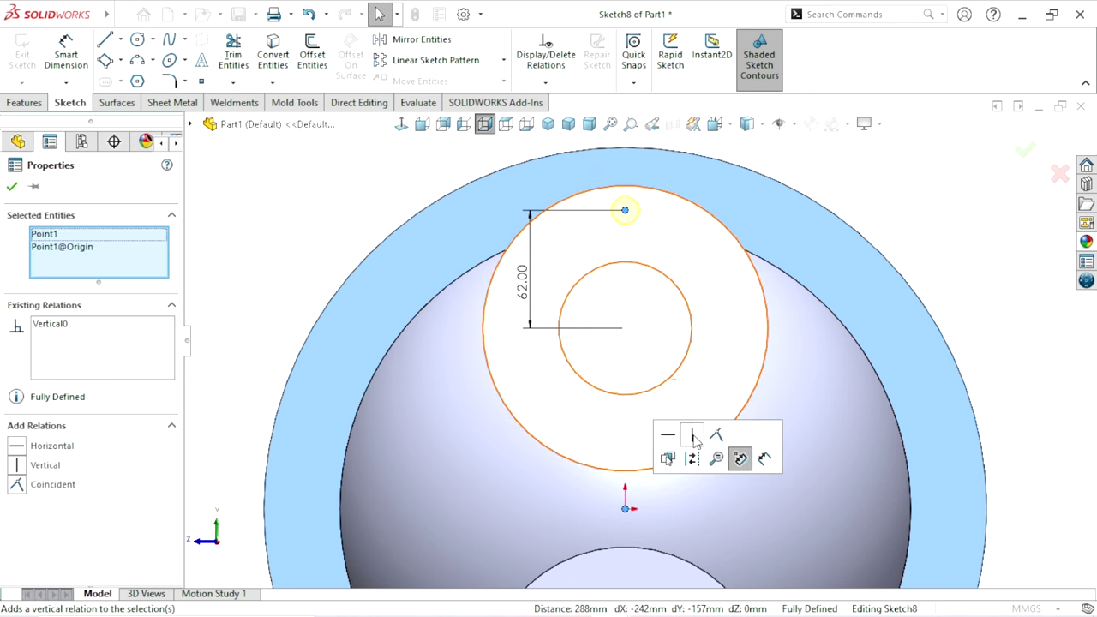
left_click(299, 235)
scroll(685, 437, "up", 3)
scroll(697, 390, "down", 1)
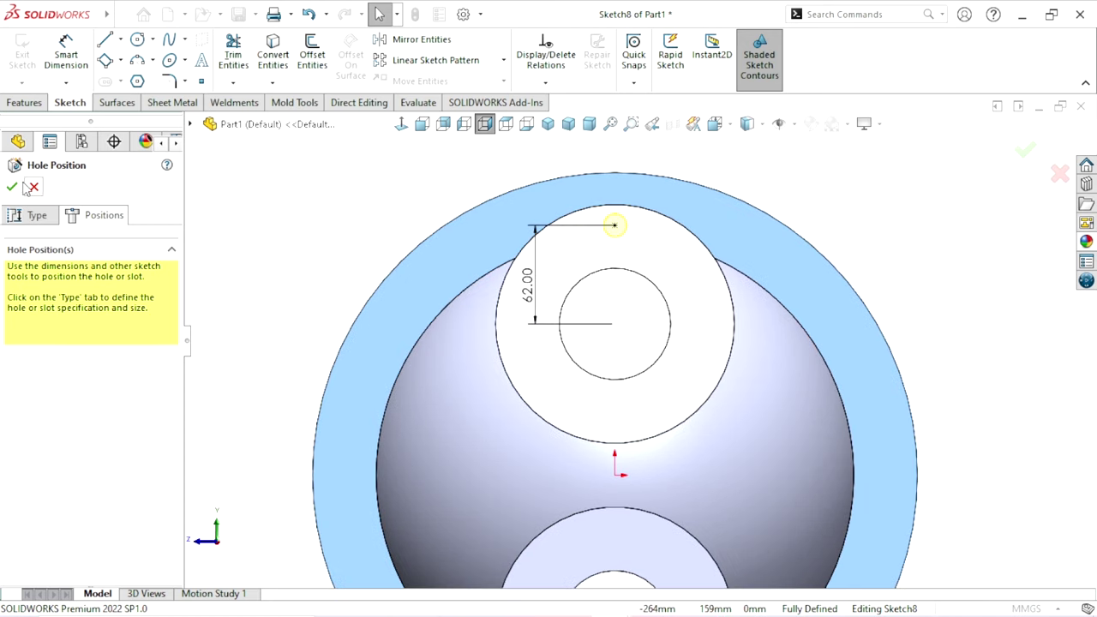
key("Return")
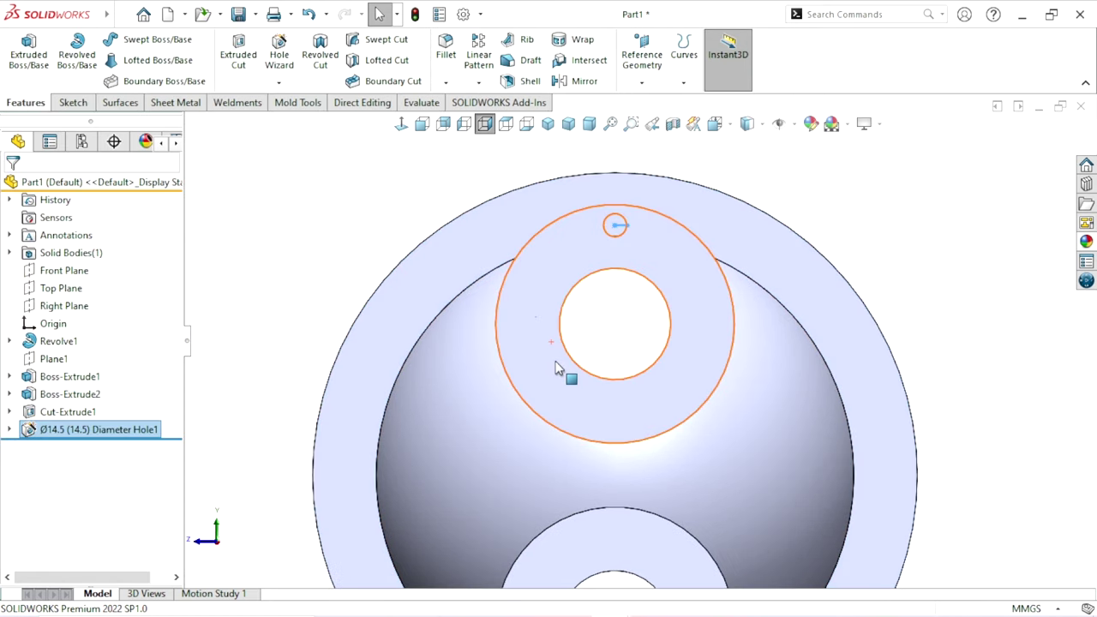
scroll(558, 364, "up", 2)
mouse_move(370, 284)
middle_mouse_down()
mouse_move(411, 372)
mouse_move(752, 274)
middle_mouse_up()
scroll(412, 372, "up", 2)
scroll(730, 338, "down", 2)
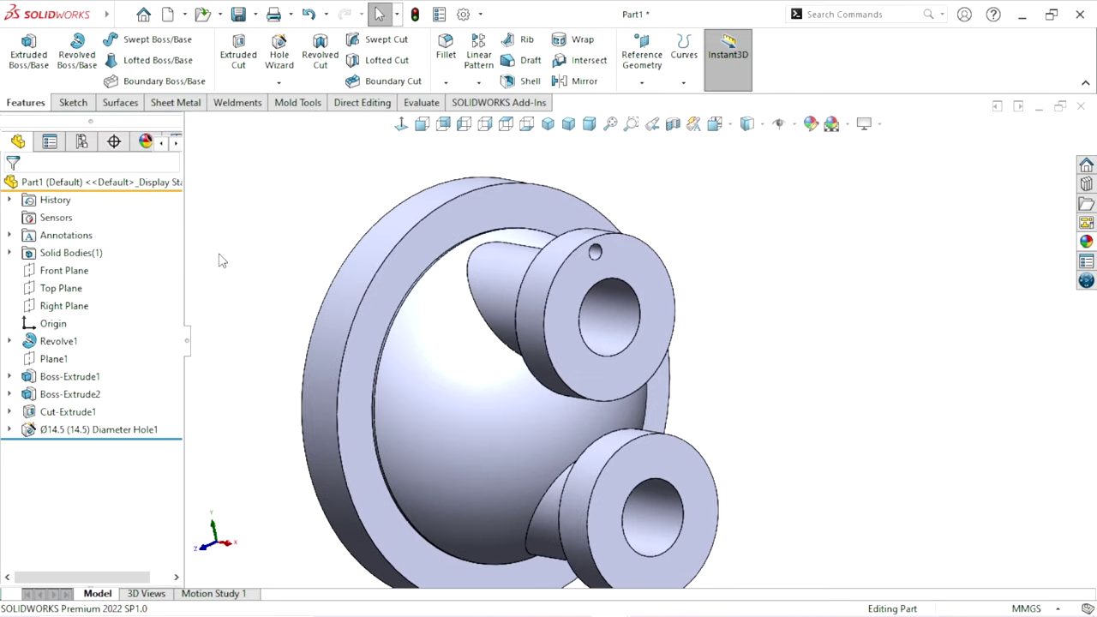
- Start a circular pattern of the Ø14.5 hole, initially picking the flange rim as axis
left_click(476, 84)
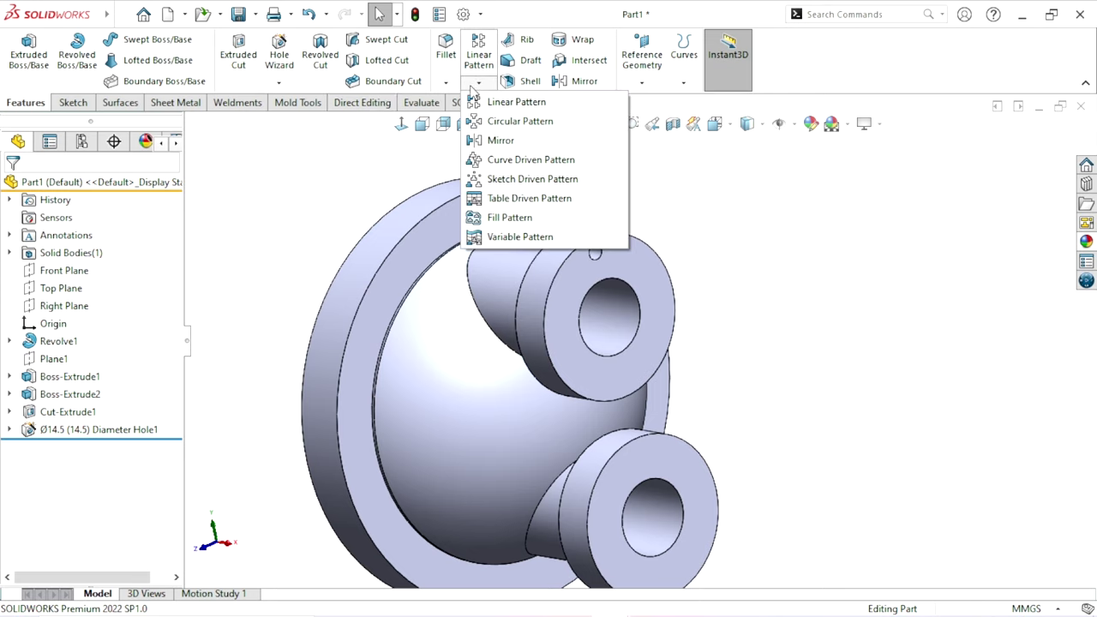
left_click(506, 126)
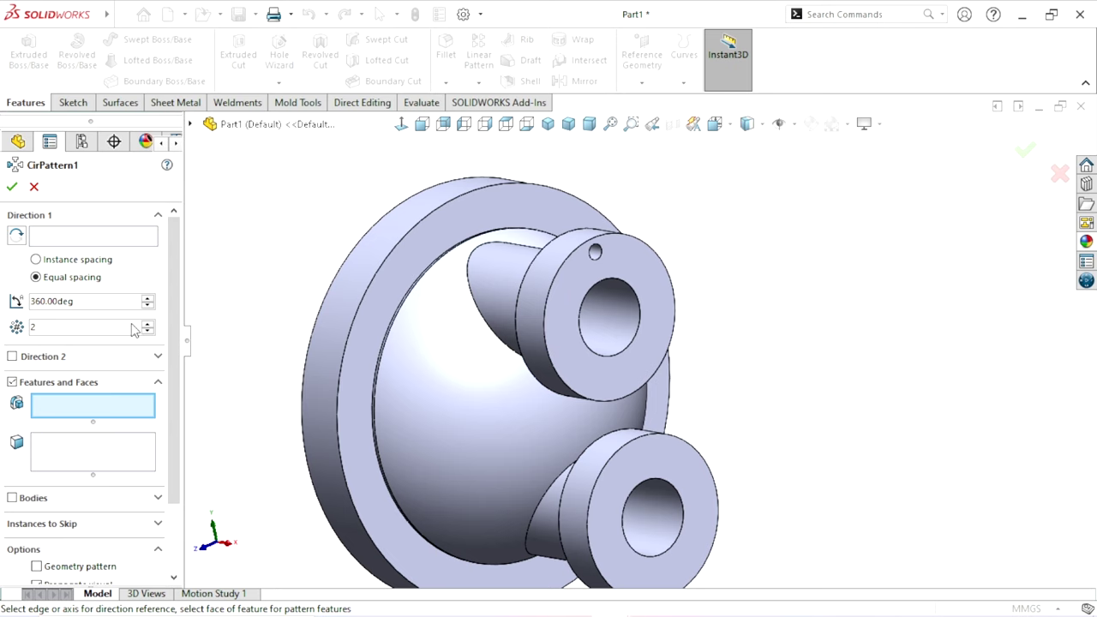
scroll(583, 244, "down", 4)
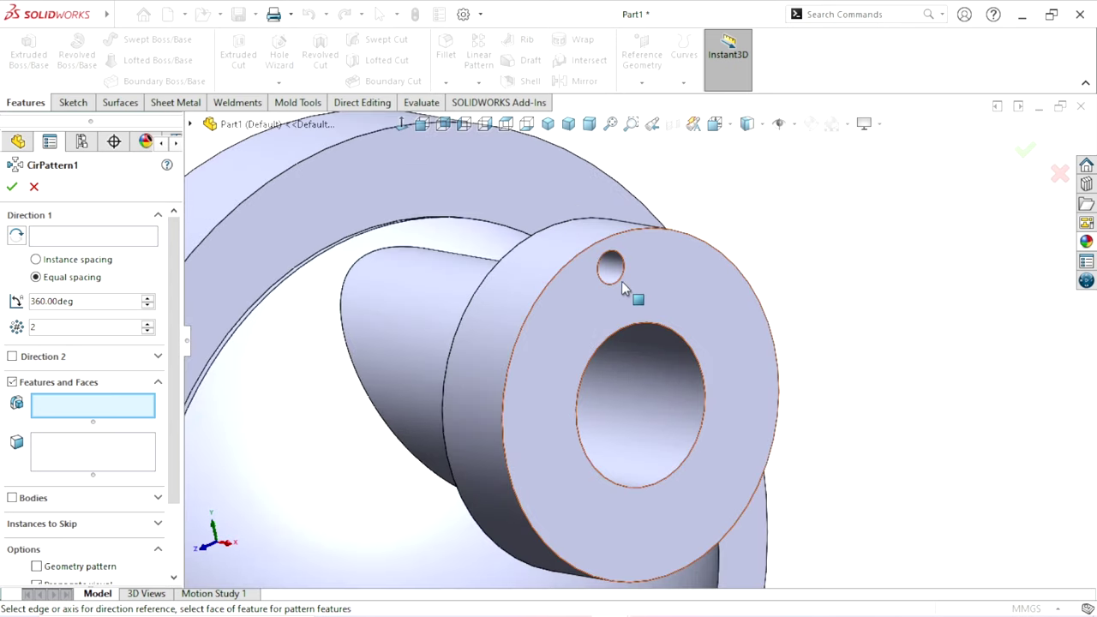
left_click(610, 276)
scroll(668, 390, "up", 3)
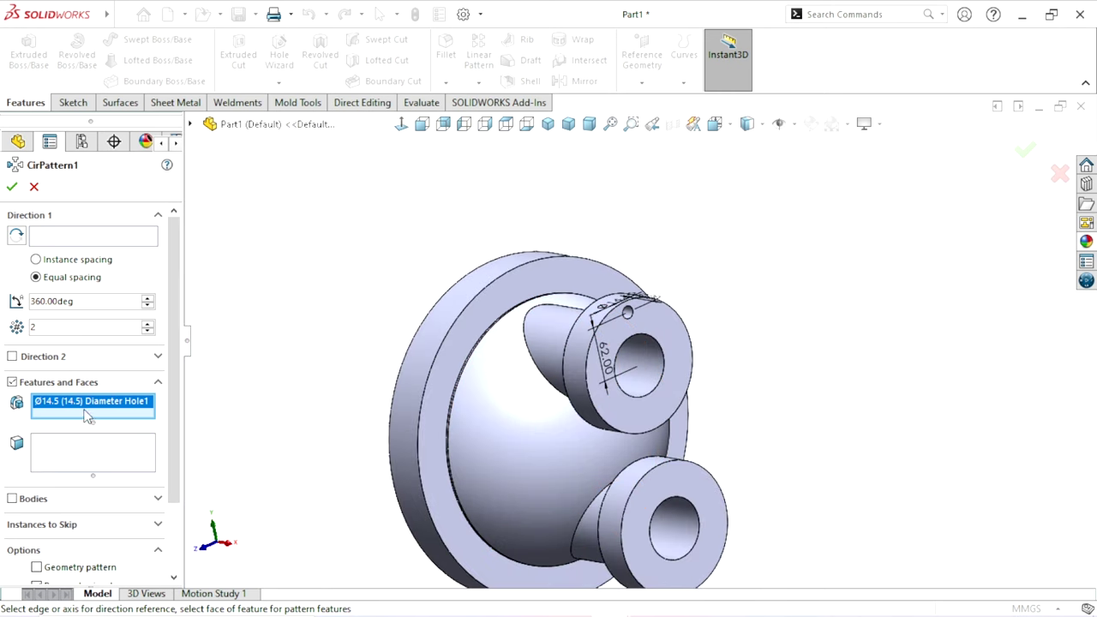
scroll(674, 390, "up", 2)
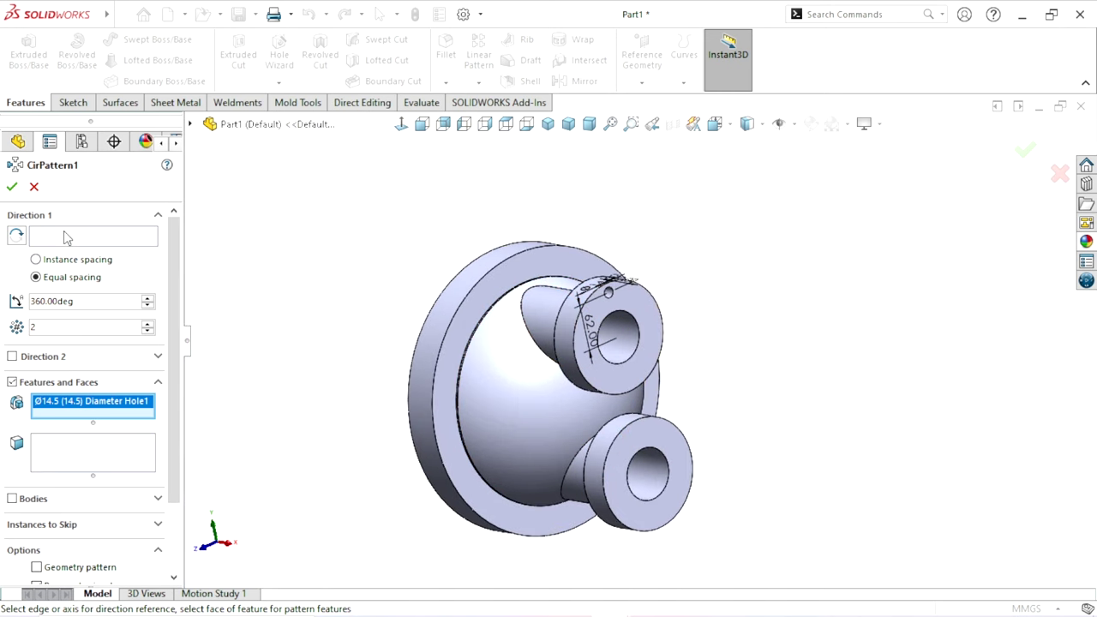
left_click(67, 238)
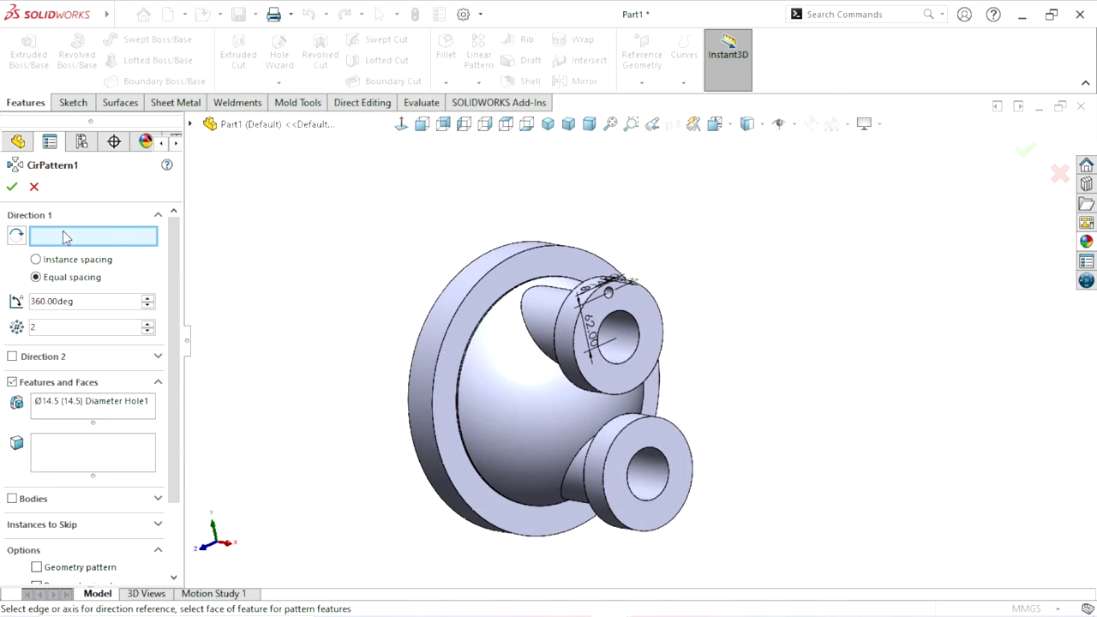
left_click(647, 413)
middle_click_drag(680, 417, 518, 403)
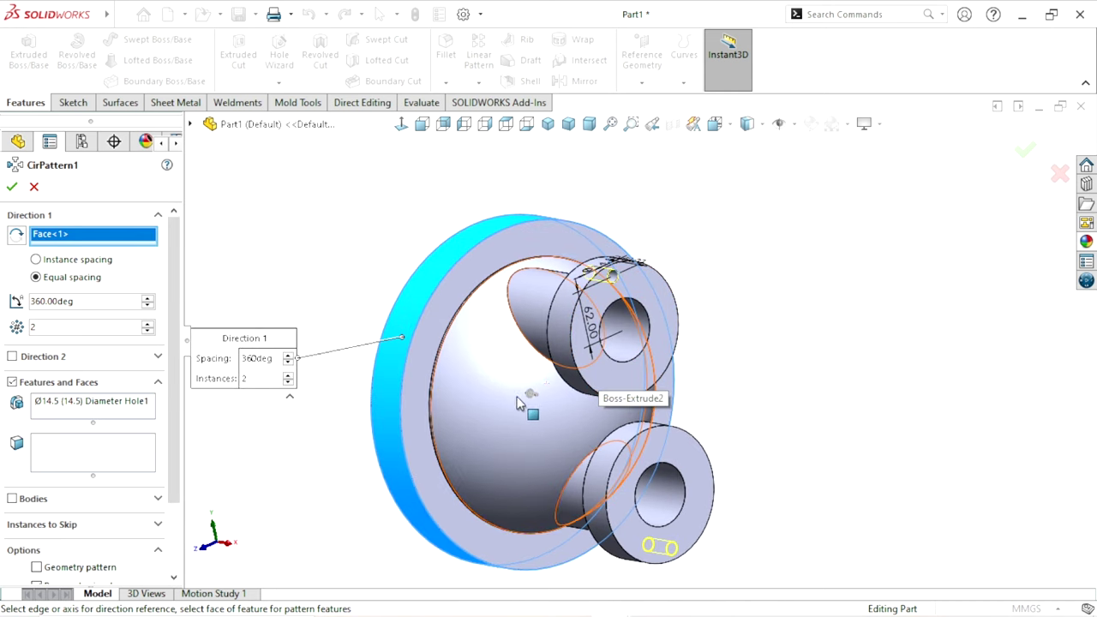
- Switch the pattern axis to the upper nozzle's cylindrical face and set 10 equal instances over 360°
right_click(69, 238)
left_click(172, 245)
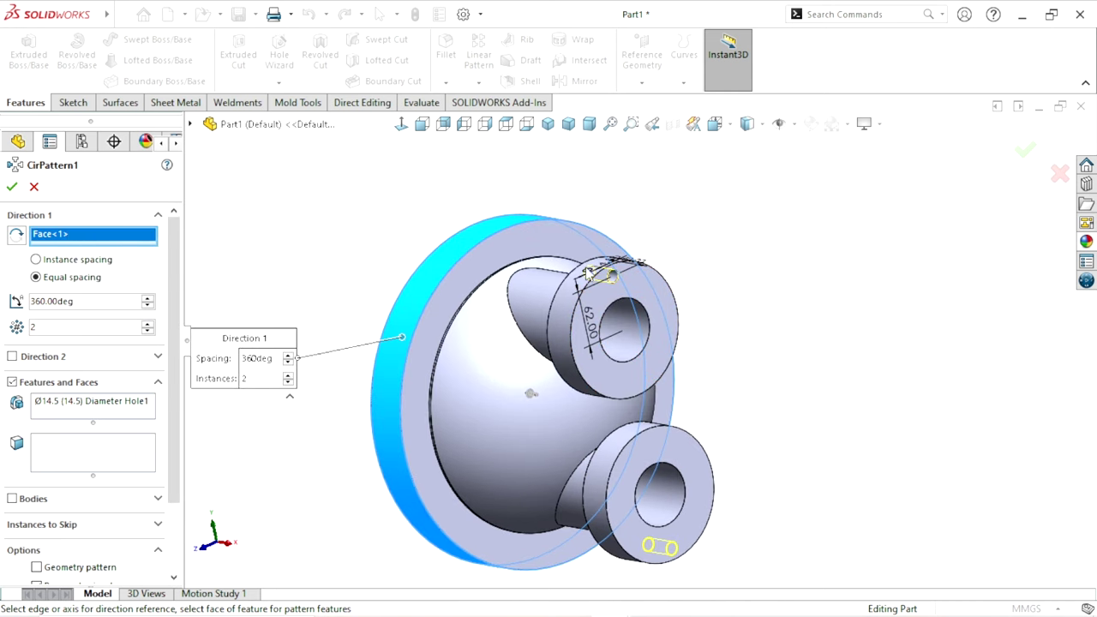
scroll(539, 300, "down", 3)
left_click(572, 283)
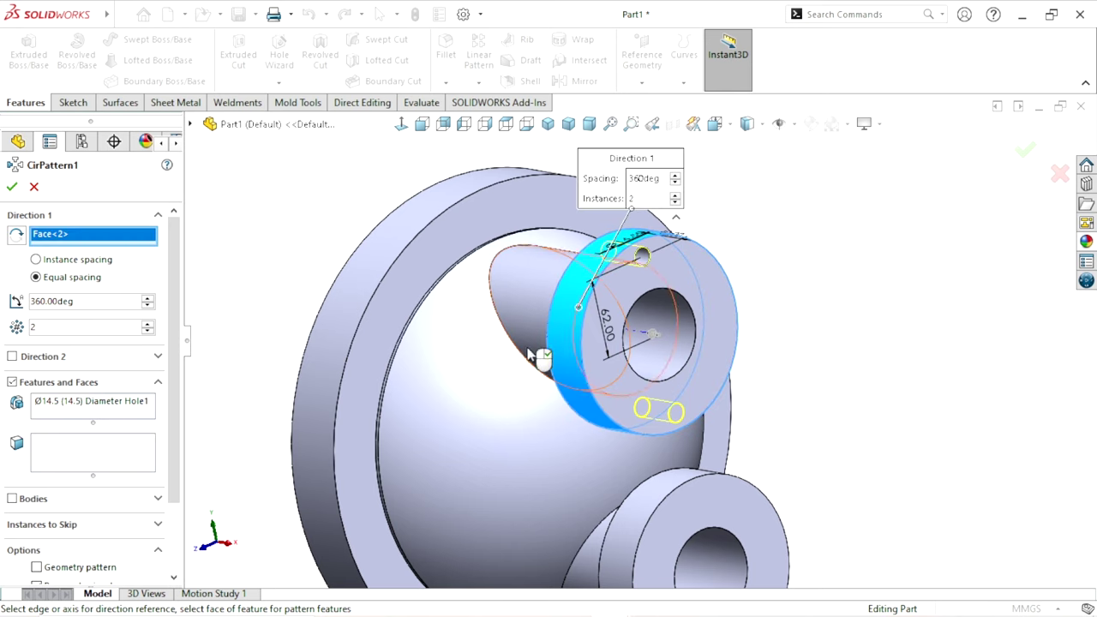
scroll(683, 415, "up", 2)
scroll(683, 416, "up", 3)
scroll(683, 416, "down", 2)
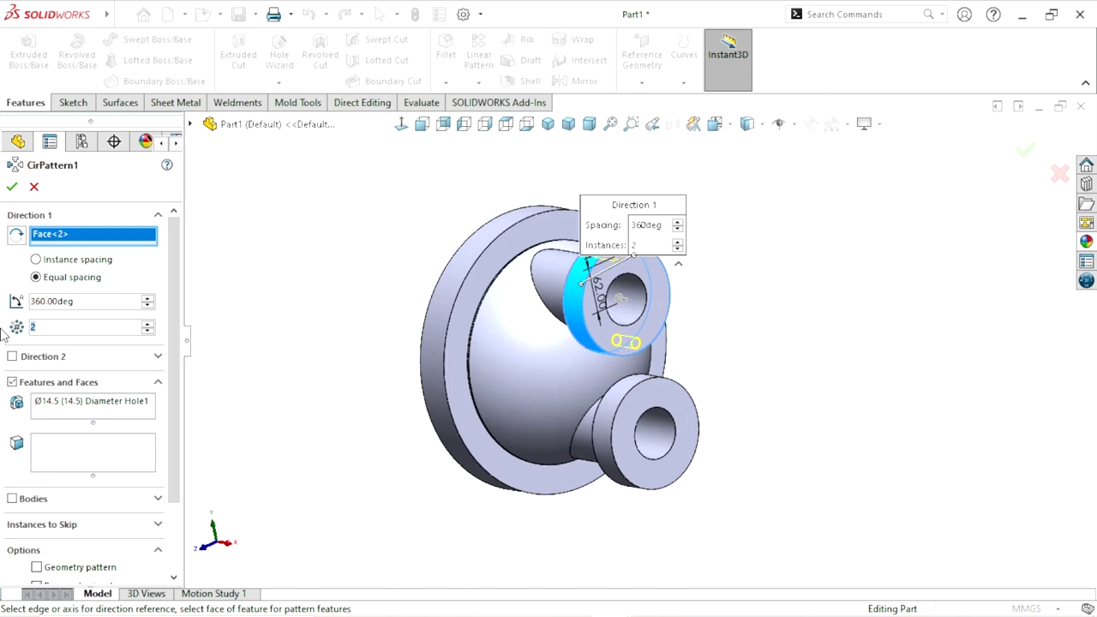
left_click(92, 327)
type("10")
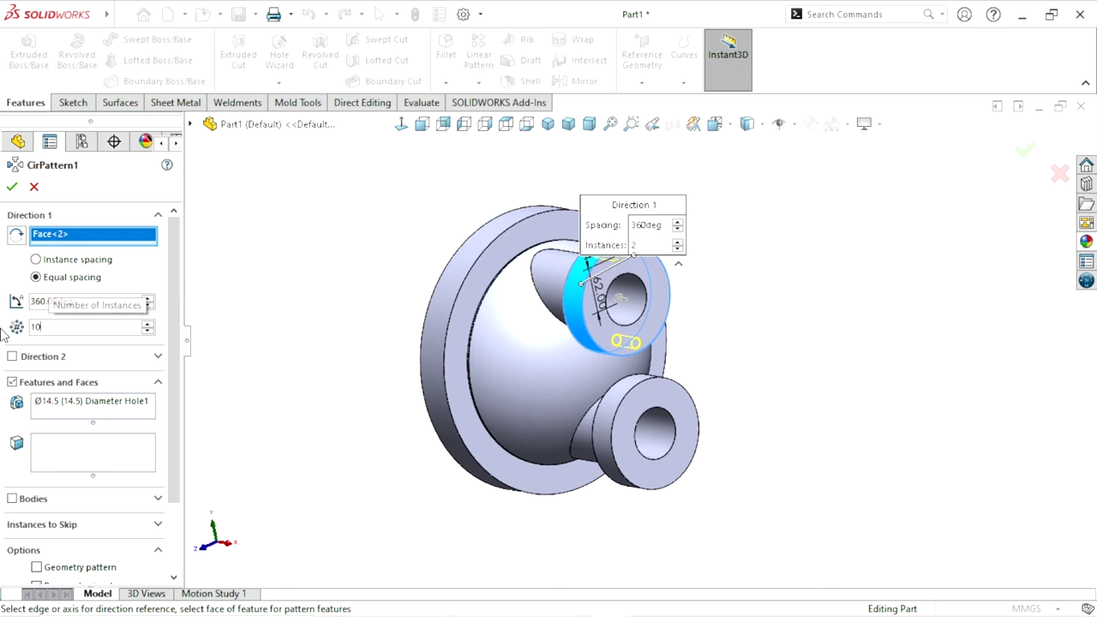
key("Return")
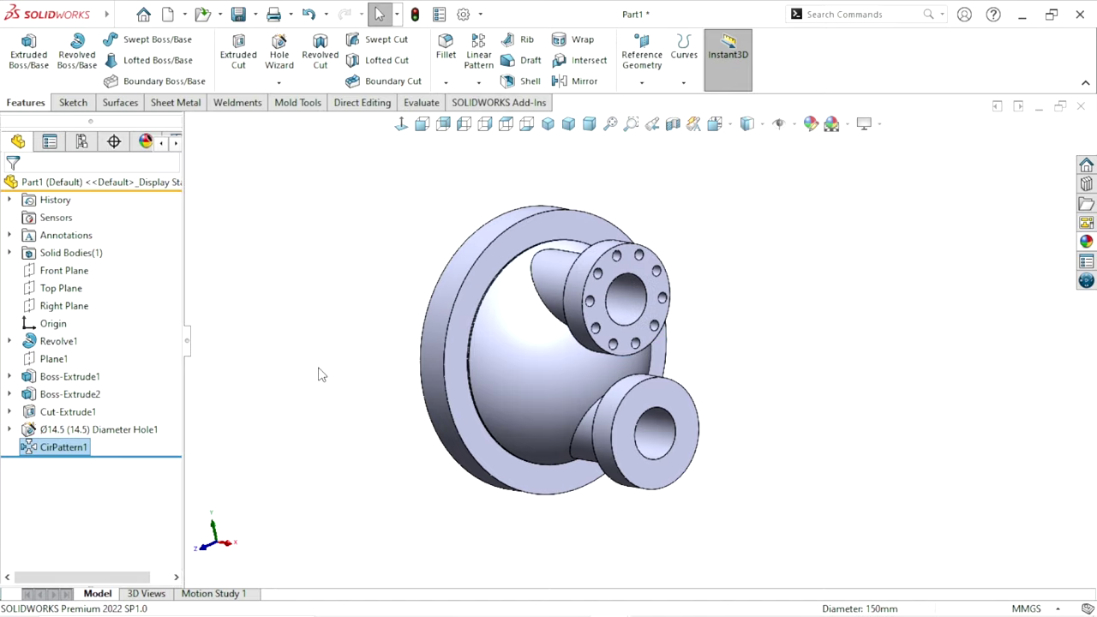
mouse_move(341, 374)
middle_mouse_down()
mouse_move(763, 383)
mouse_move(546, 313)
mouse_move(626, 306)
middle_mouse_up()
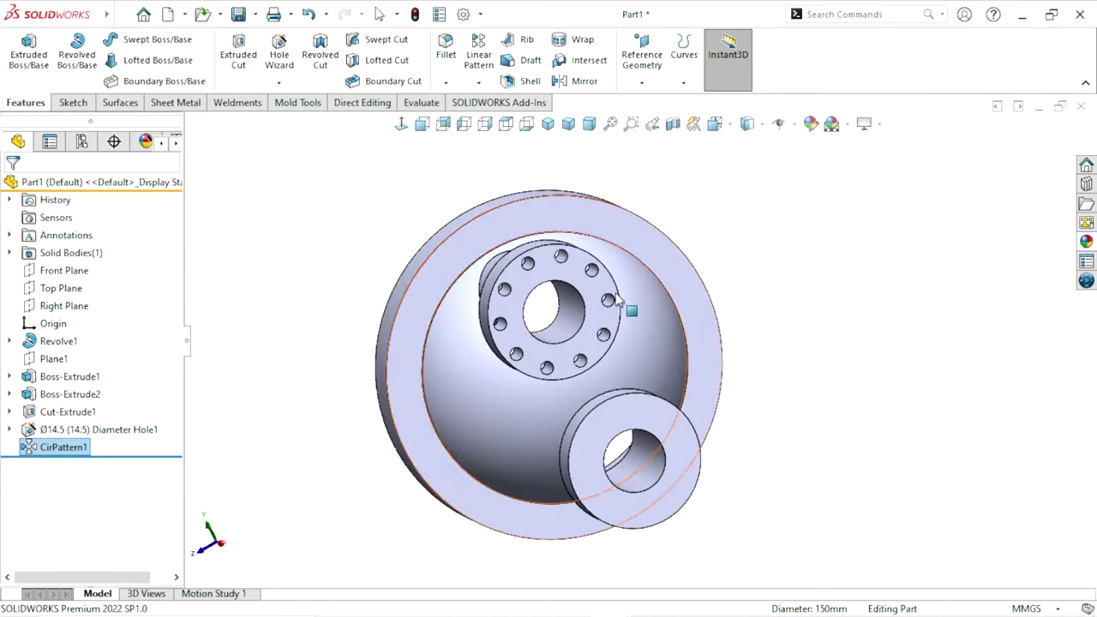
left_click(478, 83)
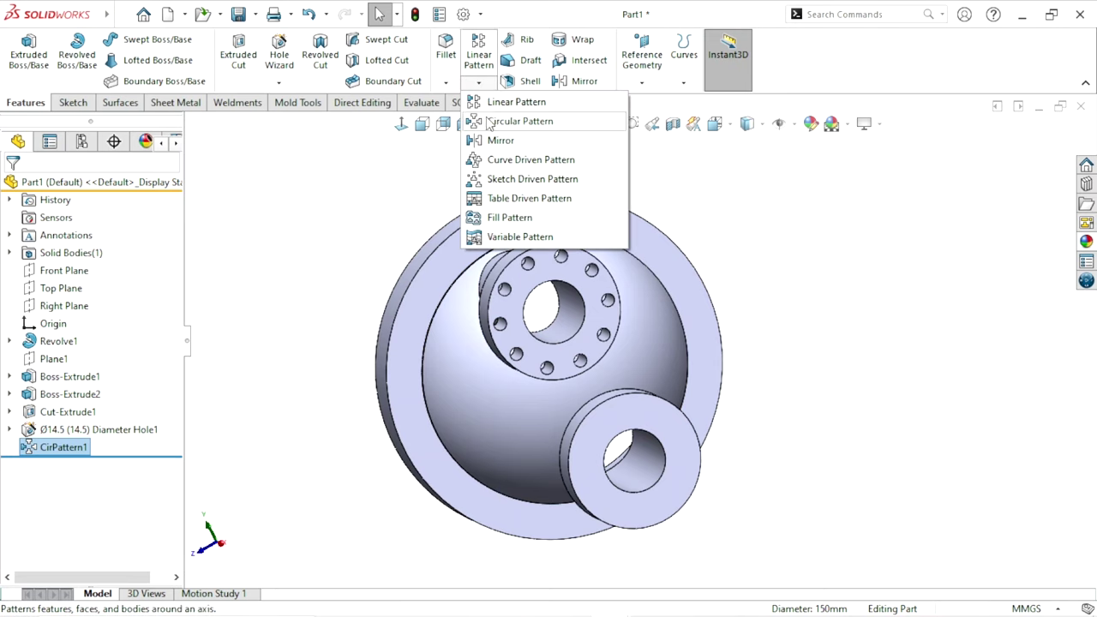
- Create Mirror1 about the Top Plane, mirroring Diameter Hole1 and CirPattern1
left_click(457, 161)
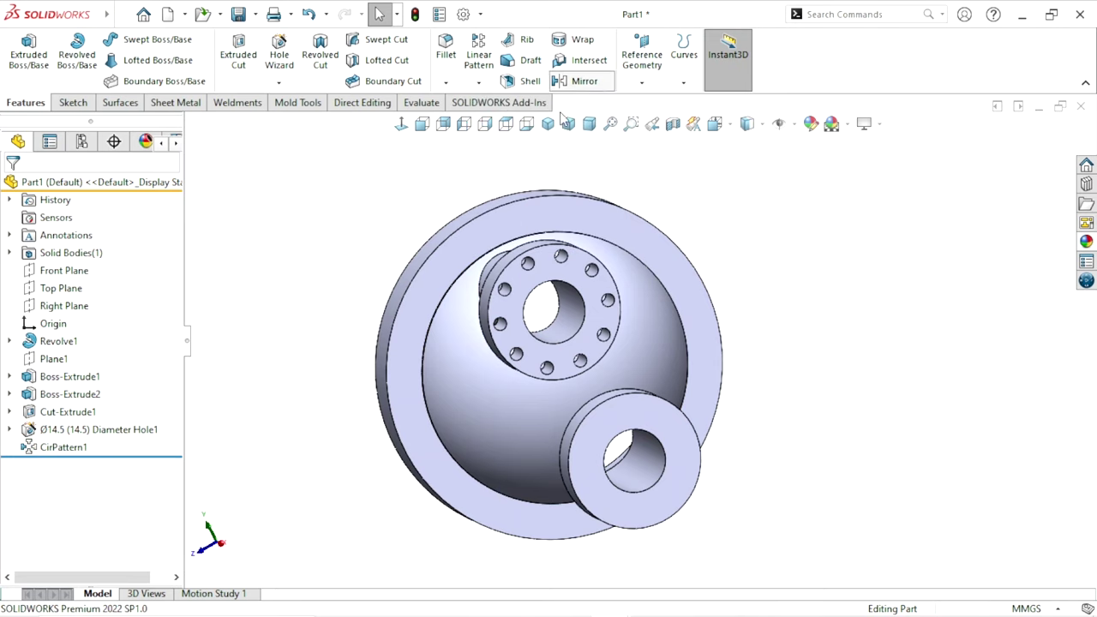
left_click(583, 80)
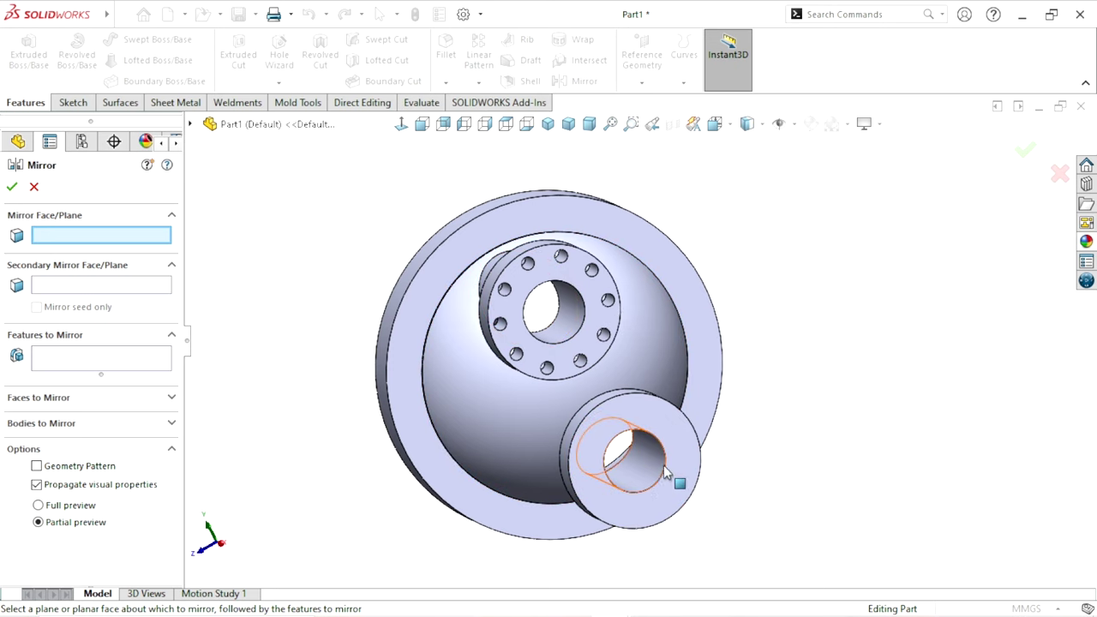
mouse_move(274, 312)
middle_mouse_down()
mouse_move(320, 257)
mouse_move(422, 177)
middle_mouse_up()
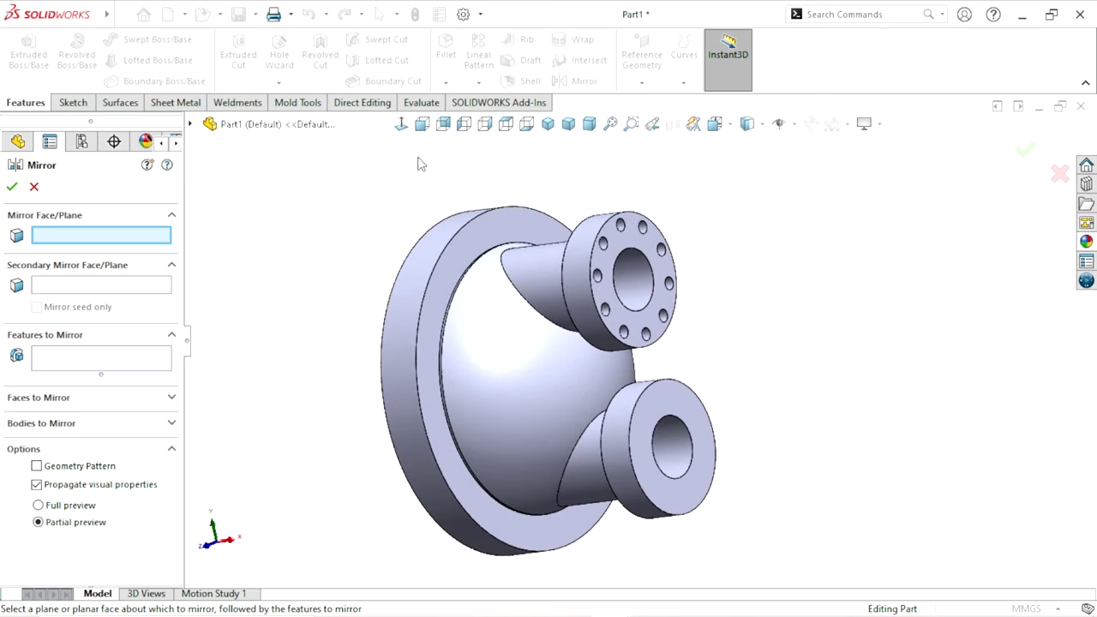
left_click(191, 125)
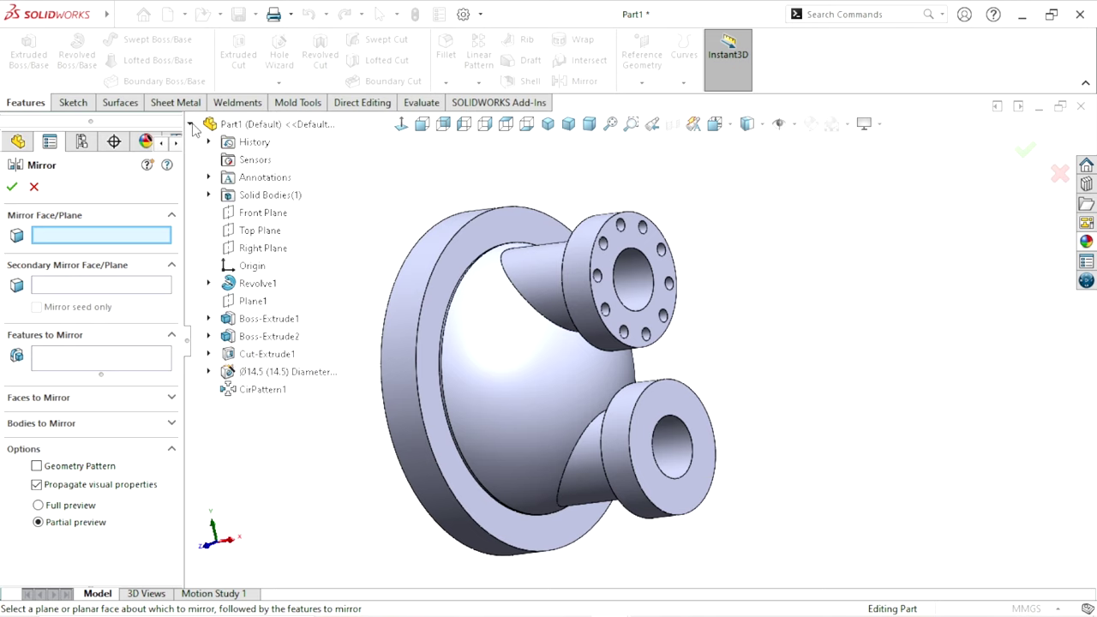
left_click(248, 231)
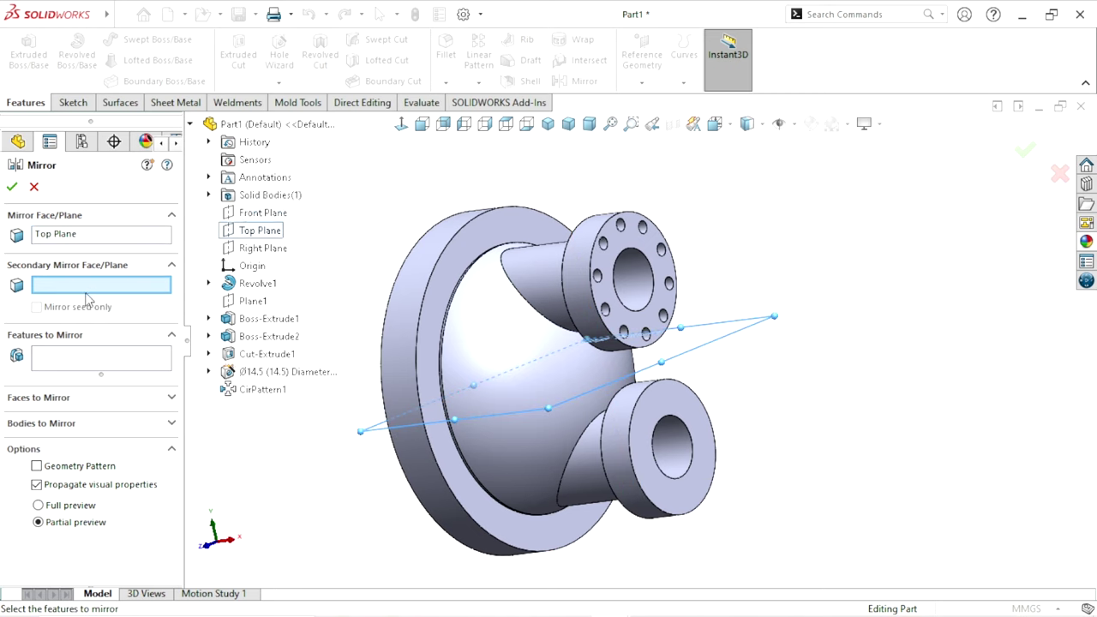
left_click(42, 366)
left_click(262, 378)
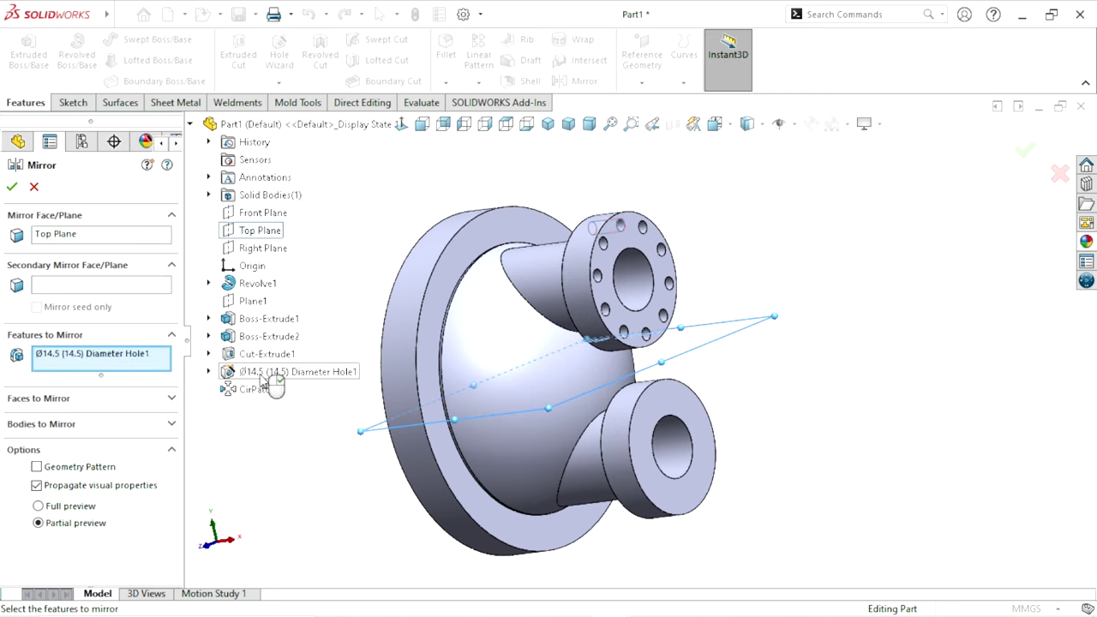
left_click(258, 391)
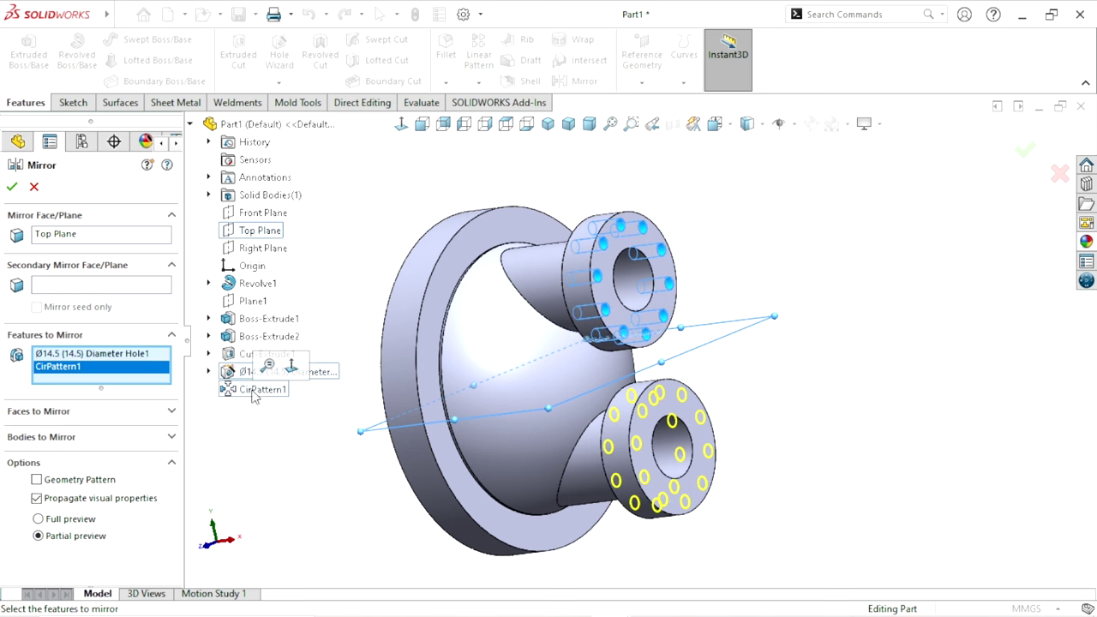
middle_click_drag(362, 479, 377, 412)
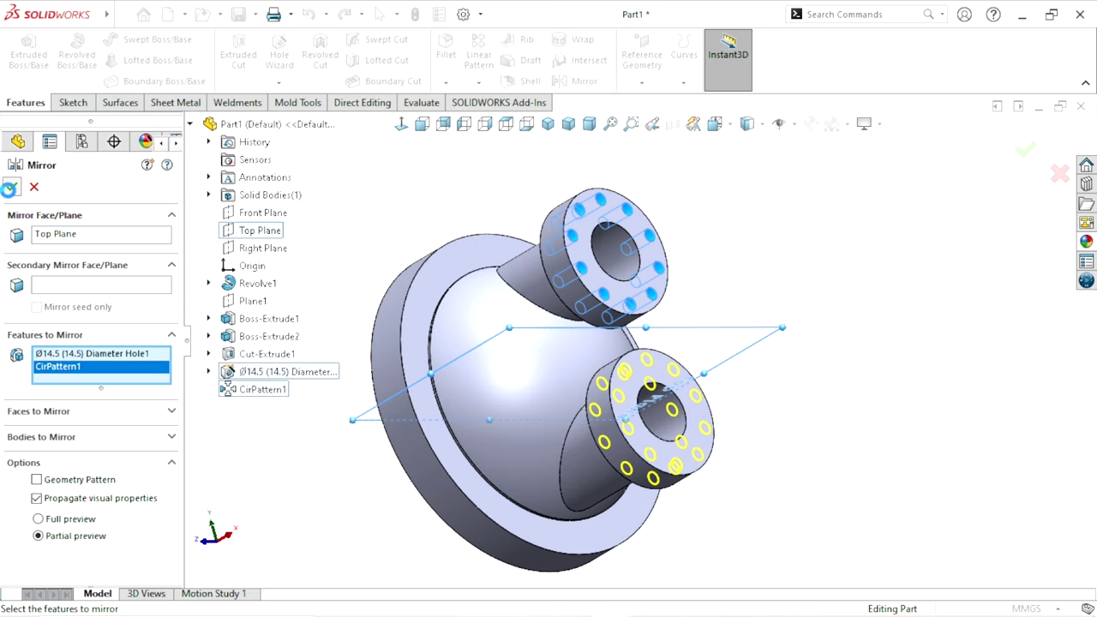
left_click(9, 187)
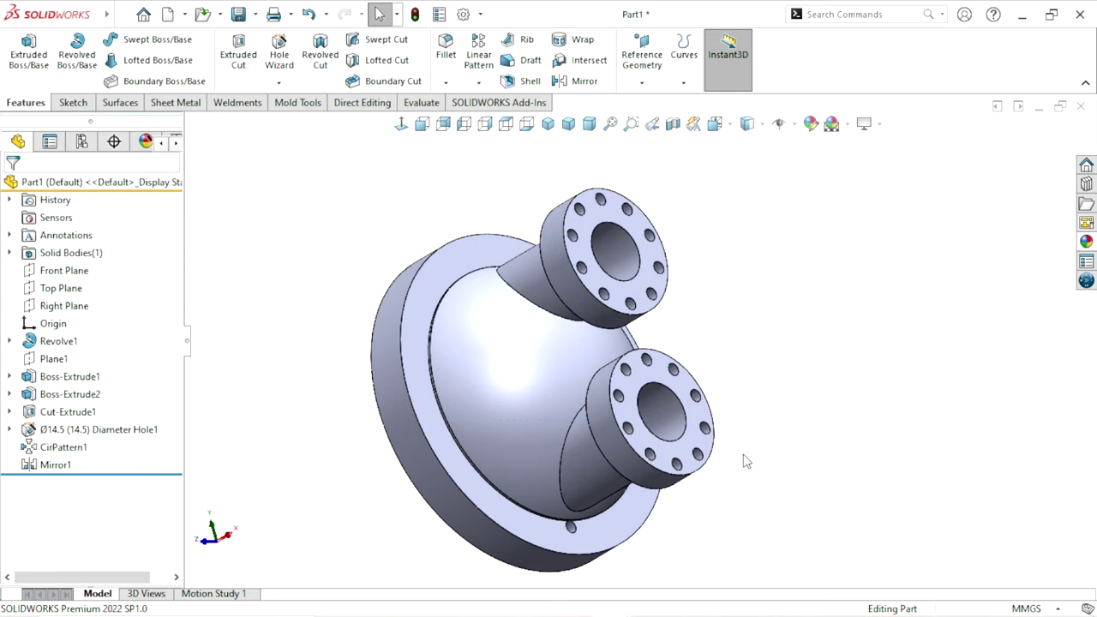
mouse_move(745, 461)
middle_mouse_down()
mouse_move(545, 266)
mouse_move(534, 466)
mouse_move(570, 338)
middle_mouse_up()
scroll(436, 448, "down", 3)
scroll(480, 407, "down", 3)
scroll(600, 242, "up", 5)
scroll(484, 477, "down", 5)
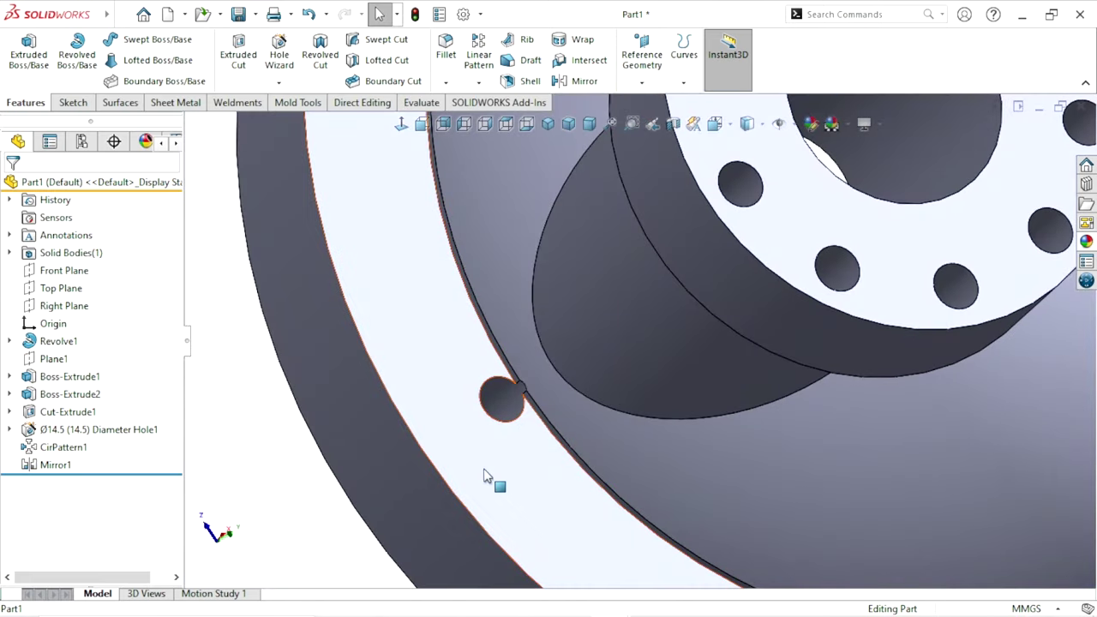
scroll(484, 476, "up", 5)
scroll(754, 289, "up", 2)
scroll(889, 394, "down", 2)
mouse_move(755, 288)
middle_mouse_down()
mouse_move(889, 394)
mouse_move(785, 281)
mouse_move(916, 396)
mouse_move(425, 446)
middle_mouse_up()
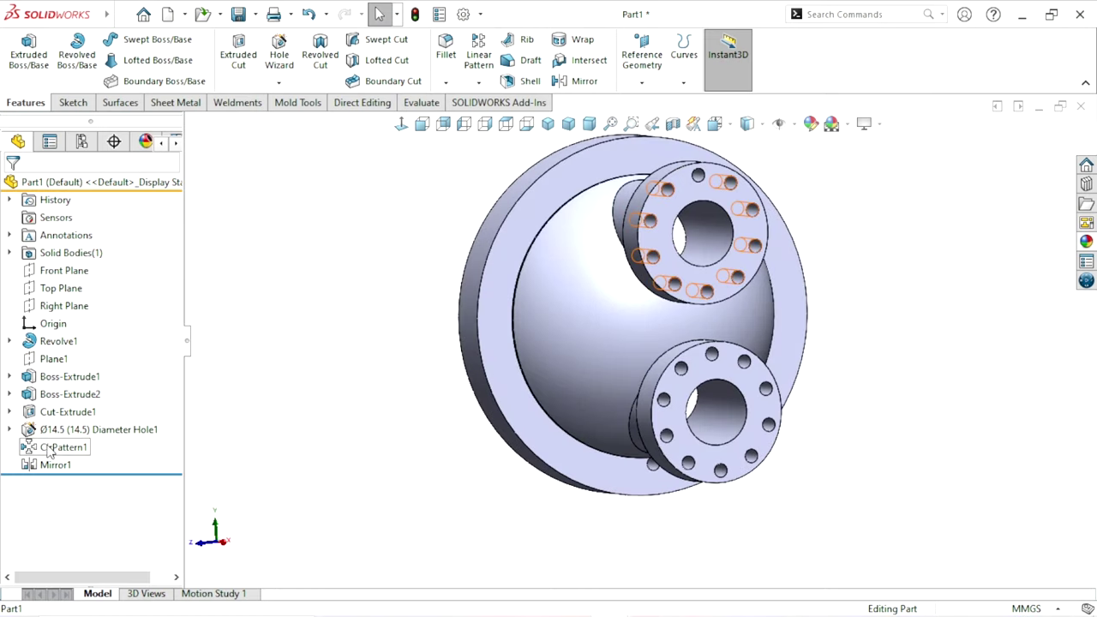
left_click(125, 429)
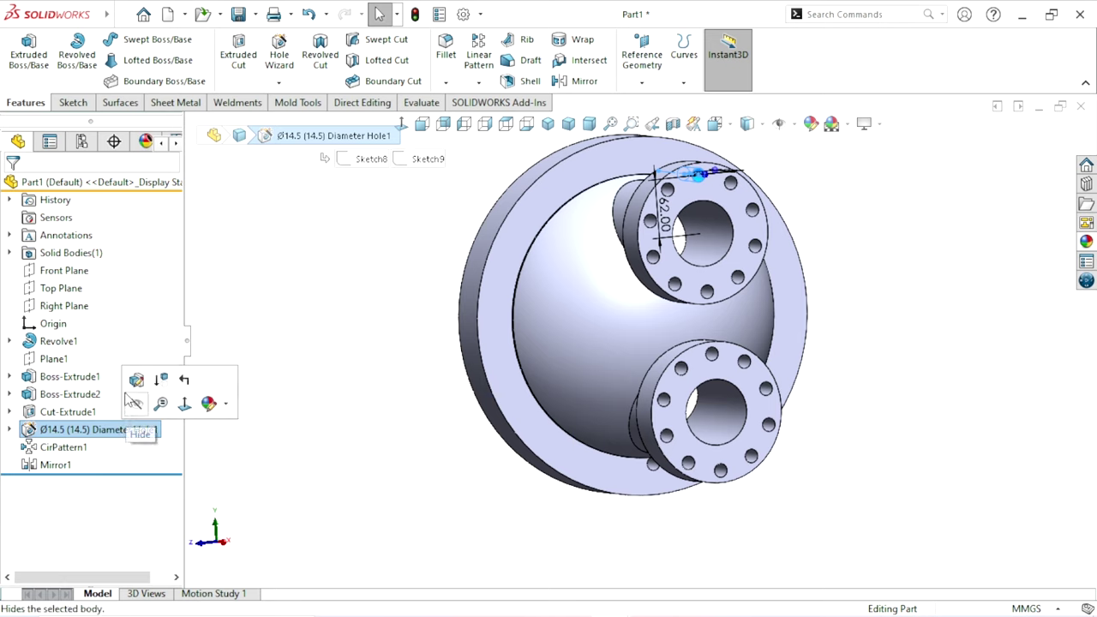
left_click(136, 381)
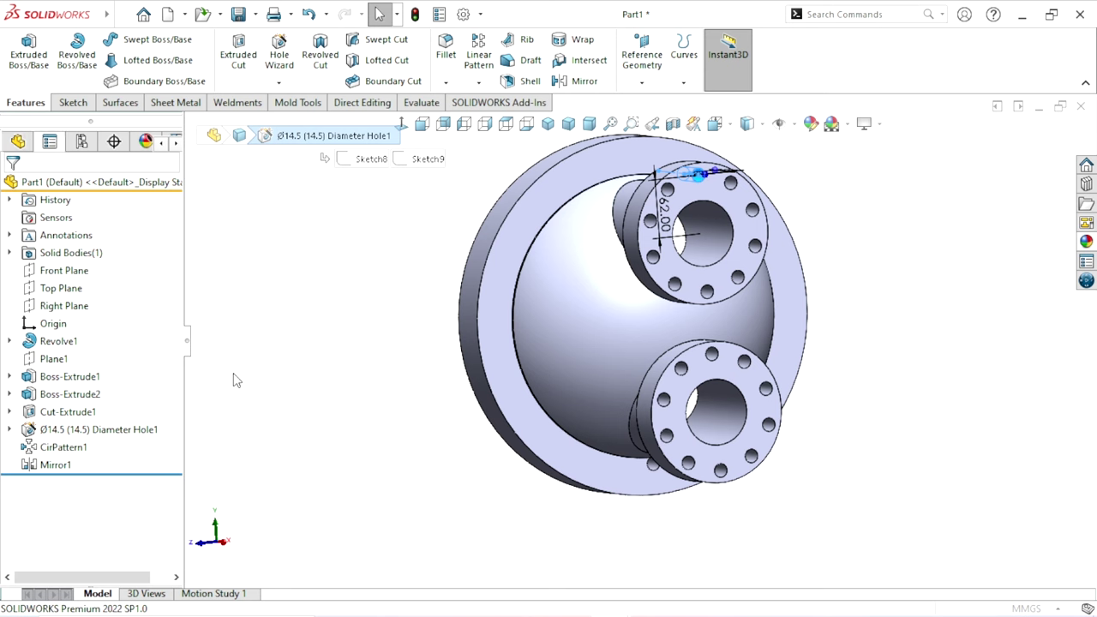
- Change Diameter Hole1's end condition to Blind with a 50 mm depth
left_click_drag(177, 398, 160, 510)
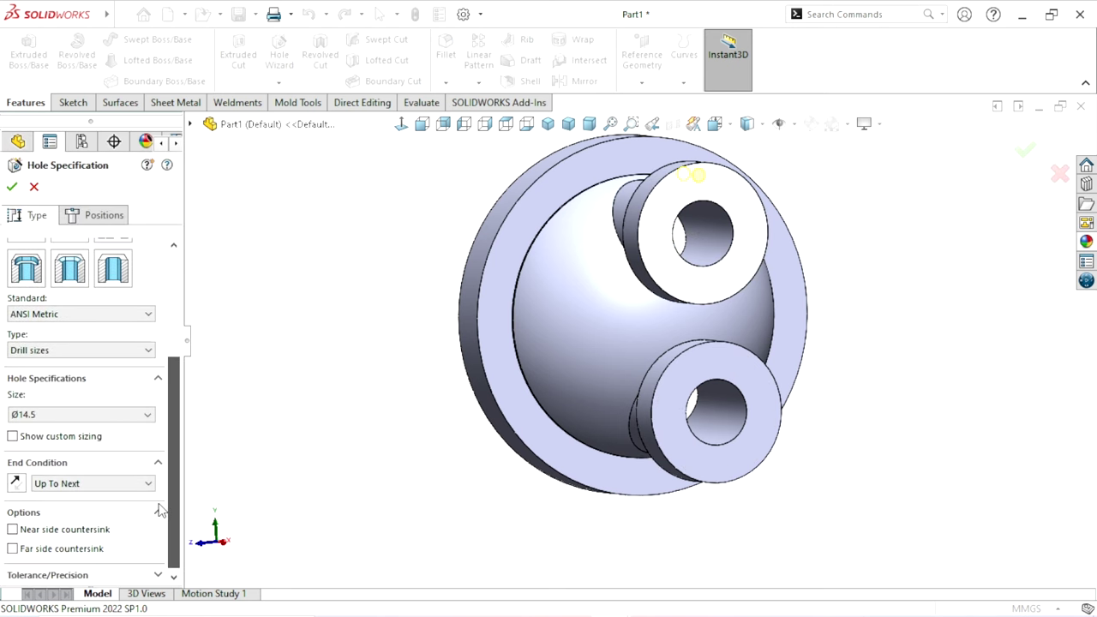
left_click(94, 479)
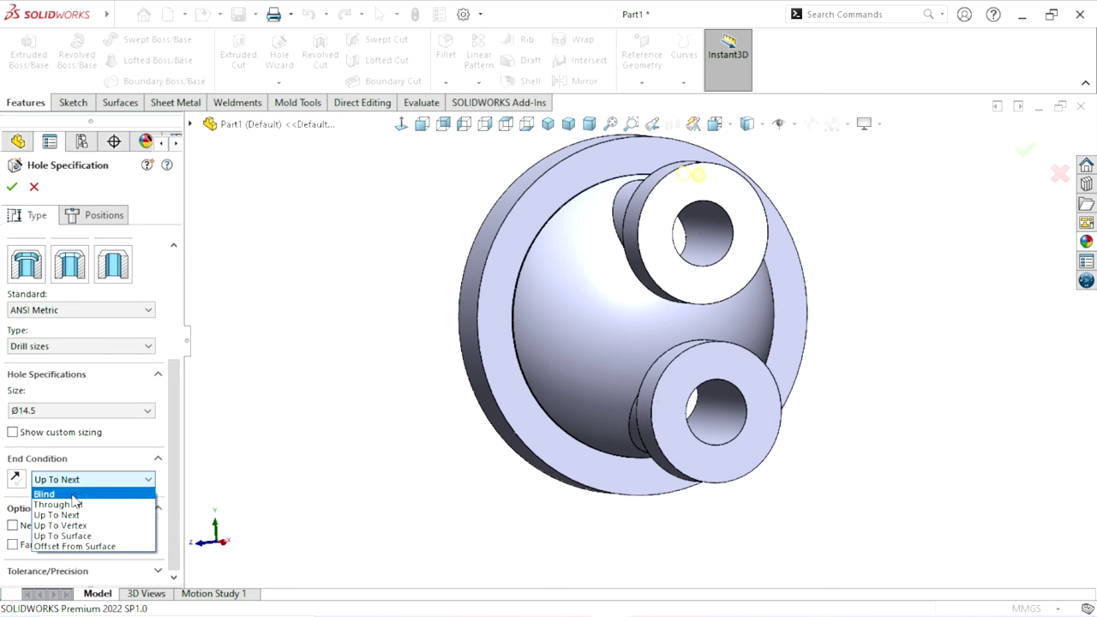
left_click(73, 495)
mouse_move(348, 460)
middle_mouse_down()
mouse_move(397, 409)
mouse_move(441, 452)
mouse_move(727, 182)
middle_mouse_up()
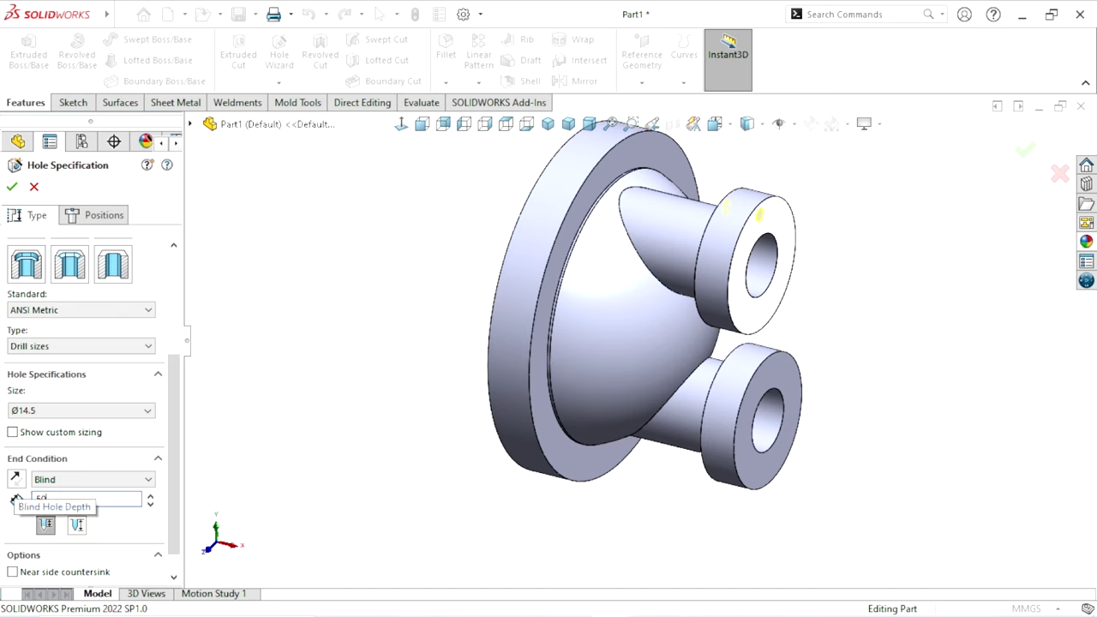
left_click(10, 183)
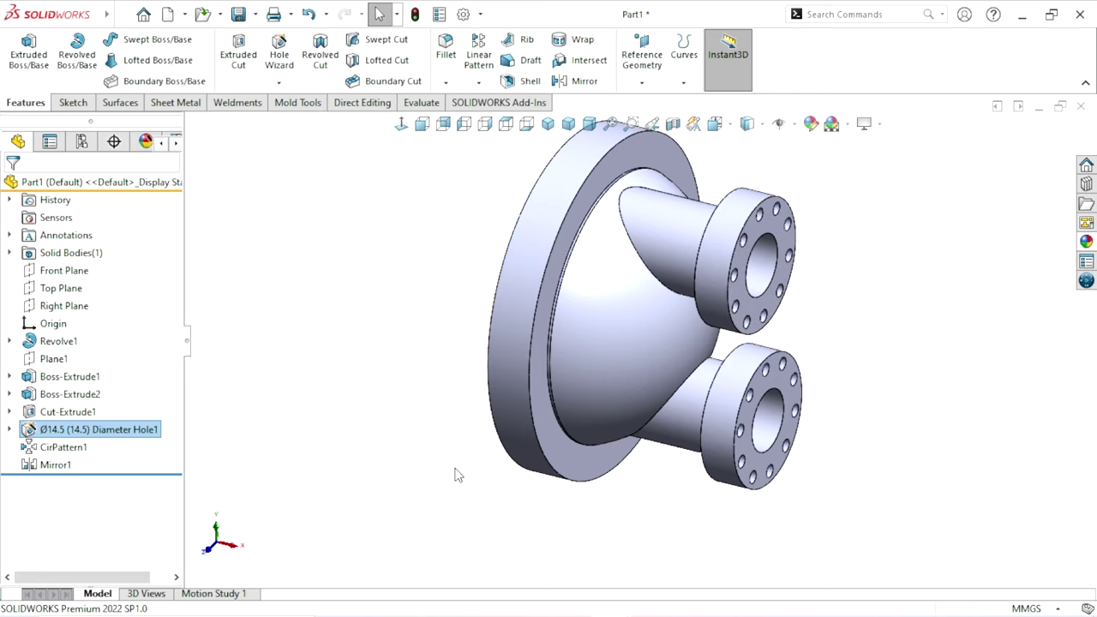
- Fit and orbit the view, then select the large outer flange face and view it Normal To
key("f")
mouse_move(734, 321)
middle_mouse_down()
mouse_move(526, 433)
mouse_move(598, 368)
mouse_move(595, 456)
mouse_move(654, 308)
mouse_move(571, 380)
mouse_move(728, 287)
mouse_move(724, 298)
middle_mouse_up()
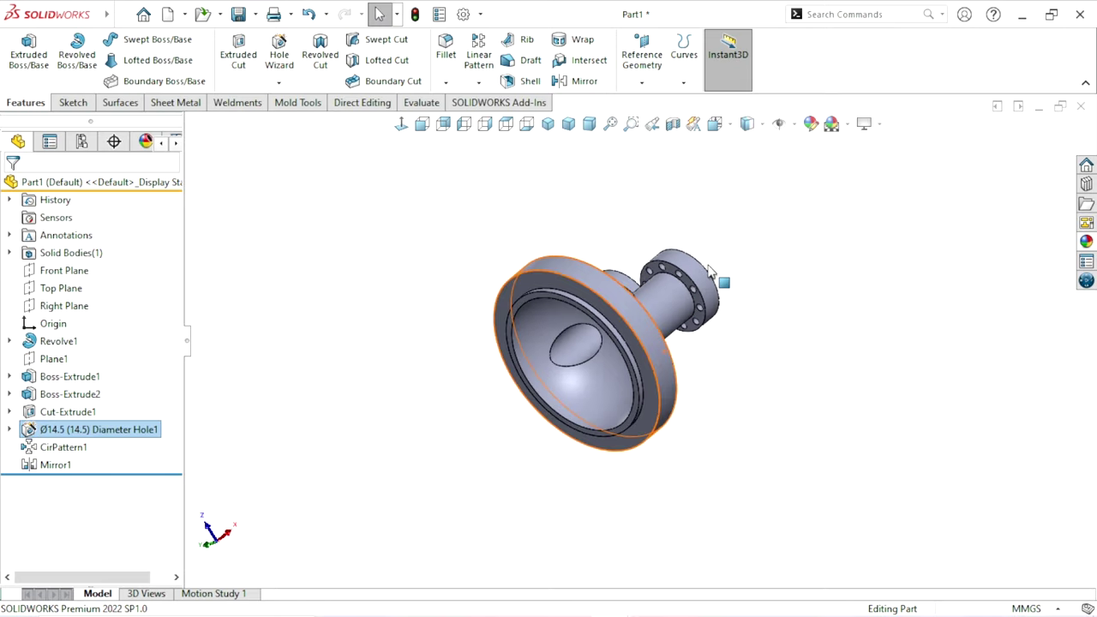
mouse_move(703, 345)
middle_mouse_down()
mouse_move(754, 363)
mouse_move(628, 441)
middle_mouse_up()
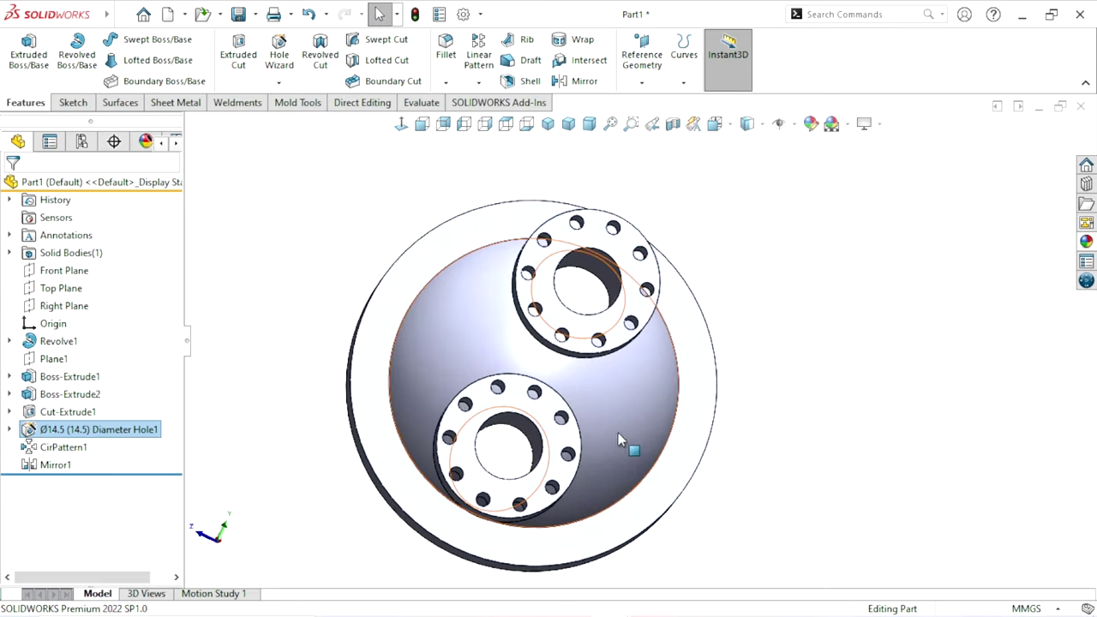
scroll(591, 456, "up", 3)
scroll(556, 472, "up", 1)
scroll(553, 467, "up", 2)
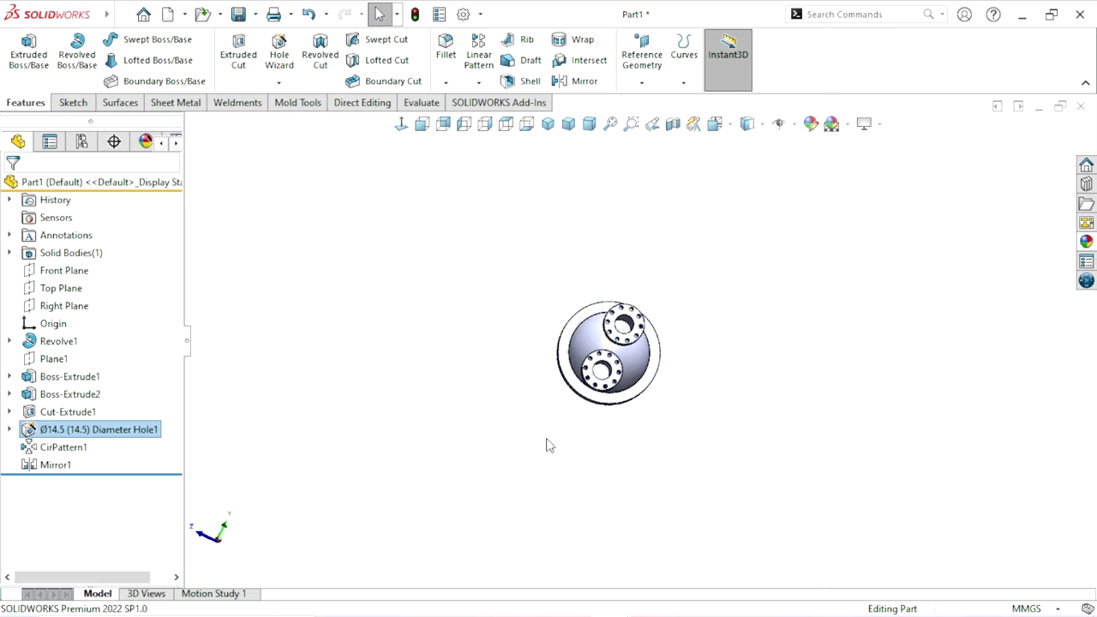
scroll(600, 403, "down", 5)
scroll(623, 369, "down", 1)
left_click(415, 287)
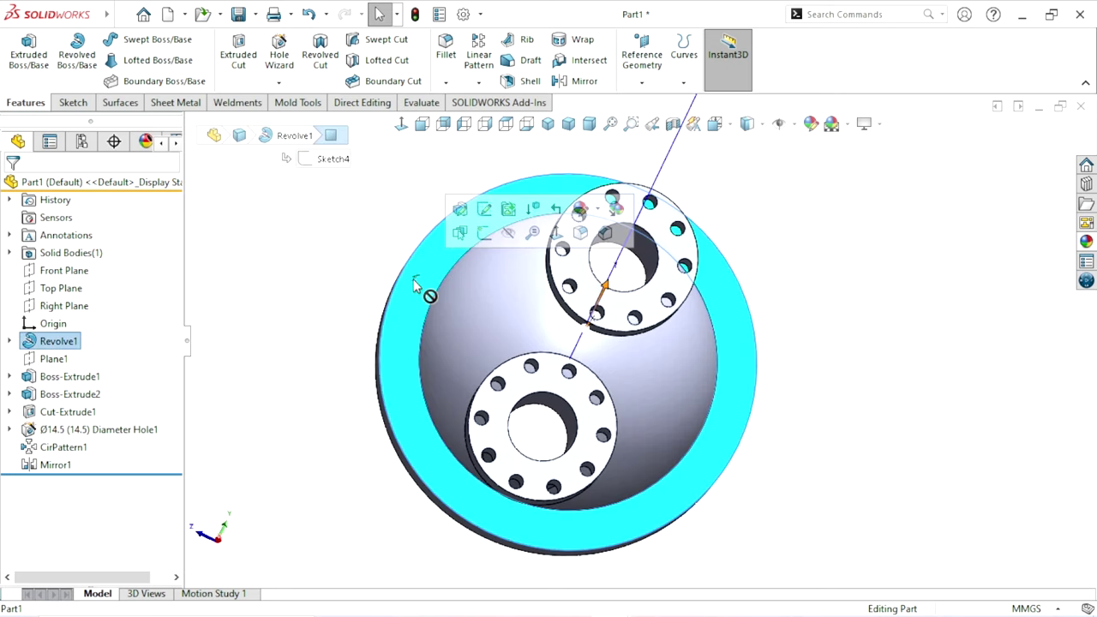
left_click(401, 123)
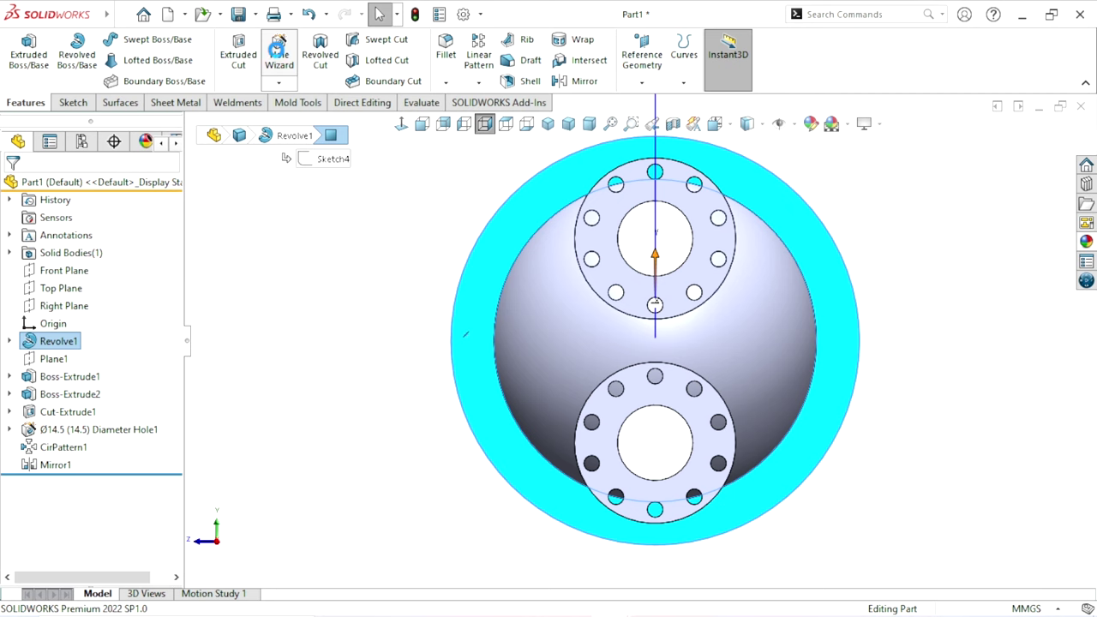
- Start a Hole Wizard hole with drill size Ø18.0 and end condition Up To Next
left_click(276, 50)
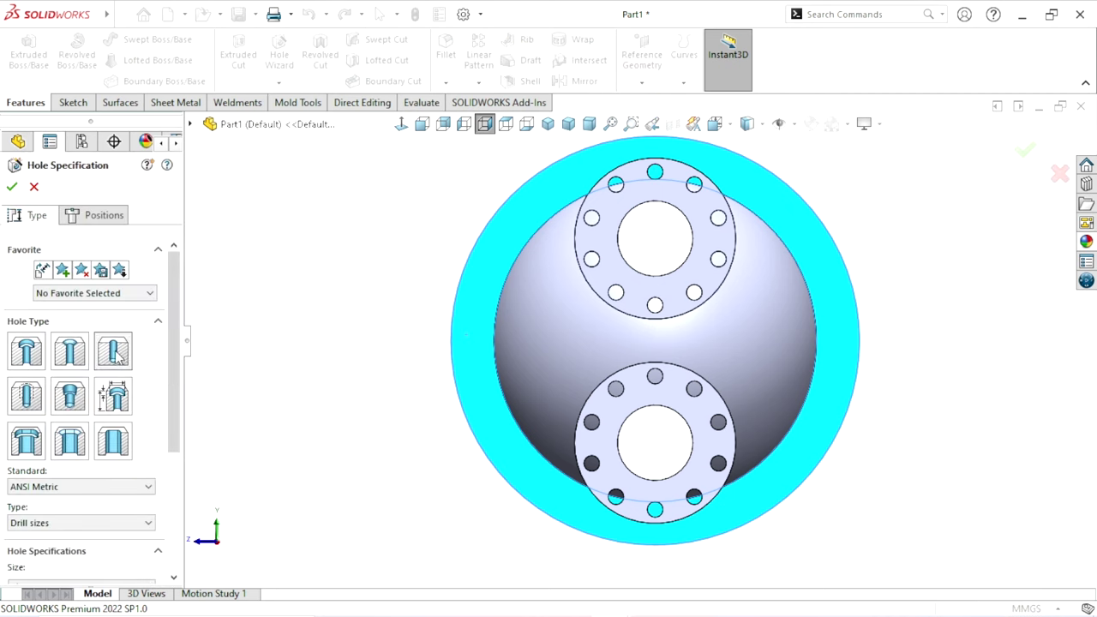
scroll(172, 358, "down", 5)
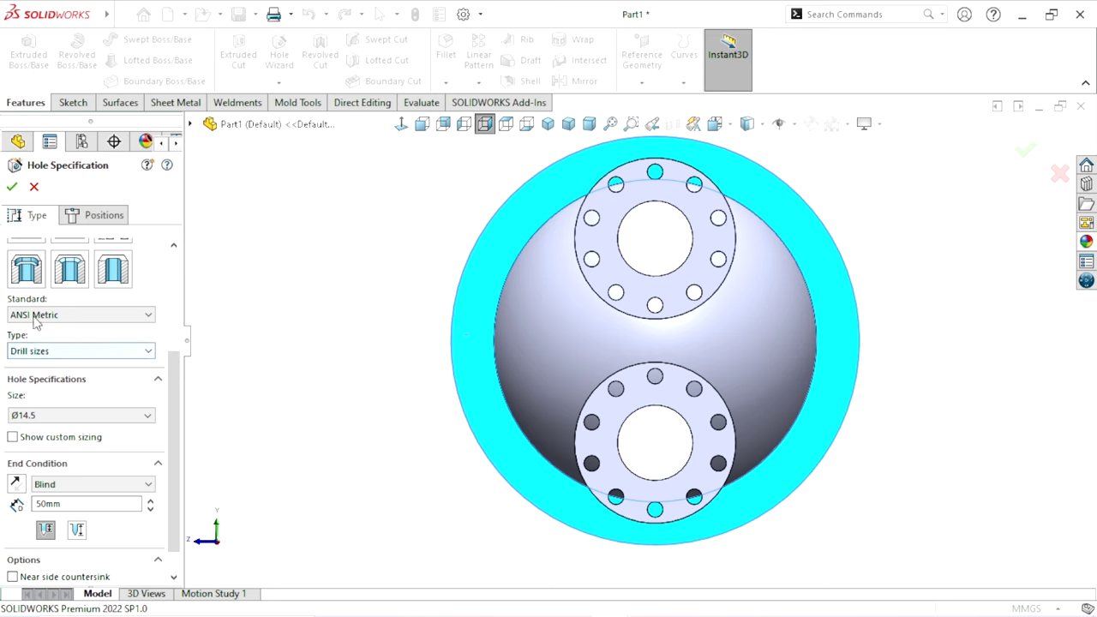
left_click(111, 416)
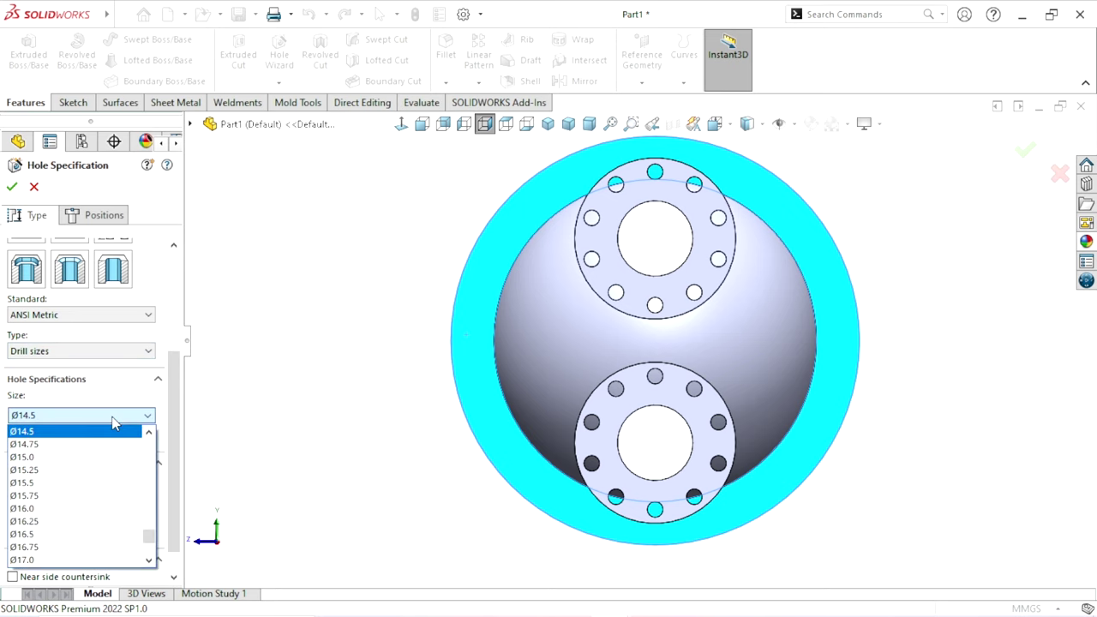
scroll(60, 491, "down", 1)
scroll(60, 490, "down", 2)
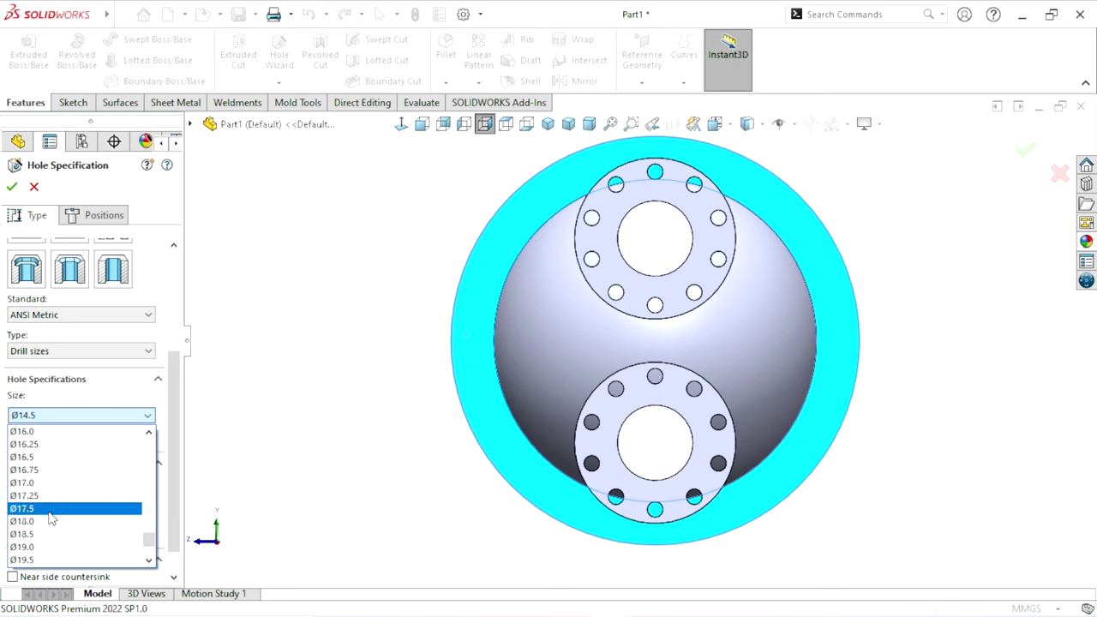
left_click(49, 487)
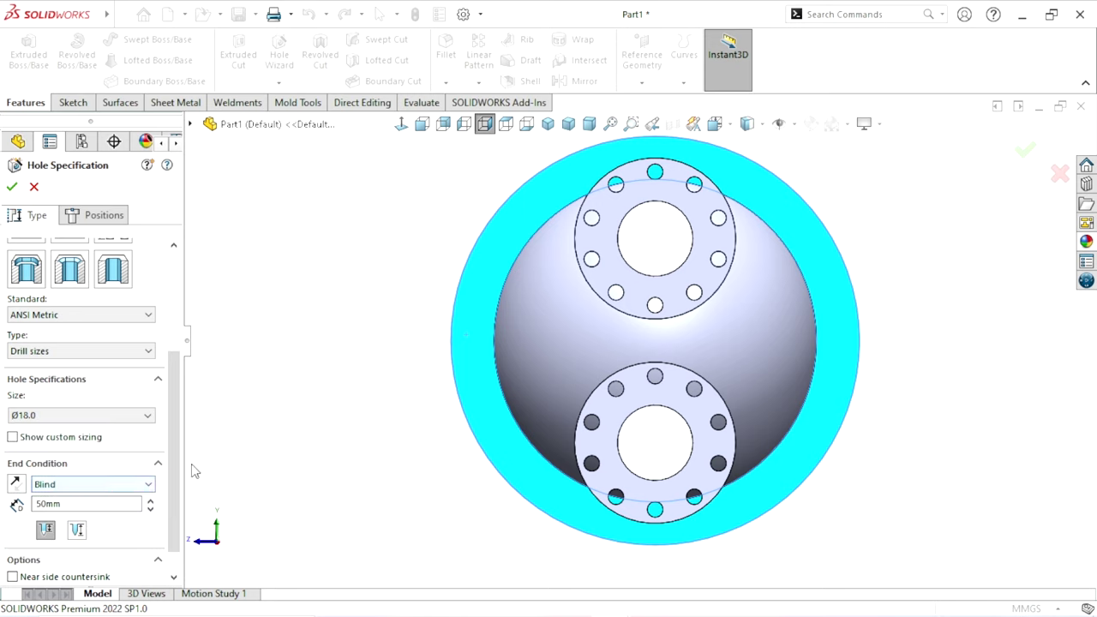
left_click(140, 484)
left_click(67, 521)
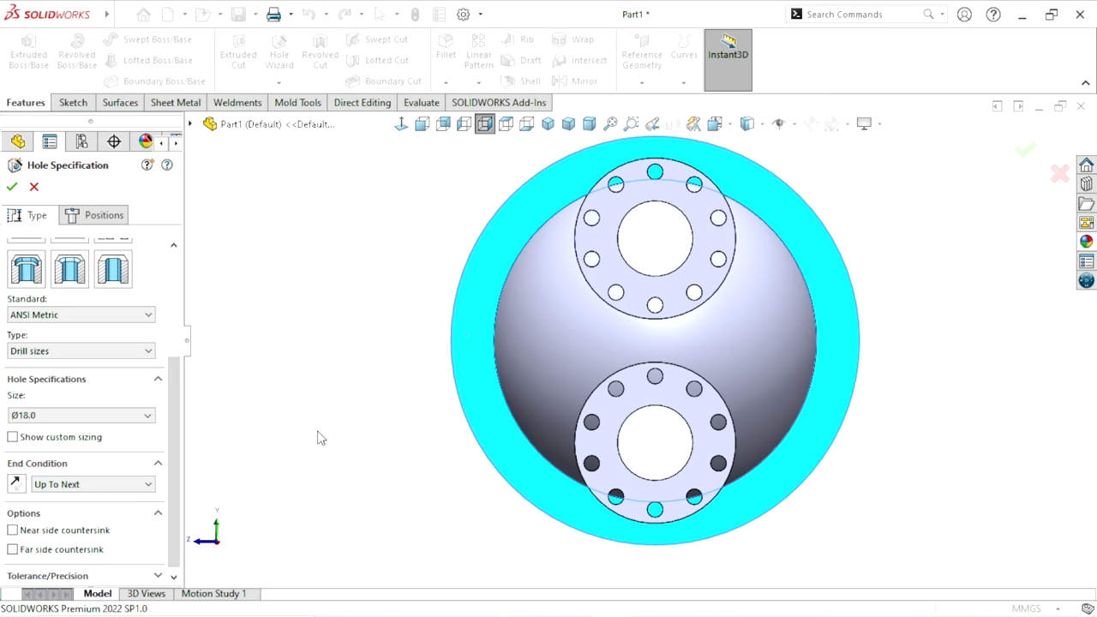
- Place the Ø18 hole point on the left side of the large flange
left_click(94, 215)
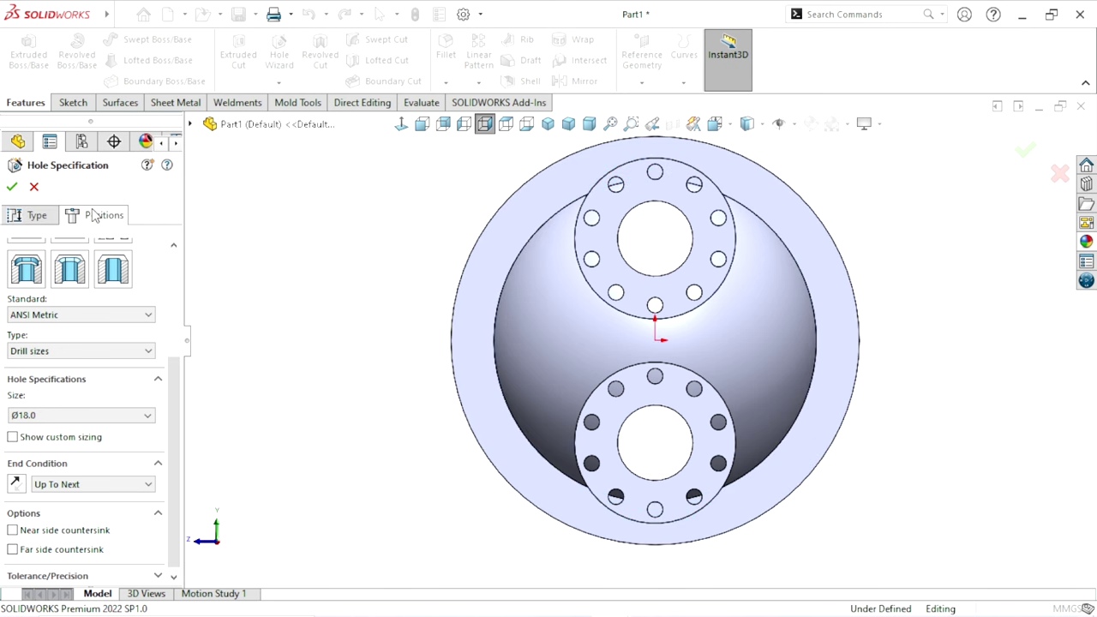
scroll(502, 229, "down", 2)
scroll(519, 267, "down", 1)
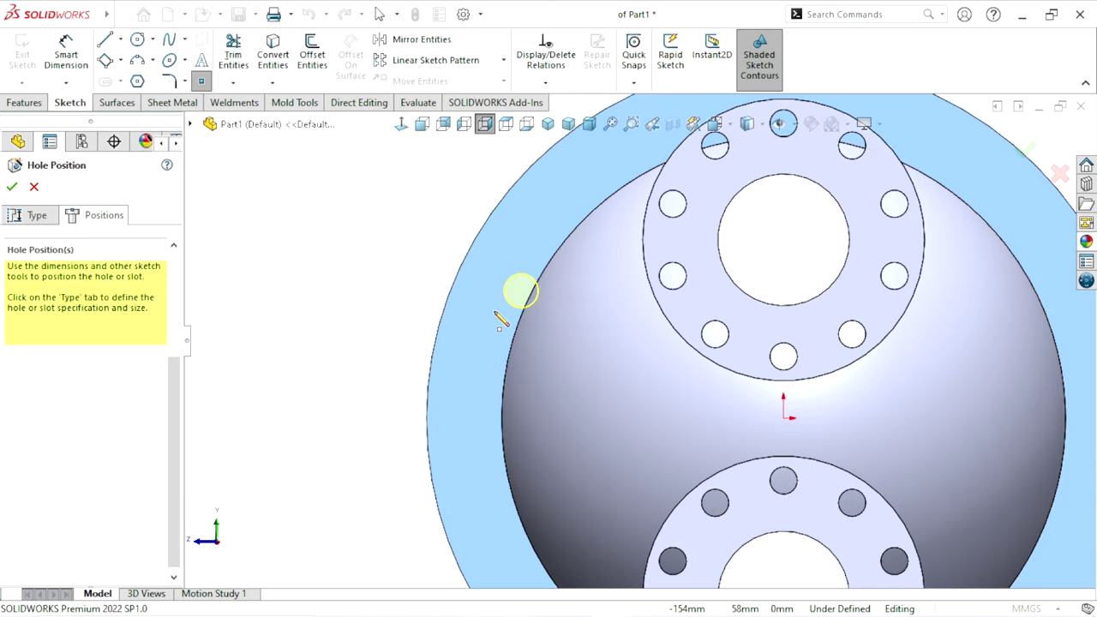
left_click(455, 421)
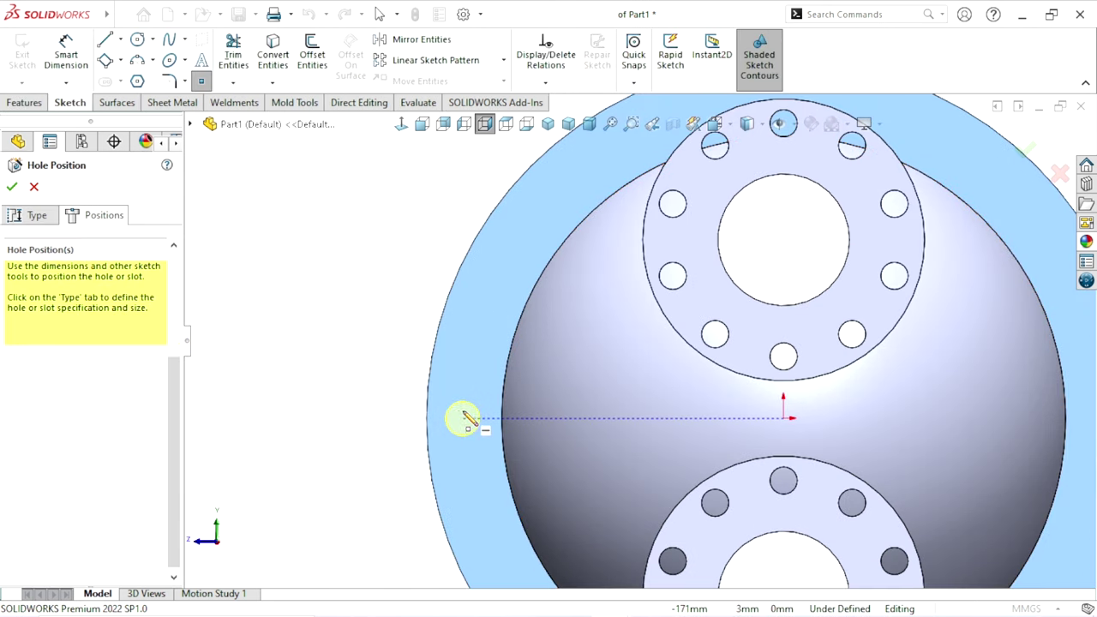
left_click(463, 422)
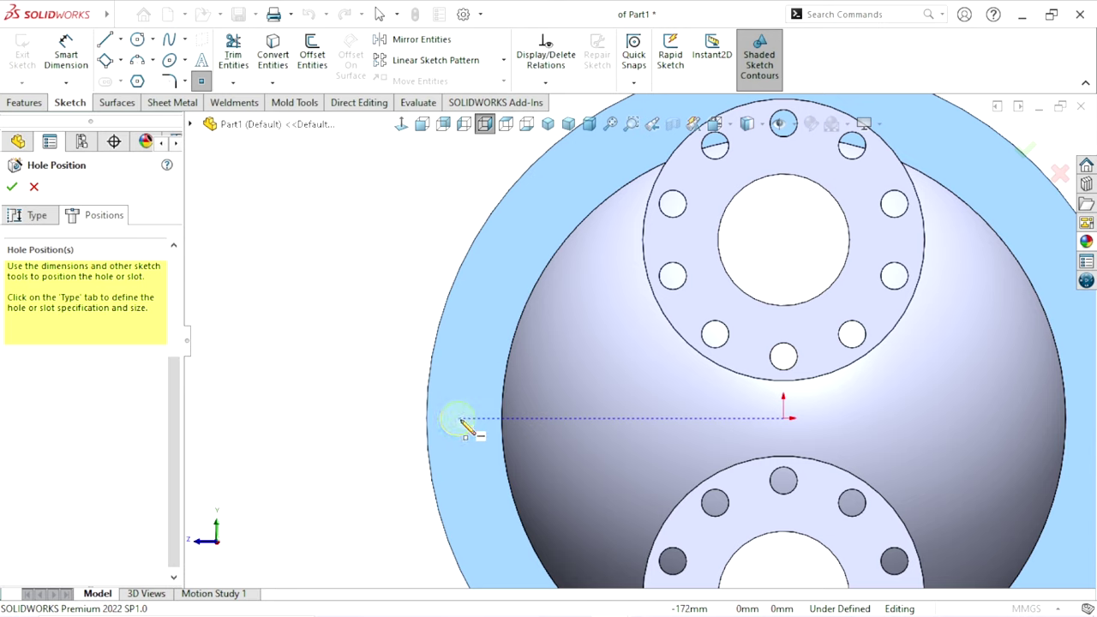
left_click(461, 419)
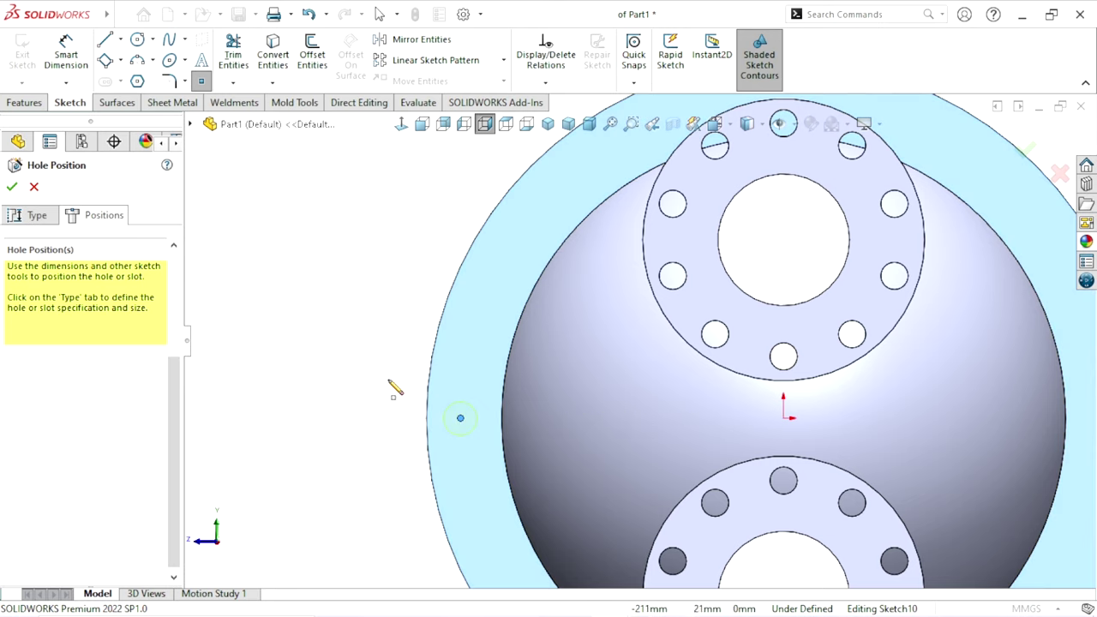
key("Escape")
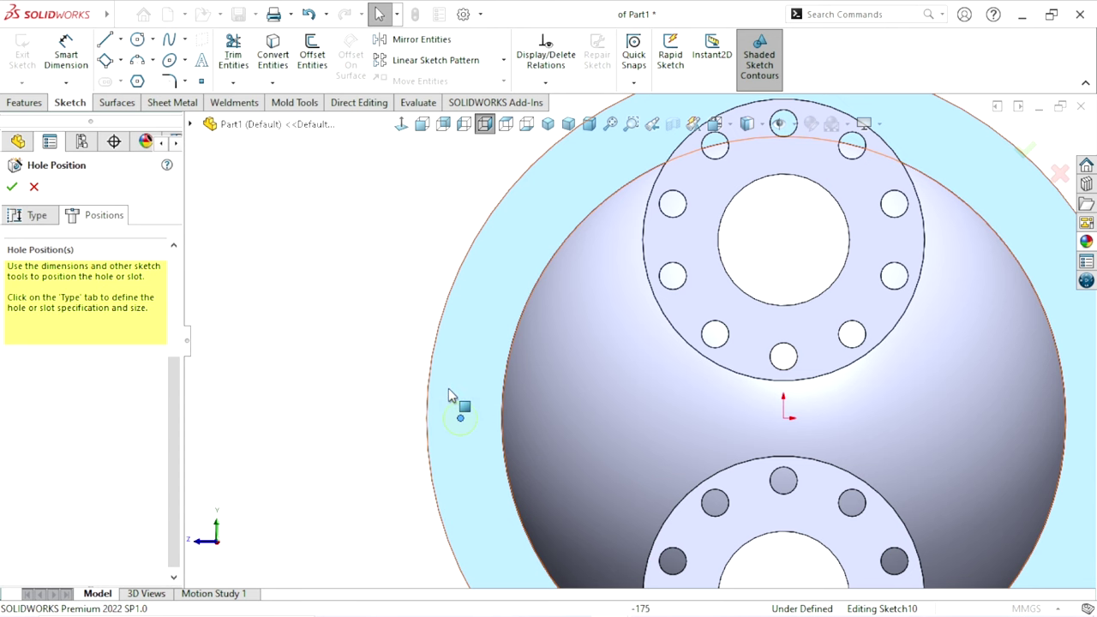
scroll(630, 347, "up", 2)
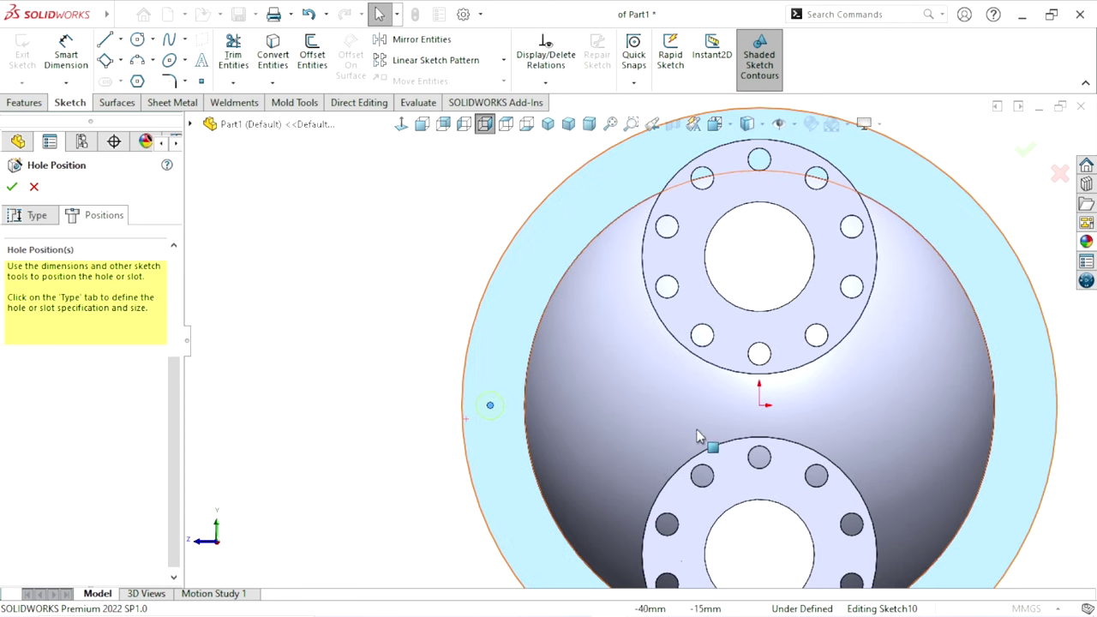
- Dimension the hole point 170 mm horizontally from the origin
left_click(66, 60)
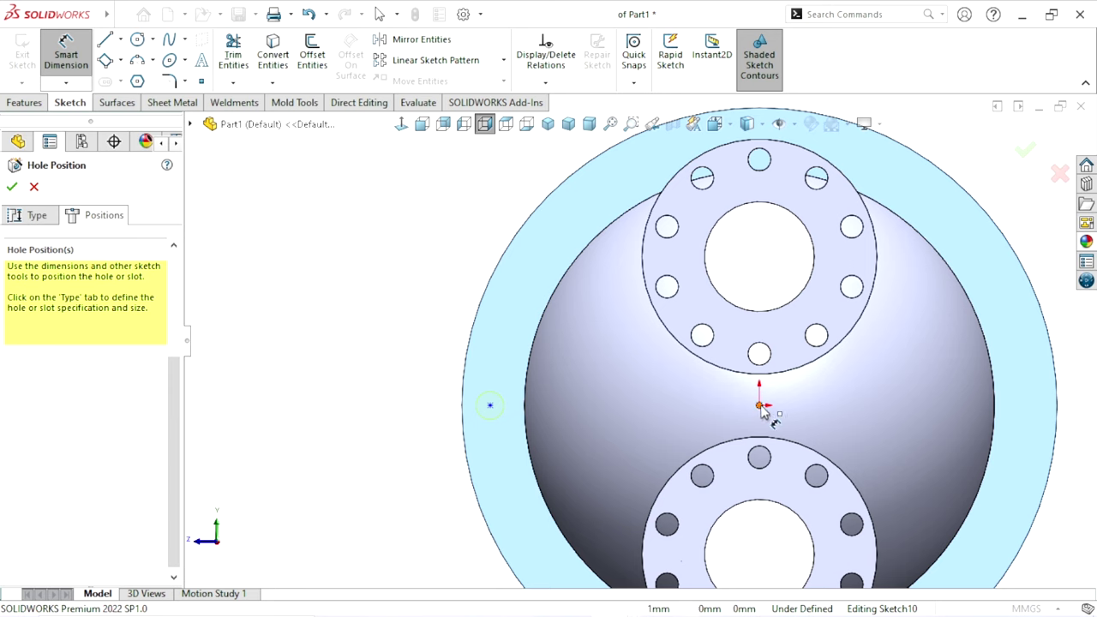
left_click(489, 407)
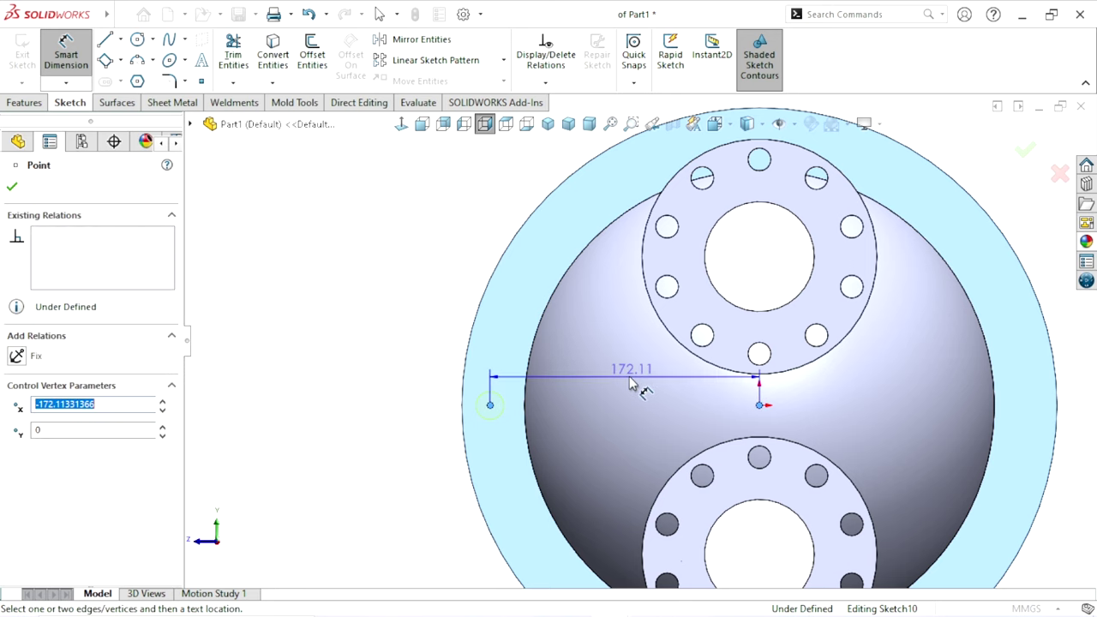
left_click(631, 385)
left_click(632, 385)
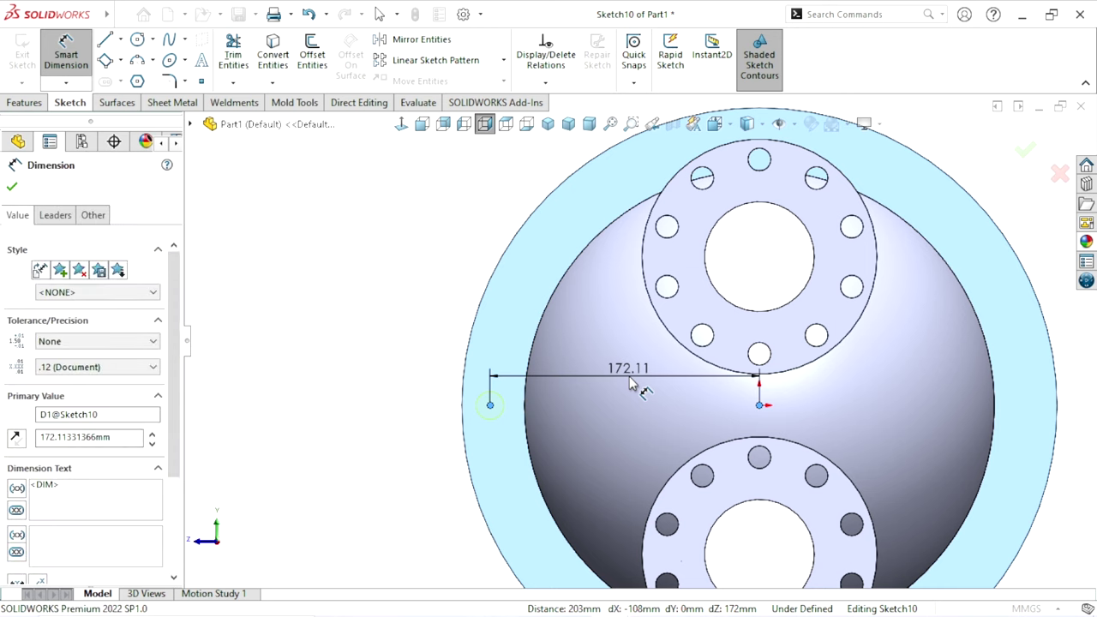
type("170")
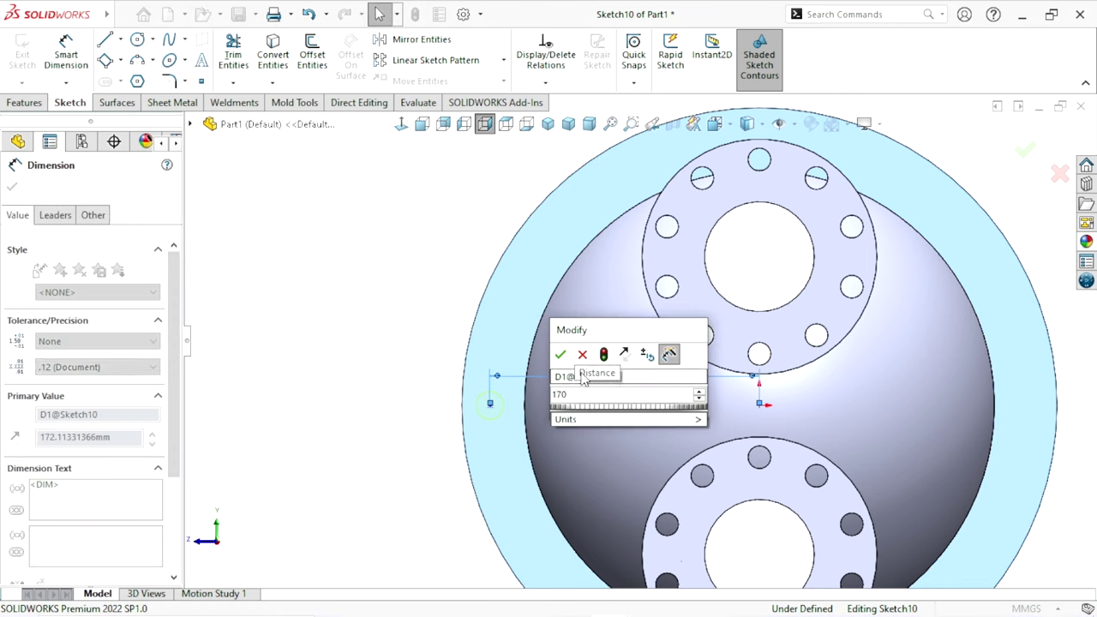
left_click(560, 356)
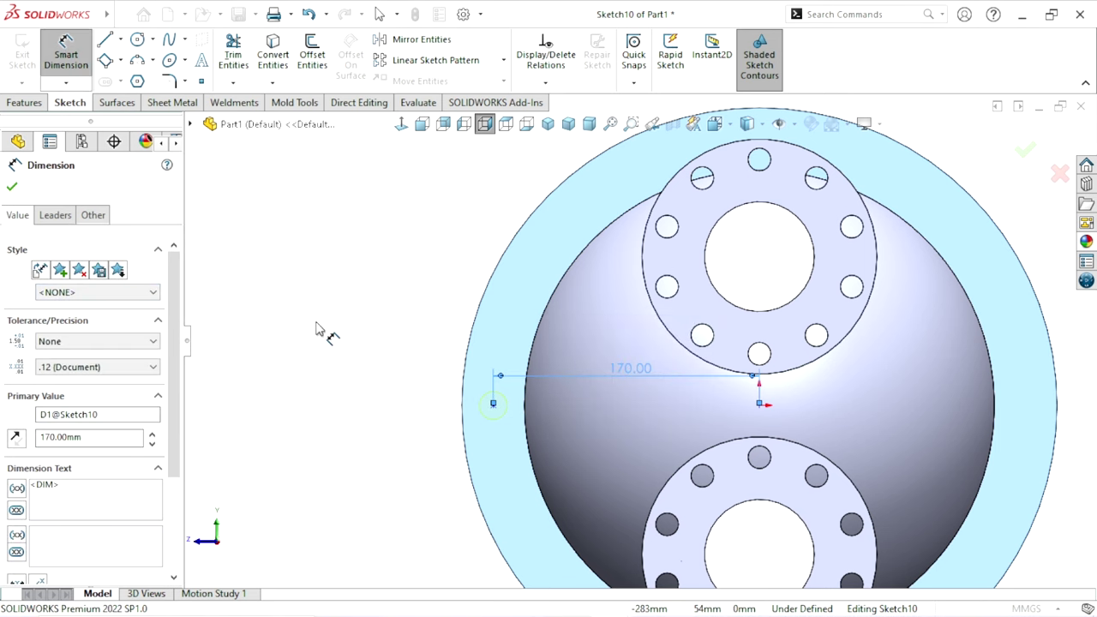
key("Escape")
- Add a Horizontal relation between the origin and hole point, then create the hole
scroll(514, 411, "down", 1)
left_click(809, 406)
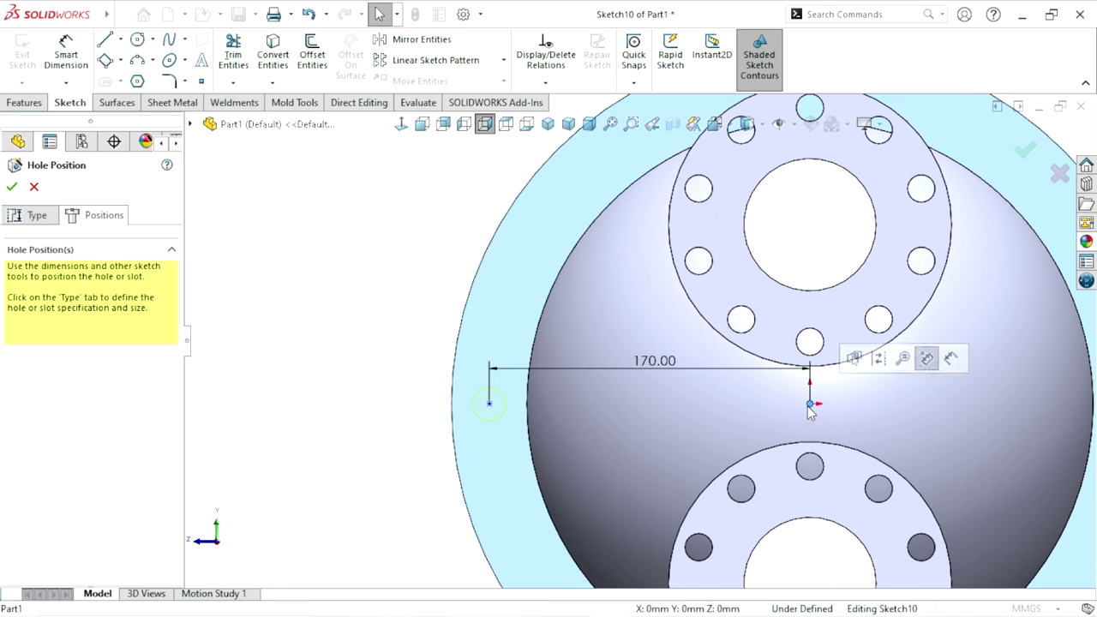
left_click(488, 403, "ctrl")
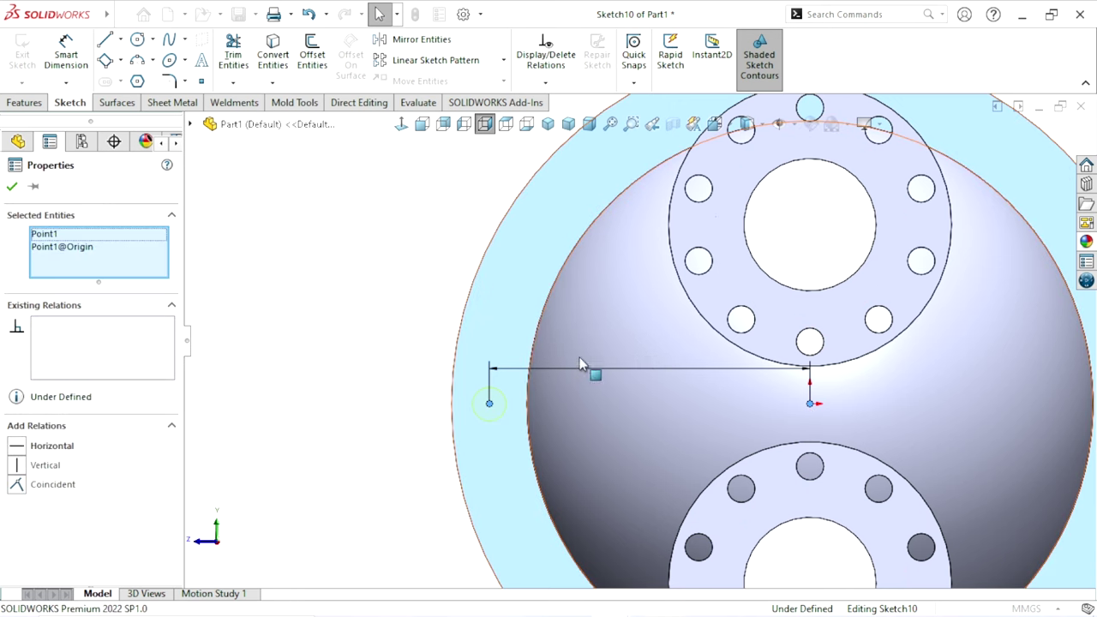
left_click(532, 338)
left_click(351, 521)
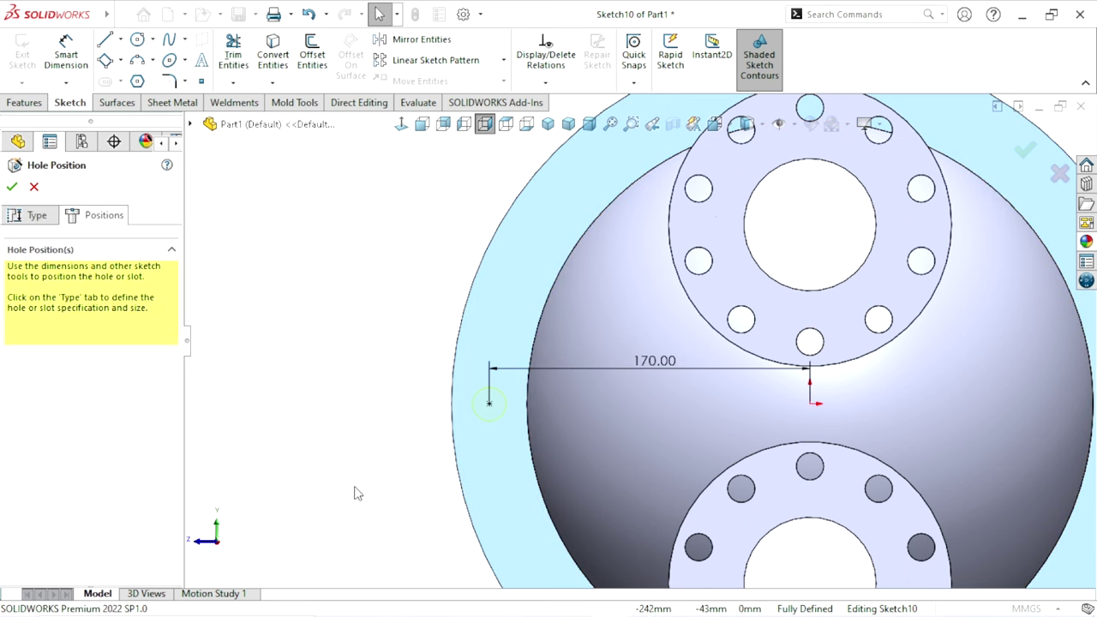
scroll(677, 452, "up", 1)
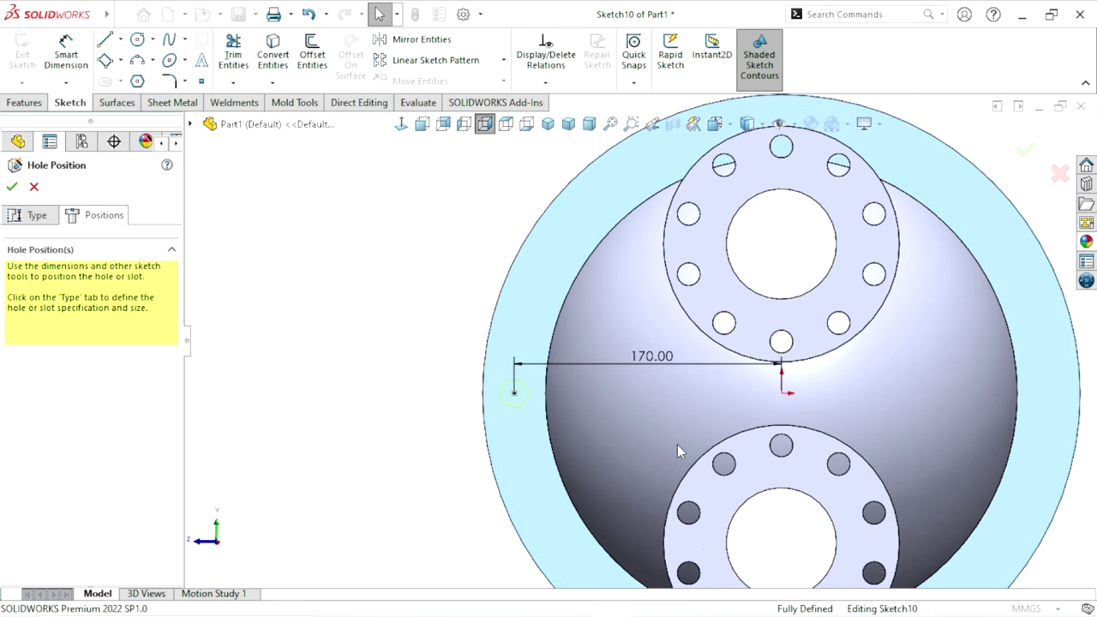
left_click(11, 191)
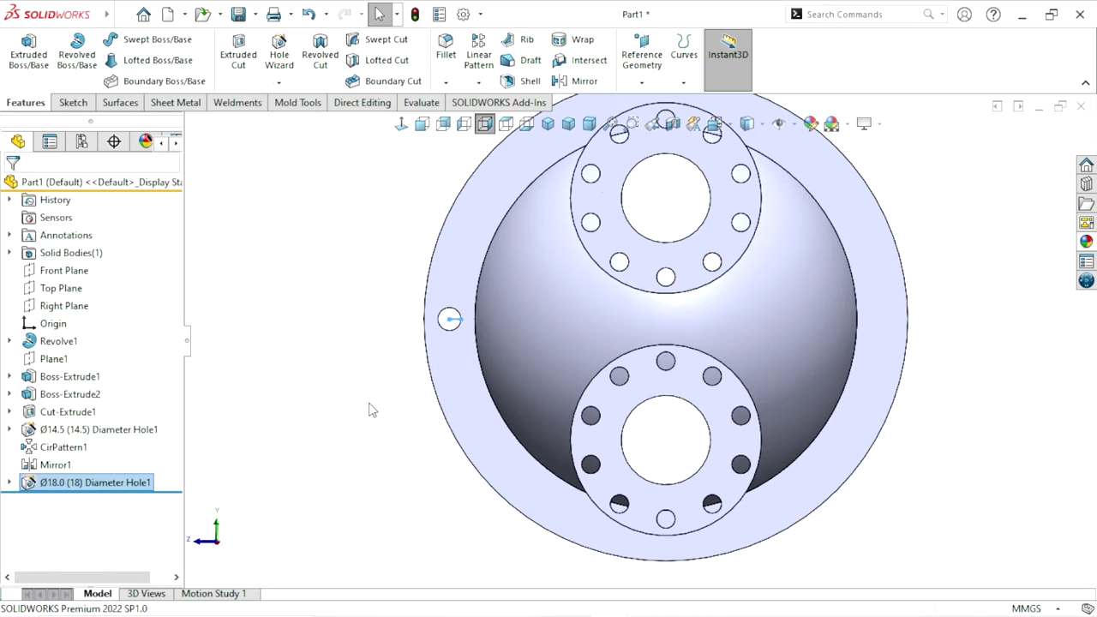
- Create a circular pattern of the Ø18.0 hole about the rim face with 25 instances
mouse_move(360, 309)
middle_mouse_down()
mouse_move(545, 342)
mouse_move(445, 334)
middle_mouse_up()
left_click(478, 83)
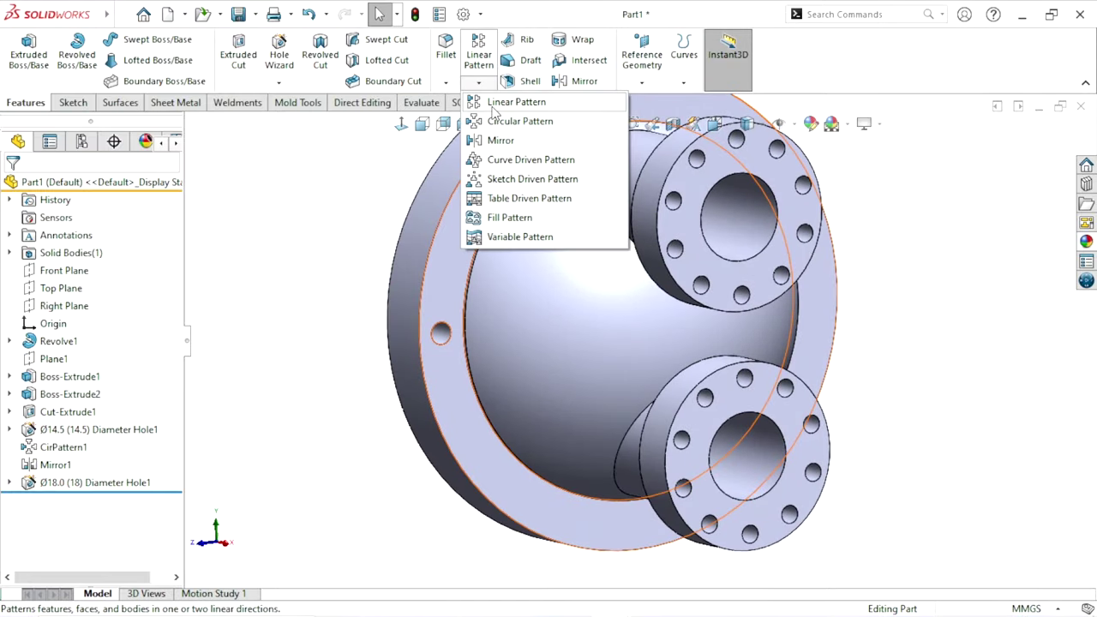
left_click(495, 122)
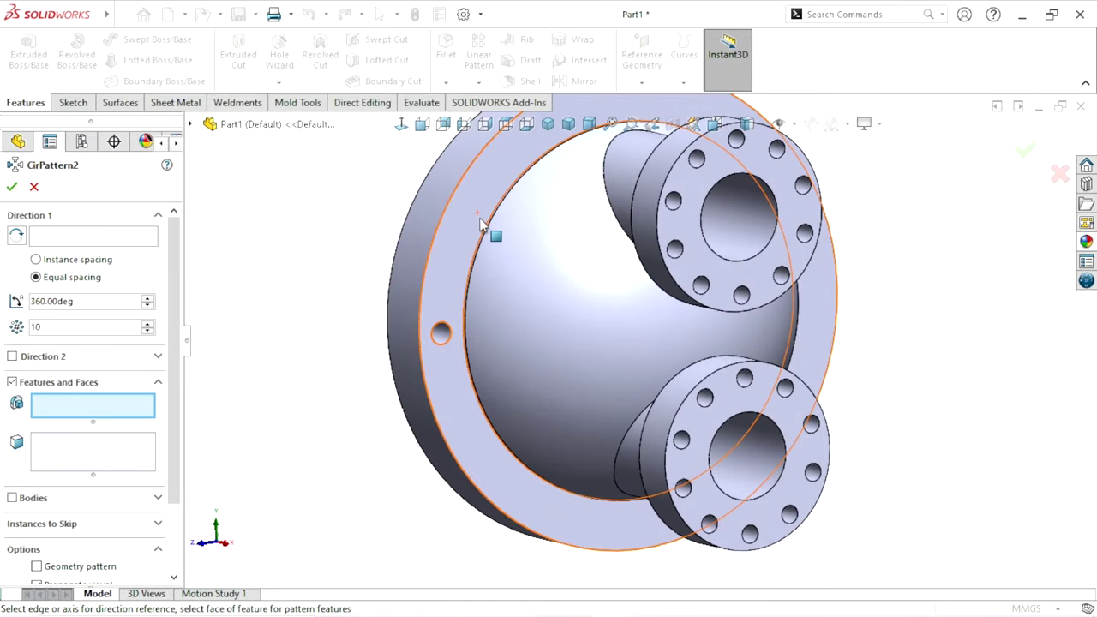
left_click(440, 334)
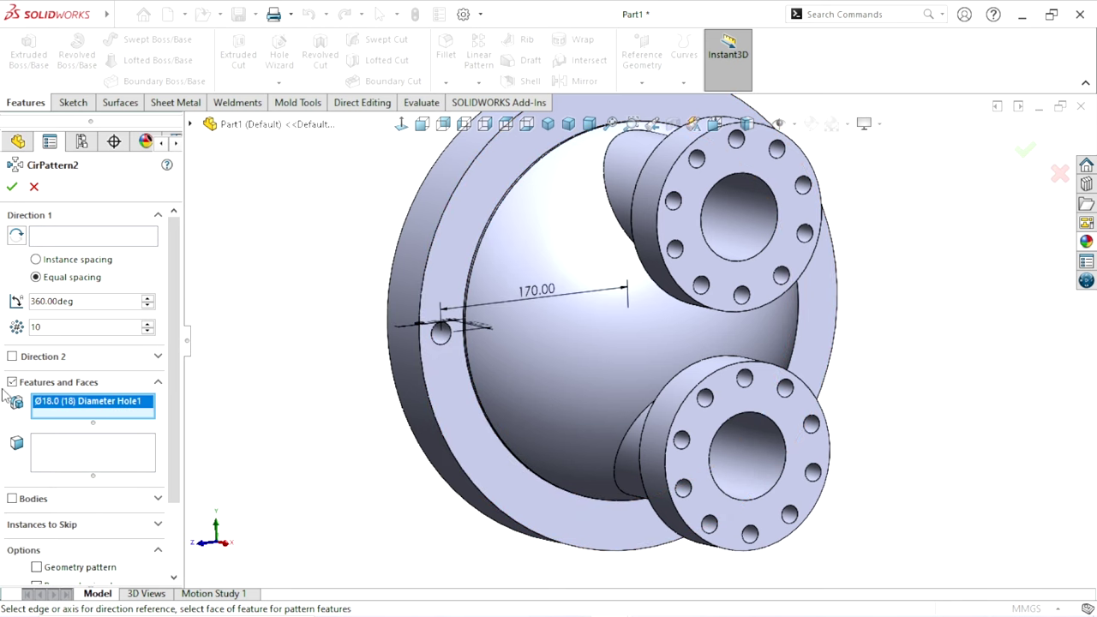
left_click(53, 242)
left_click(421, 285)
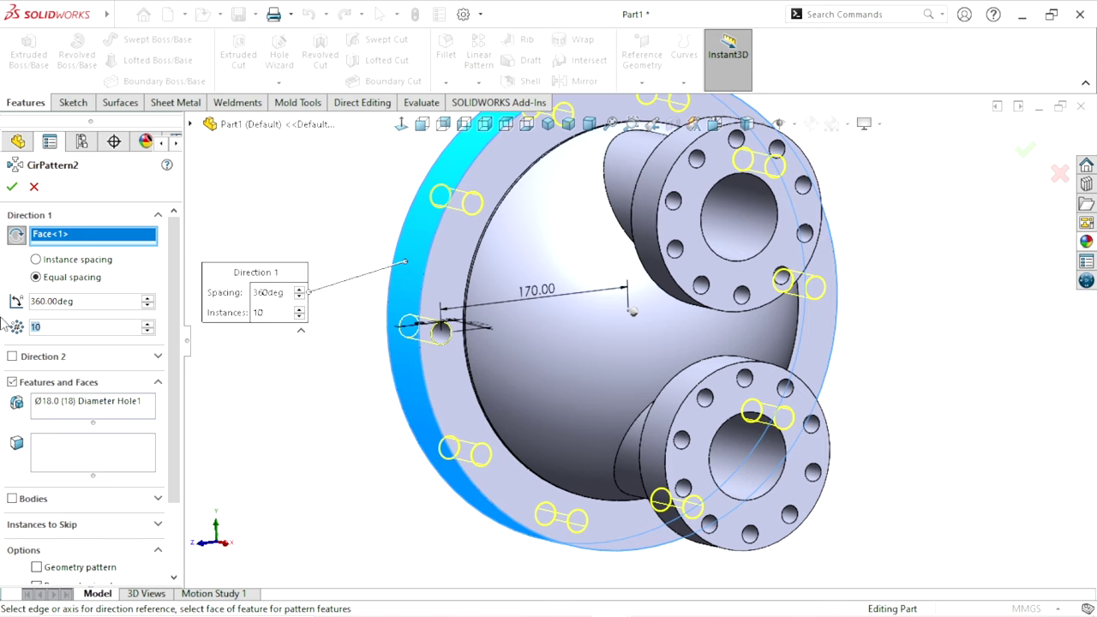
left_click(91, 327)
type("25")
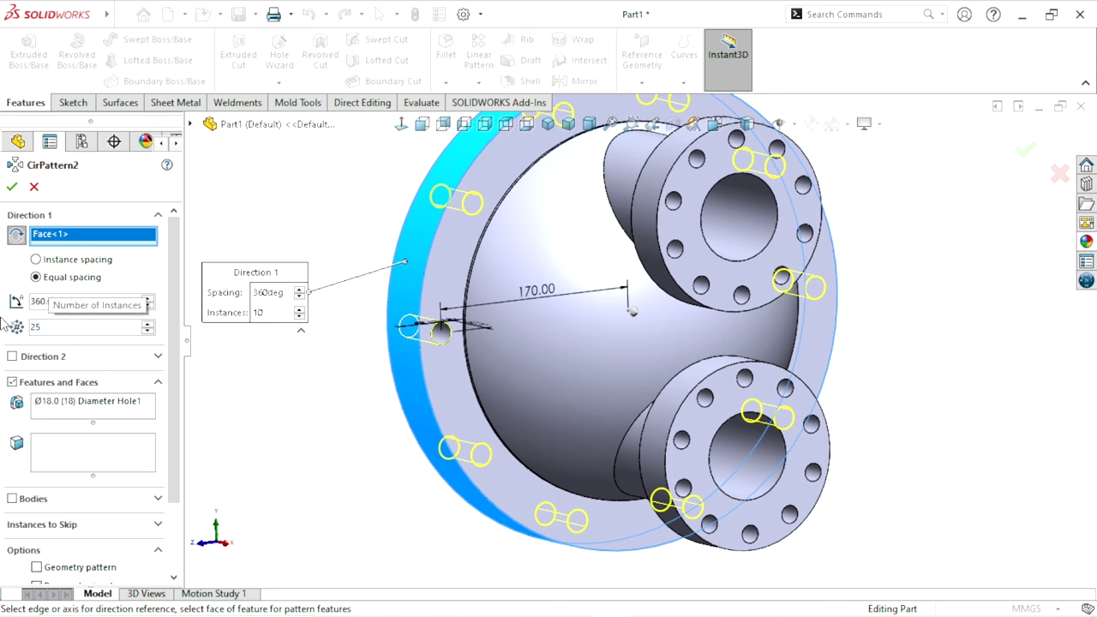
key("Return")
left_click(13, 187)
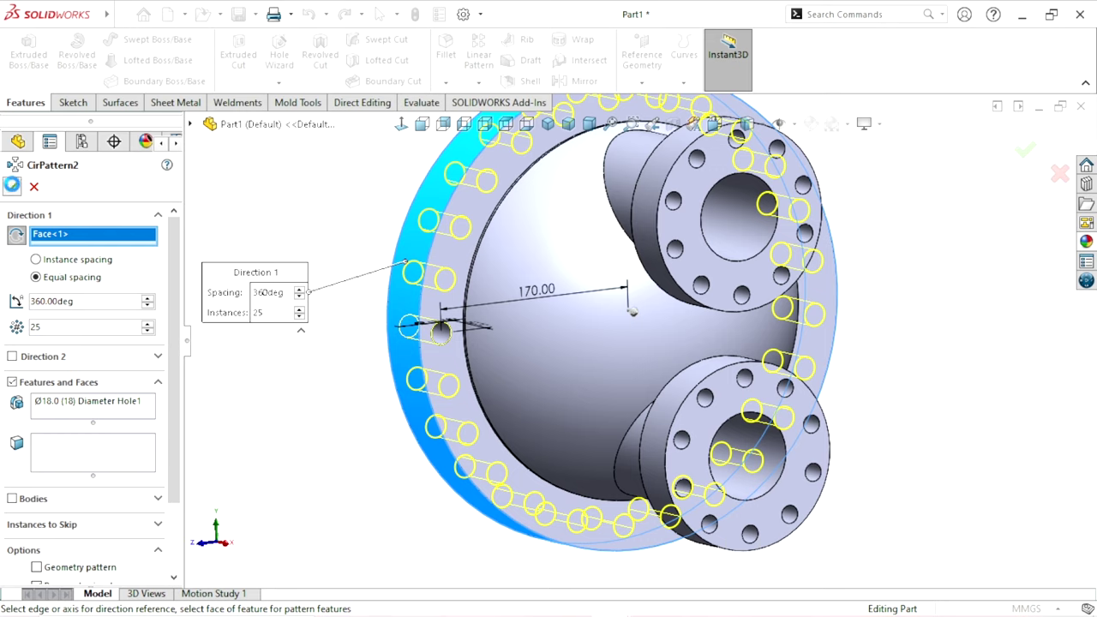
- Orbit and zoom the model to inspect the ring of Ø18 bolt holes
scroll(544, 334, "up", 3)
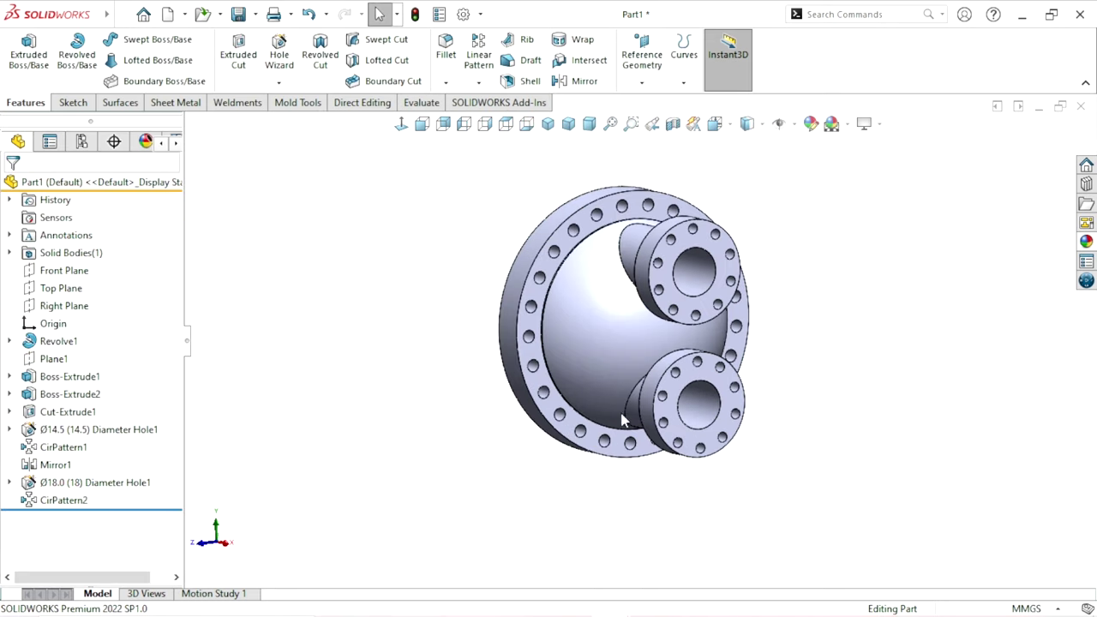
mouse_move(760, 308)
middle_mouse_down()
mouse_move(675, 286)
mouse_move(843, 453)
mouse_move(934, 454)
mouse_move(952, 277)
mouse_move(927, 392)
mouse_move(818, 460)
mouse_move(783, 378)
mouse_move(588, 318)
mouse_move(774, 380)
mouse_move(635, 377)
mouse_move(565, 402)
mouse_move(502, 384)
mouse_move(654, 448)
mouse_move(537, 421)
mouse_move(540, 480)
middle_mouse_up()
scroll(599, 386, "down", 2)
scroll(542, 482, "up", 2)
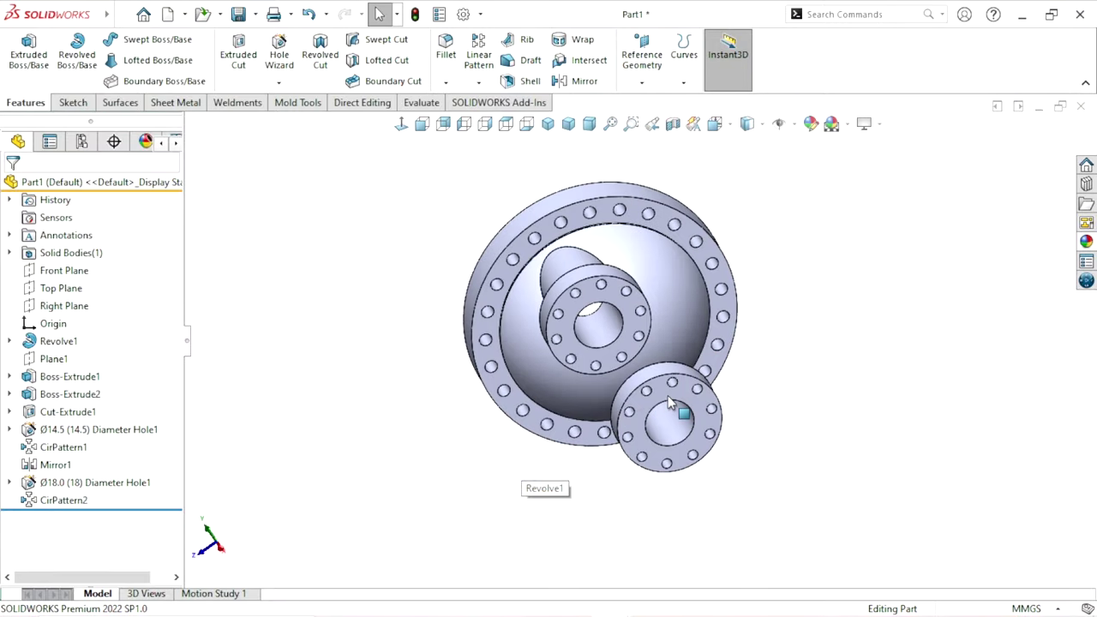
left_click(636, 60)
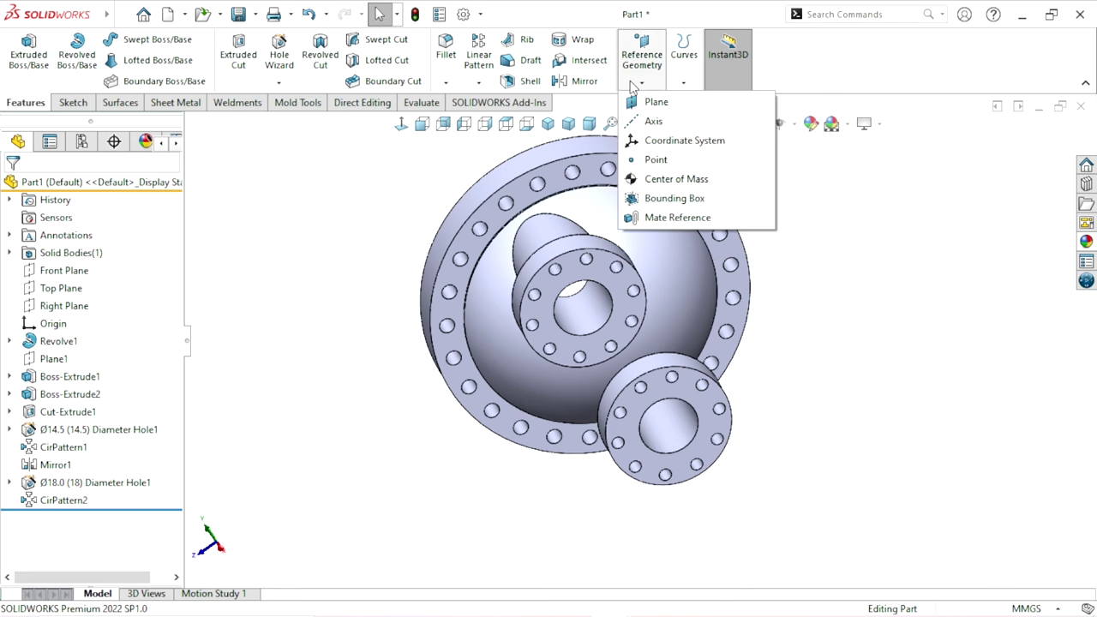
- Create Plane2 offset 138 mm from the Front Plane, in front of the part
left_click(671, 105)
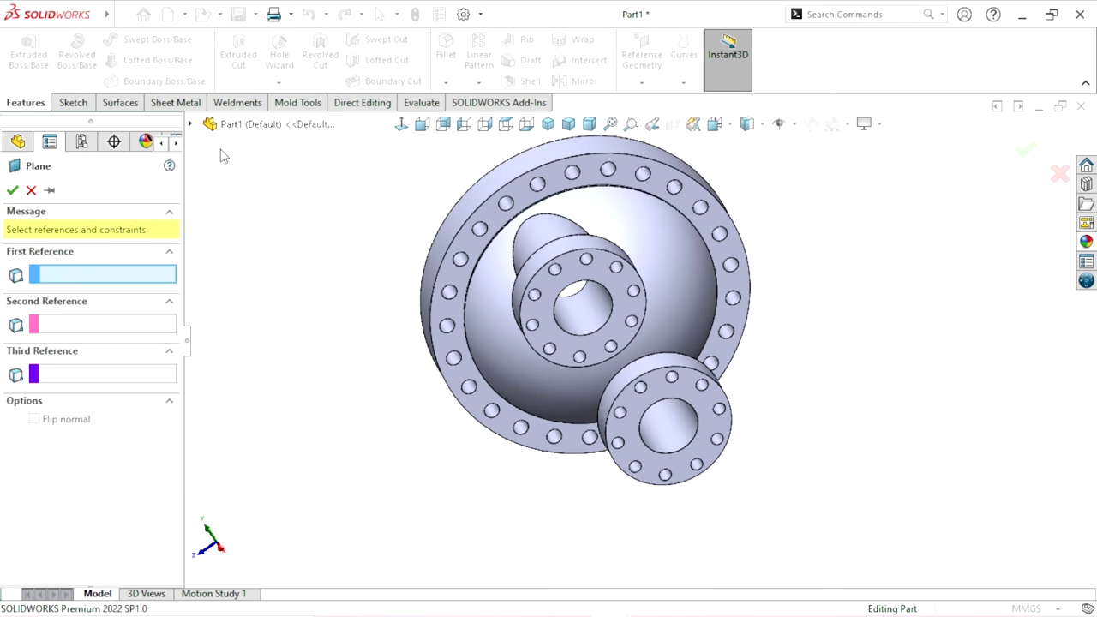
left_click(548, 124)
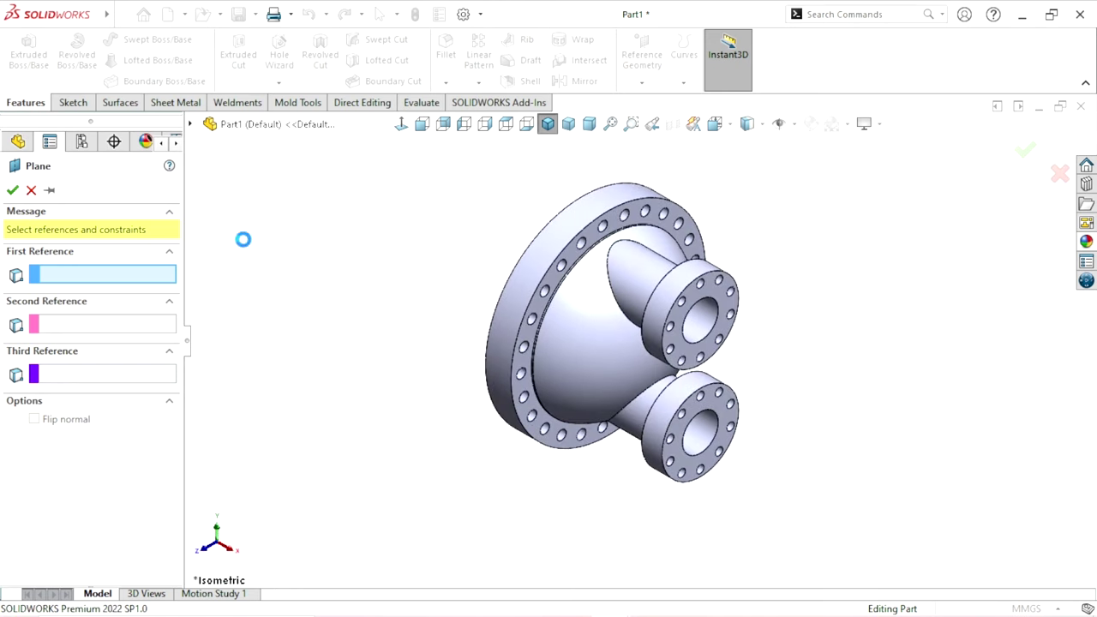
left_click(193, 125)
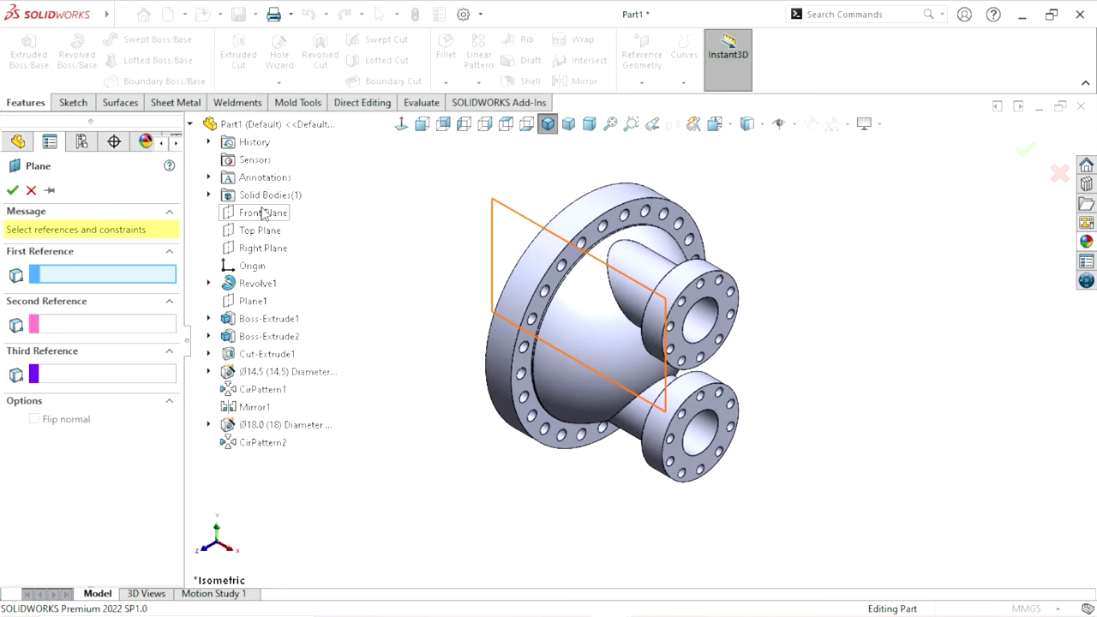
left_click(256, 218)
type("138")
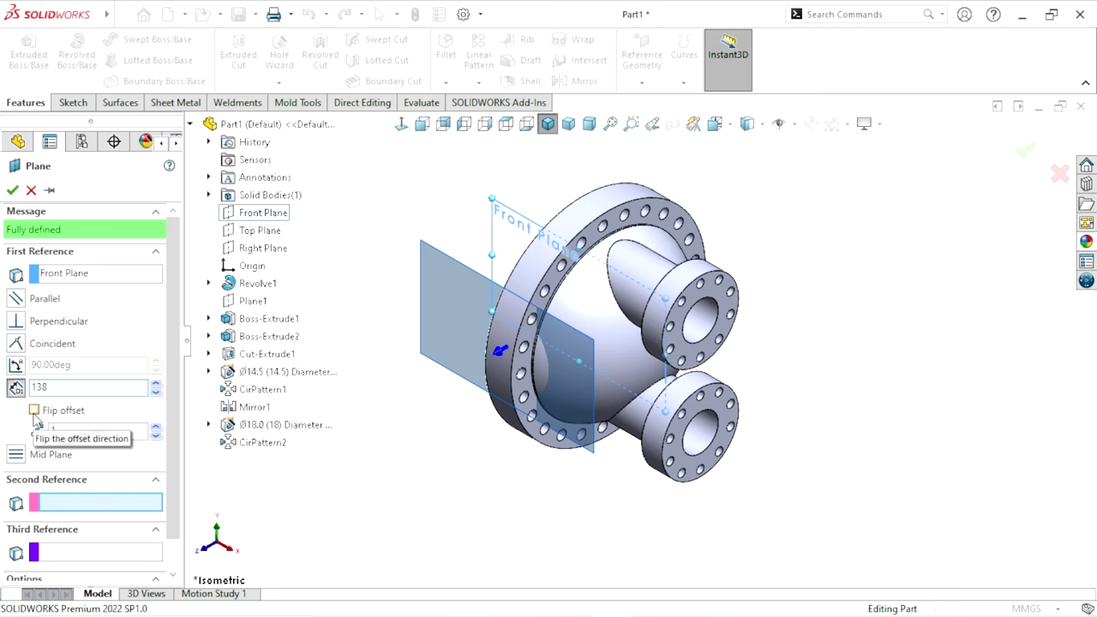
left_click(35, 411)
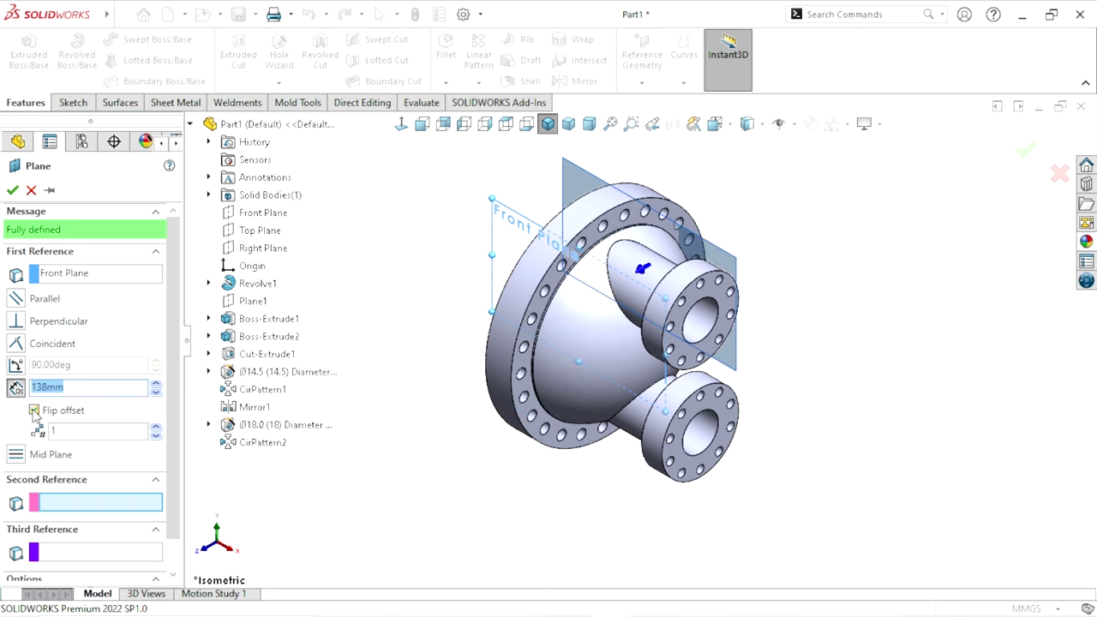
left_click(34, 411)
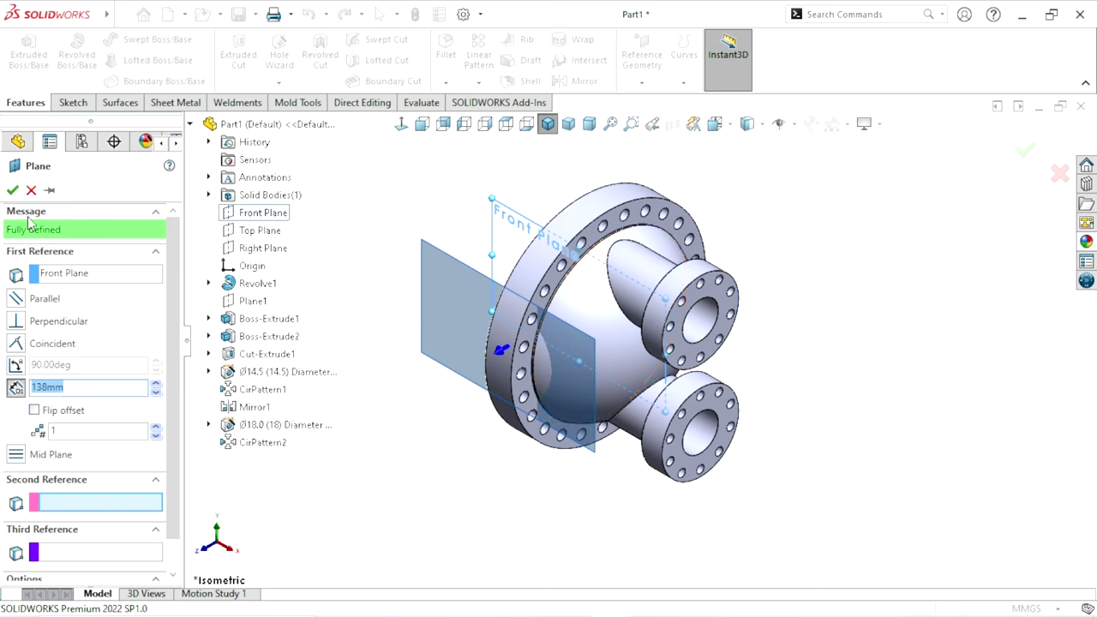
left_click(13, 191)
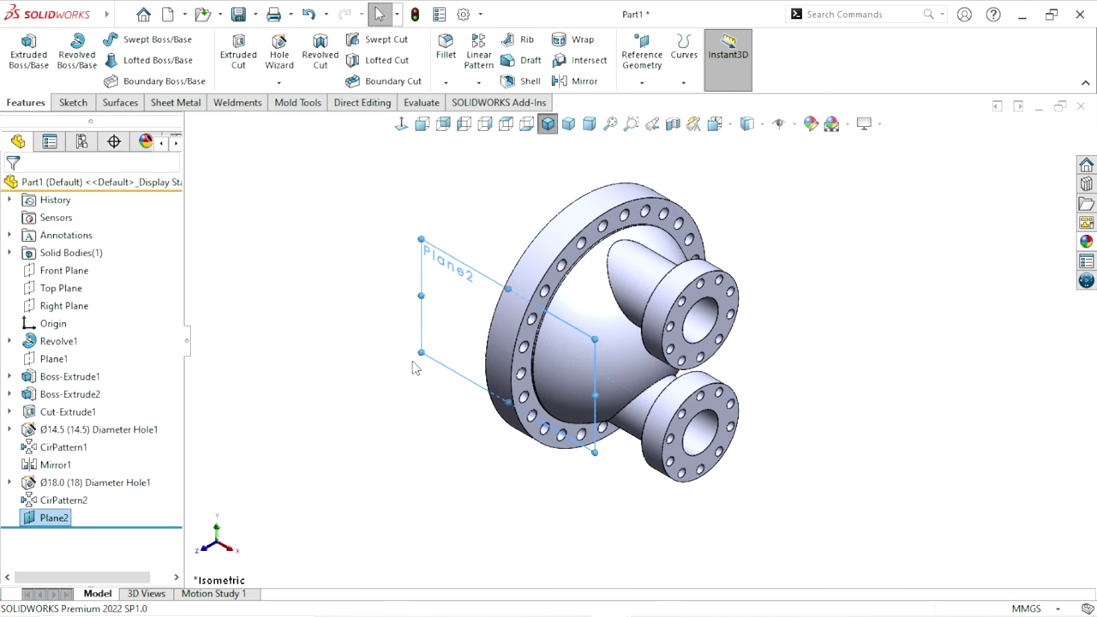
left_click(467, 287)
- Start a sketch on Plane2 and draw a circle on the dome
left_click(541, 221)
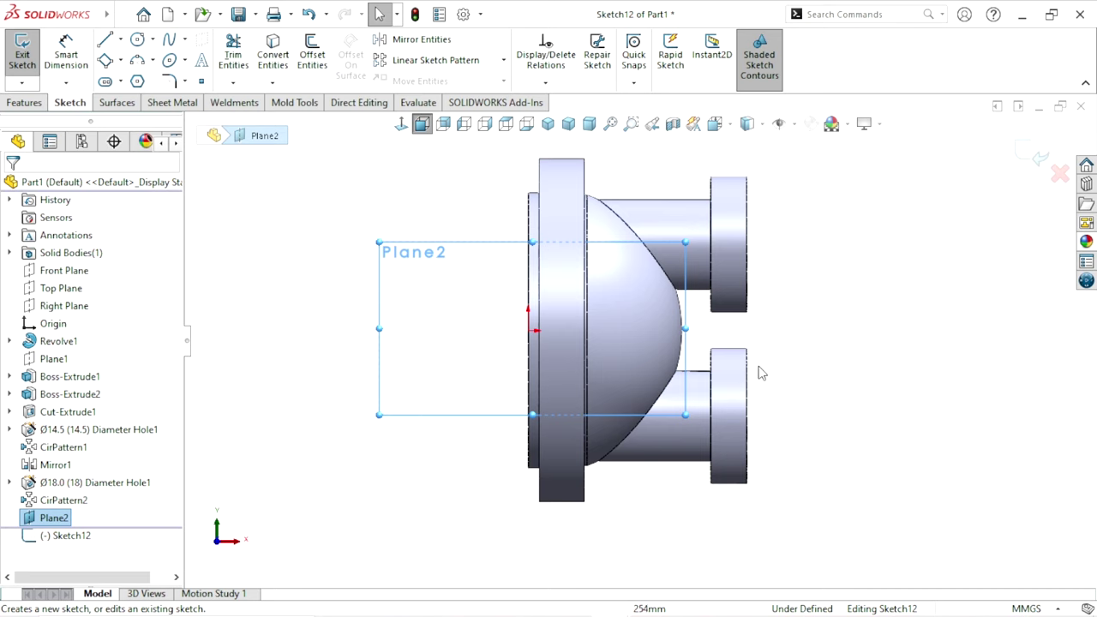
left_click(137, 42)
scroll(720, 322, "down", 2)
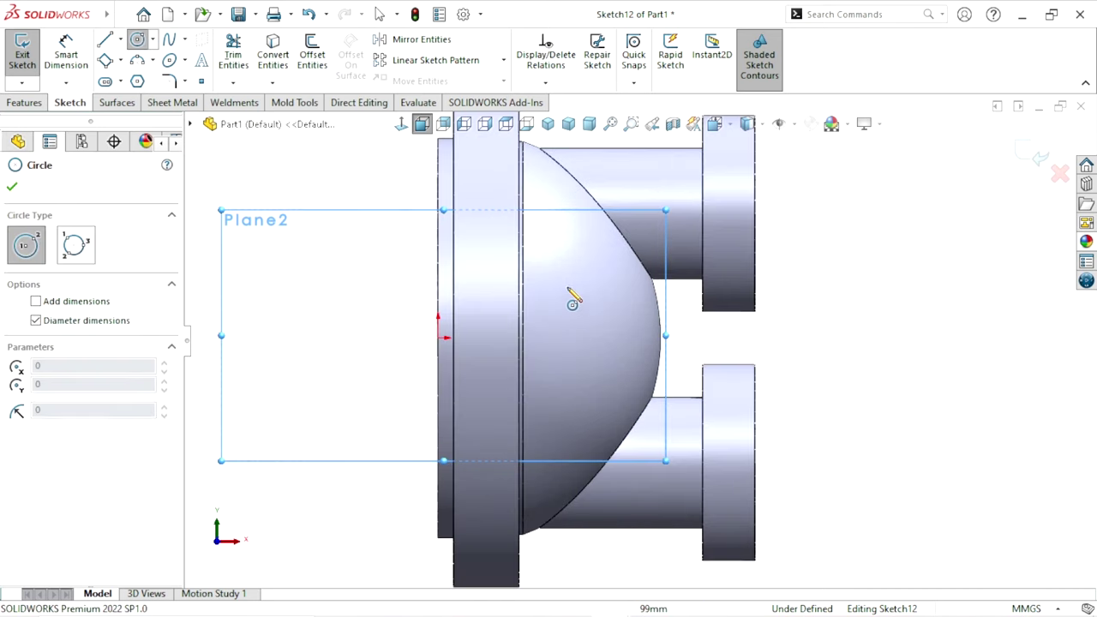
left_click(556, 284)
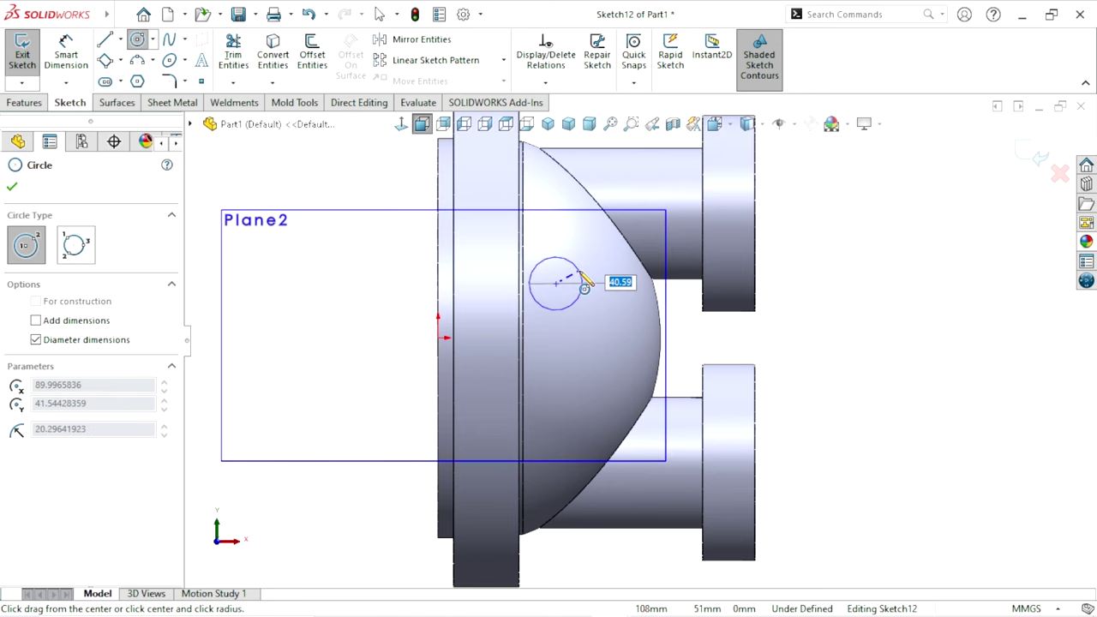
left_click(578, 283)
right_click(779, 311)
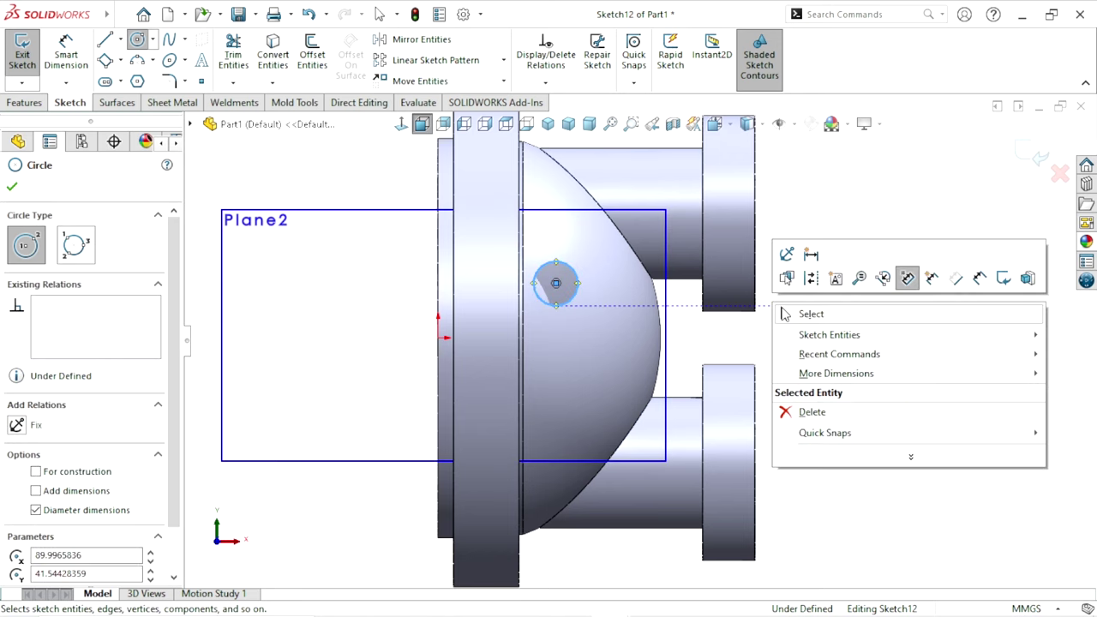
left_click(811, 314)
scroll(597, 353, "up", 1)
scroll(692, 311, "down", 1)
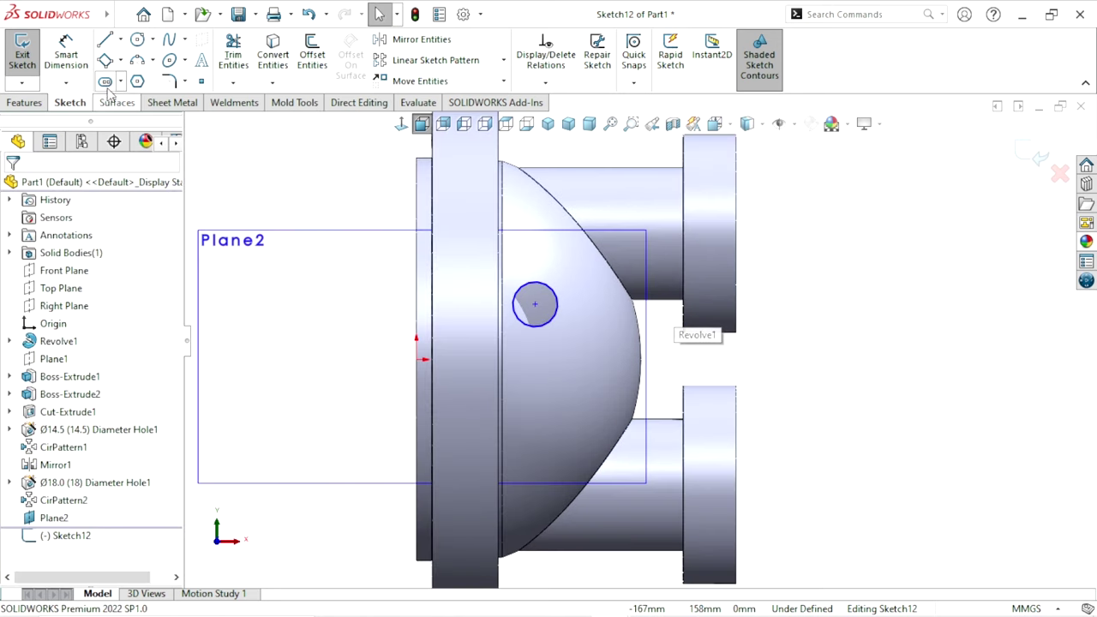
- Locate the circle centre with a 45 mm horizontal dimension
left_click(77, 65)
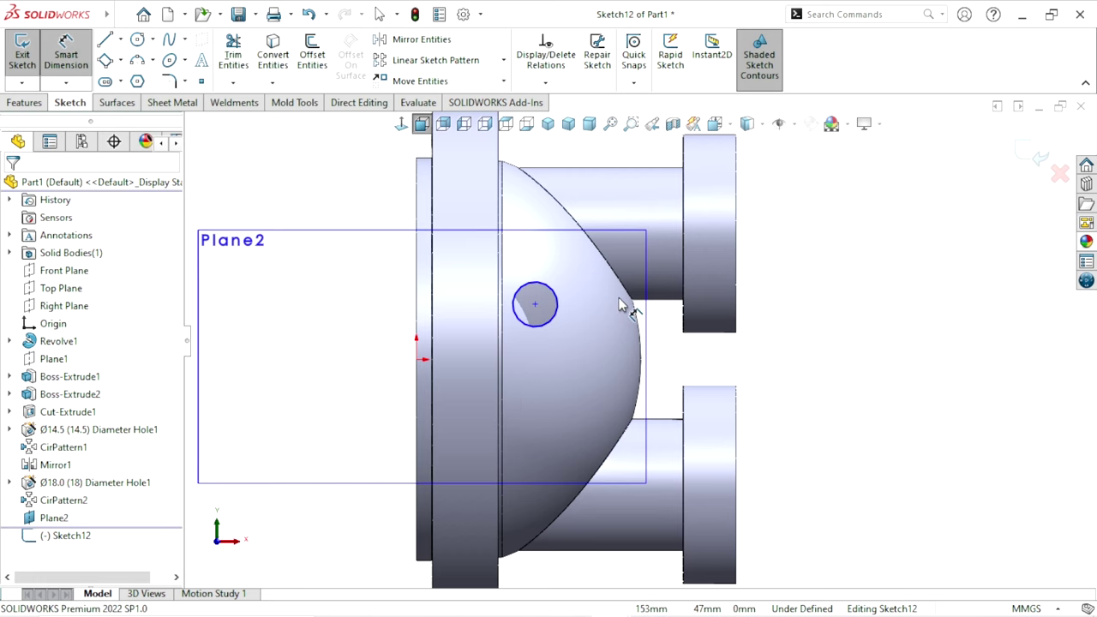
scroll(618, 300, "down", 2)
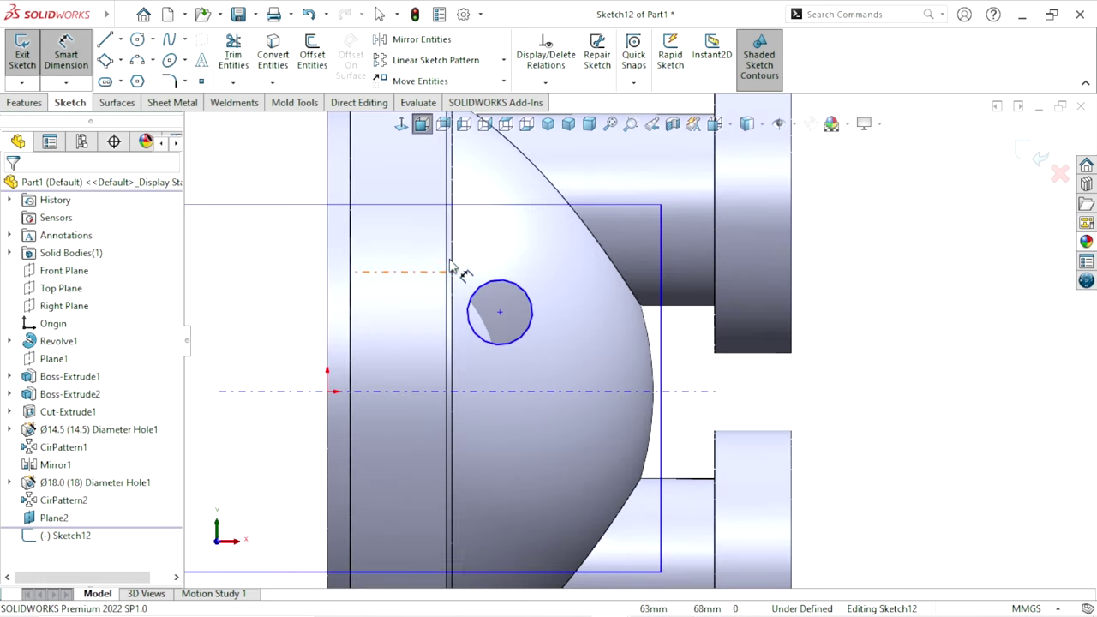
left_click(500, 314)
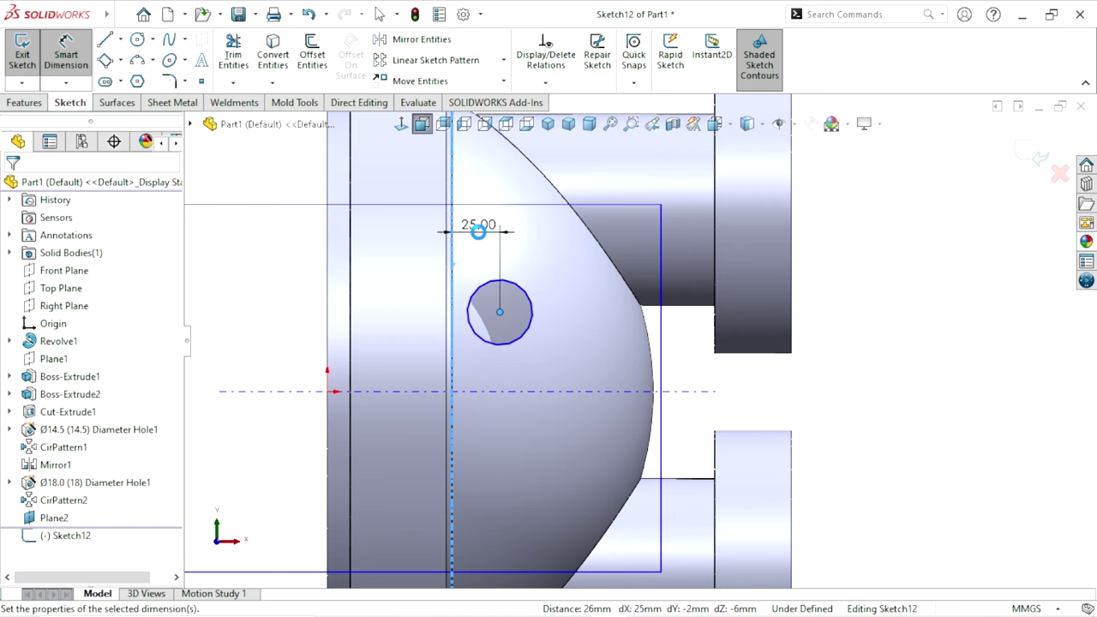
left_click(478, 232)
key("Return")
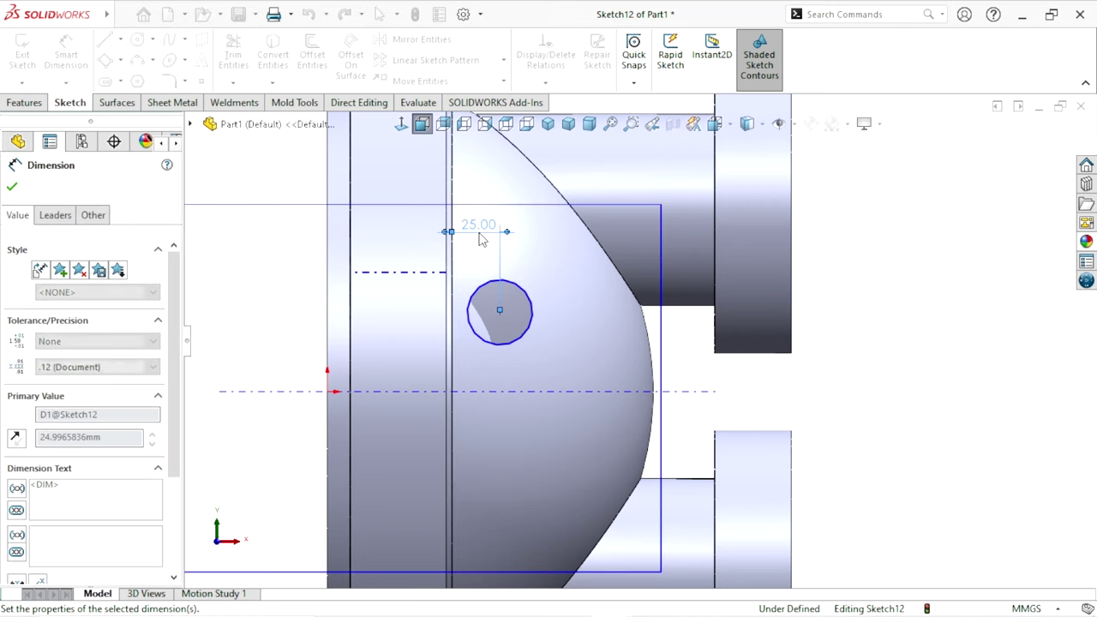
- Set the circle's diameter to 35 mm
left_click(573, 307)
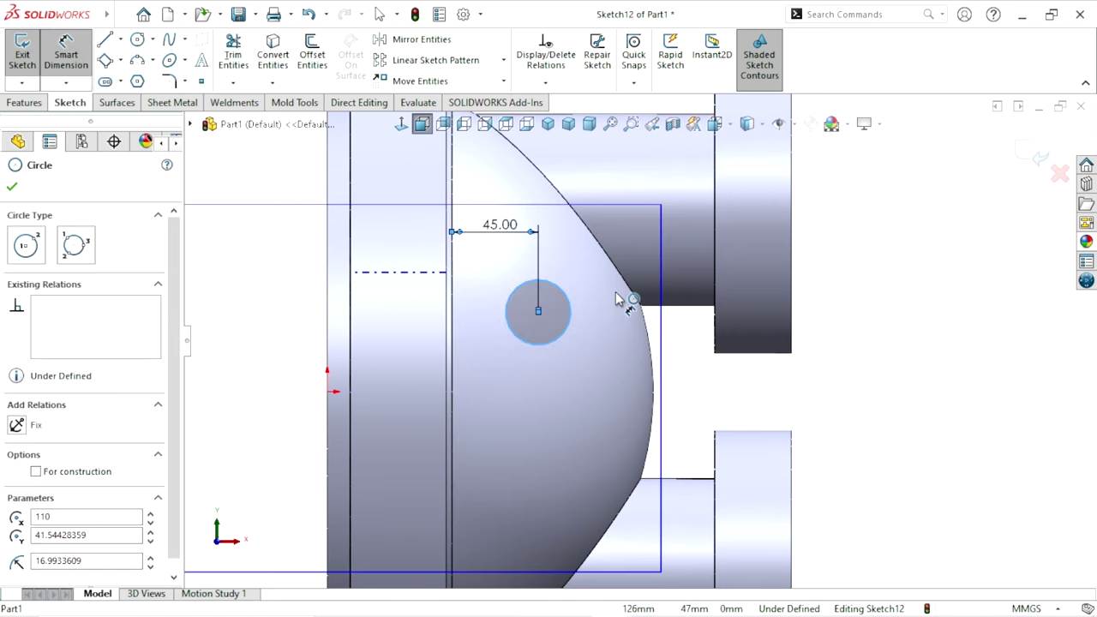
left_click(615, 300)
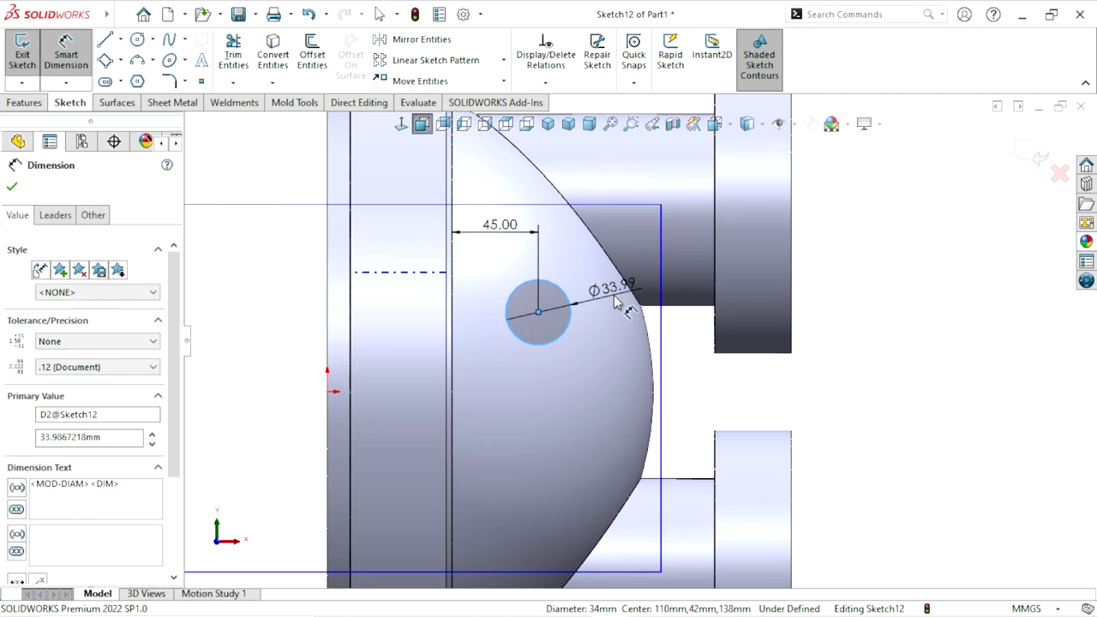
left_click(615, 301)
type("35")
key("Return")
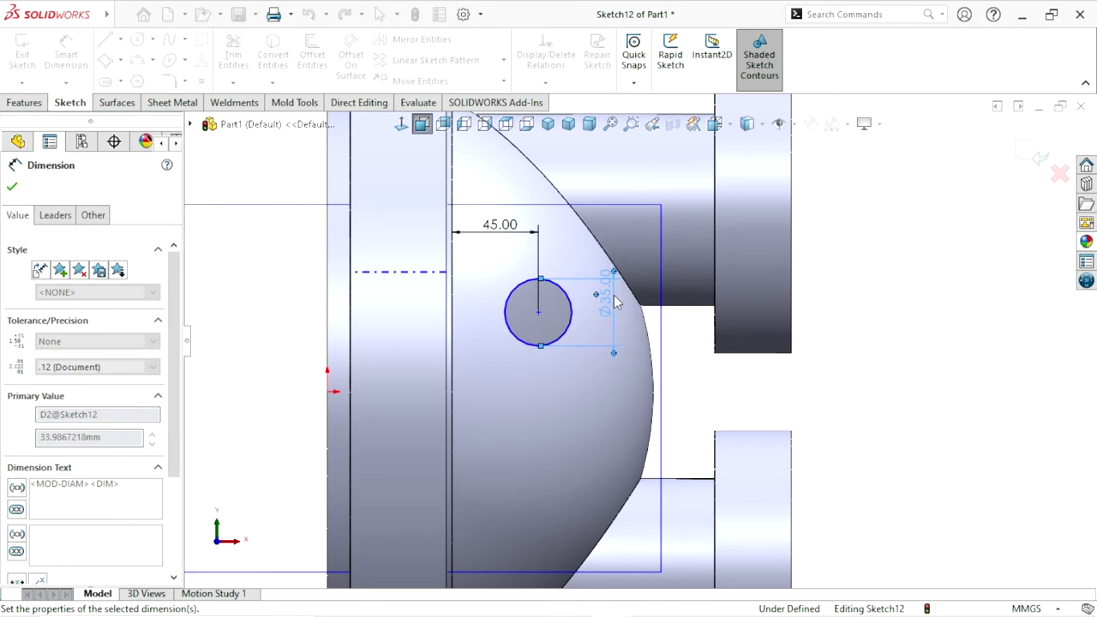
left_click(869, 397)
scroll(686, 355, "up", 2)
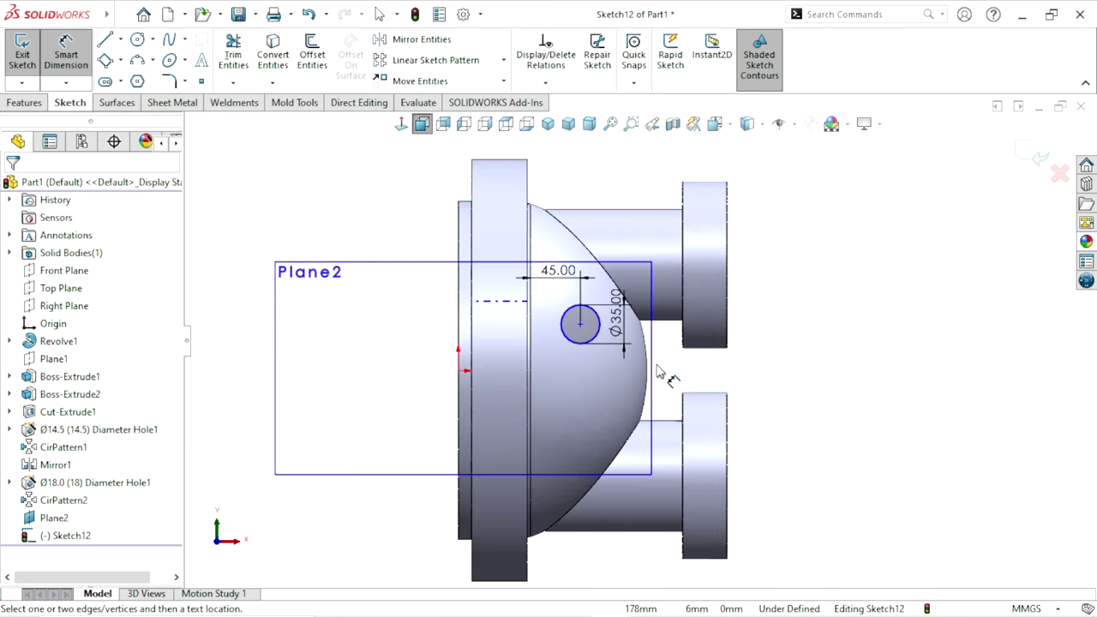
scroll(657, 371, "down", 1)
left_click(123, 42)
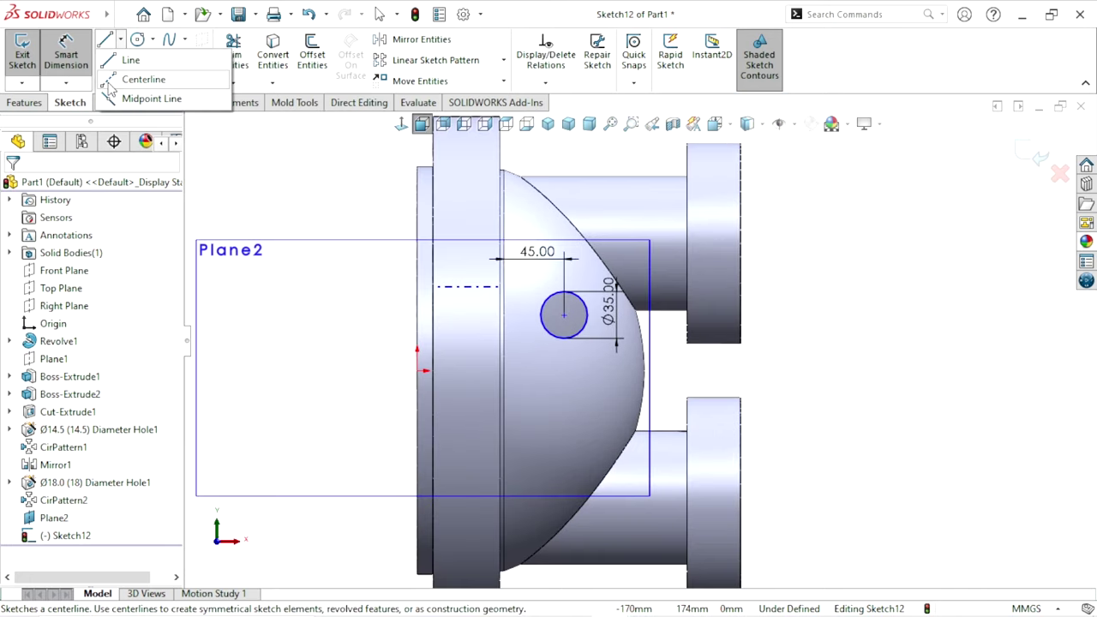
- Draw a horizontal construction centerline starting at the sketch origin
left_click(141, 78)
left_click(419, 371)
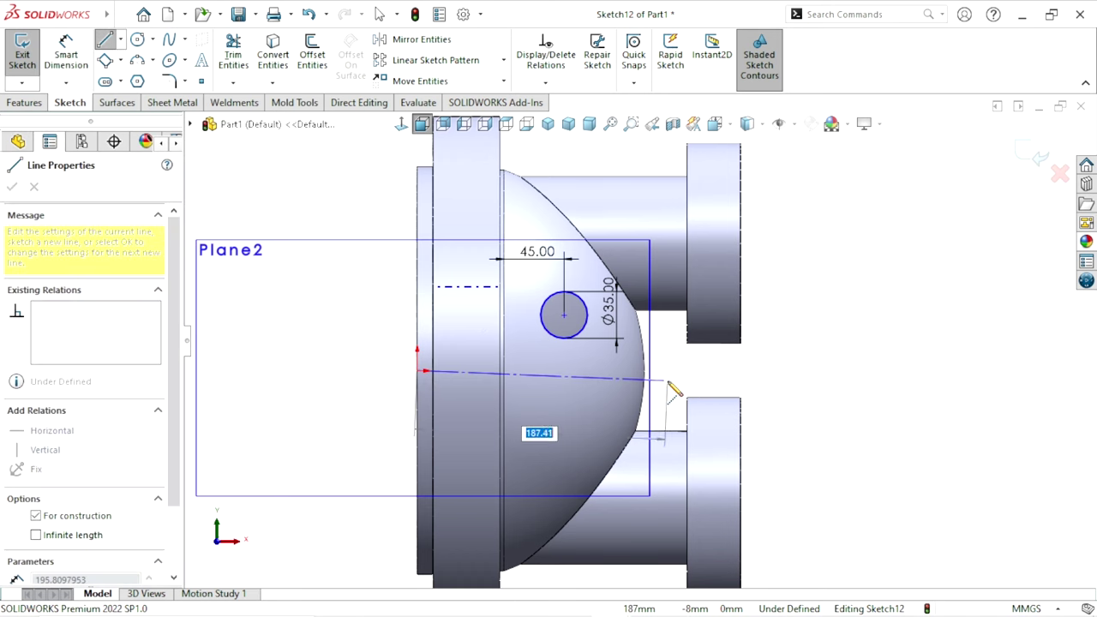
left_click(677, 371)
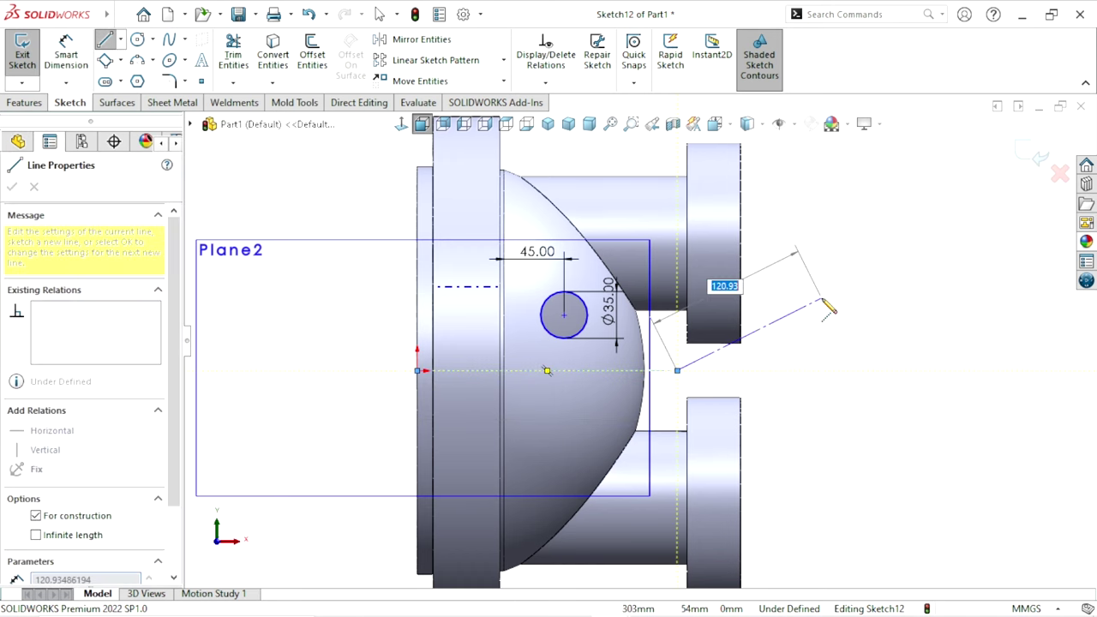
right_click(821, 300)
left_click(845, 315)
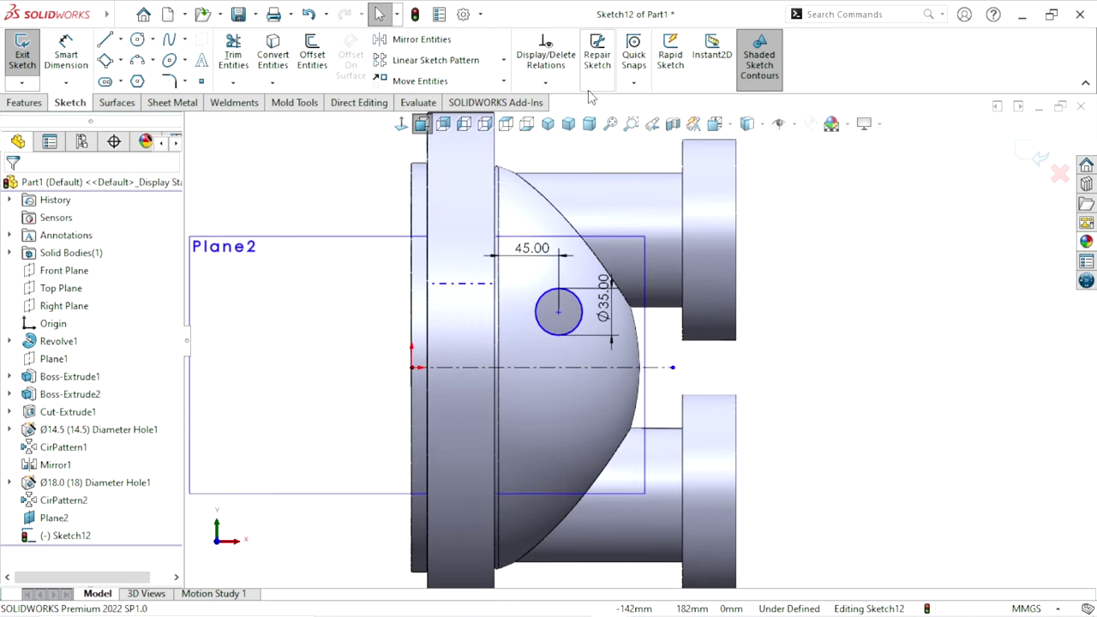
- Mirror the Ø35 circle across the centerline to create a second circle below
left_click(403, 43)
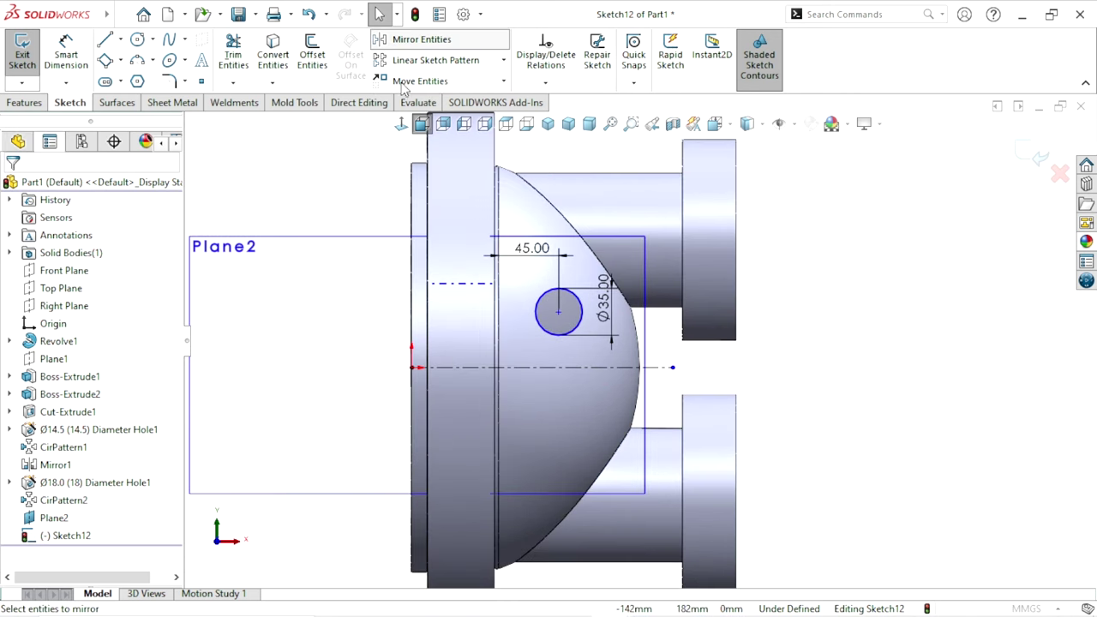
left_click(552, 333)
left_click(62, 388)
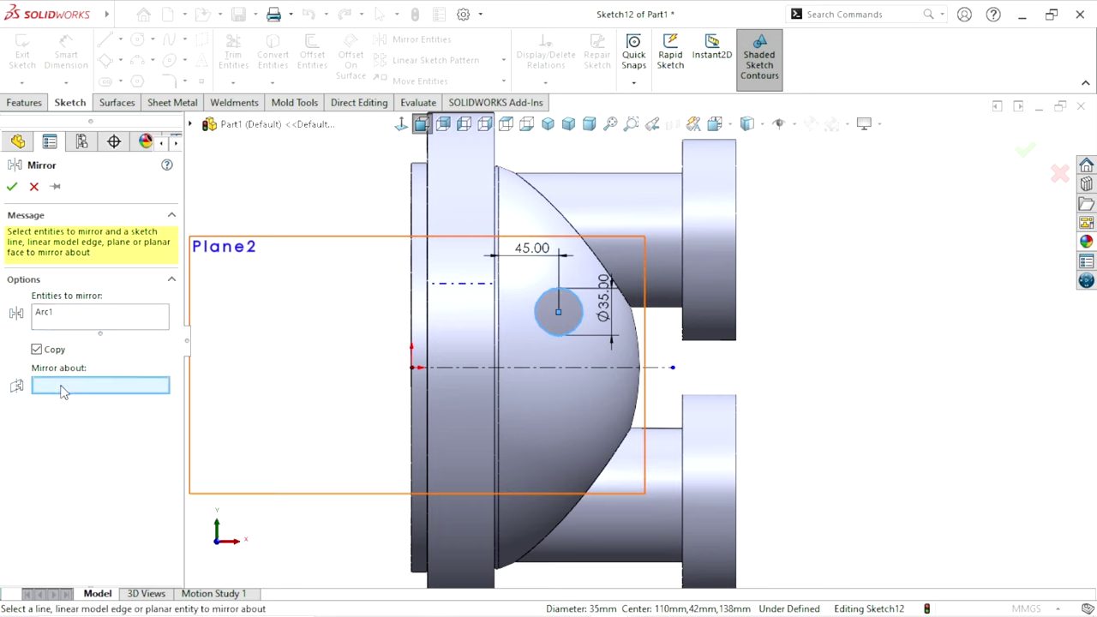
left_click(511, 367)
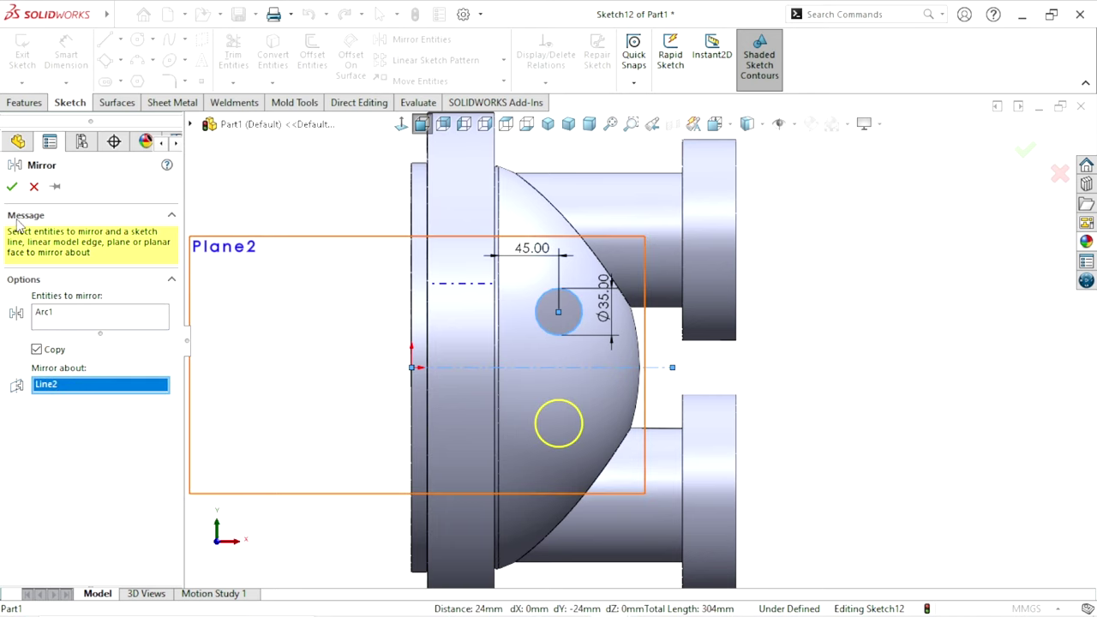
left_click(12, 188)
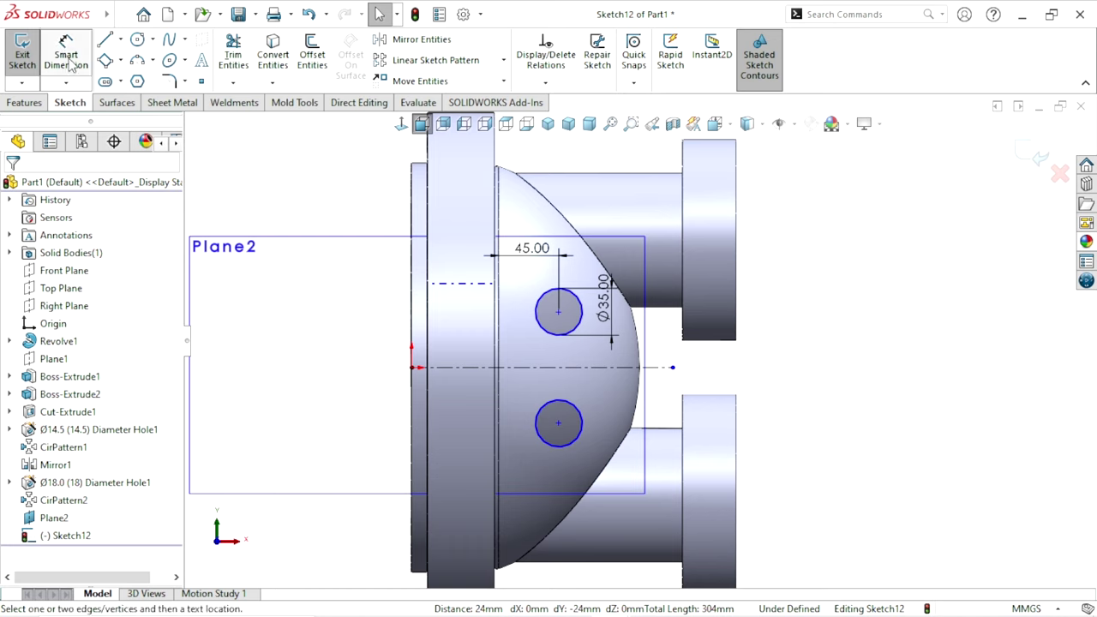
- Dimension the two circle centres 60 mm apart and reposition the Ø35 dimension
left_click(558, 312)
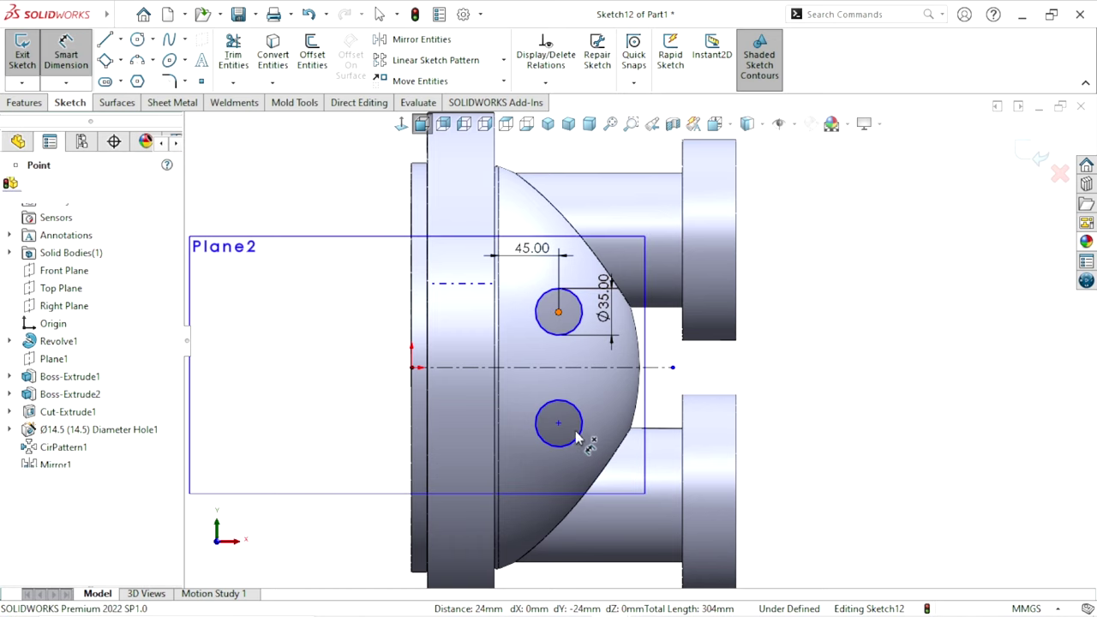
left_click(558, 422)
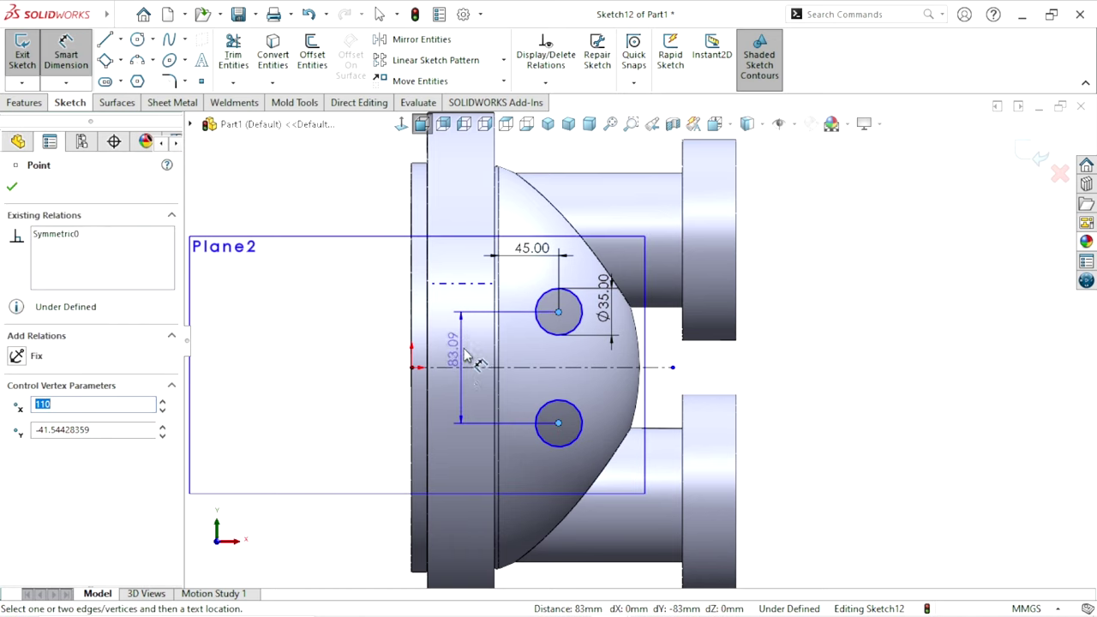
left_click(797, 375)
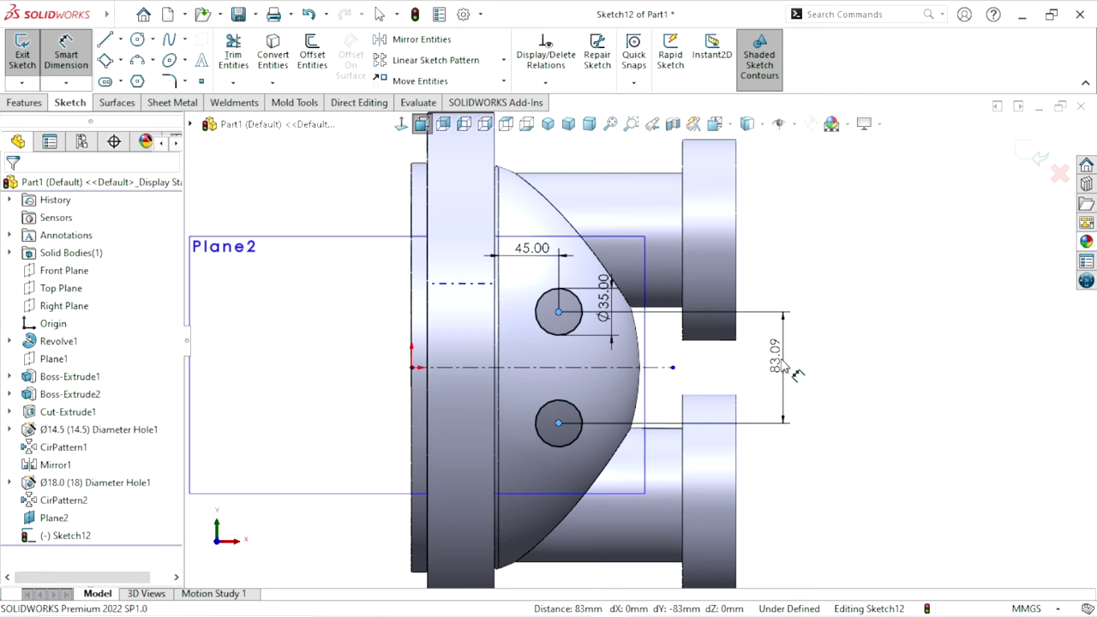
type("60")
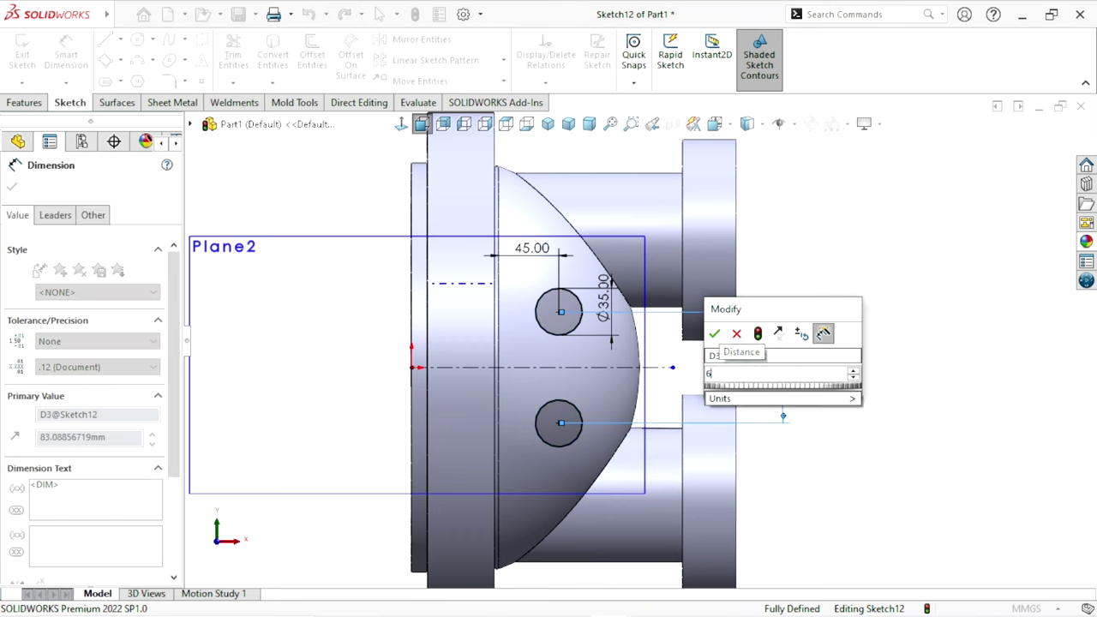
key("Return")
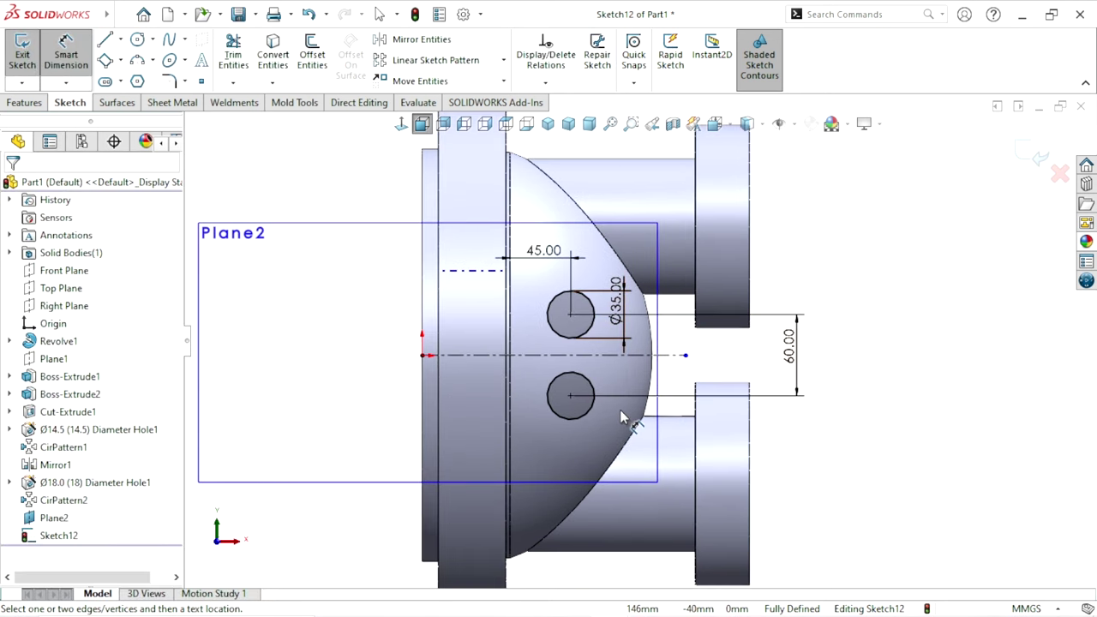
left_click(614, 346)
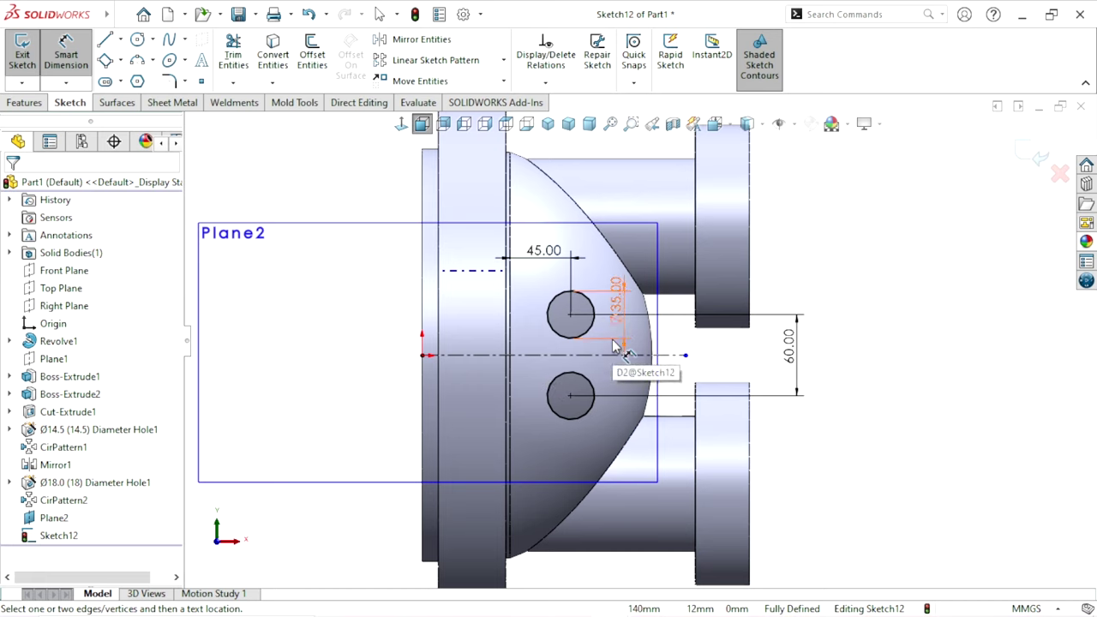
- Extrude both Ø35 circles as bosses, reversed toward the dome, with end condition Up To Next
left_click(24, 102)
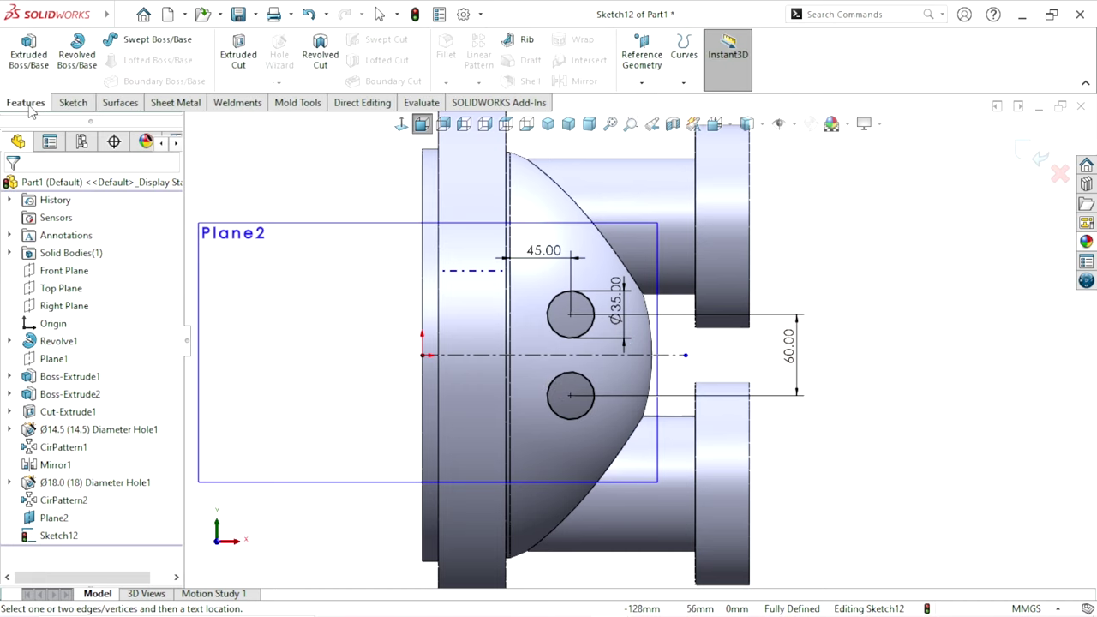
left_click(24, 60)
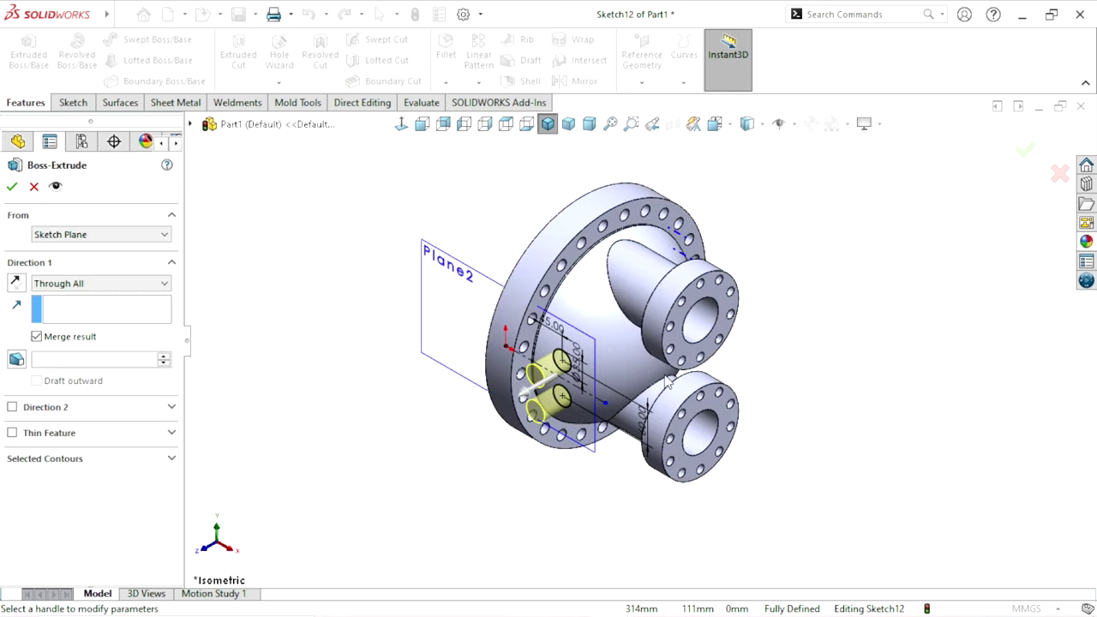
left_click(81, 284)
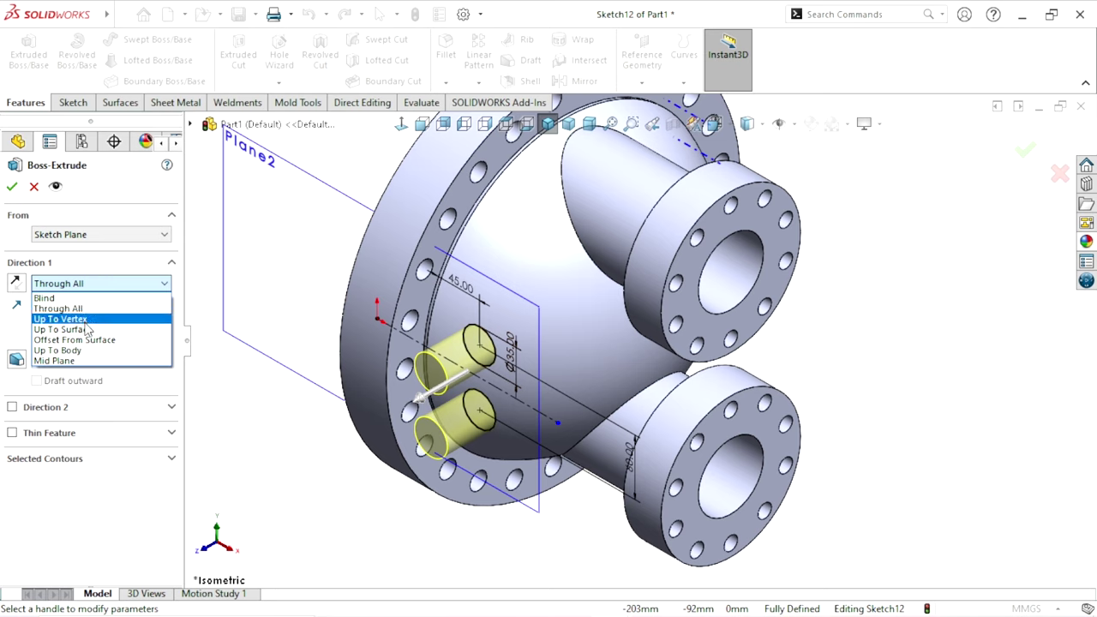
left_click(57, 287)
left_click(57, 286)
left_click(51, 297)
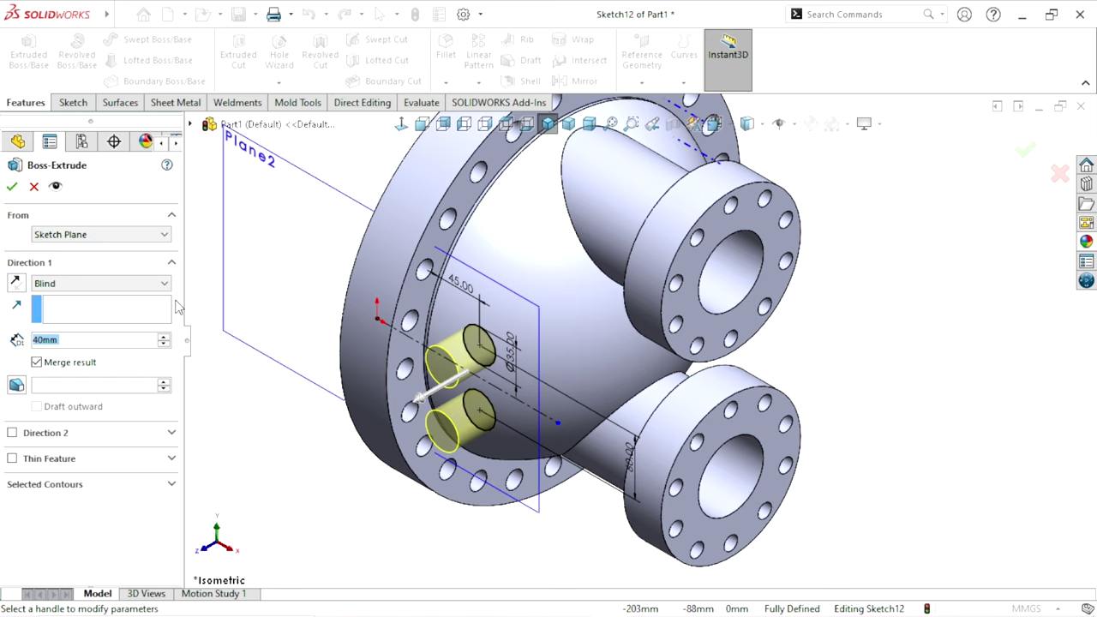
left_click(16, 282)
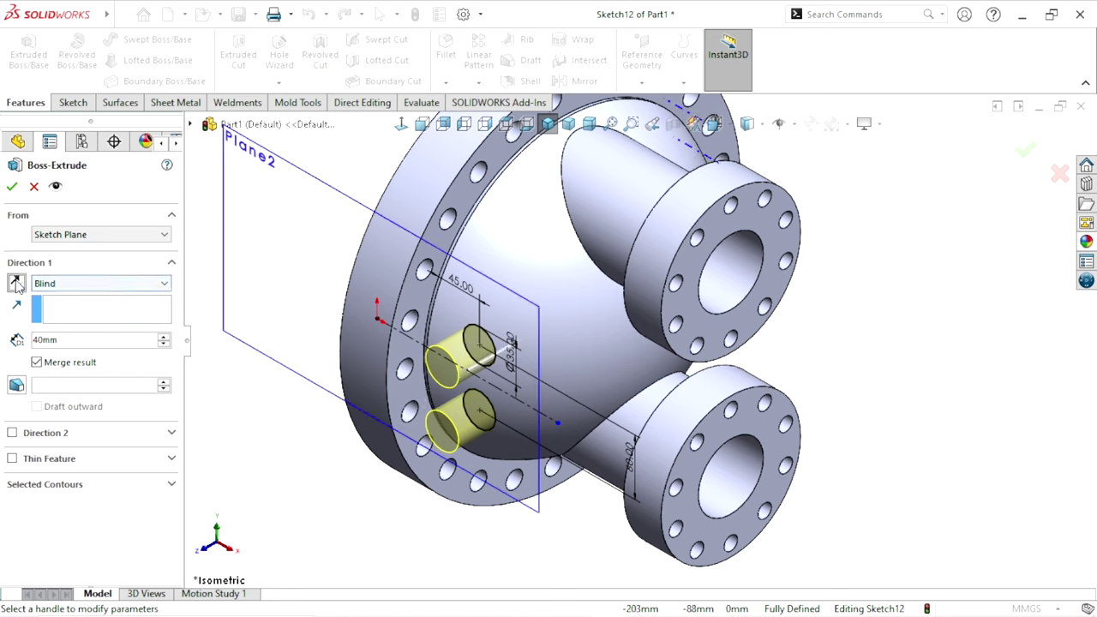
left_click(93, 284)
left_click(57, 319)
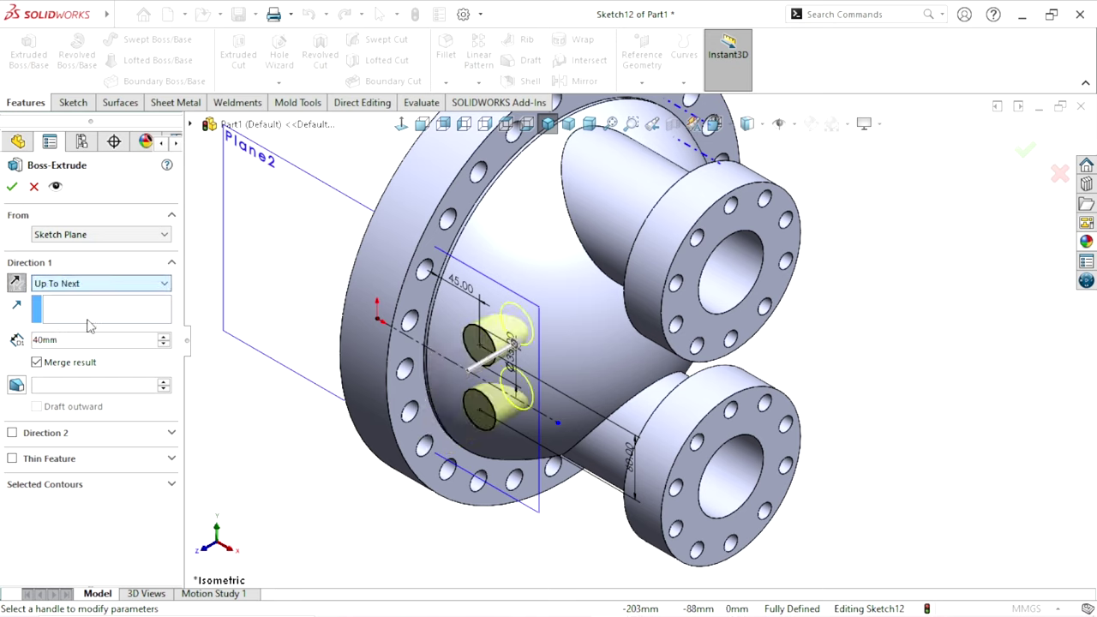
left_click(12, 190)
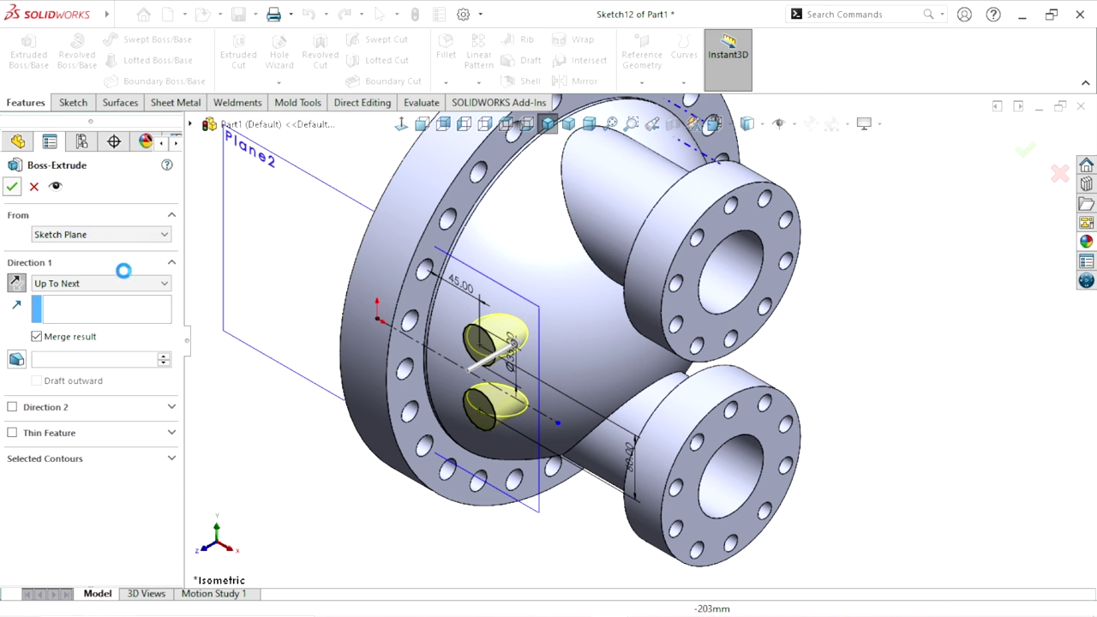
- Hide Plane2 from the view
scroll(596, 346, "up", 2)
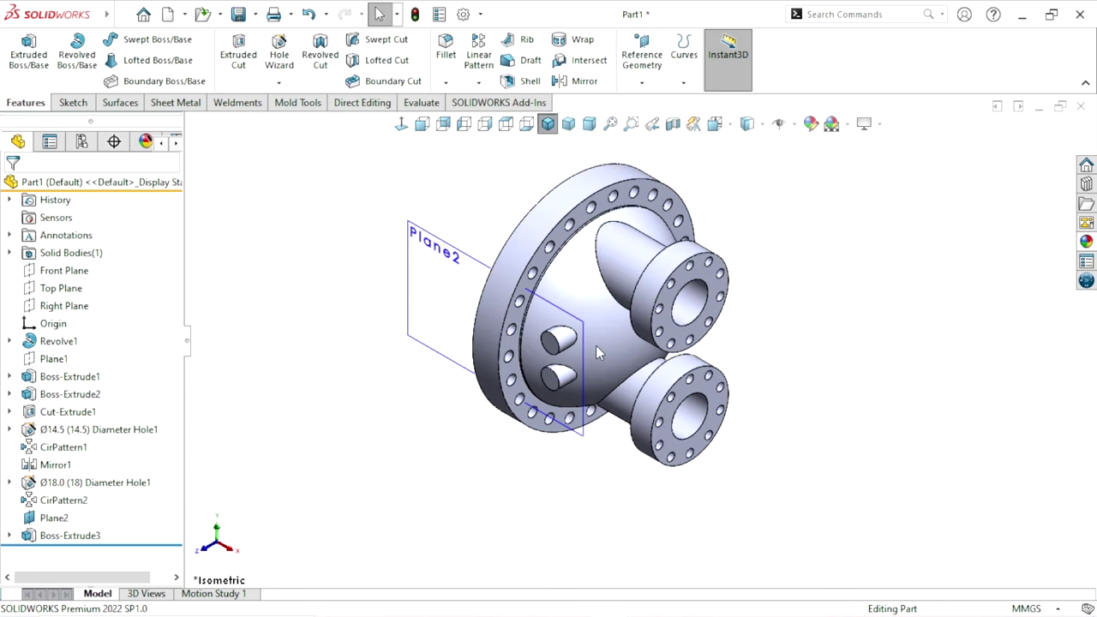
scroll(410, 214, "down", 1)
left_click(410, 214)
left_click(493, 162)
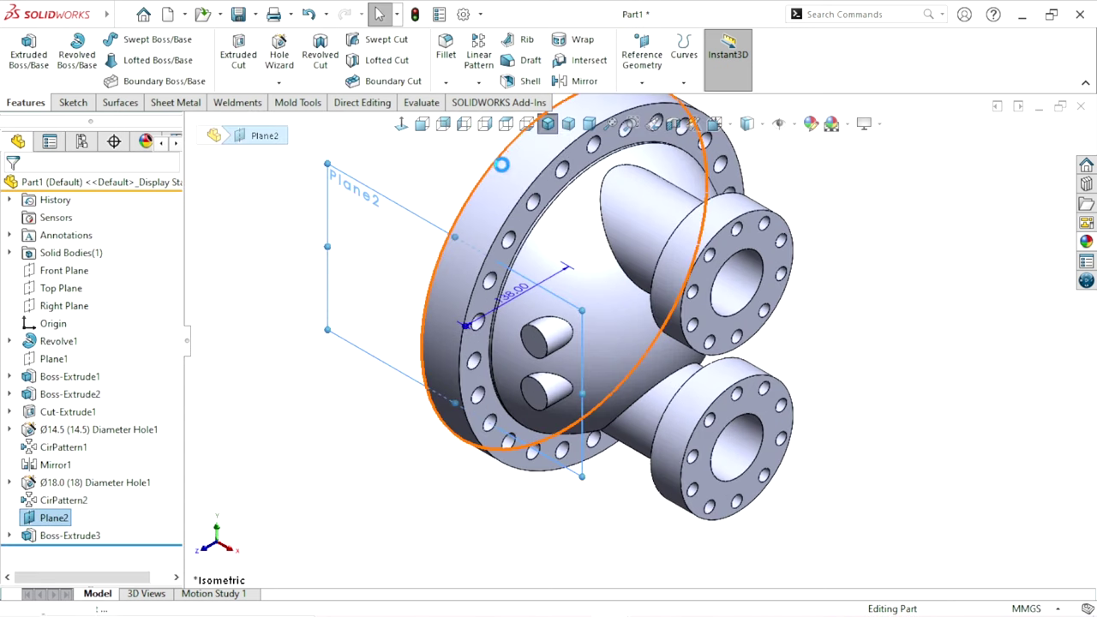
- Zoom in on the bosses and select the flat end face of the lower boss
mouse_move(326, 396)
middle_mouse_down()
mouse_move(699, 220)
mouse_move(540, 345)
middle_mouse_up()
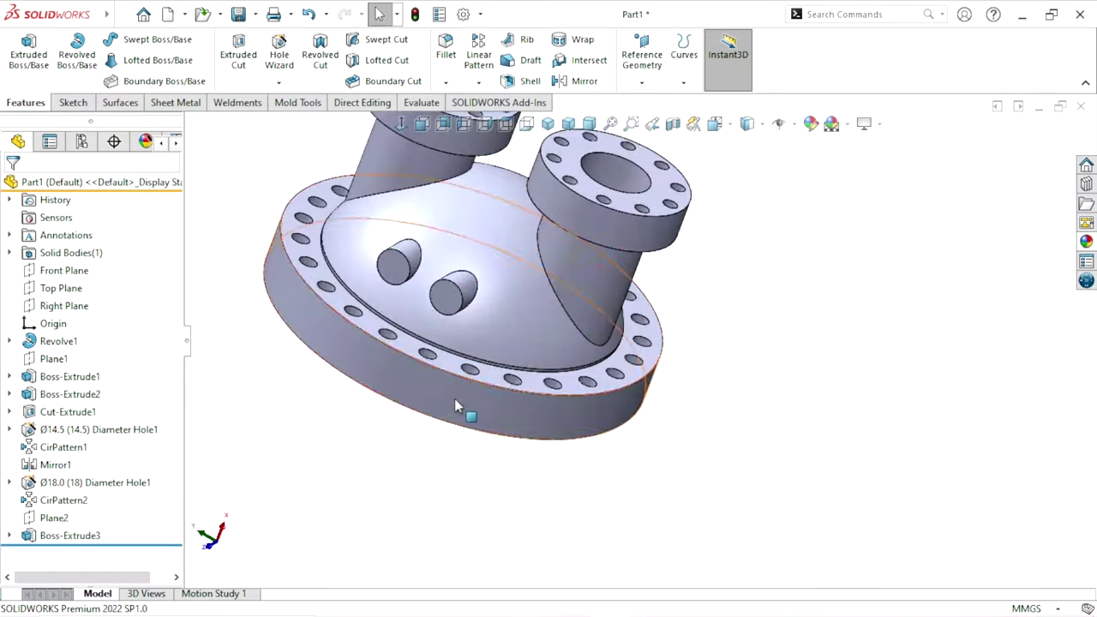
scroll(540, 346, "down", 5)
mouse_move(540, 346)
middle_mouse_down()
mouse_move(611, 354)
mouse_move(708, 415)
middle_mouse_up()
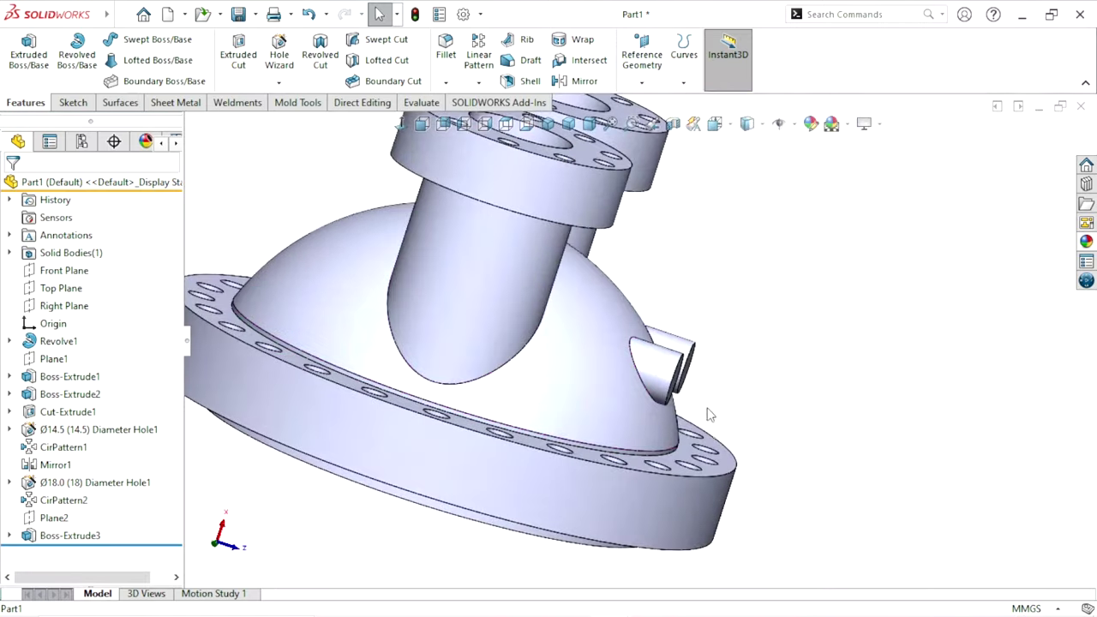
key("ctrl+7")
scroll(754, 364, "down", 2)
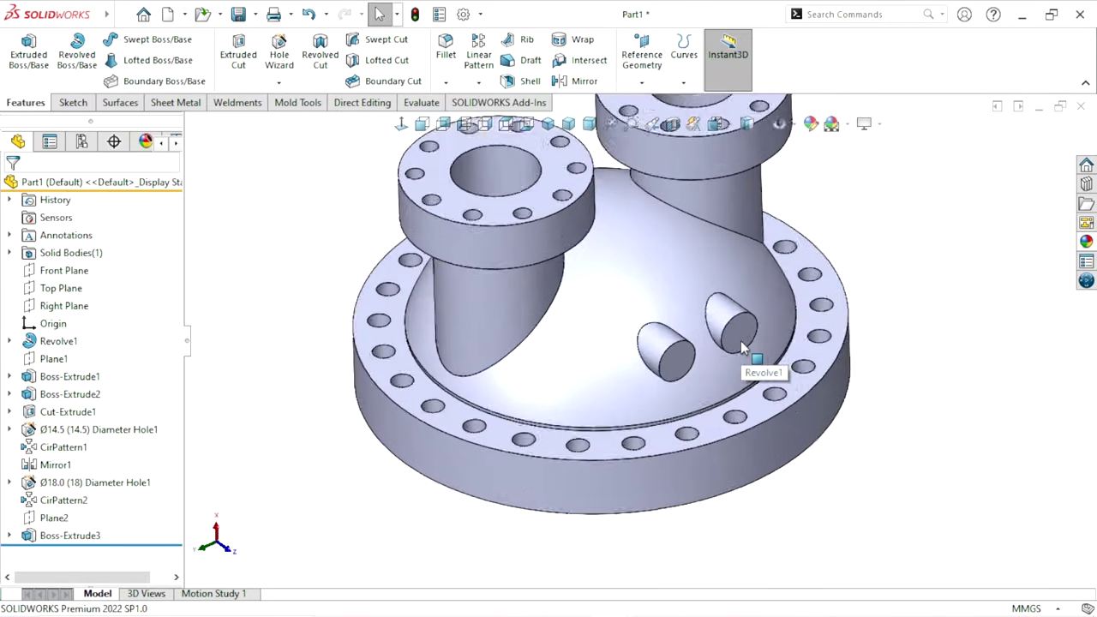
scroll(767, 350, "down", 2)
scroll(758, 324, "down", 2)
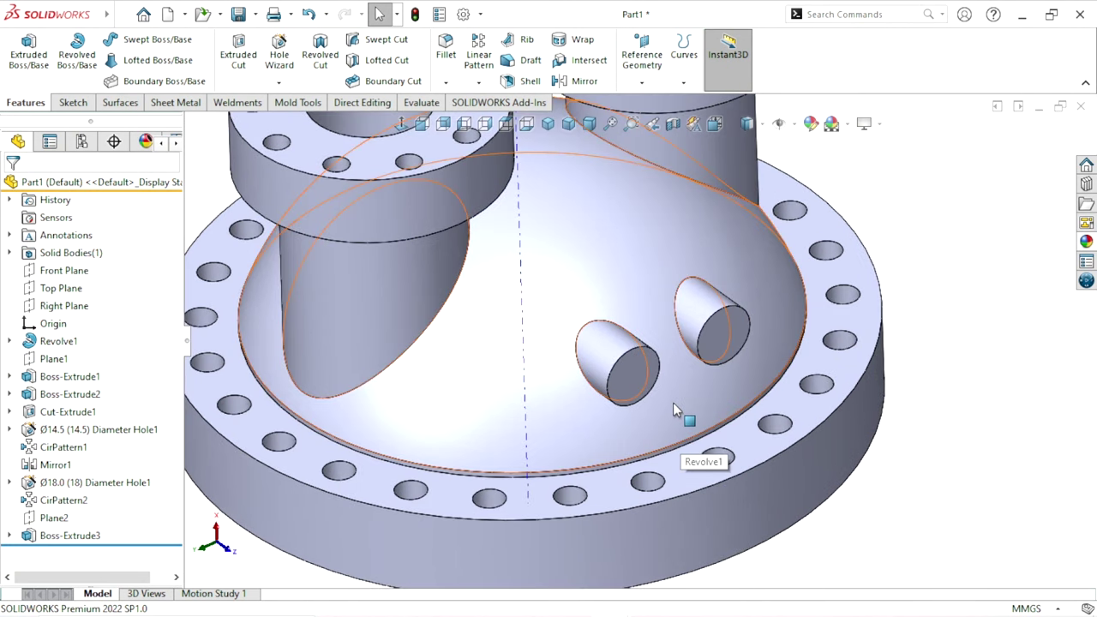
scroll(675, 399, "down", 2)
scroll(690, 369, "down", 2)
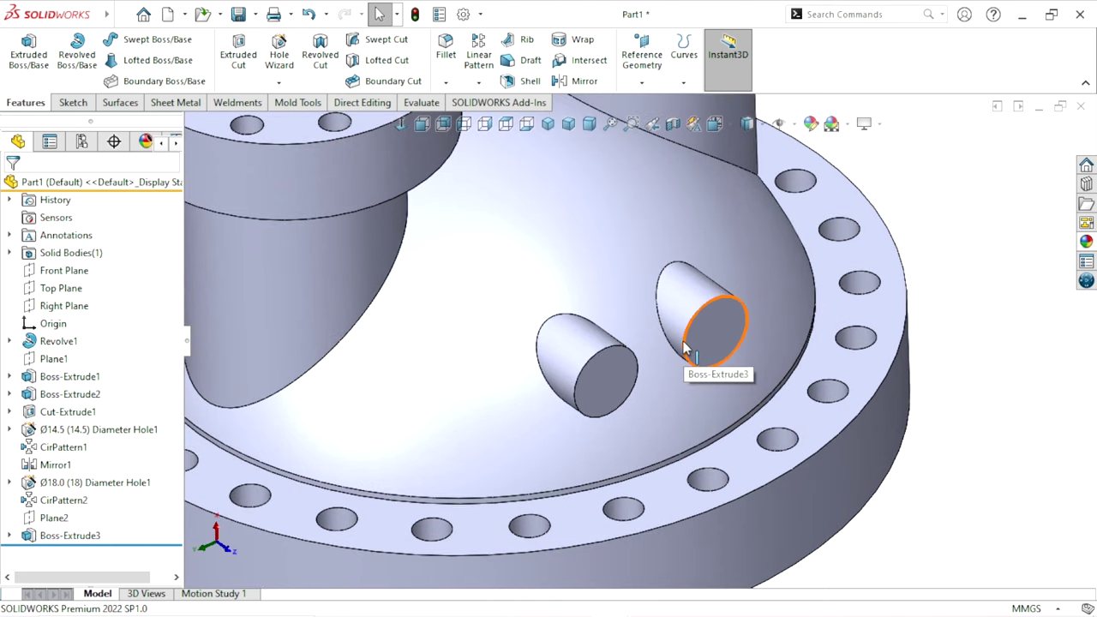
scroll(737, 350, "up", 3)
scroll(698, 351, "down", 3)
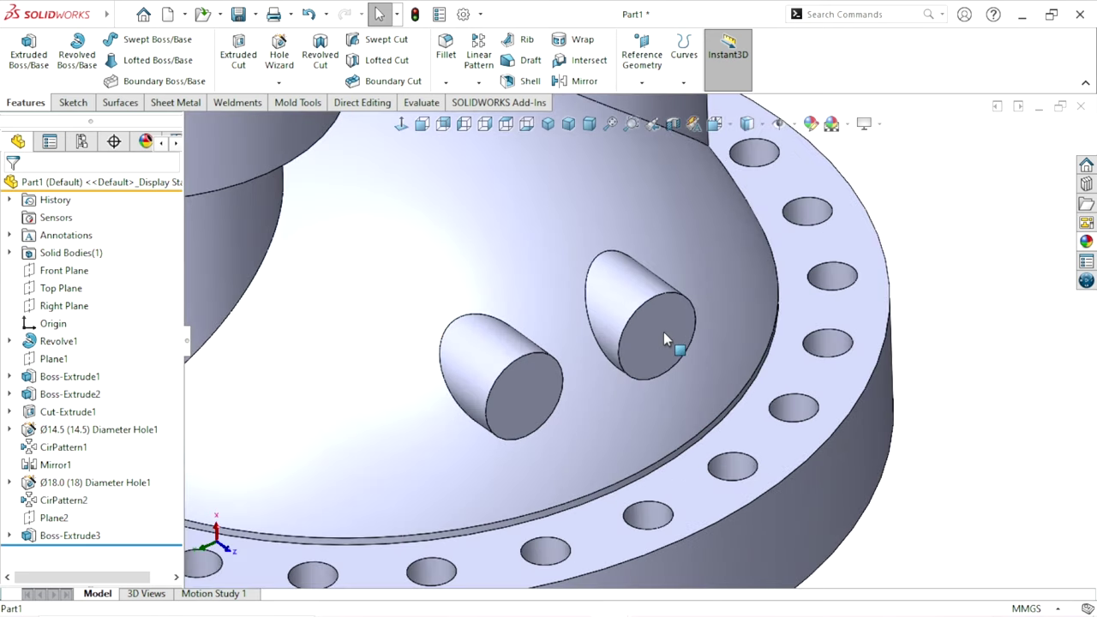
left_click(670, 336)
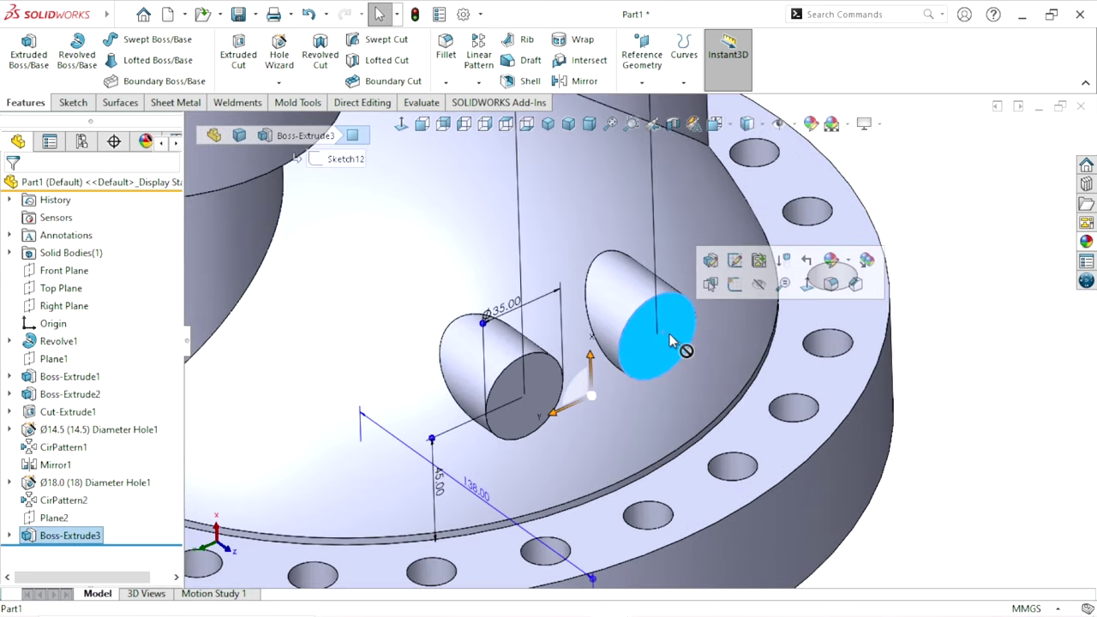
- View the boss face normal and start a Hole Wizard tap hole
left_click(400, 125)
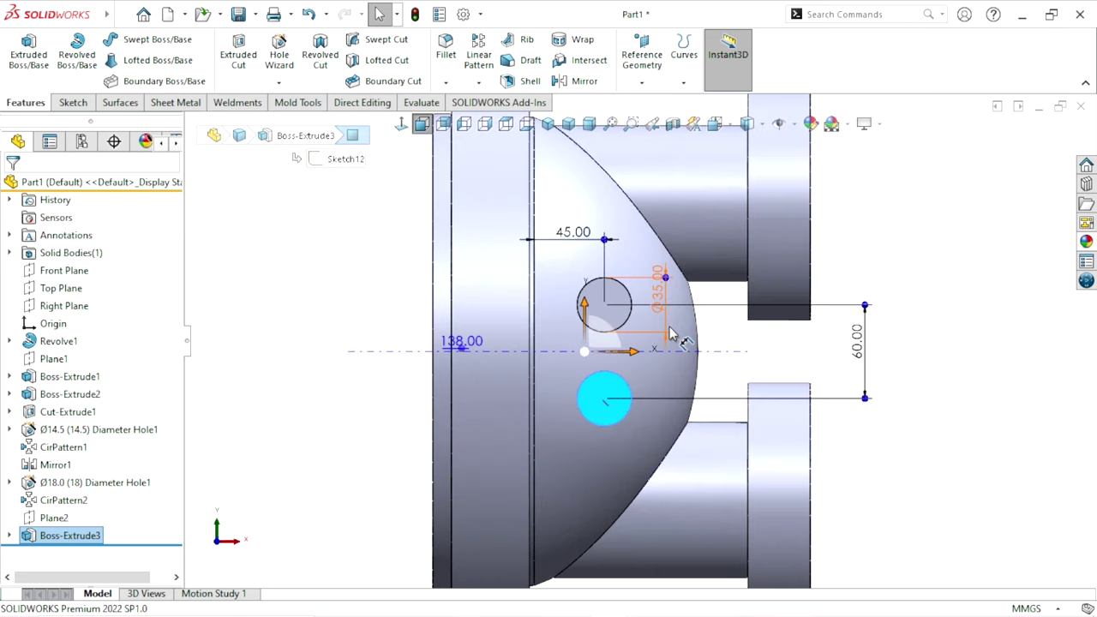
left_click(278, 83)
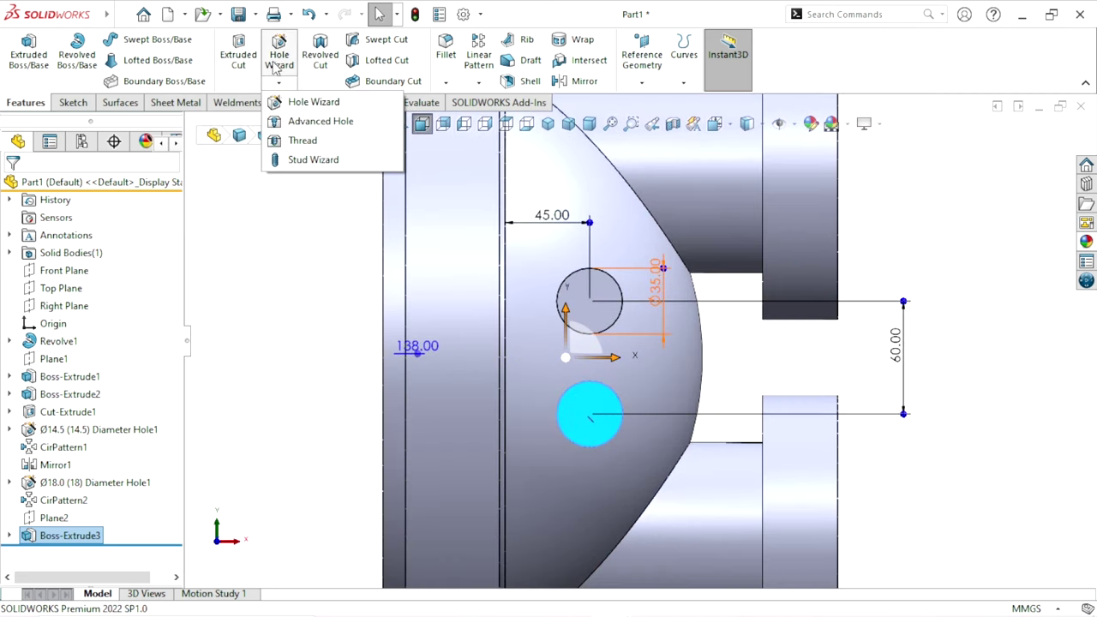
left_click(295, 101)
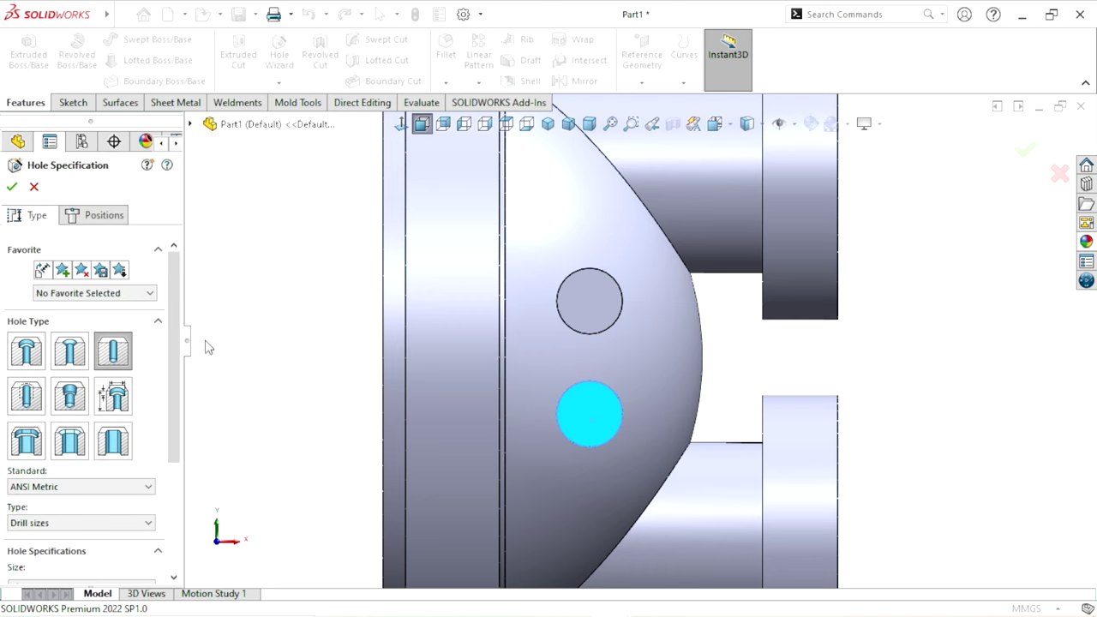
left_click(28, 396)
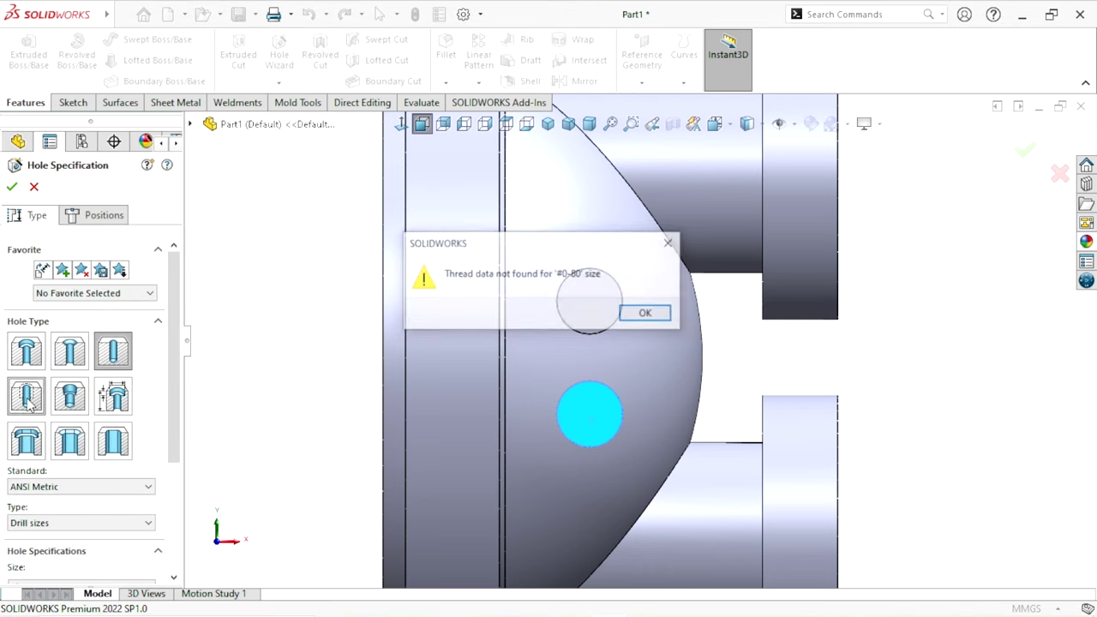
left_click(644, 315)
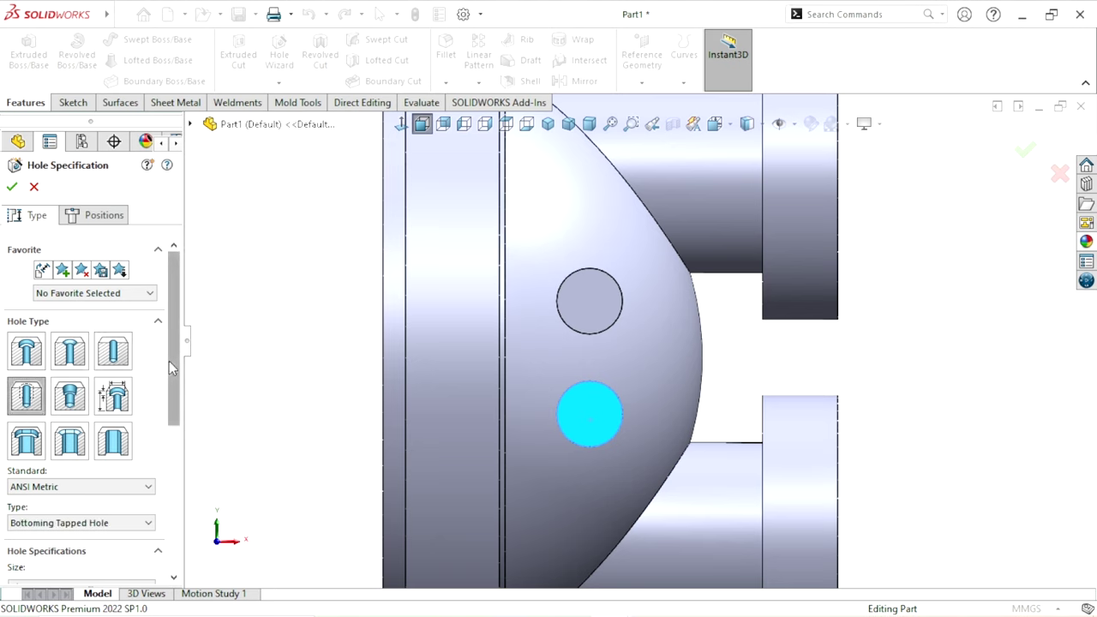
left_click_drag(169, 361, 148, 416)
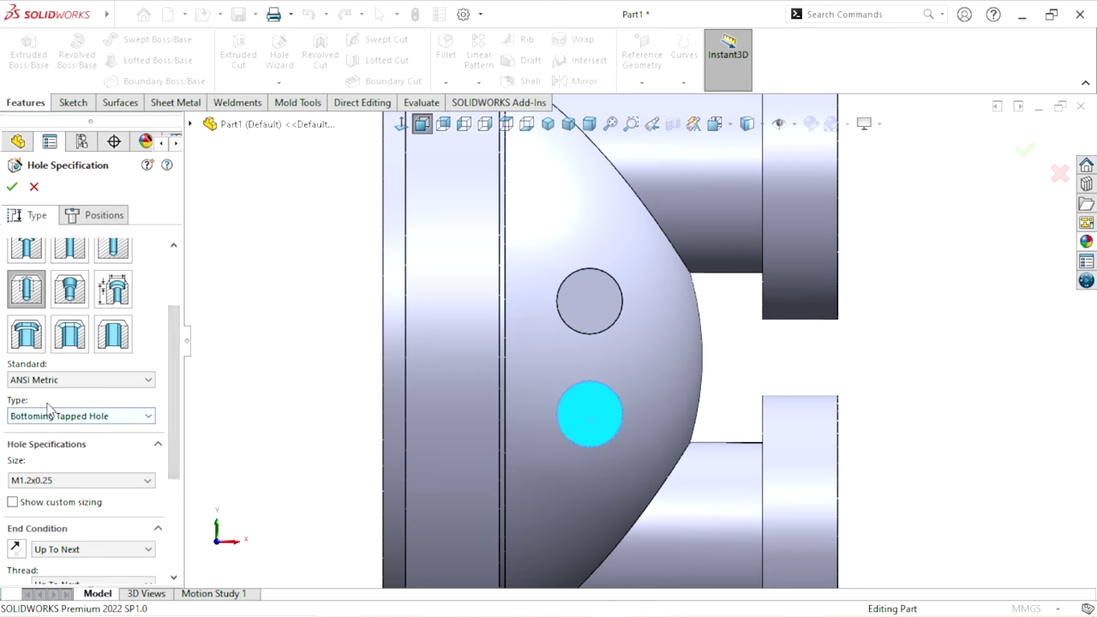
- Set the hole type to Tapped hole with thread size M22x1.5
left_click(77, 415)
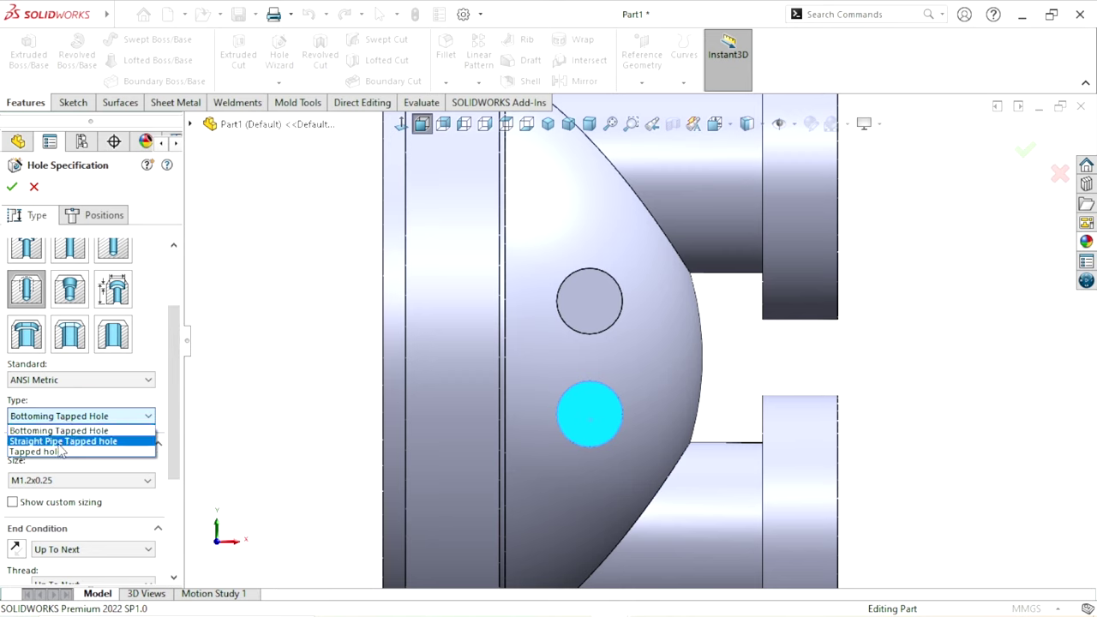
left_click(72, 454)
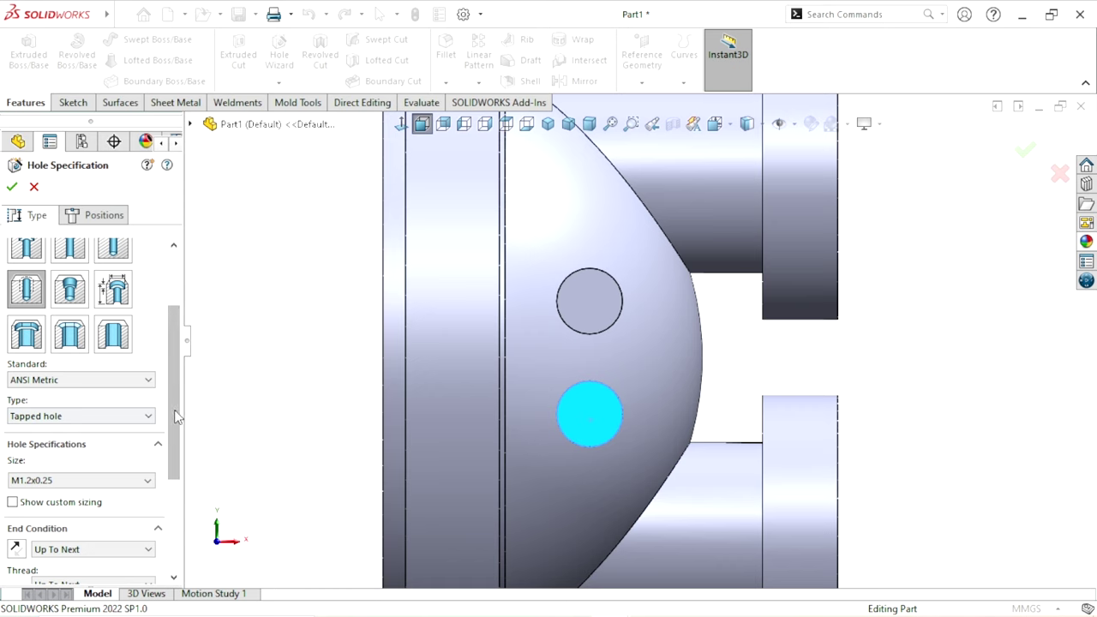
scroll(179, 411, "down", 3)
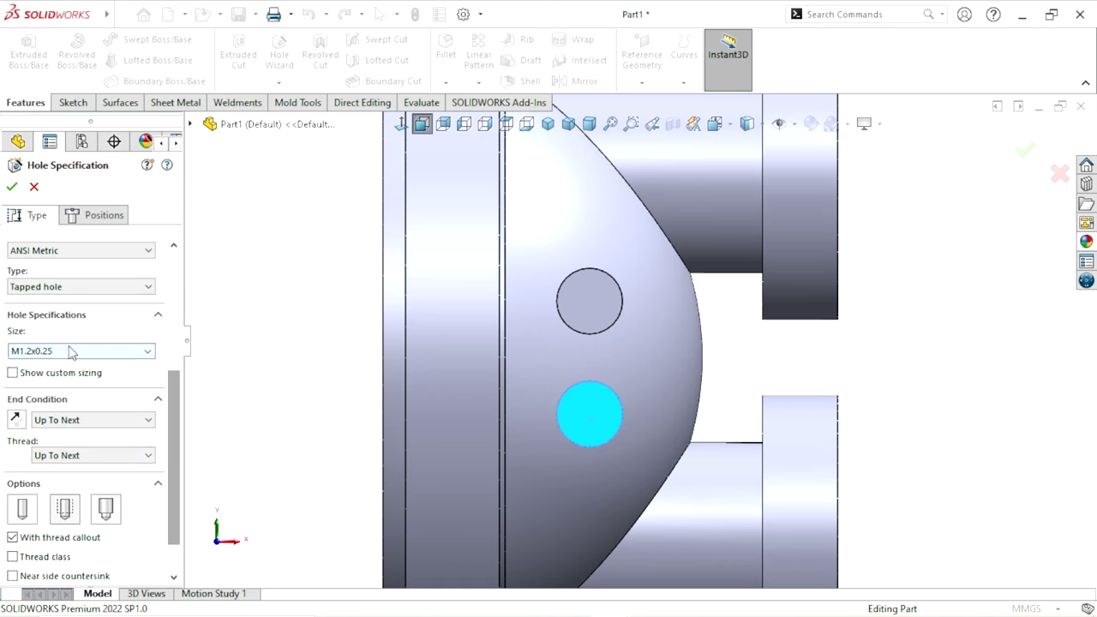
left_click(72, 351)
scroll(80, 452, "down", 3)
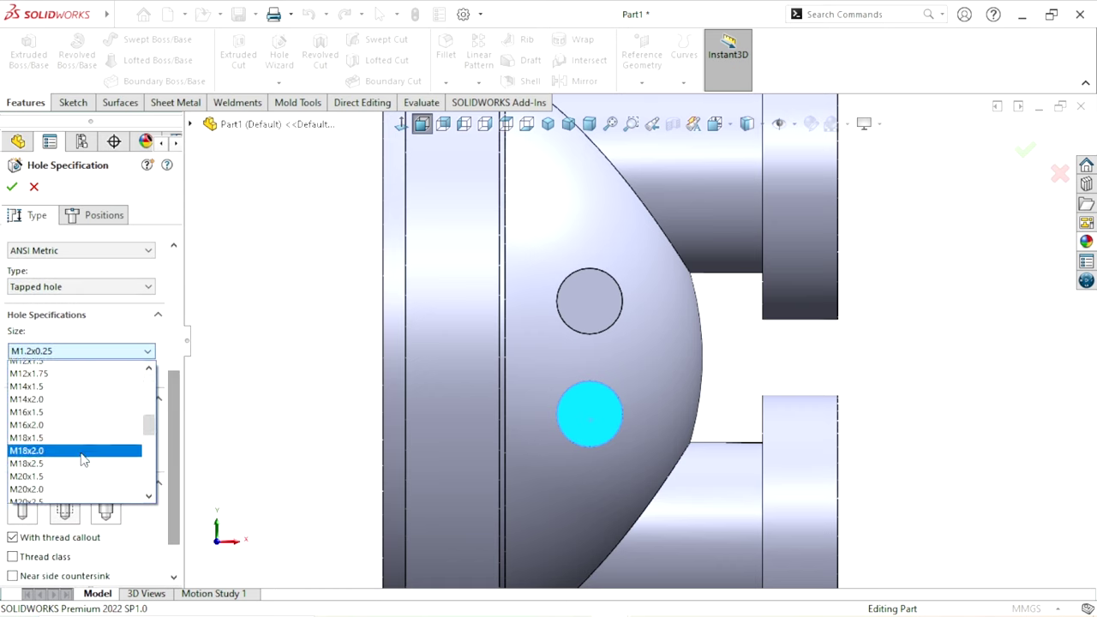
scroll(81, 452, "down", 4)
scroll(81, 452, "down", 3)
scroll(81, 452, "up", 1)
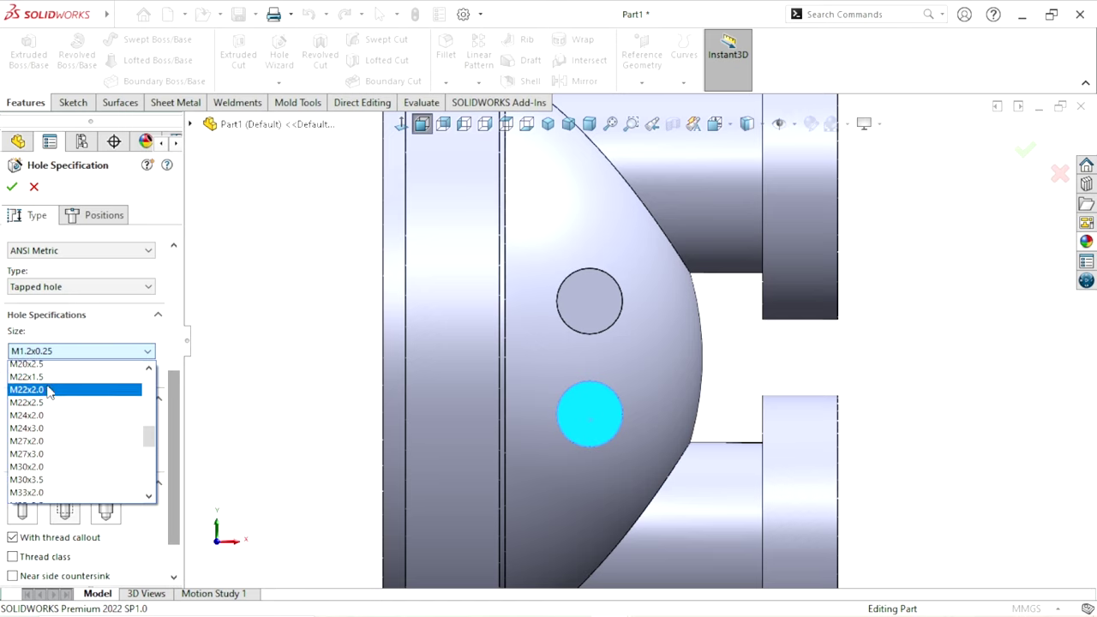
scroll(48, 419, "up", 1)
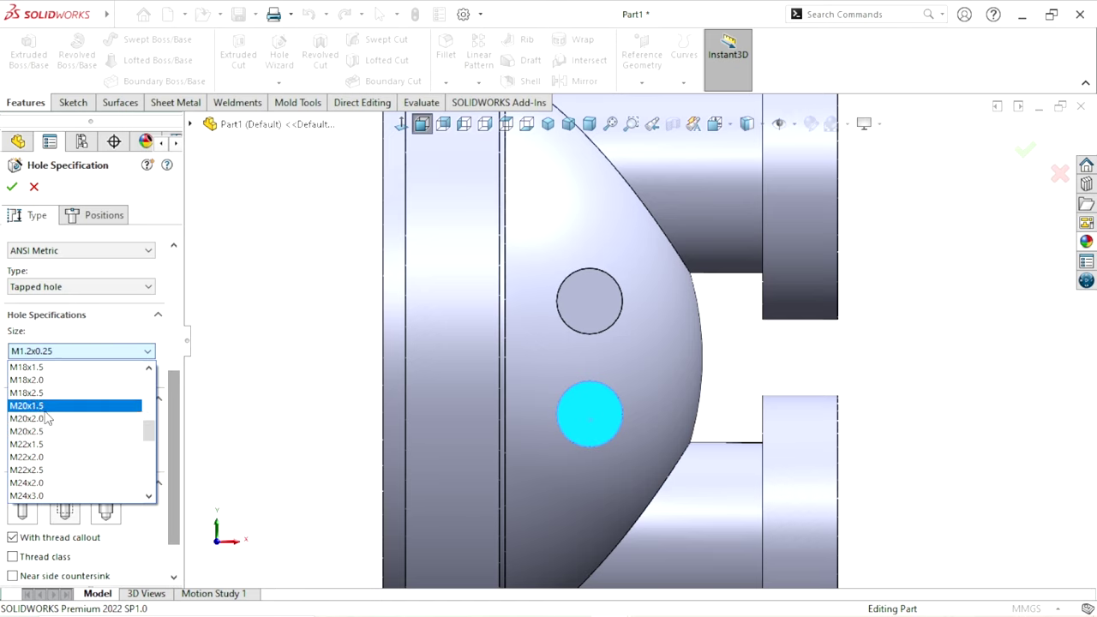
left_click(48, 408)
left_click(69, 353)
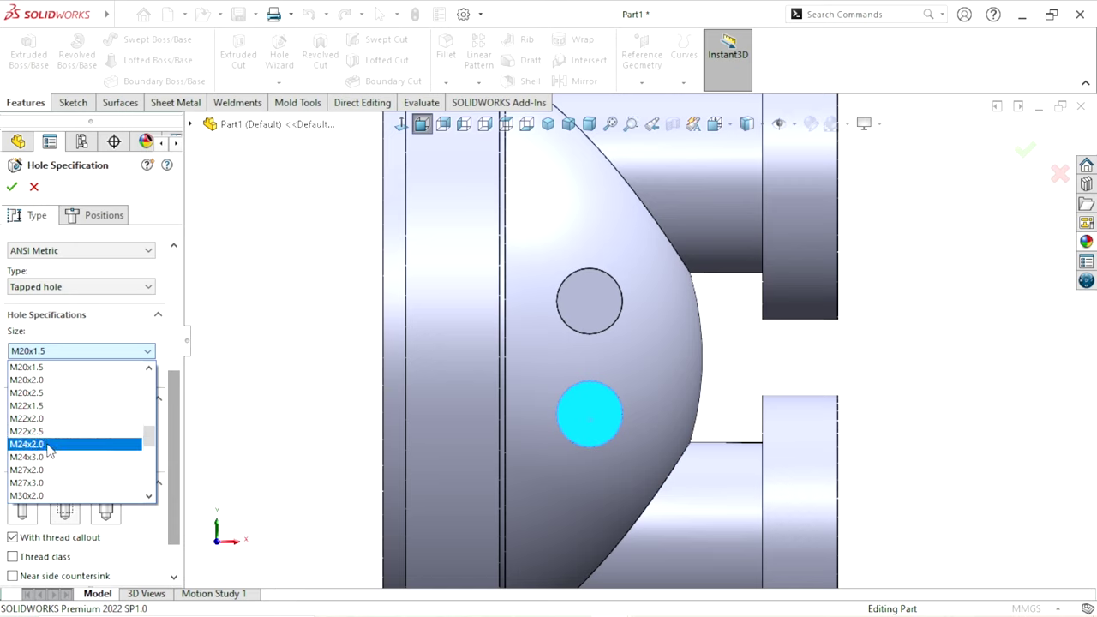
left_click(47, 406)
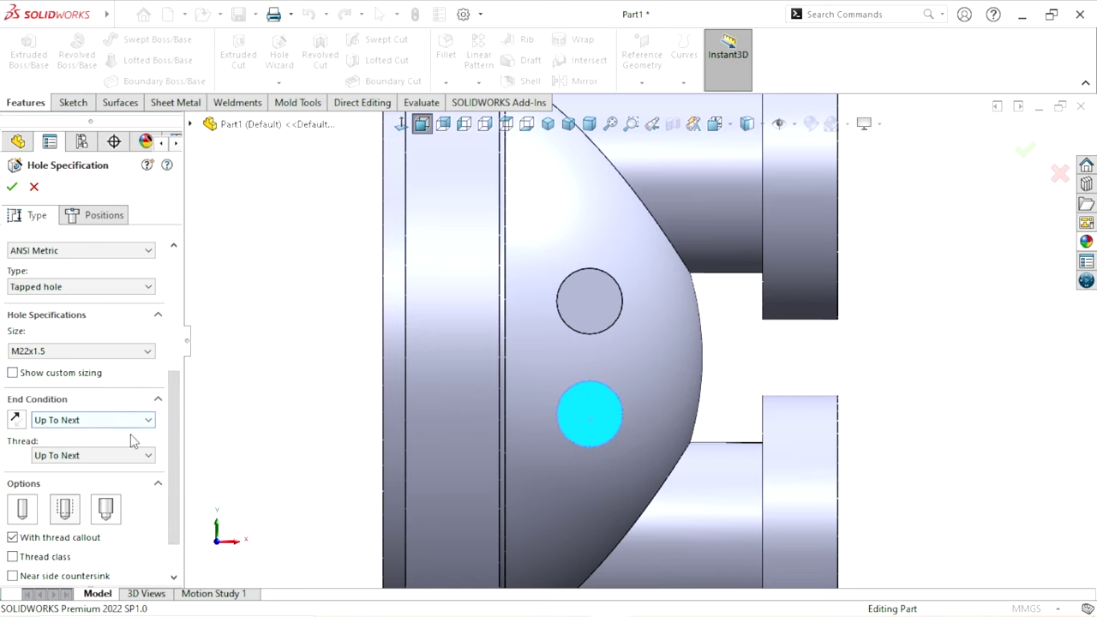
left_click(96, 215)
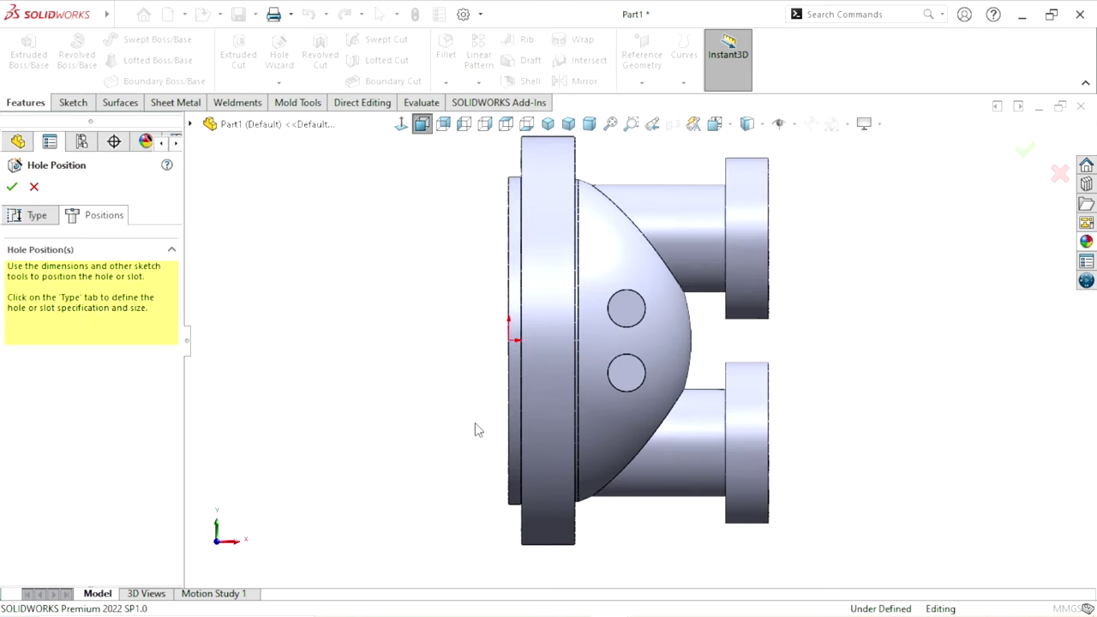
- Place hole points at both boss centres and create the M22x1.5 tapped holes
scroll(607, 354, "down", 3)
scroll(607, 354, "down", 1)
left_click(562, 317)
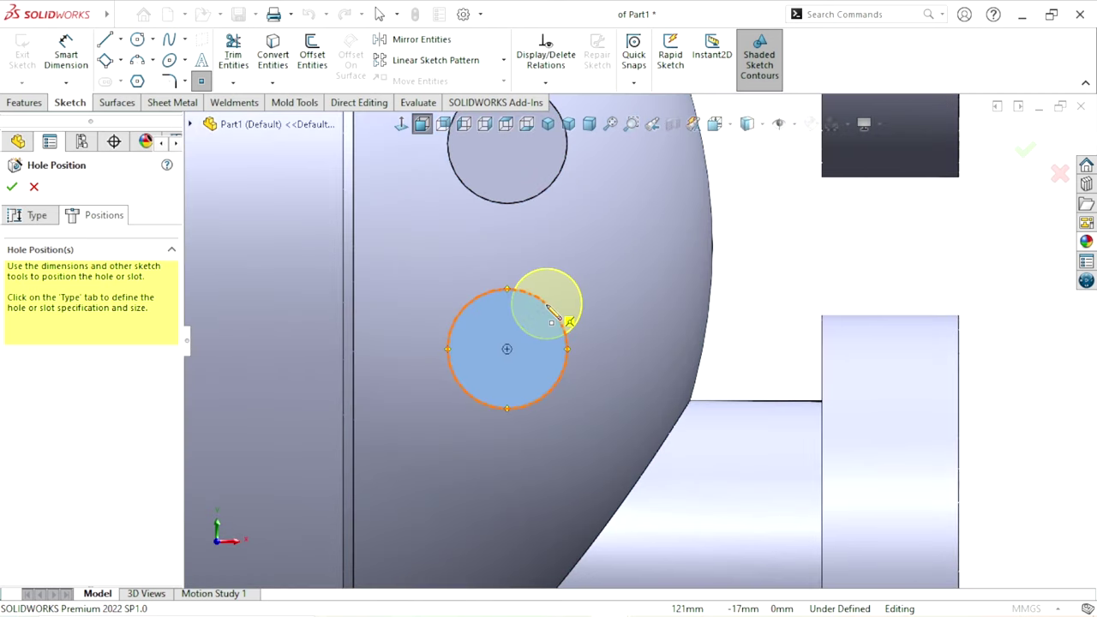
left_click(507, 350)
scroll(514, 358, "up", 2)
scroll(600, 249, "down", 2)
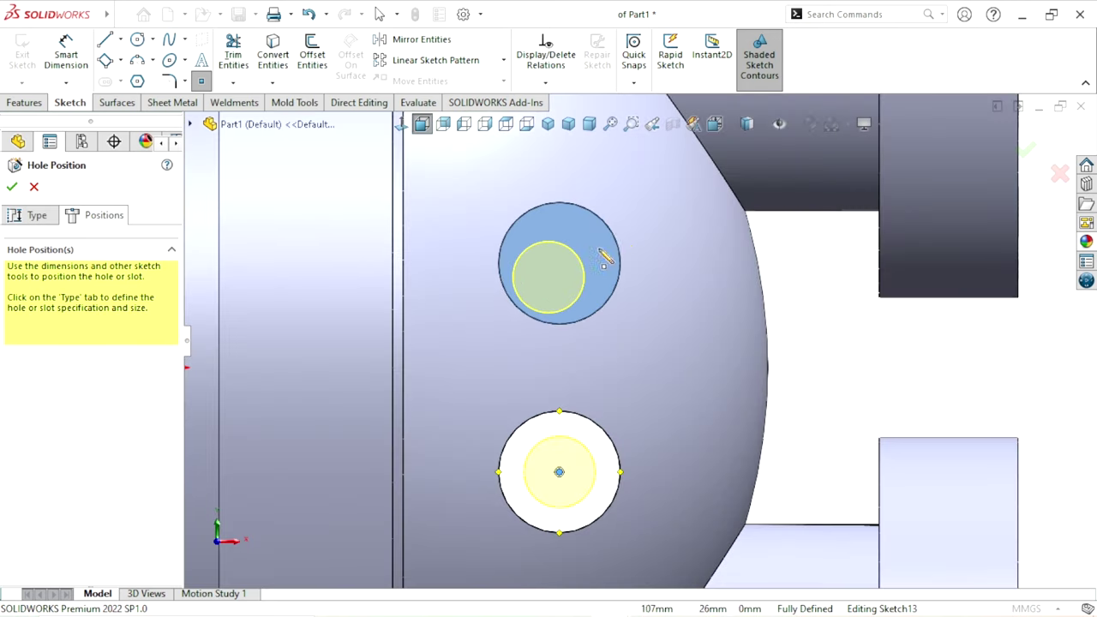
left_click(600, 222)
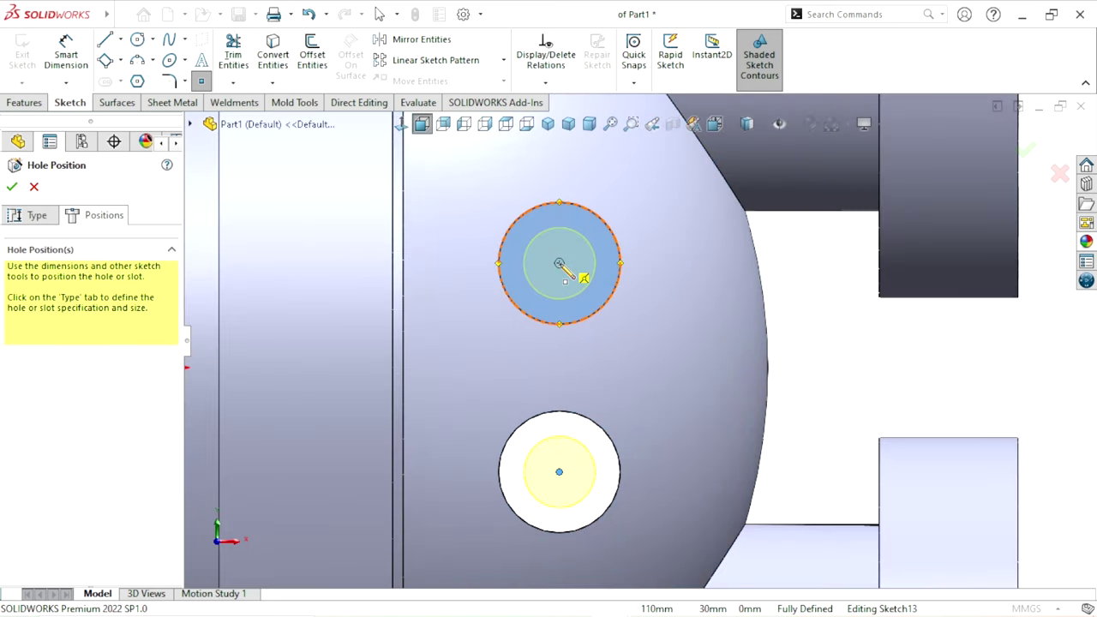
left_click(12, 186)
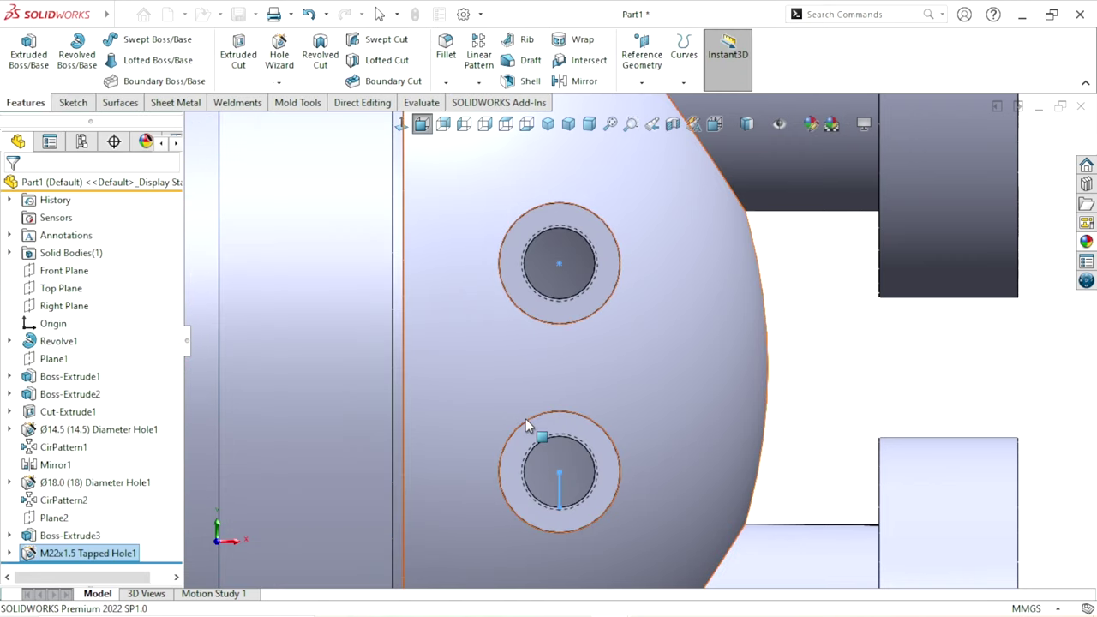
scroll(527, 426, "up", 3)
key("ctrl+1")
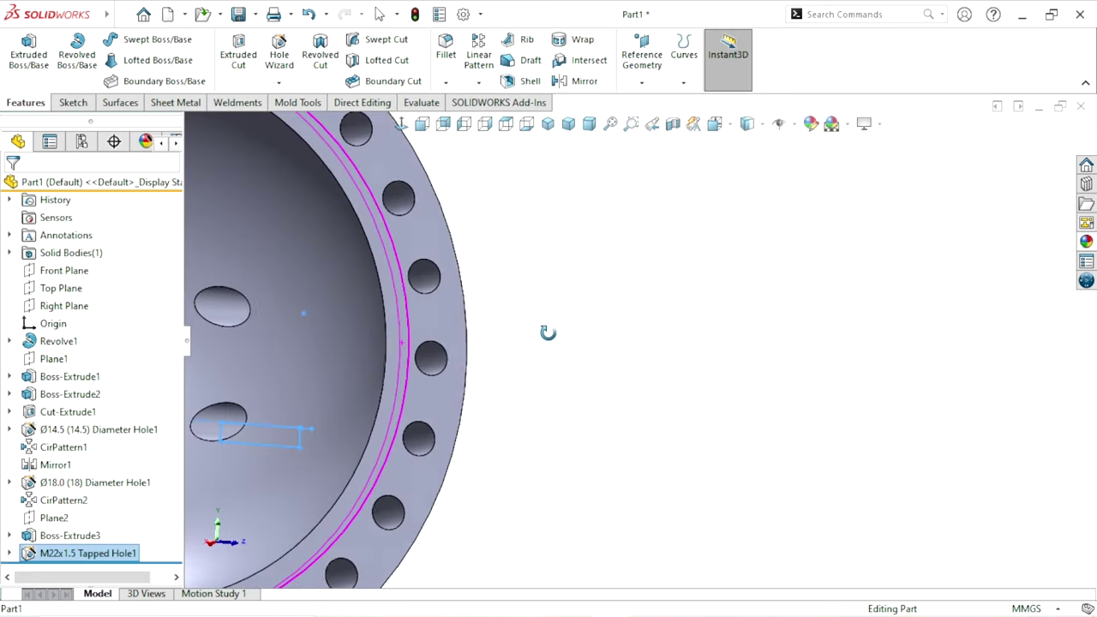
- Orbit and zoom around the part to inspect the tapped holes inside and outside the dome
scroll(396, 342, "down", 2)
scroll(394, 344, "down", 2)
left_click(827, 395)
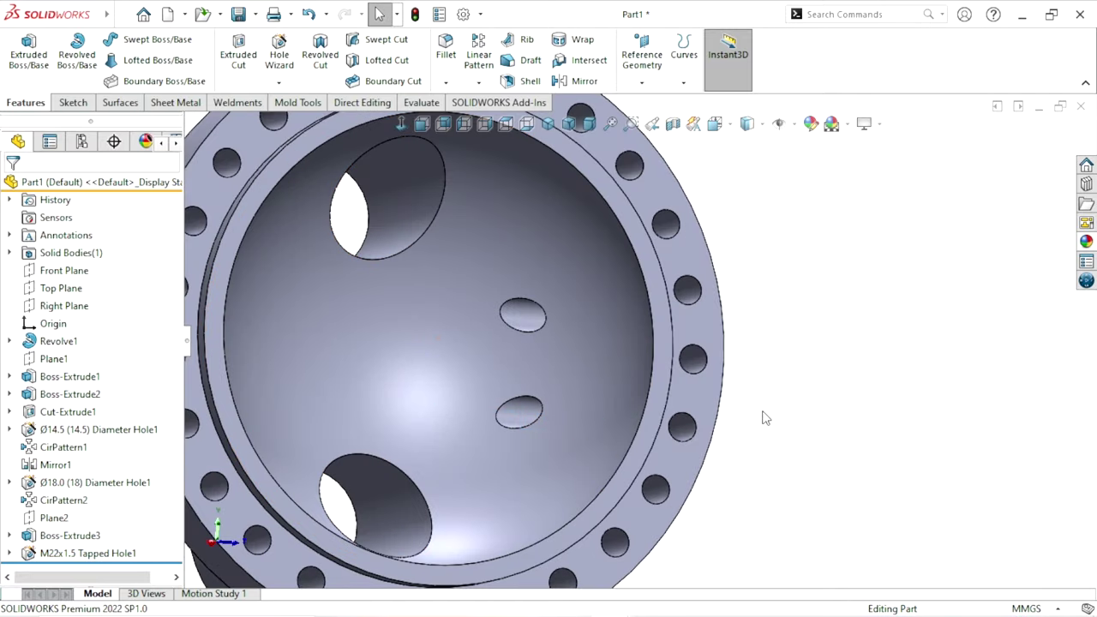
scroll(728, 428, "up", 4)
scroll(557, 390, "down", 5)
middle_click_drag(611, 390, 578, 413)
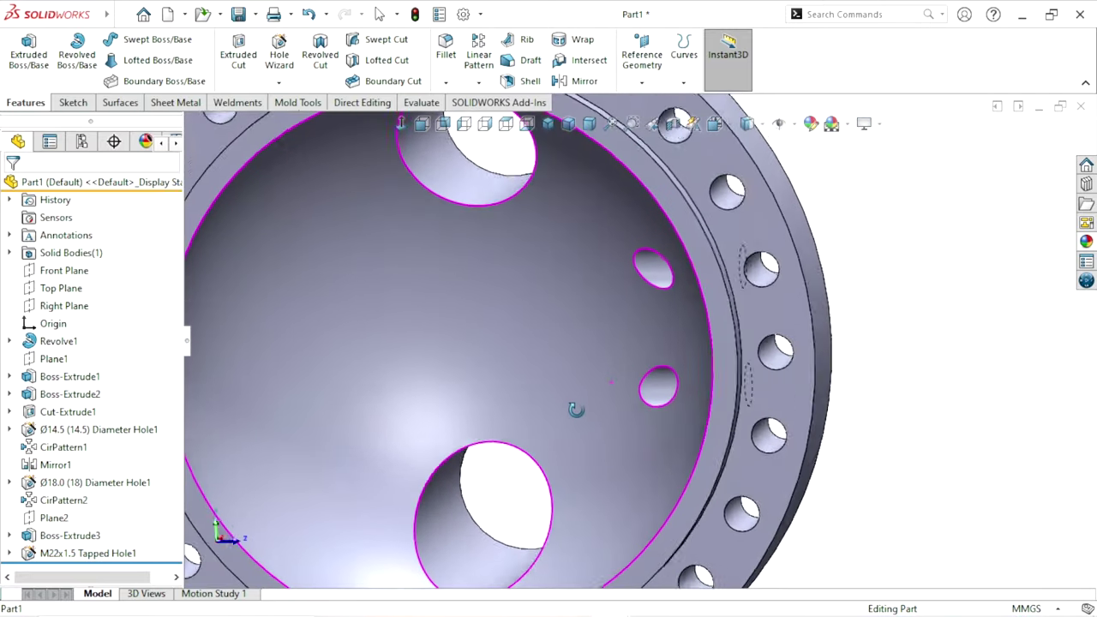
scroll(606, 441, "up", 4)
scroll(854, 358, "down", 4)
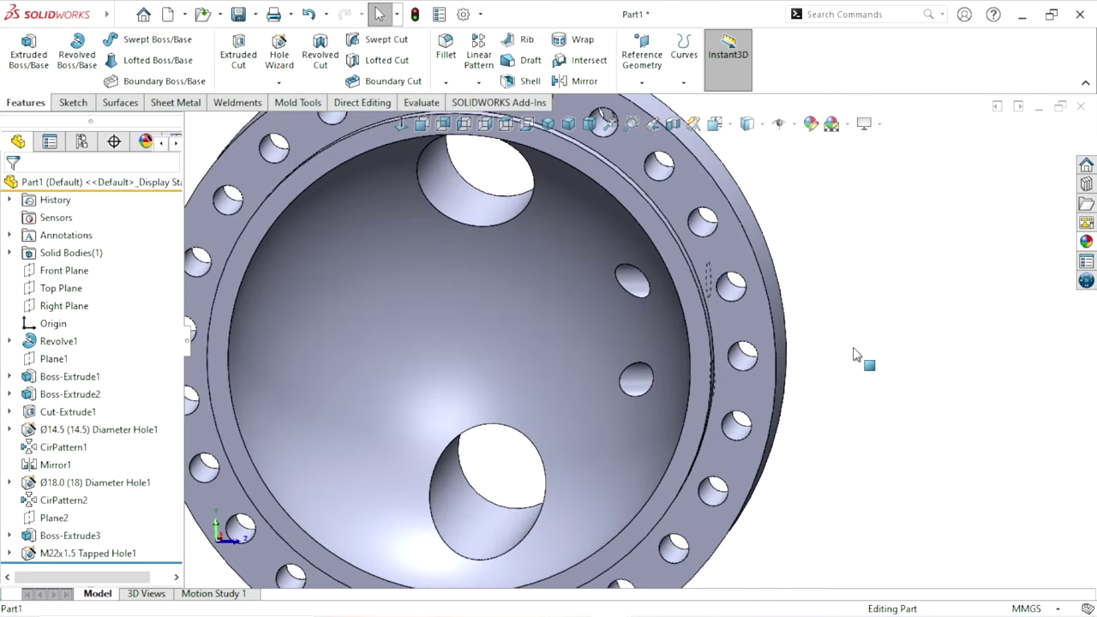
middle_click_drag(834, 360, 726, 387)
scroll(726, 387, "up", 4)
scroll(759, 245, "down", 4)
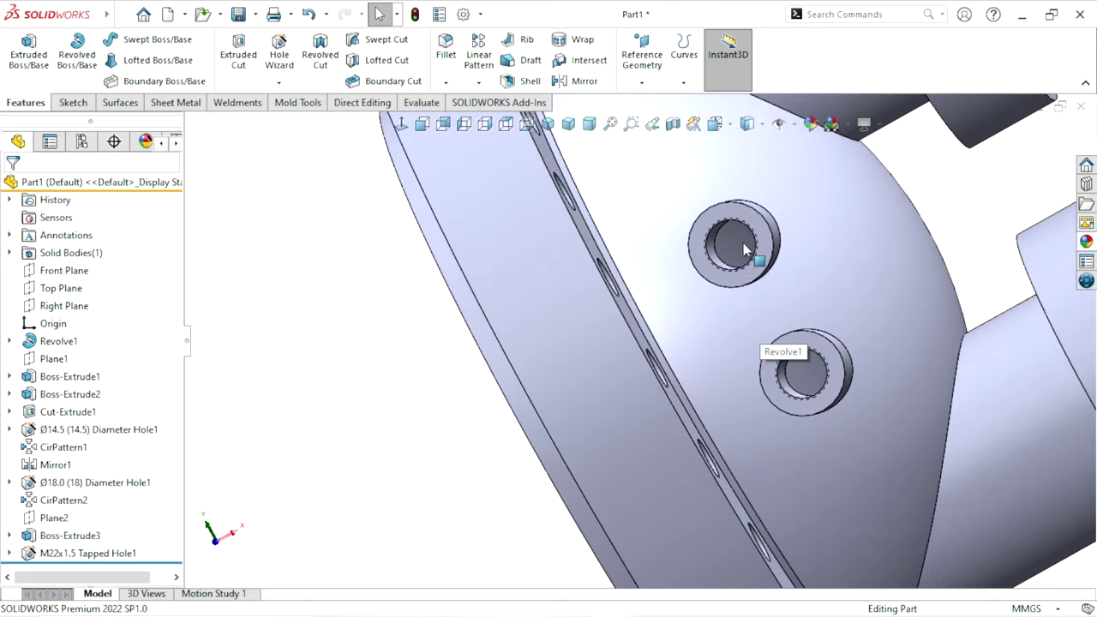
scroll(722, 293, "down", 2)
scroll(726, 405, "down", 3)
scroll(755, 471, "up", 3)
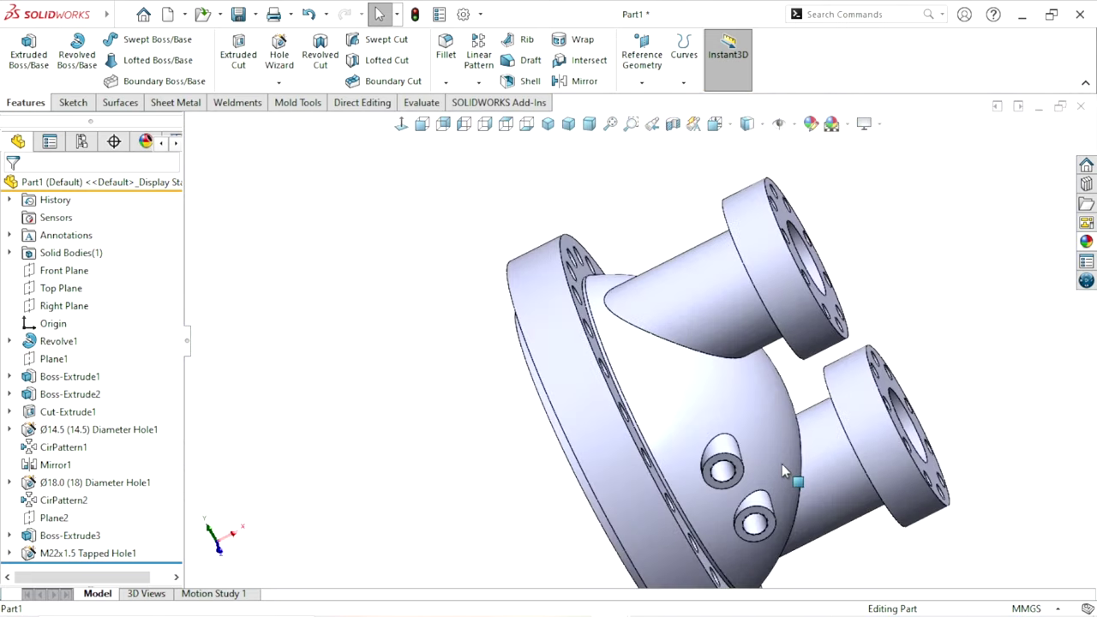
scroll(711, 440, "down", 5)
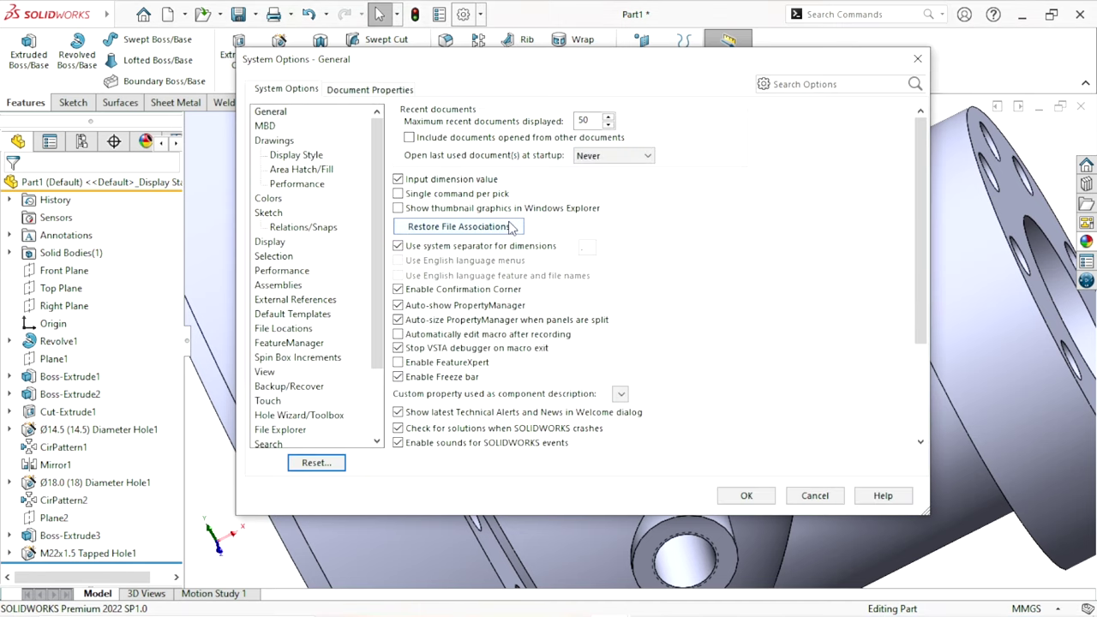
- Review the Detailing document properties, then close the Options dialog with OK
left_click(360, 90)
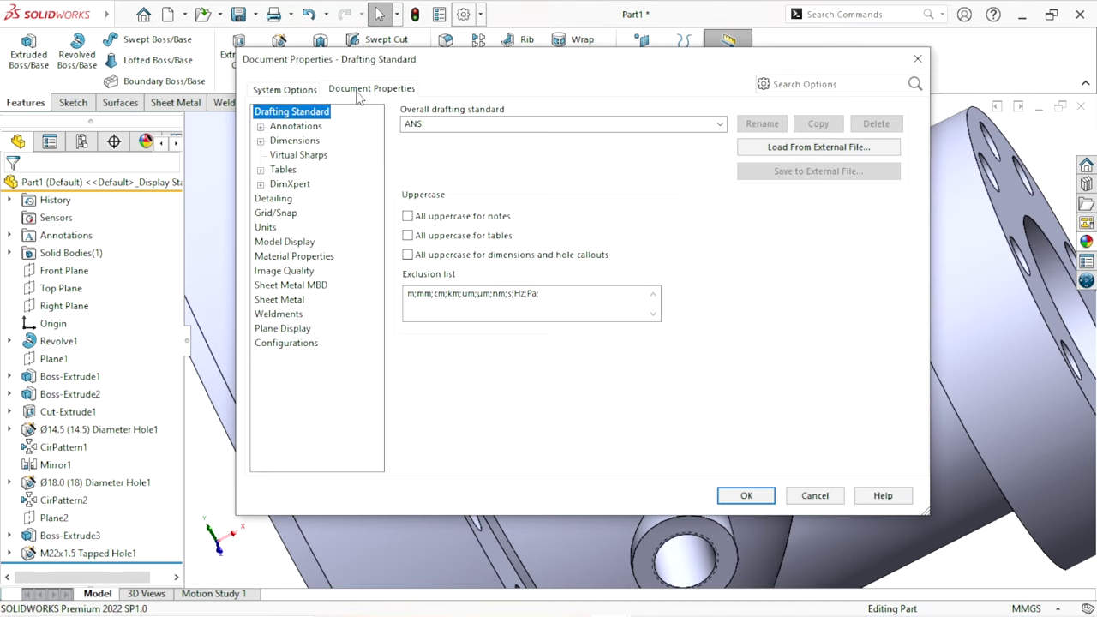
left_click(287, 90)
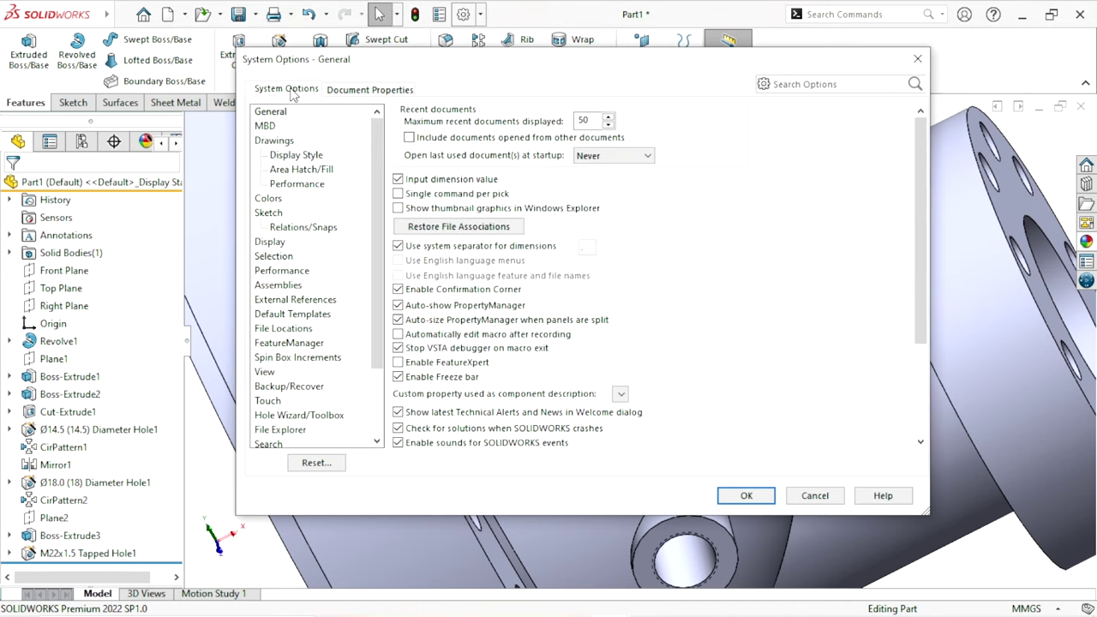
left_click(356, 90)
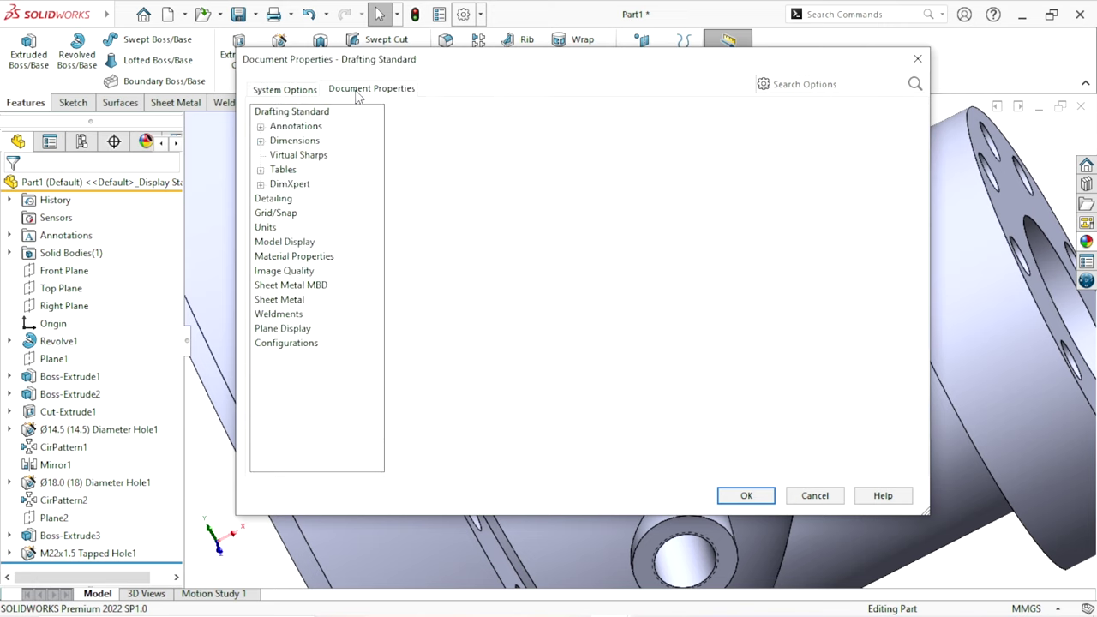
left_click(275, 199)
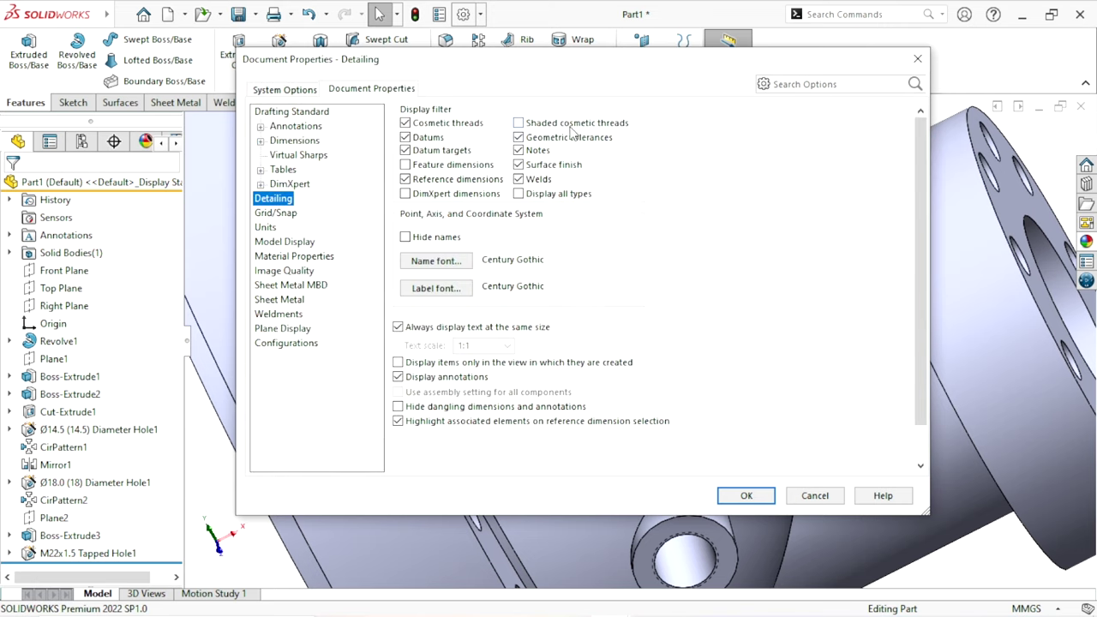
left_click(731, 497)
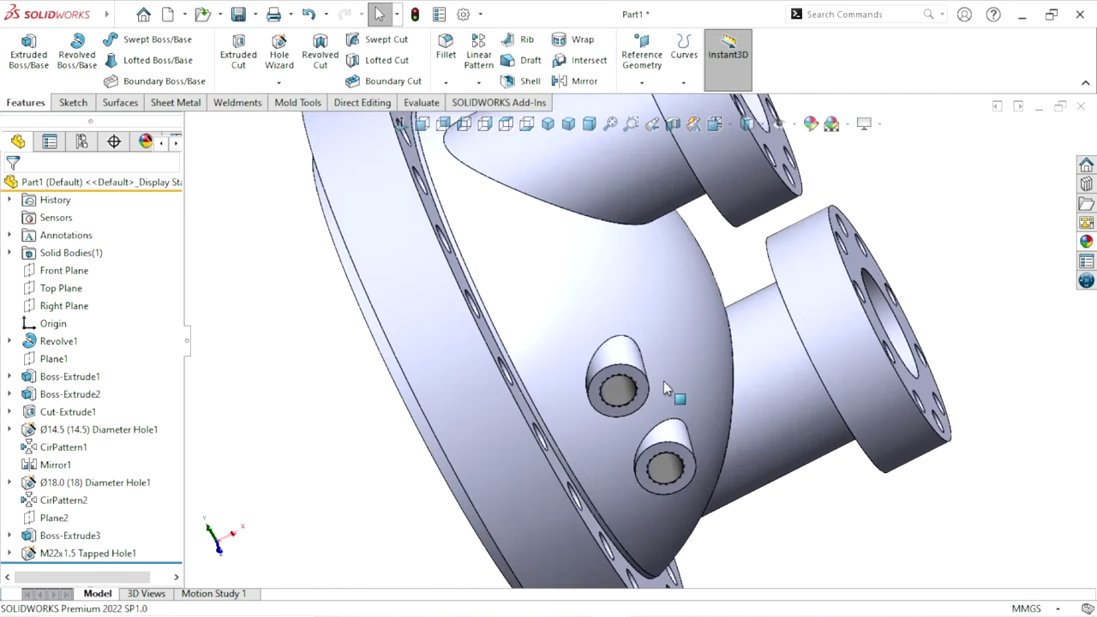
scroll(574, 377, "down", 2)
scroll(575, 456, "up", 2)
scroll(506, 471, "up", 4)
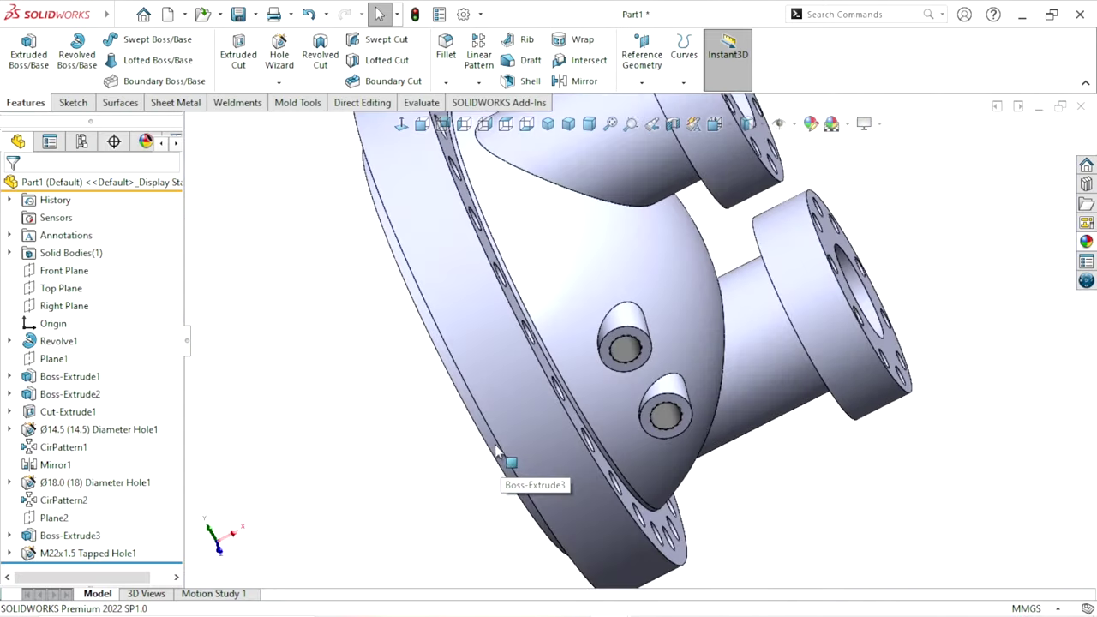
scroll(596, 446, "up", 1)
mouse_move(594, 443)
middle_mouse_down()
mouse_move(595, 172)
mouse_move(605, 416)
mouse_move(632, 386)
middle_mouse_up()
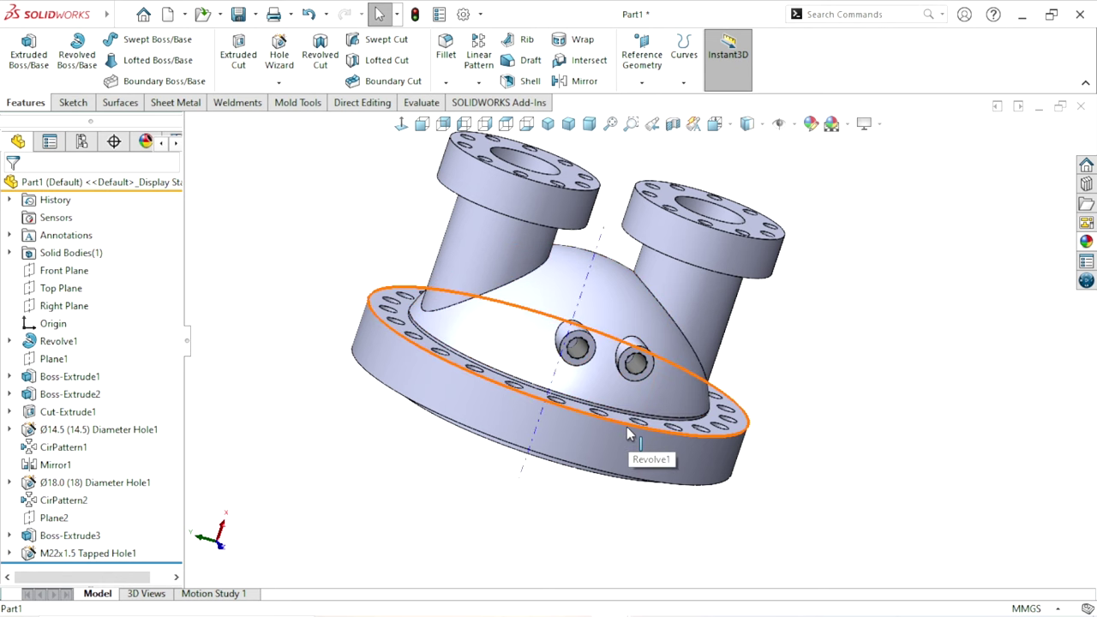
key("Left")
scroll(618, 432, "down", 5)
middle_click_drag(613, 377, 569, 305)
scroll(572, 309, "down", 3)
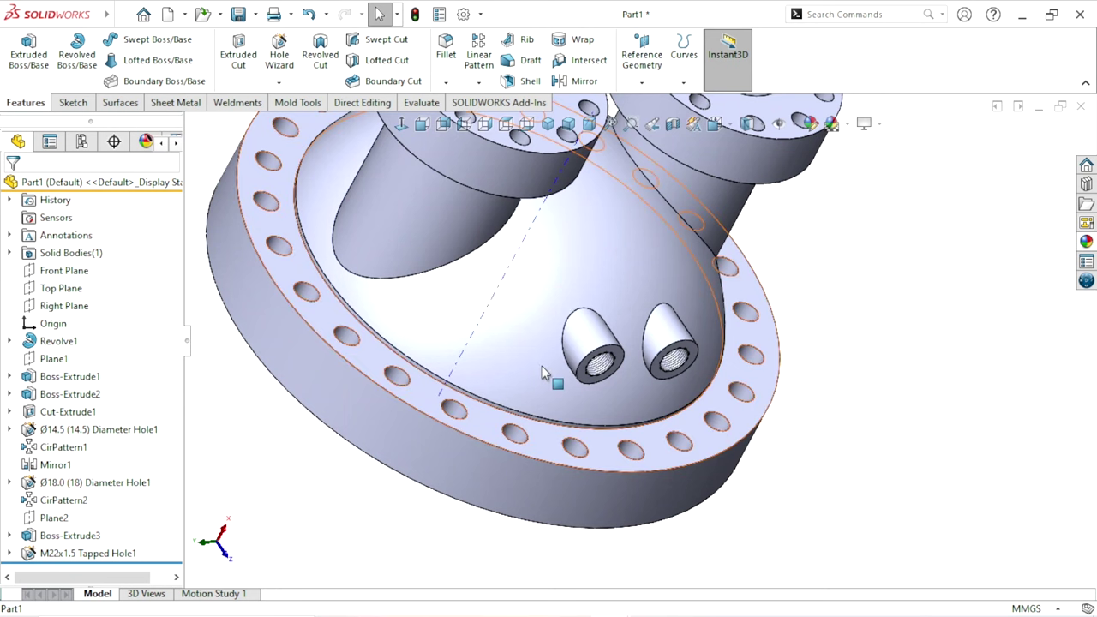
mouse_move(541, 373)
middle_mouse_down()
mouse_move(523, 403)
mouse_move(532, 369)
middle_mouse_up()
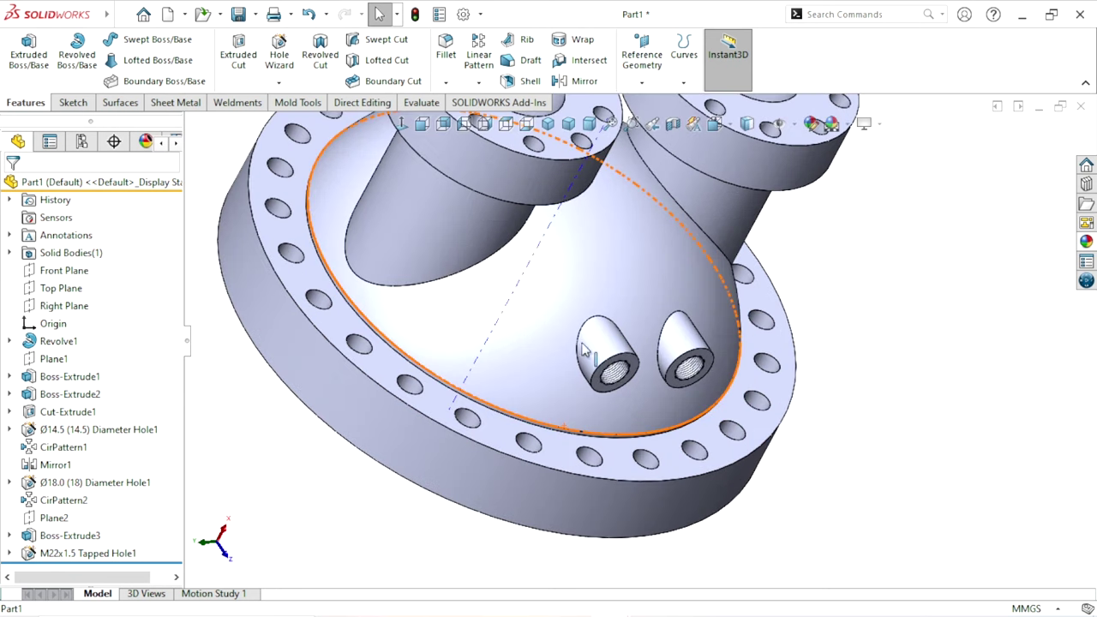
- Fillet the left and right boss edges with a 3 mm radius, replacing the initial 5 mm value
left_click(452, 57)
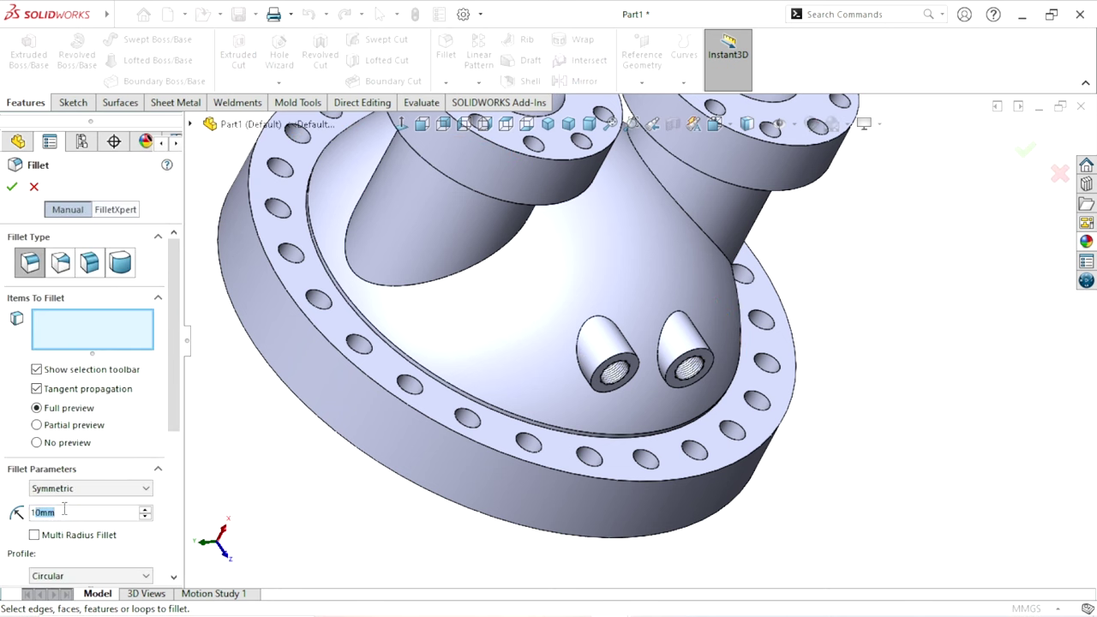
type("2")
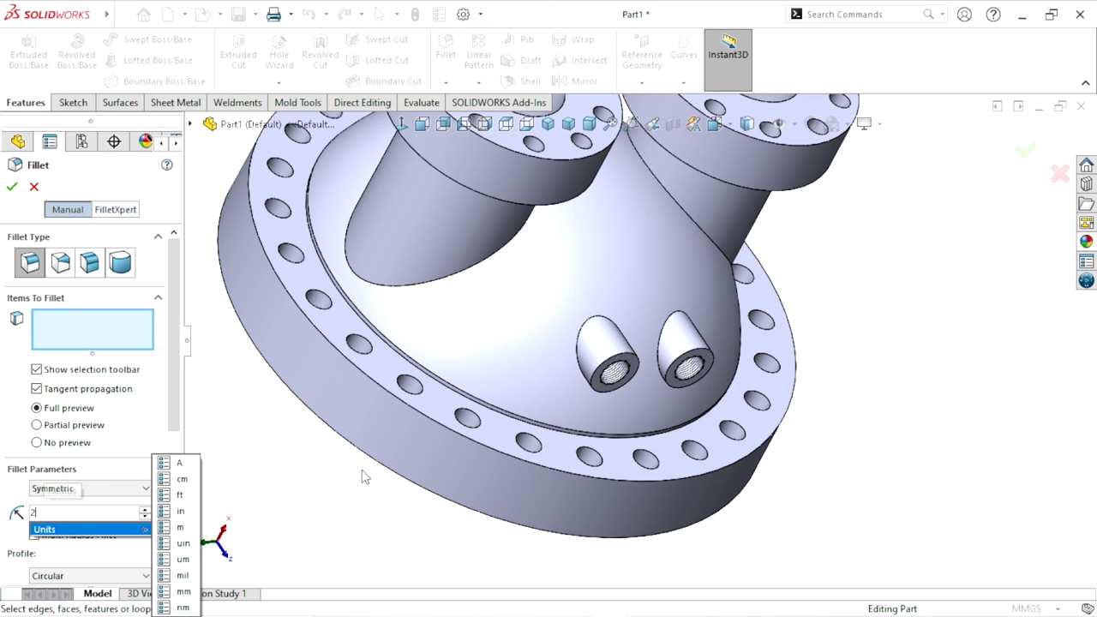
left_click(584, 329)
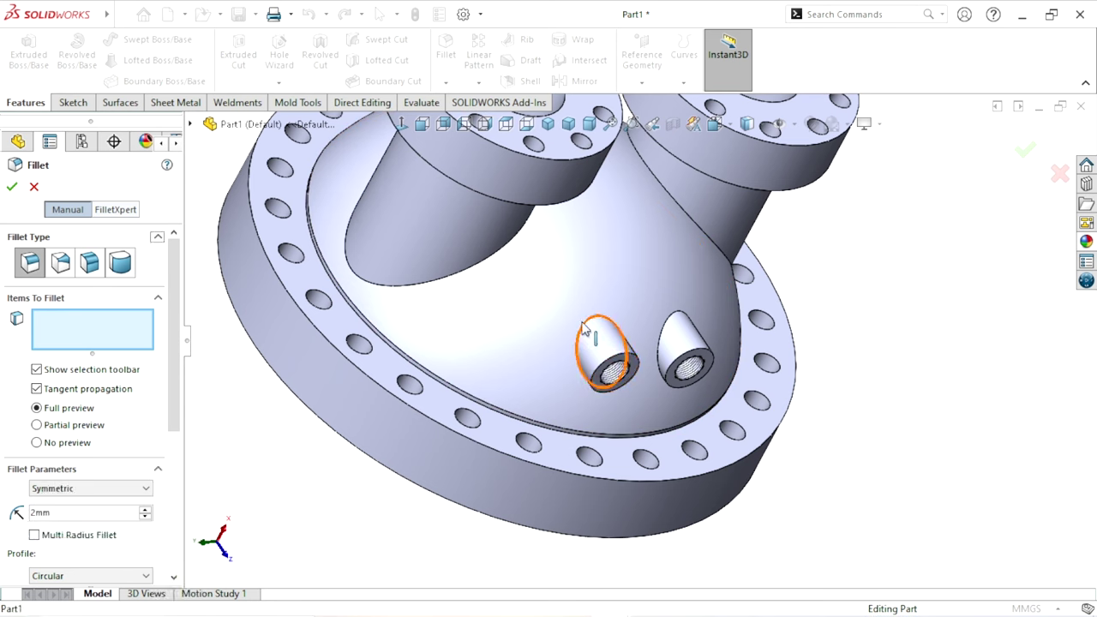
left_click(671, 326)
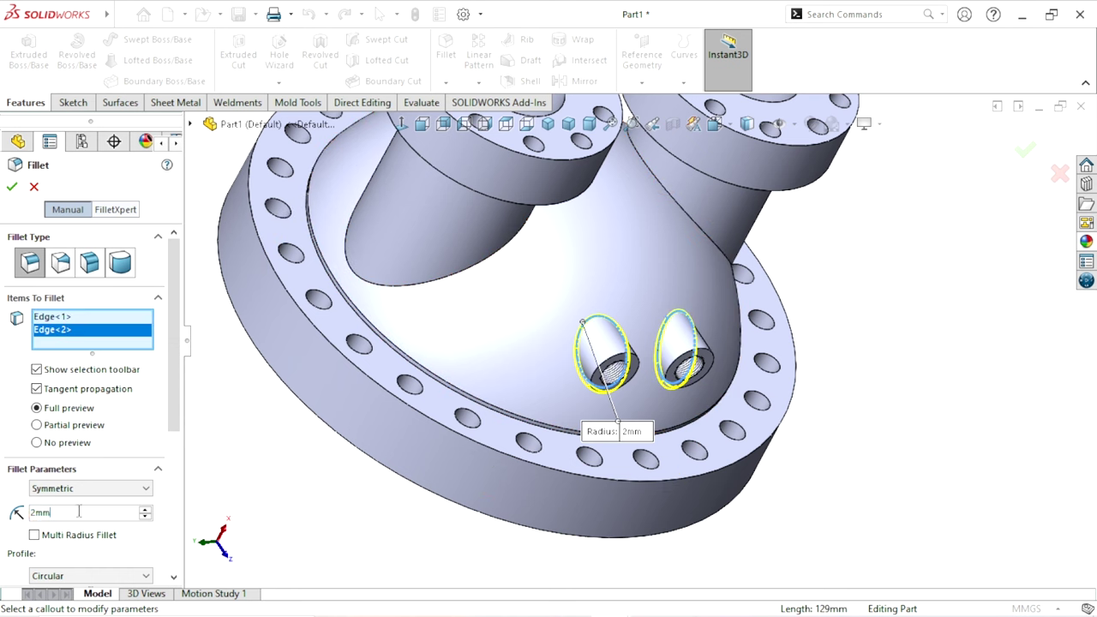
type("5")
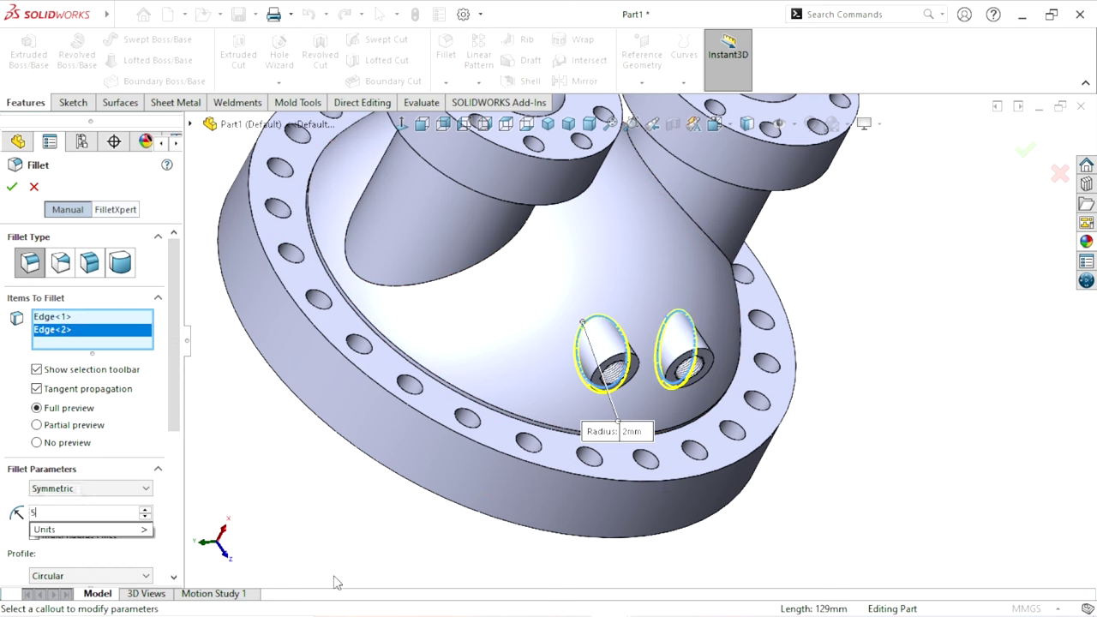
key("Return")
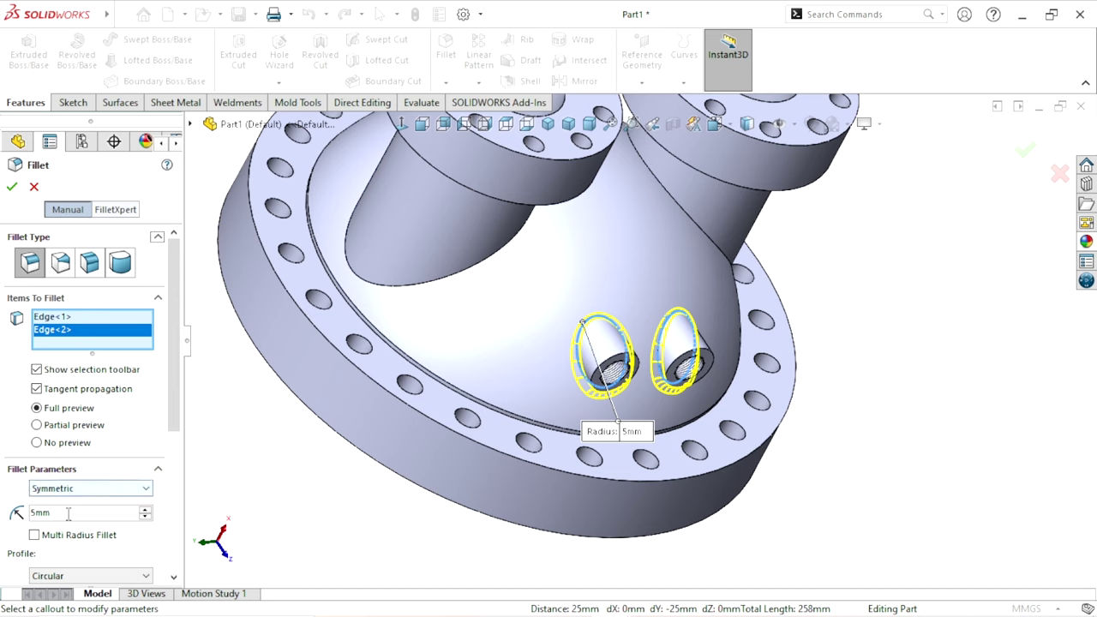
left_click_drag(69, 513, 4, 513)
type("3")
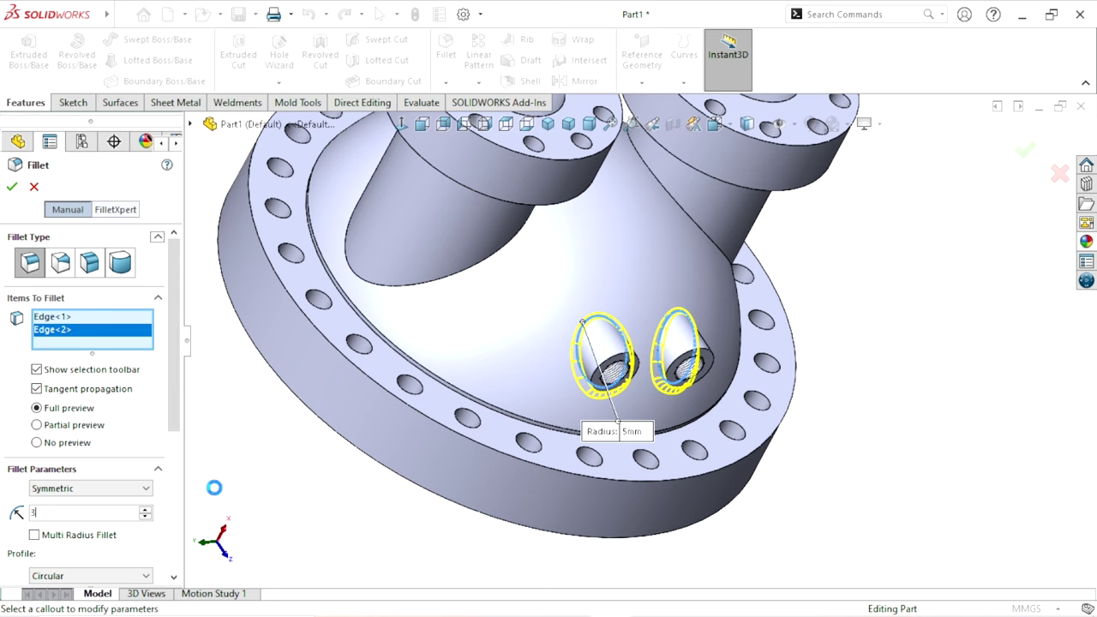
key("Return")
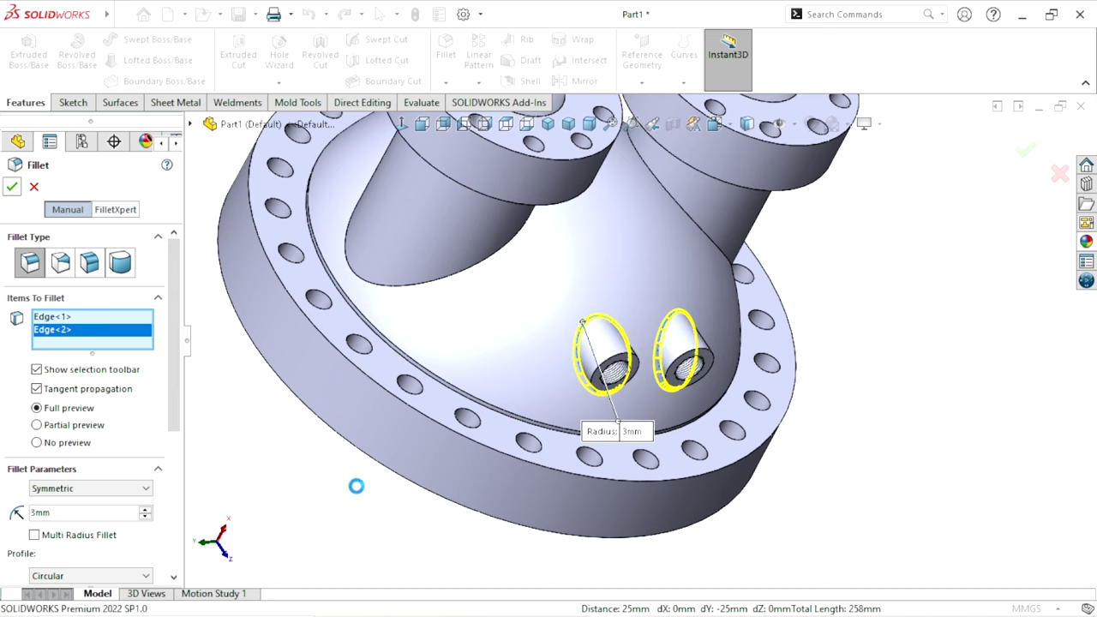
key("Return")
scroll(677, 351, "up", 3)
middle_click_drag(694, 346, 628, 414)
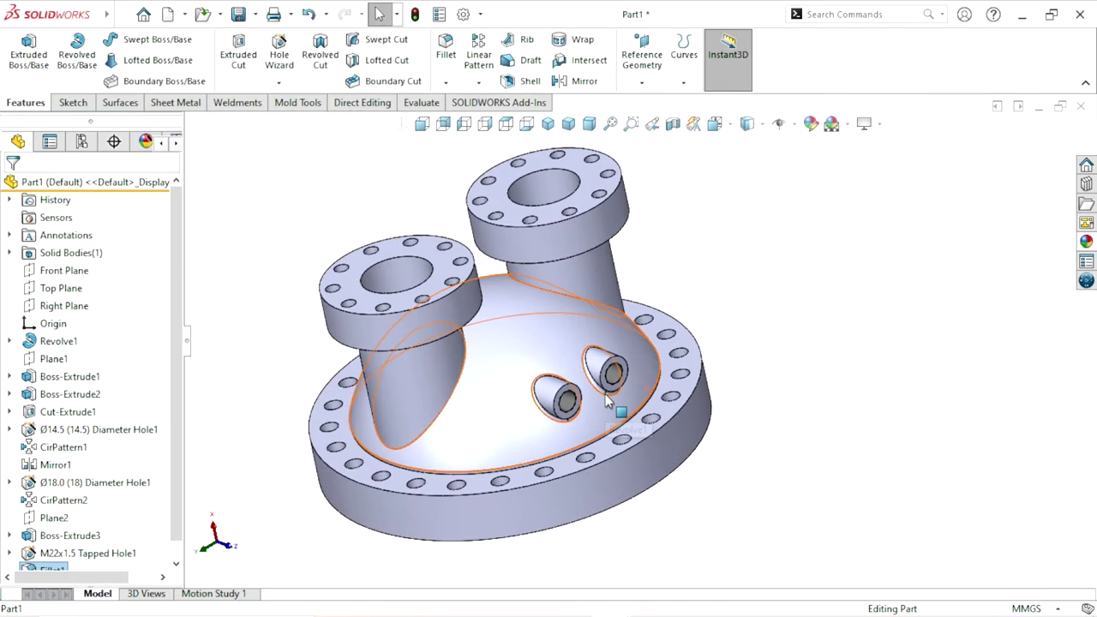
scroll(630, 416, "down", 3)
mouse_move(723, 439)
middle_mouse_down()
mouse_move(684, 354)
mouse_move(656, 465)
middle_mouse_up()
scroll(656, 465, "up", 3)
scroll(632, 319, "down", 2)
scroll(631, 318, "up", 3)
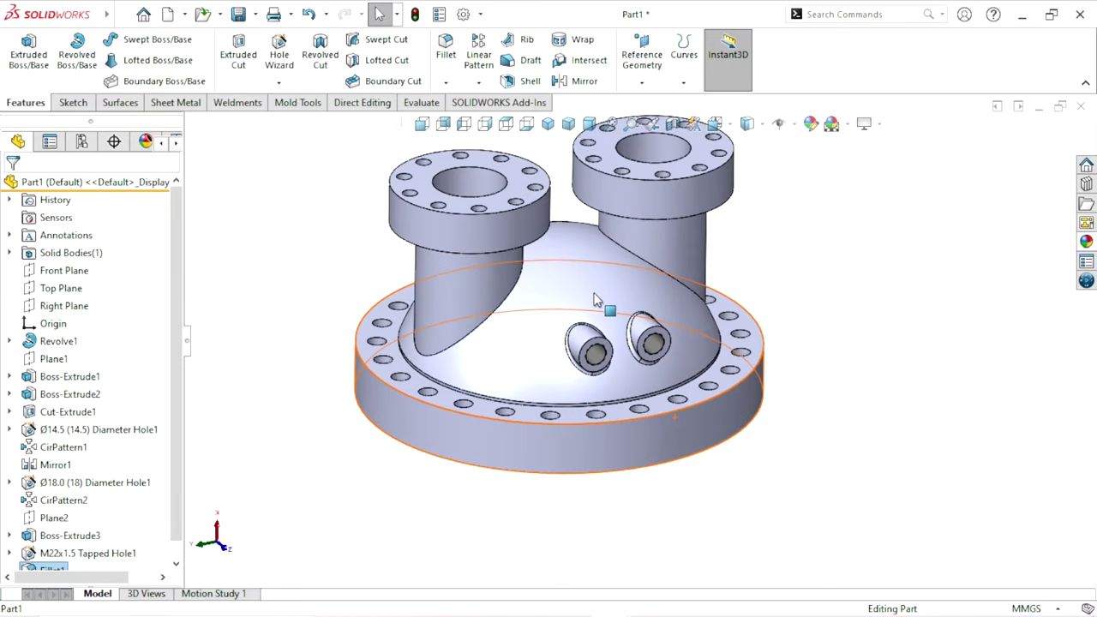
scroll(598, 310, "down", 3)
- Start a 10 mm fillet on the two edges where the nozzles meet the dome
left_click(447, 54)
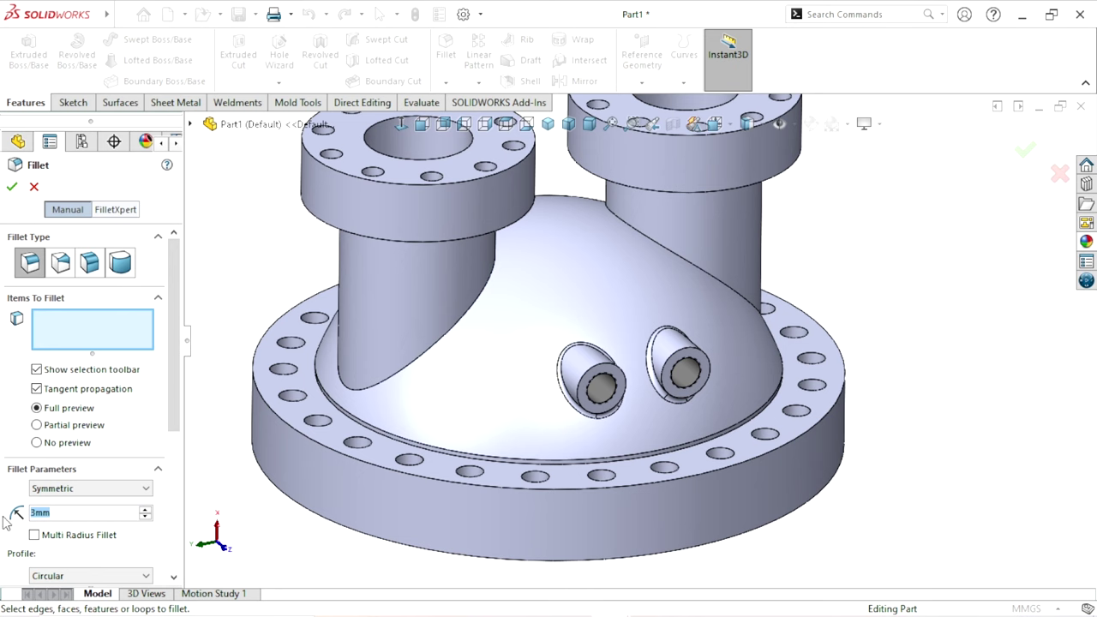
type("10")
key("Return")
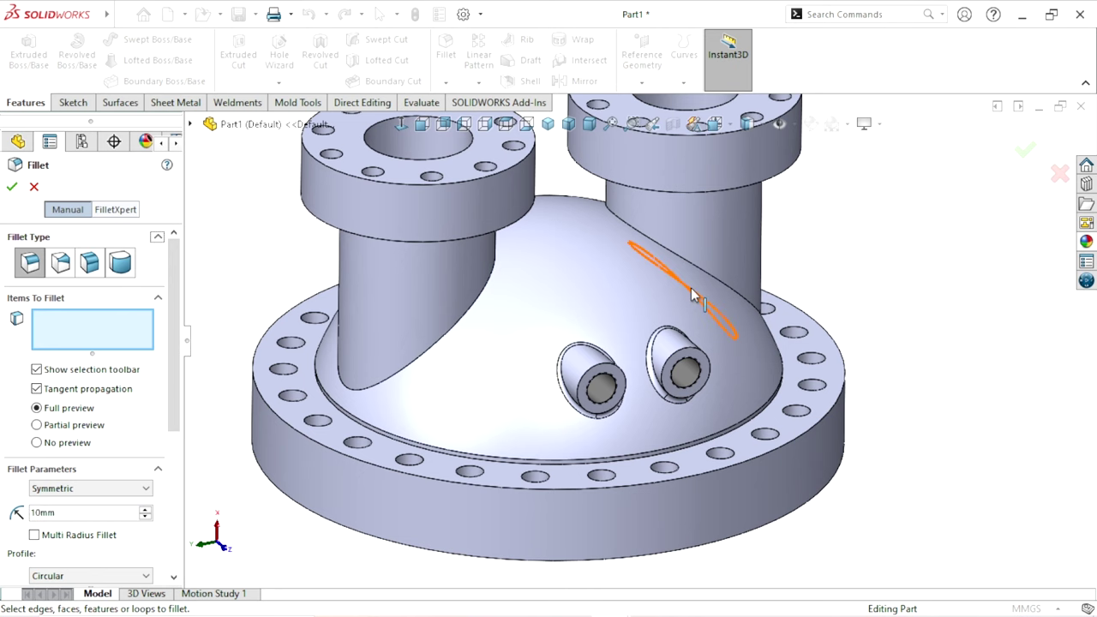
left_click(694, 287)
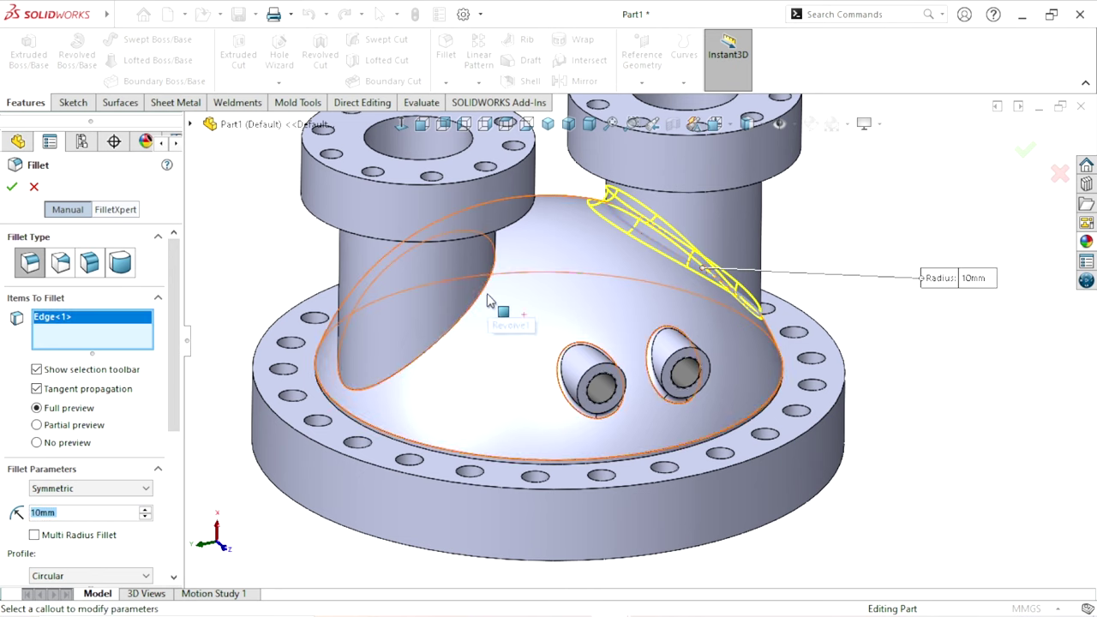
left_click(517, 493)
- Add both nozzle-opening edges inside the dome and confirm the four-edge 10 mm fillet
scroll(566, 496, "up", 5)
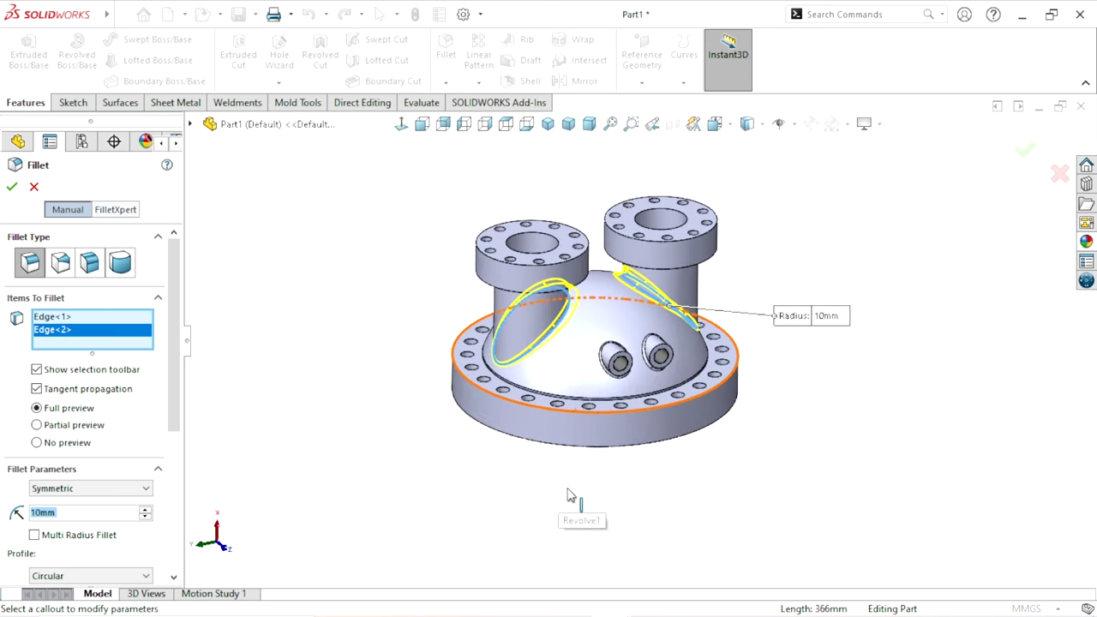
middle_click_drag(567, 495, 677, 386)
scroll(683, 383, "down", 5)
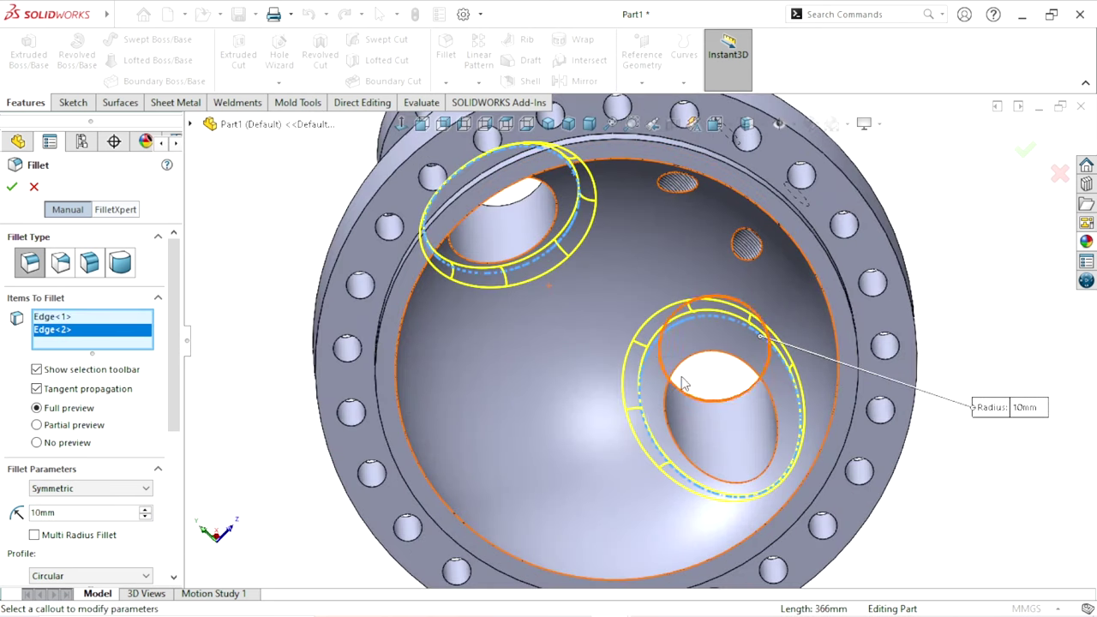
left_click(677, 381)
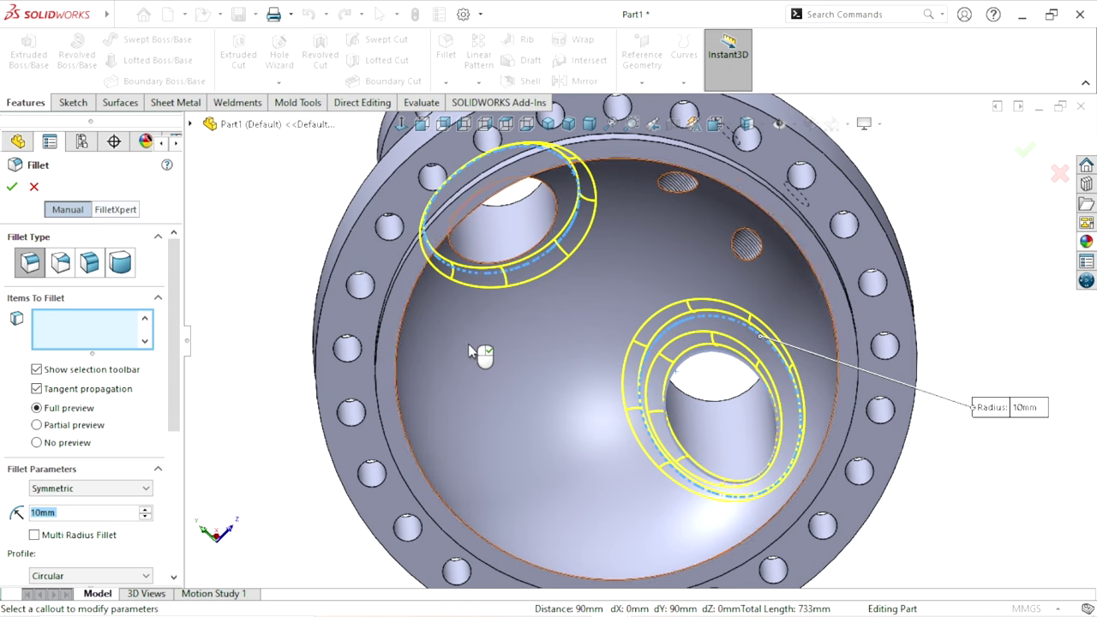
left_click(502, 271)
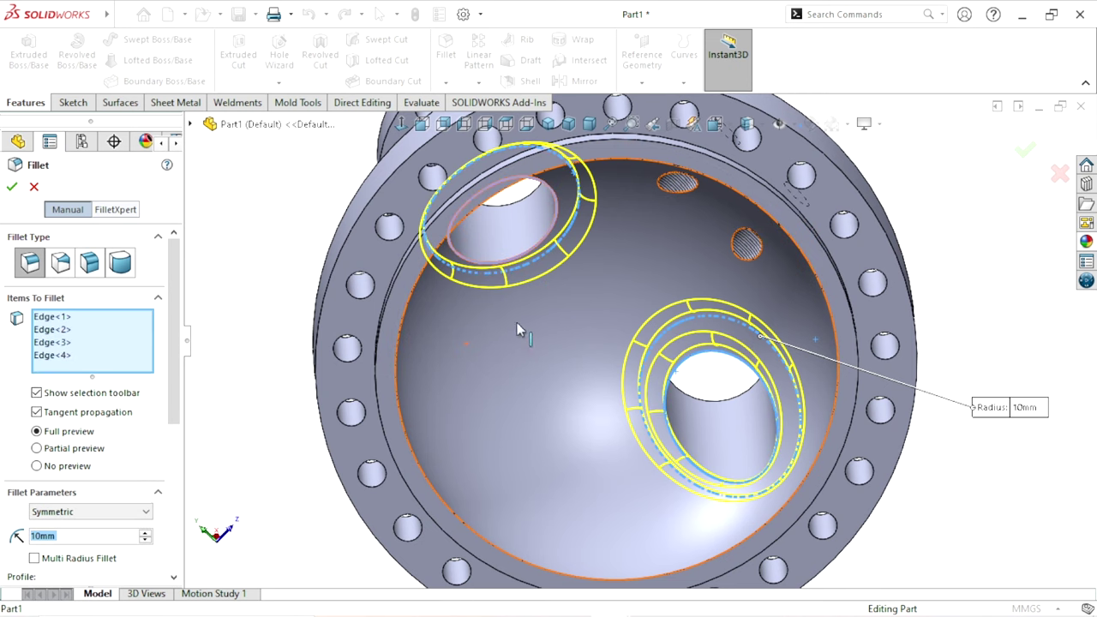
scroll(545, 419, "up", 2)
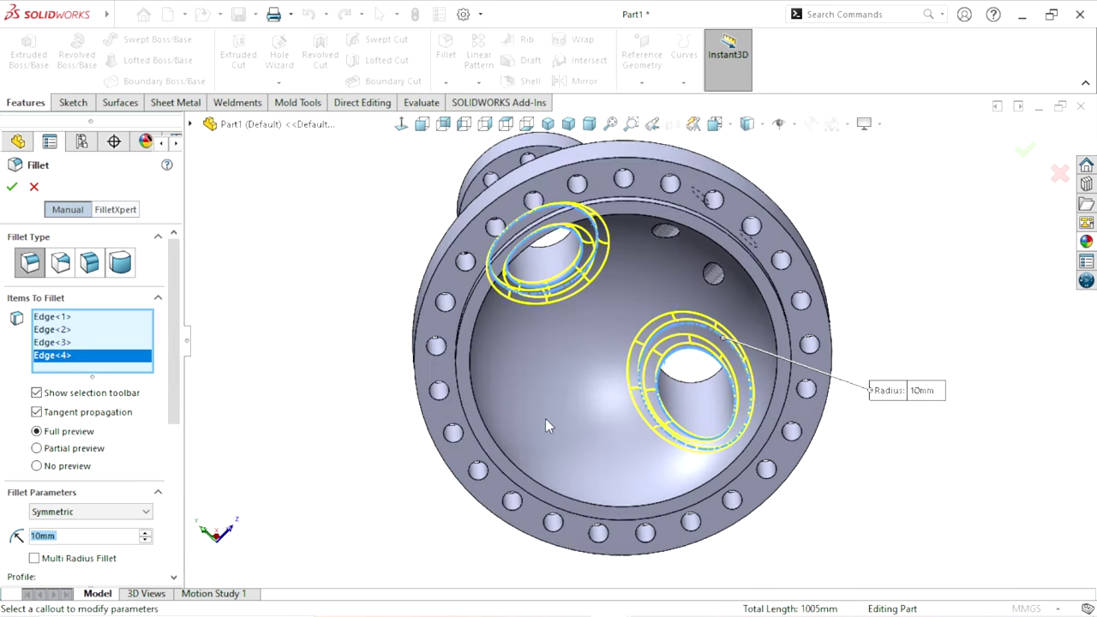
scroll(546, 423, "up", 2)
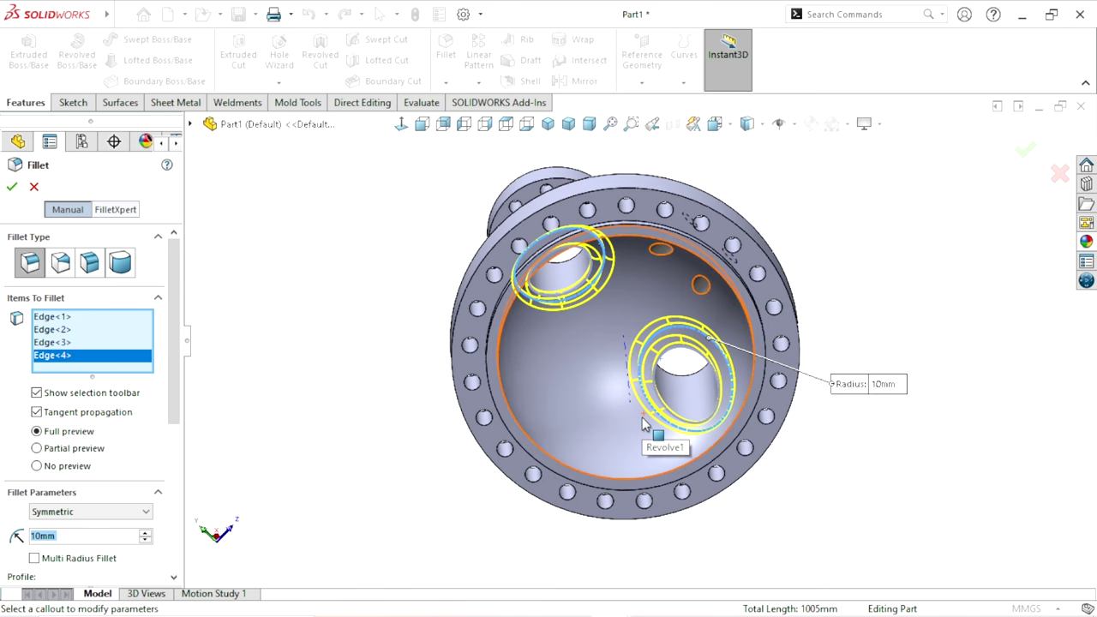
key("f")
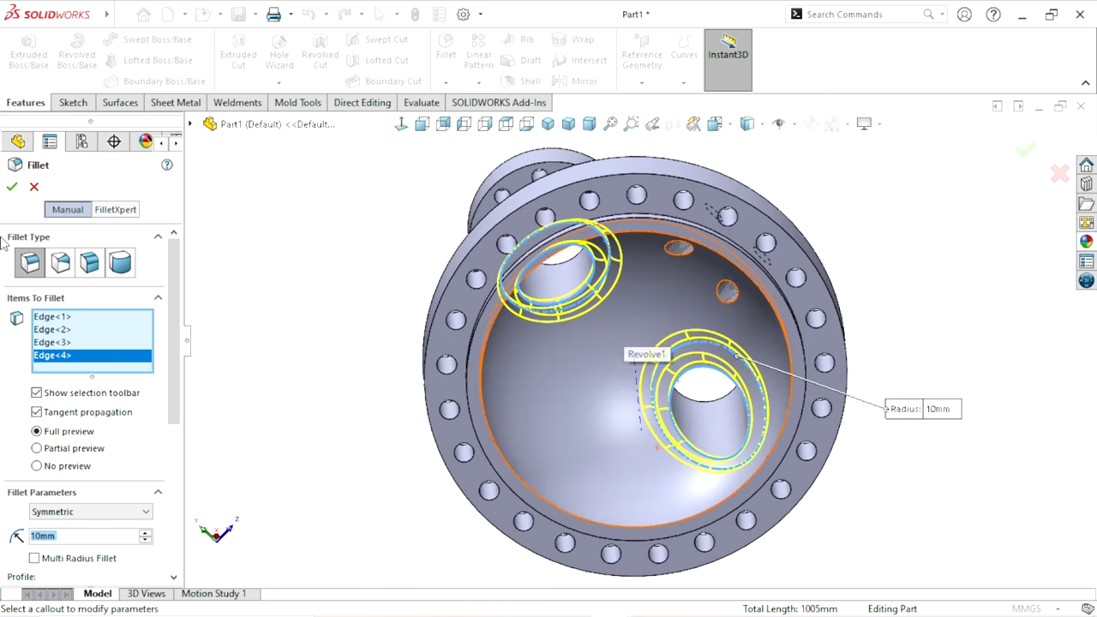
left_click(14, 187)
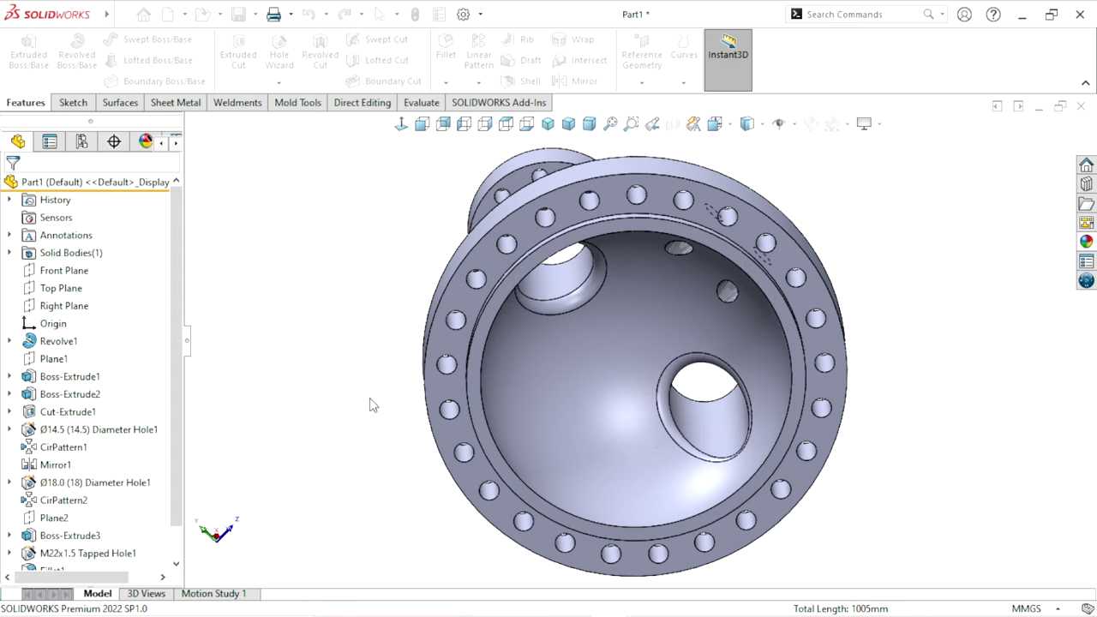
- Round the circular dome-to-main-flange edge with a 20 mm fillet from an isometric view
middle_click_drag(686, 362, 586, 560)
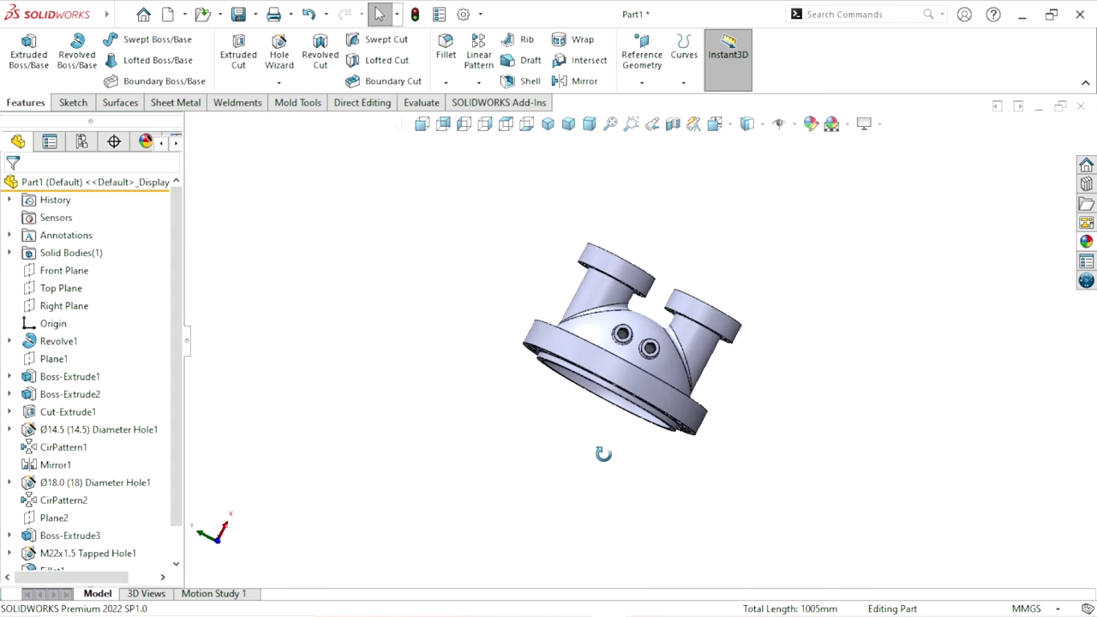
key("f")
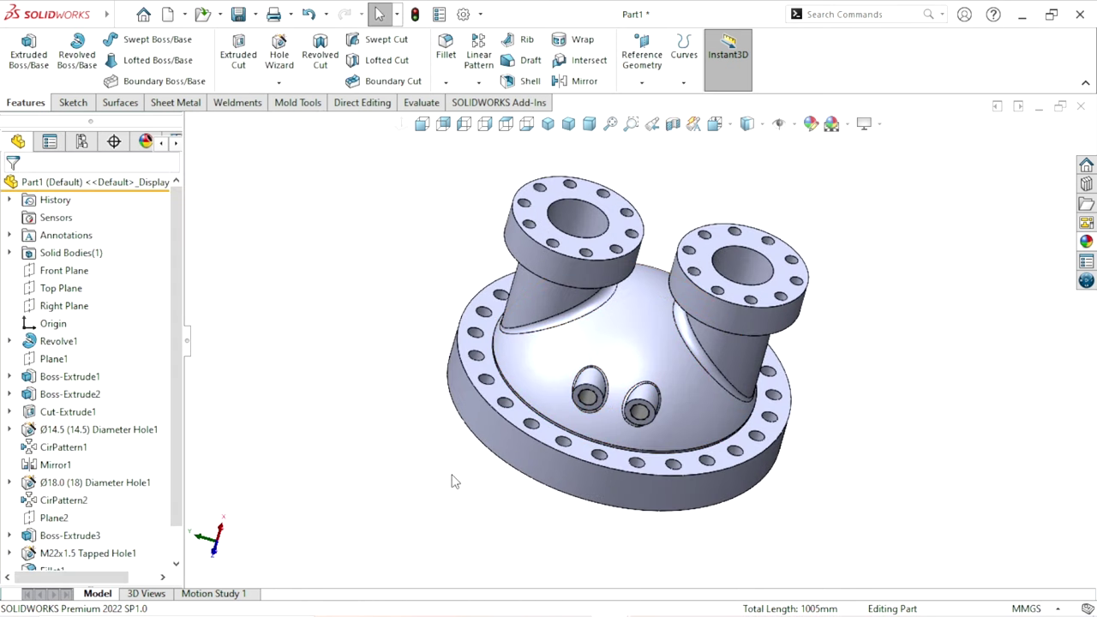
scroll(604, 501, "down", 2)
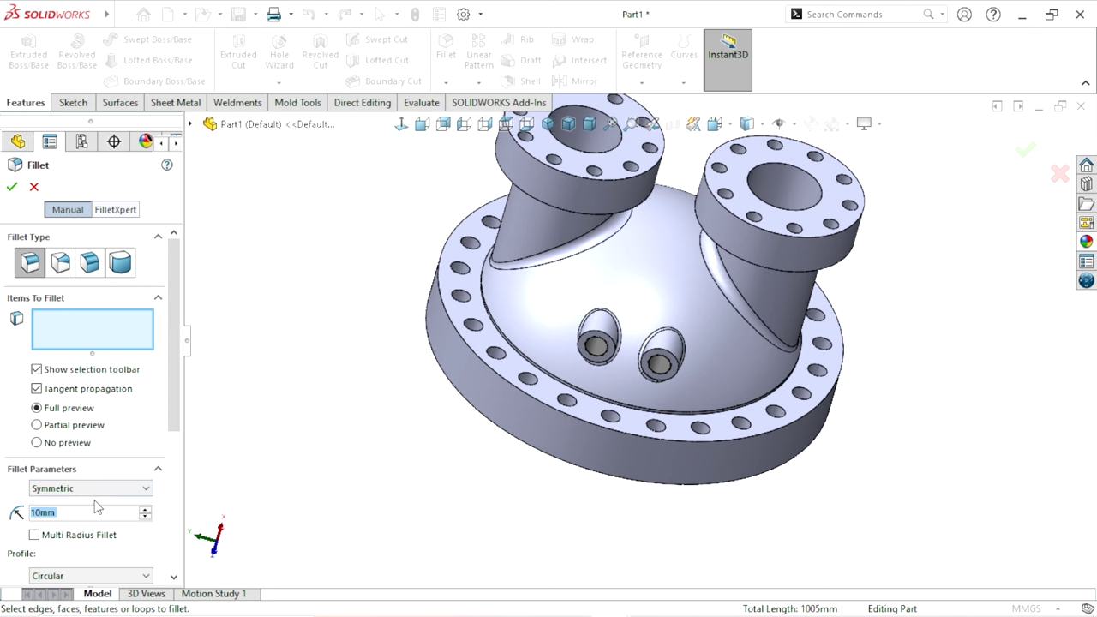
type("20")
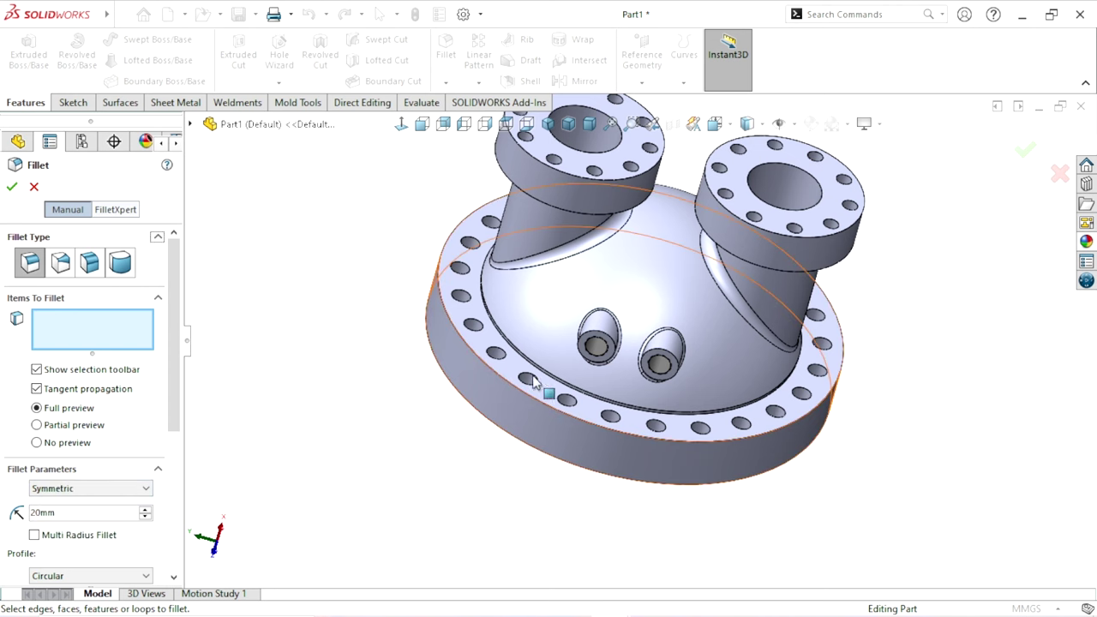
scroll(525, 386, "down", 3)
left_click(514, 392)
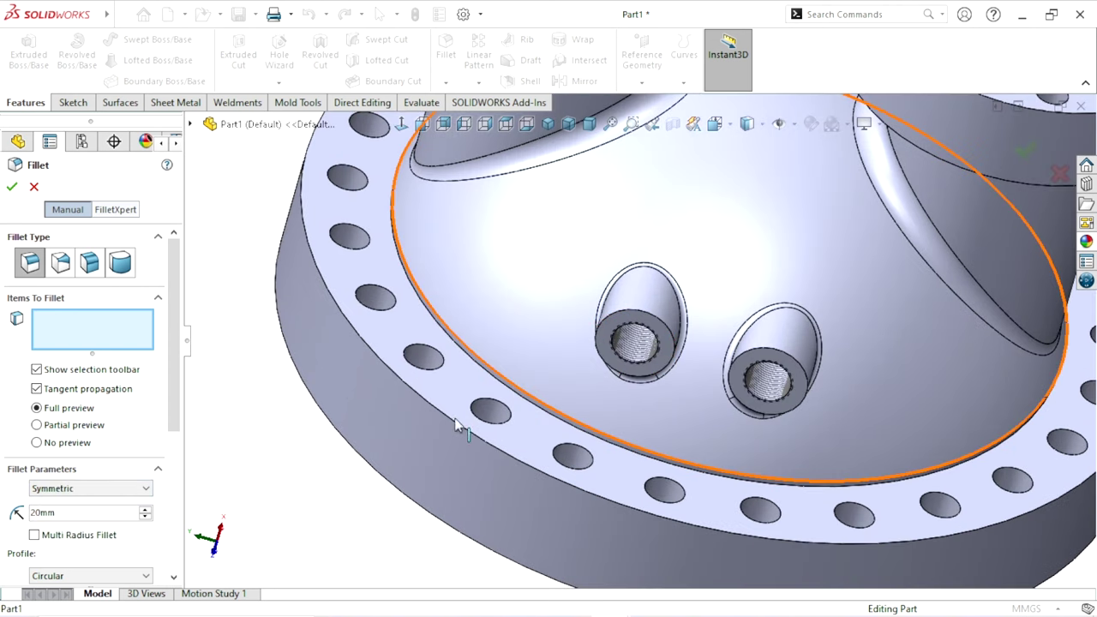
left_click(12, 186)
- Reorient the part and launch Chamfer from the Fillet dropdown
key("f")
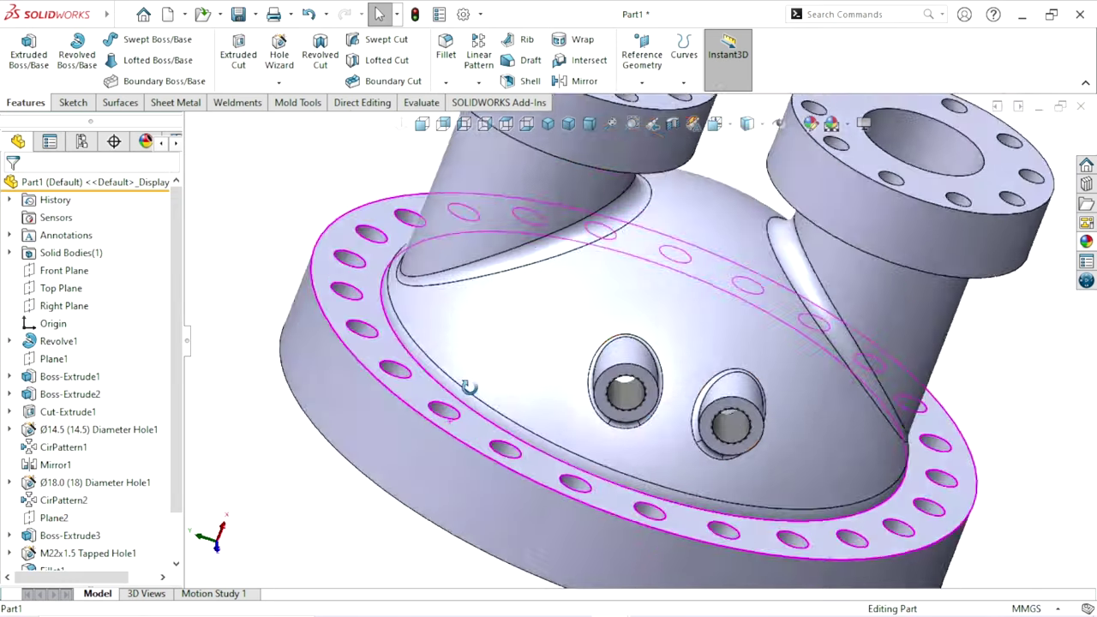
mouse_move(505, 479)
middle_mouse_down()
mouse_move(505, 520)
mouse_move(545, 344)
mouse_move(623, 370)
middle_mouse_up()
scroll(623, 370, "up", 3)
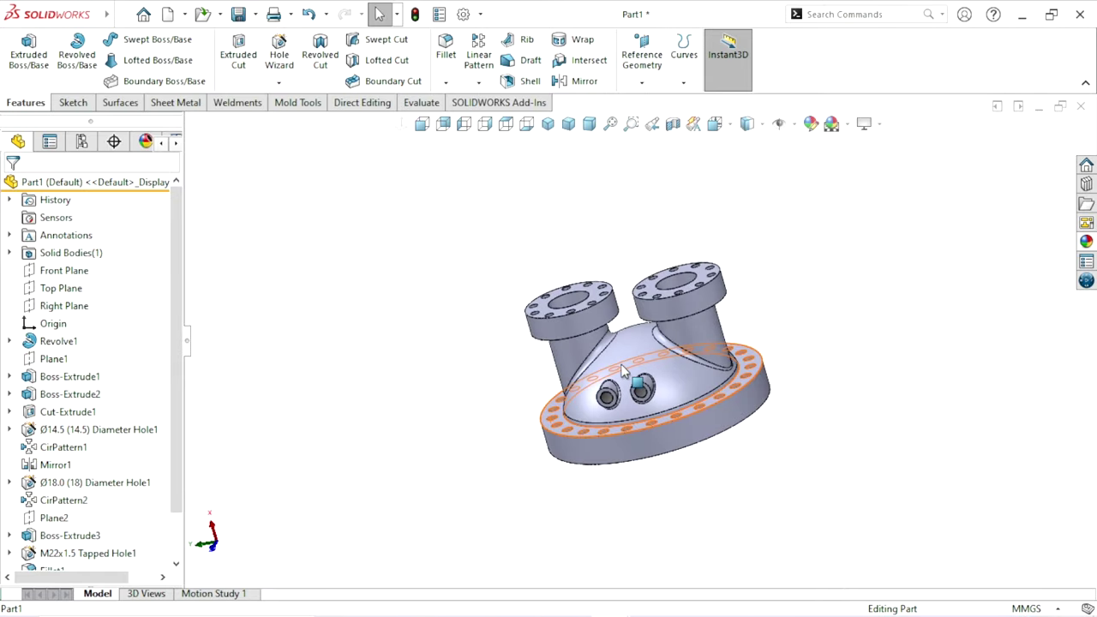
scroll(623, 370, "down", 3)
left_click(446, 81)
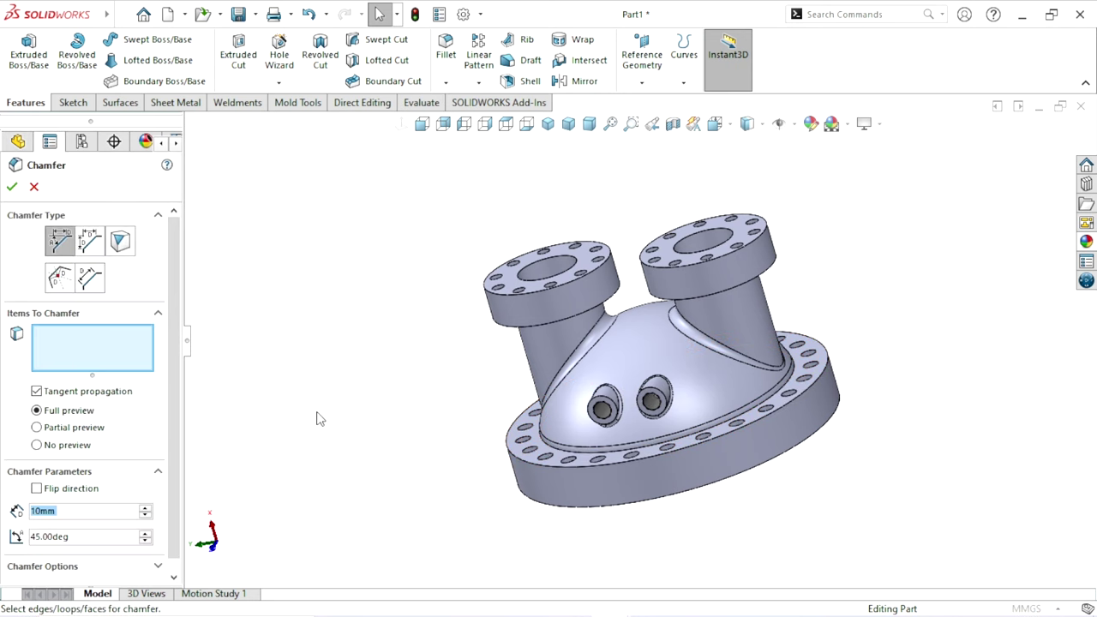
- Set a 2 mm chamfer distance and select the outer faces of all three flanges
type("2")
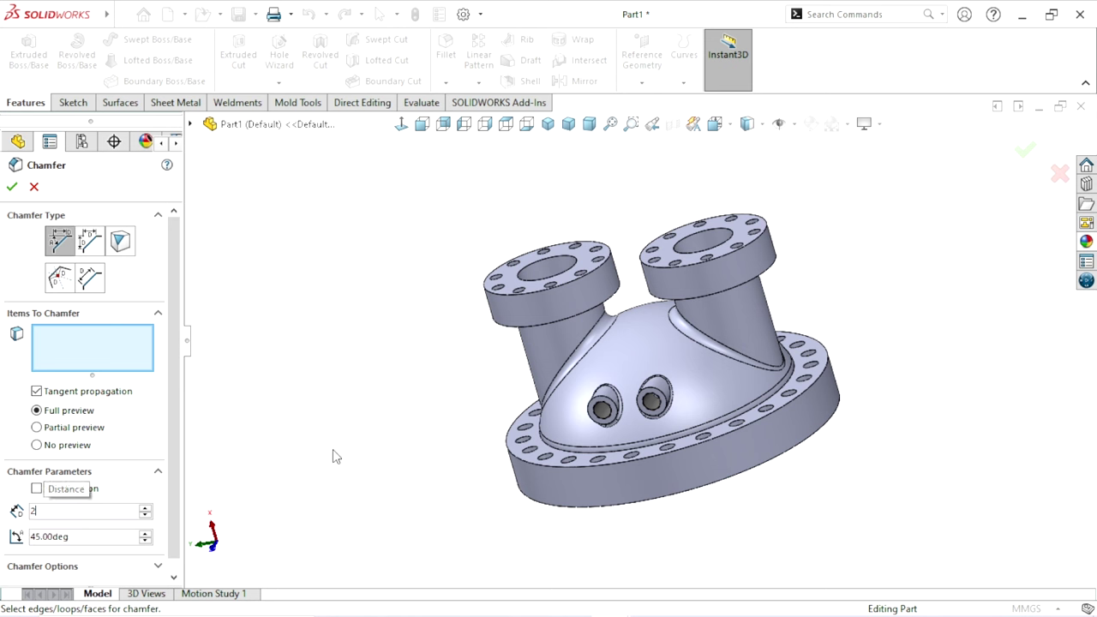
scroll(563, 317, "down", 3)
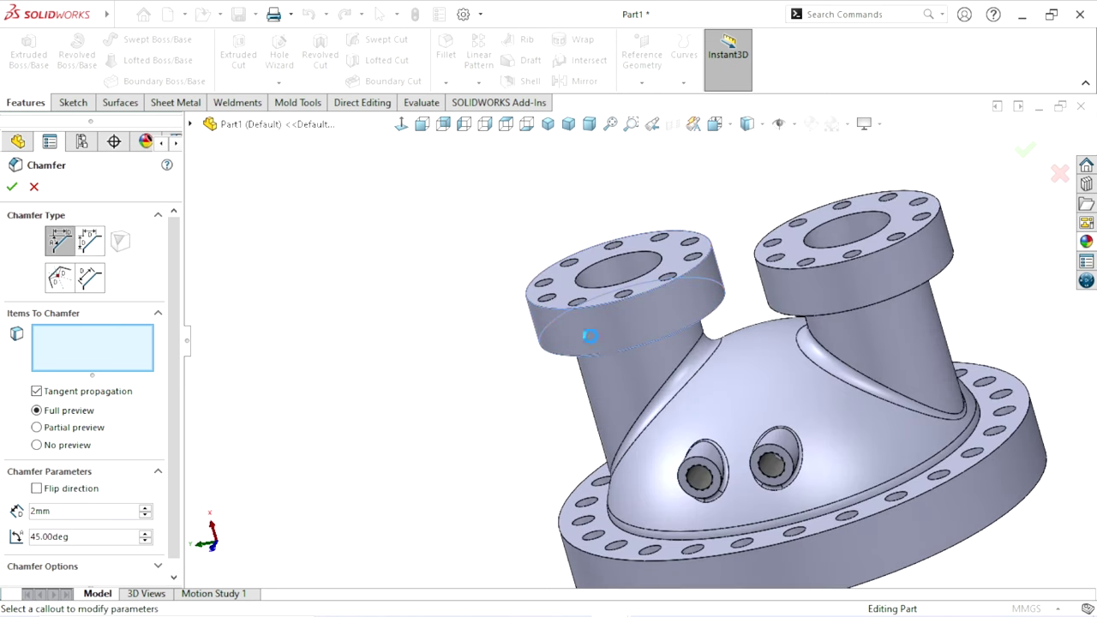
left_click(589, 338)
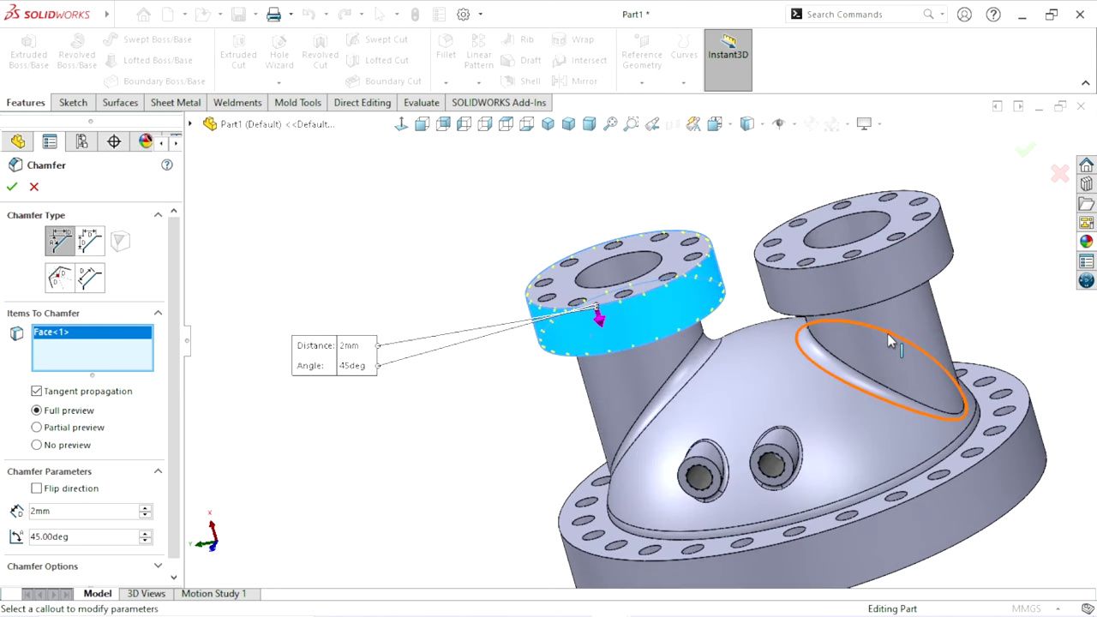
left_click(878, 271)
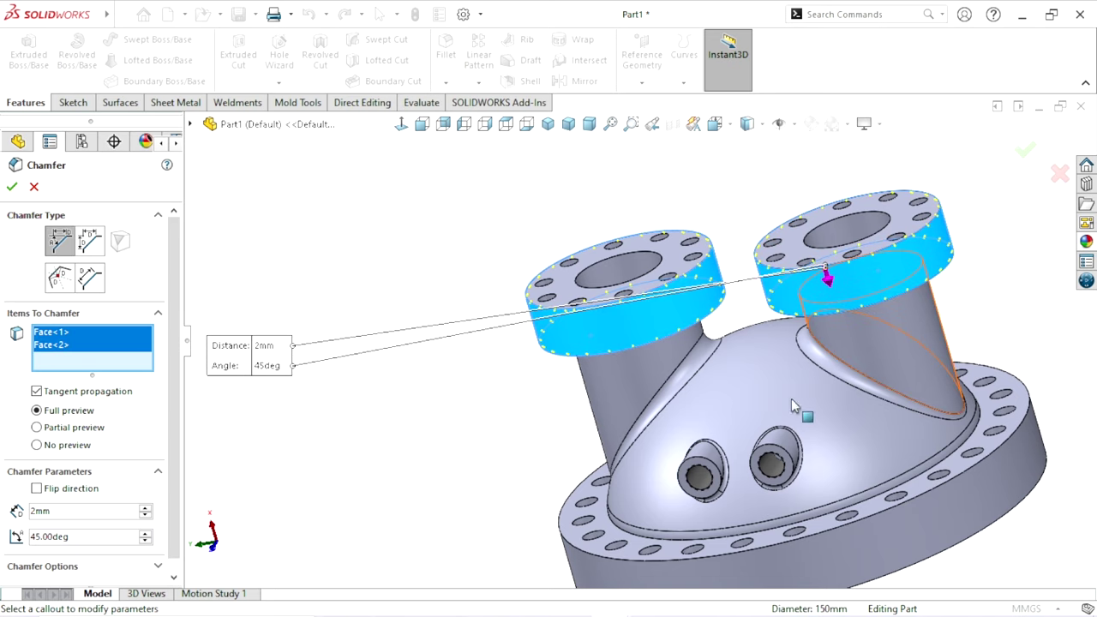
left_click(920, 538)
- Add the two inner bore edges and confirm the 2 mm × 45° chamfer
scroll(694, 482, "up", 5)
scroll(694, 482, "down", 4)
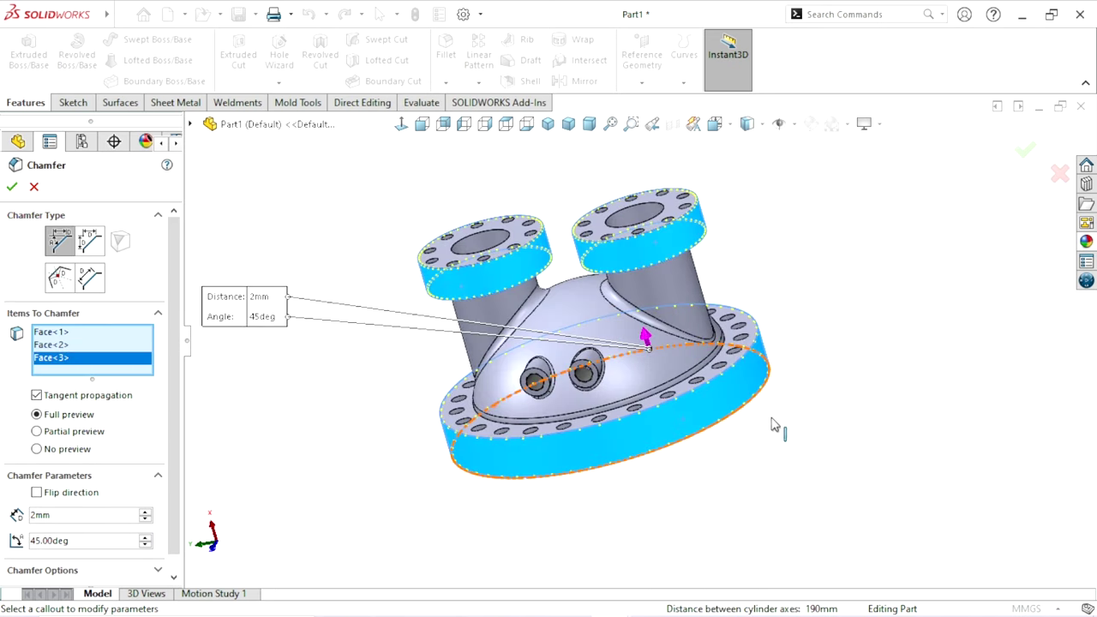
middle_click_drag(693, 483, 728, 291)
middle_click_drag(587, 495, 593, 502)
scroll(669, 310, "down", 5)
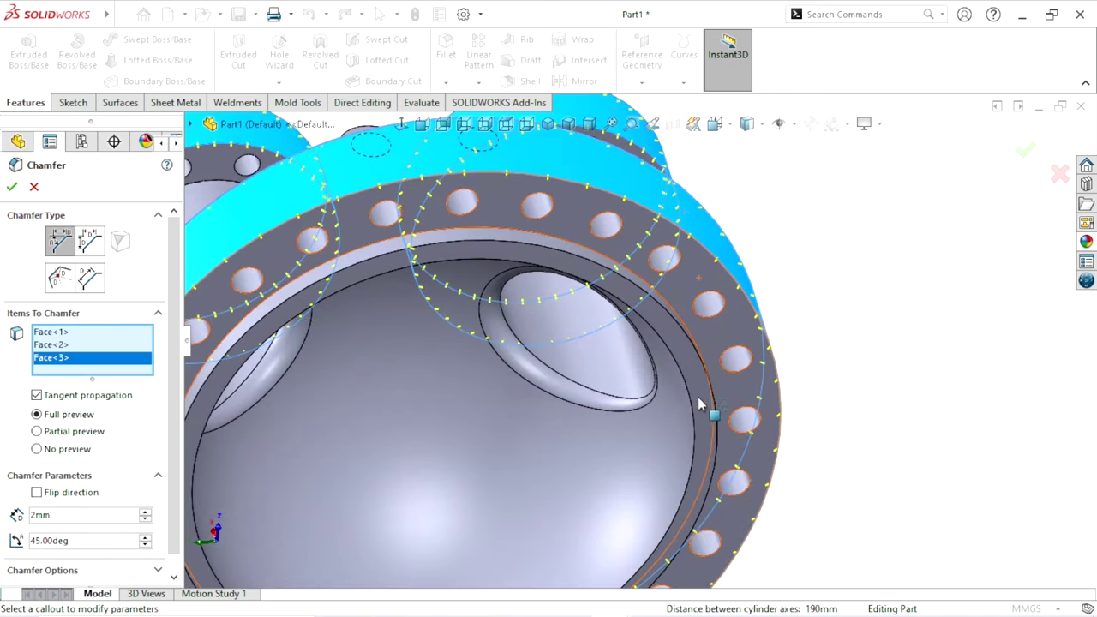
left_click(662, 315)
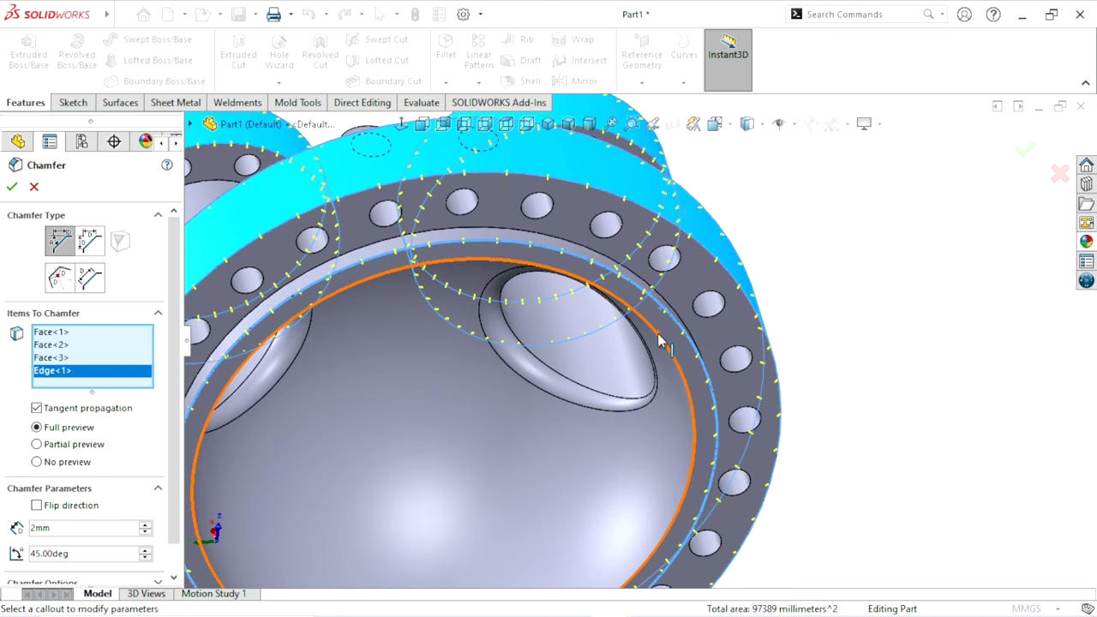
left_click(673, 365)
scroll(702, 467, "up", 5)
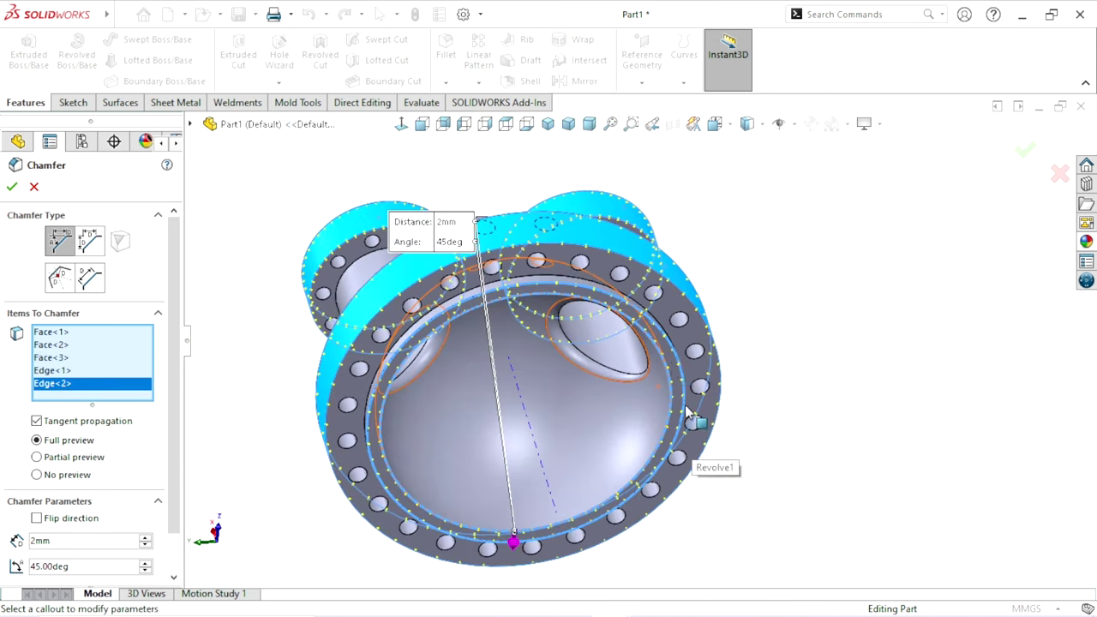
scroll(623, 343, "down", 4)
scroll(625, 399, "up", 5)
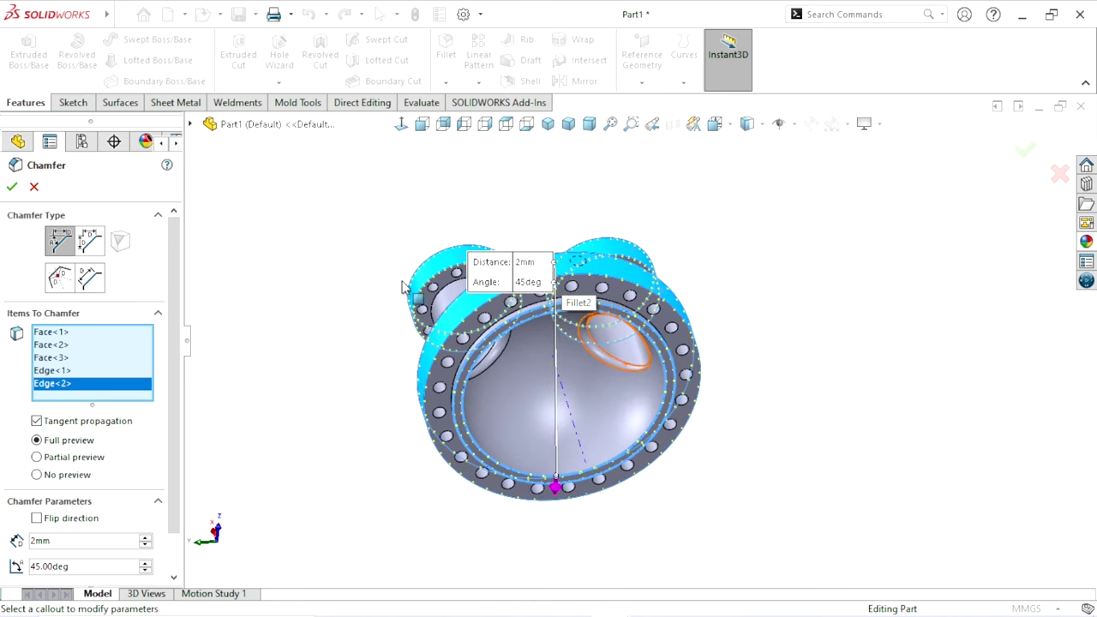
left_click(11, 186)
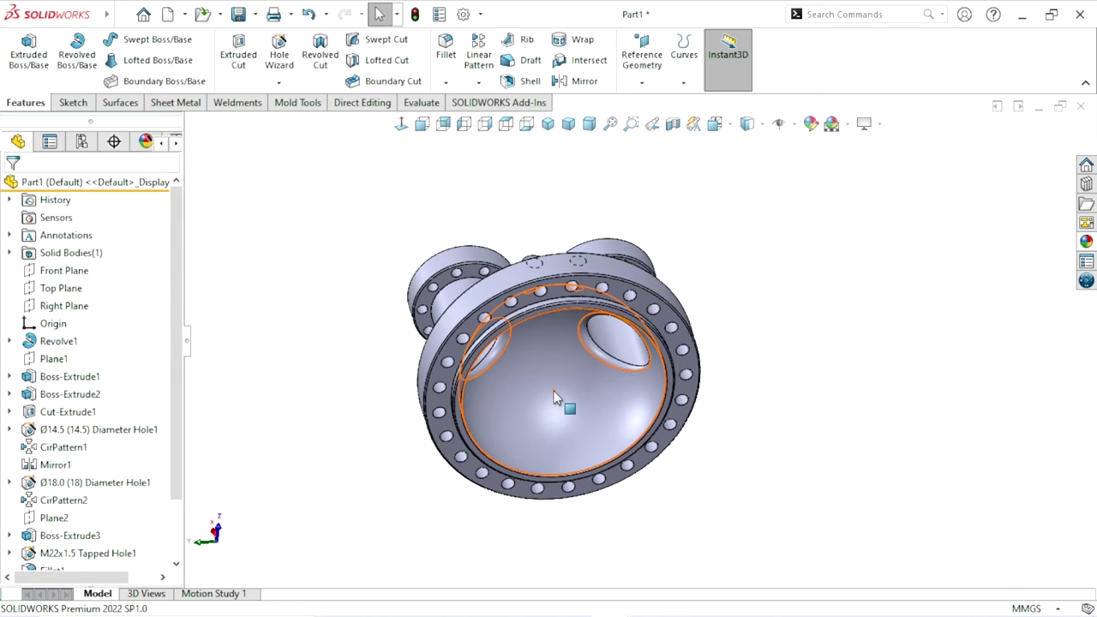
mouse_move(554, 391)
middle_mouse_down()
mouse_move(654, 456)
mouse_move(754, 445)
mouse_move(720, 411)
middle_mouse_up()
- Orbit the model to bring the two small dome bosses into view
scroll(690, 369, "up", 3)
scroll(689, 368, "down", 3)
mouse_move(690, 373)
middle_mouse_down()
mouse_move(628, 464)
mouse_move(681, 426)
mouse_move(687, 353)
mouse_move(742, 283)
mouse_move(737, 310)
mouse_move(600, 377)
mouse_move(633, 298)
mouse_move(718, 432)
middle_mouse_up()
scroll(600, 377, "up", 3)
scroll(600, 377, "down", 3)
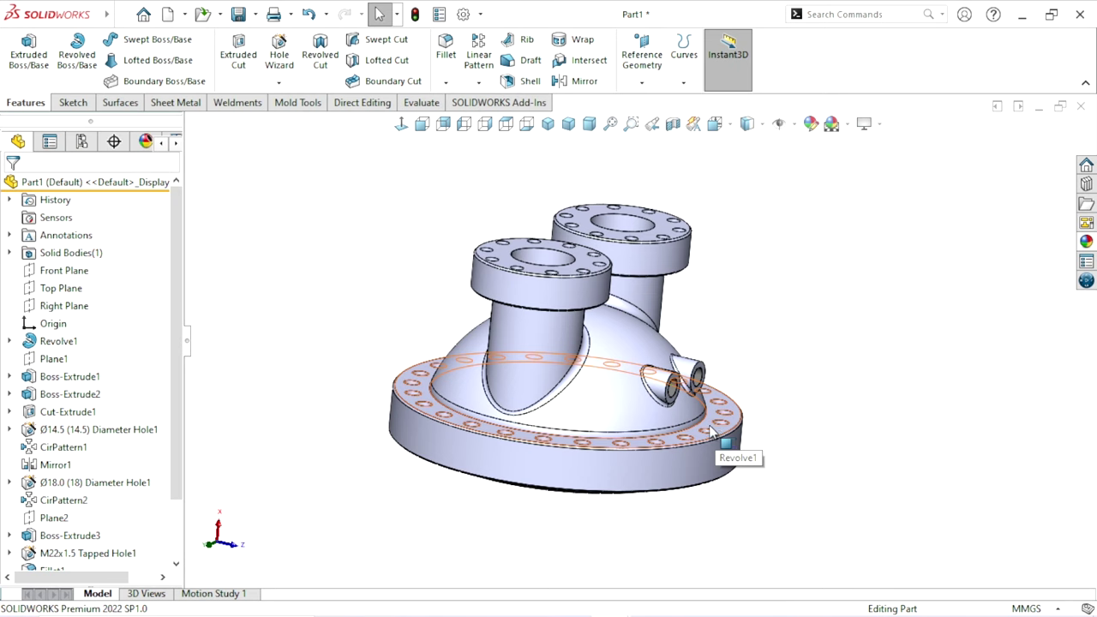
- Chamfer the front rims of both small bosses at 1 mm × 45°
left_click(445, 83)
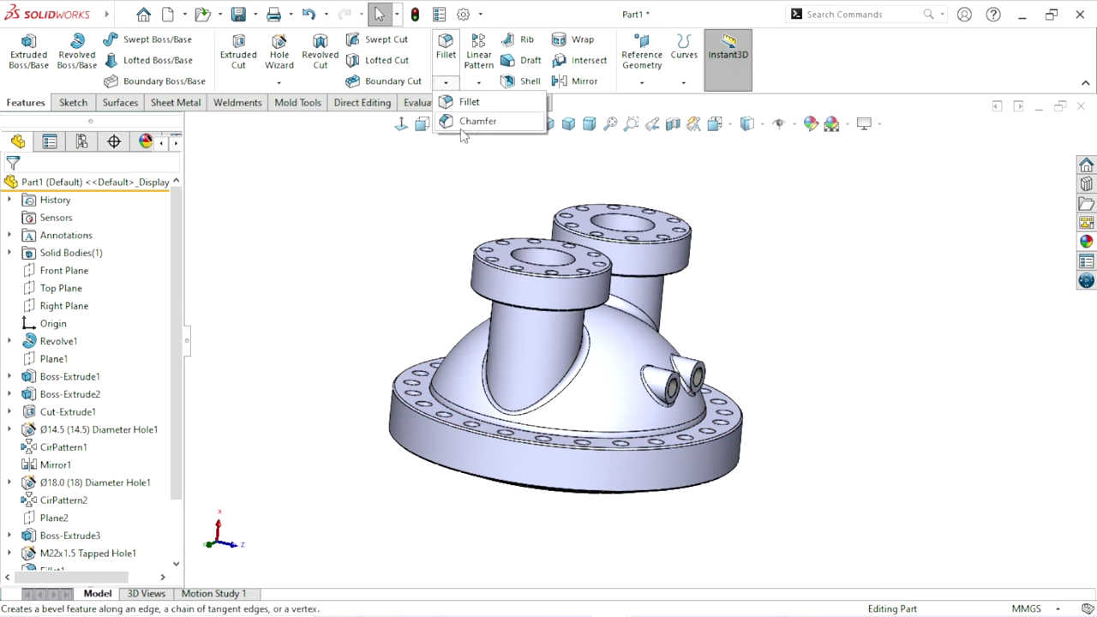
left_click(463, 123)
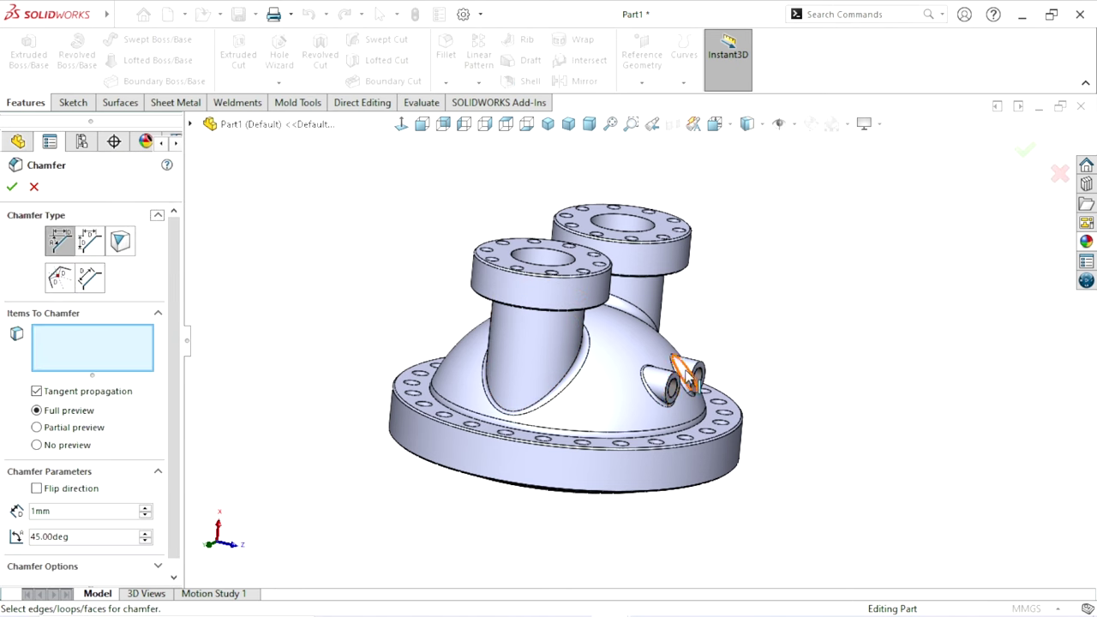
scroll(686, 375, "down", 2)
scroll(763, 317, "down", 2)
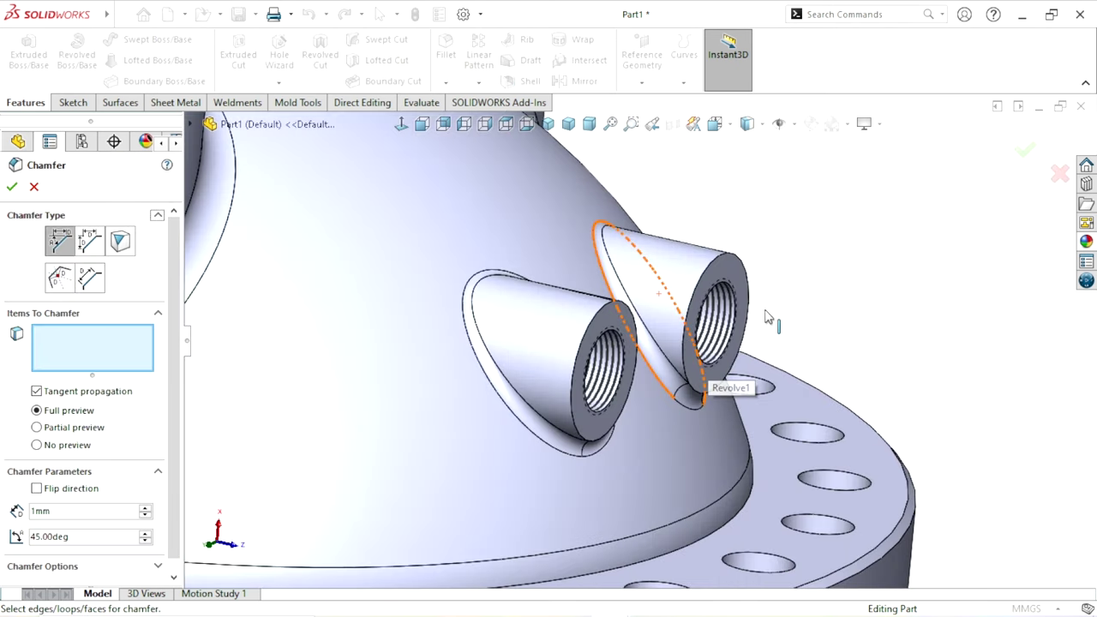
left_click(598, 336)
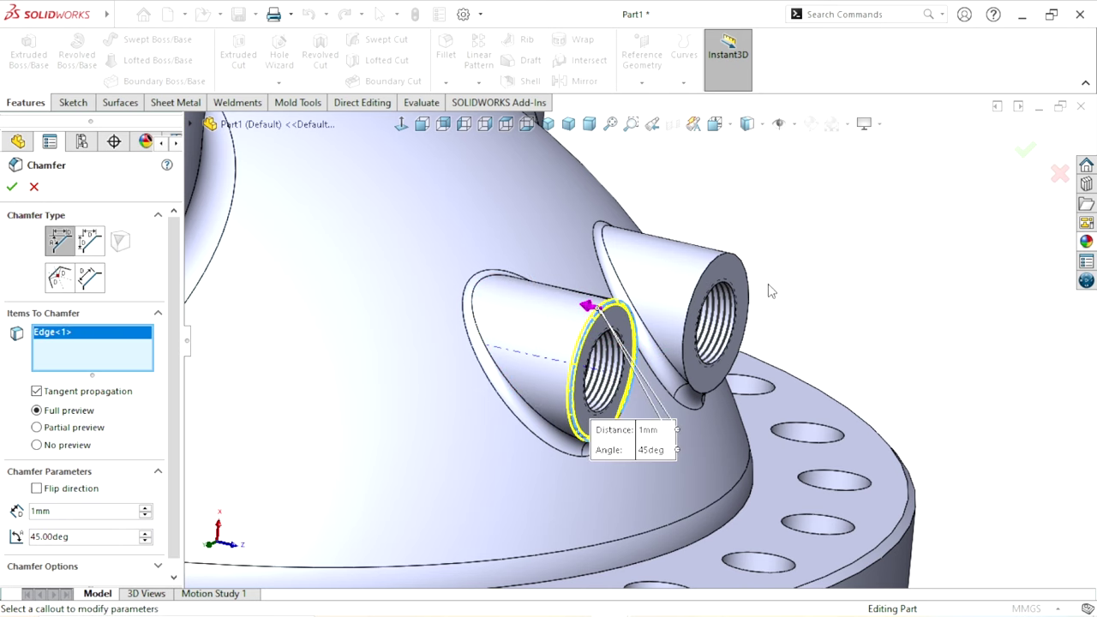
left_click(739, 262)
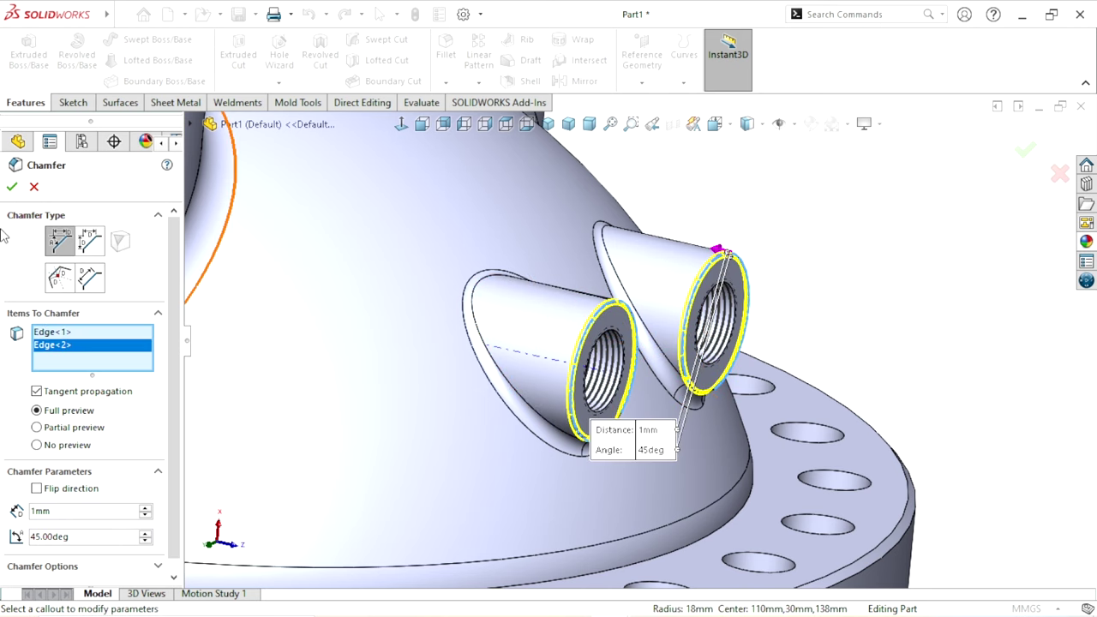
left_click(12, 188)
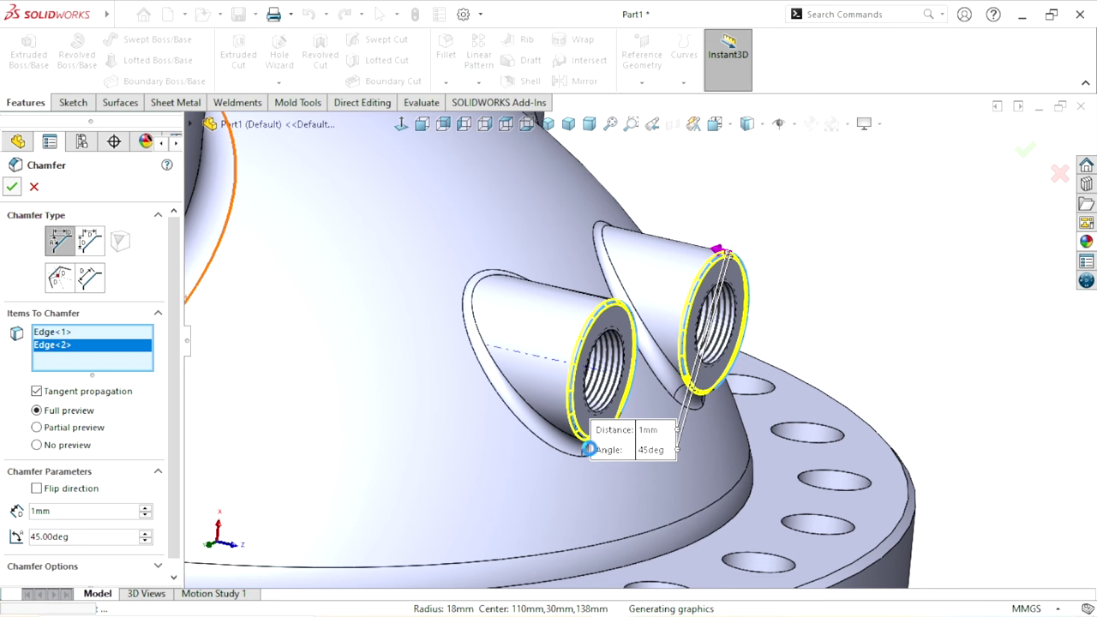
- Show the part from a top-oblique view with the Appearances, Scenes, and Decals library
scroll(634, 443, "up", 2)
scroll(641, 403, "up", 2)
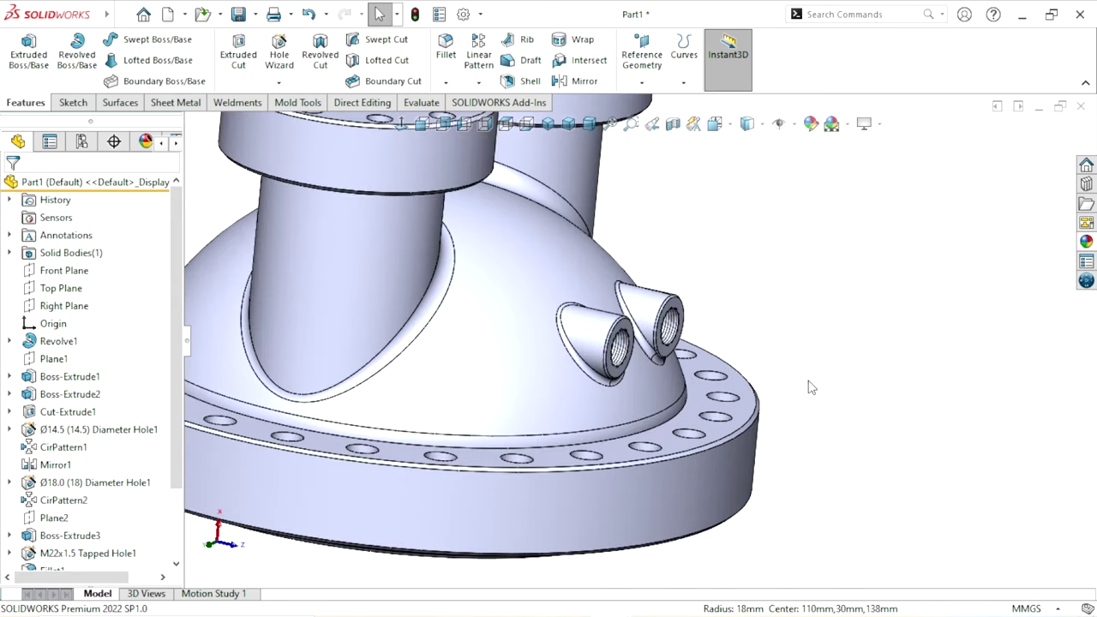
scroll(583, 391, "up", 2)
scroll(583, 391, "up", 2)
scroll(613, 367, "down", 2)
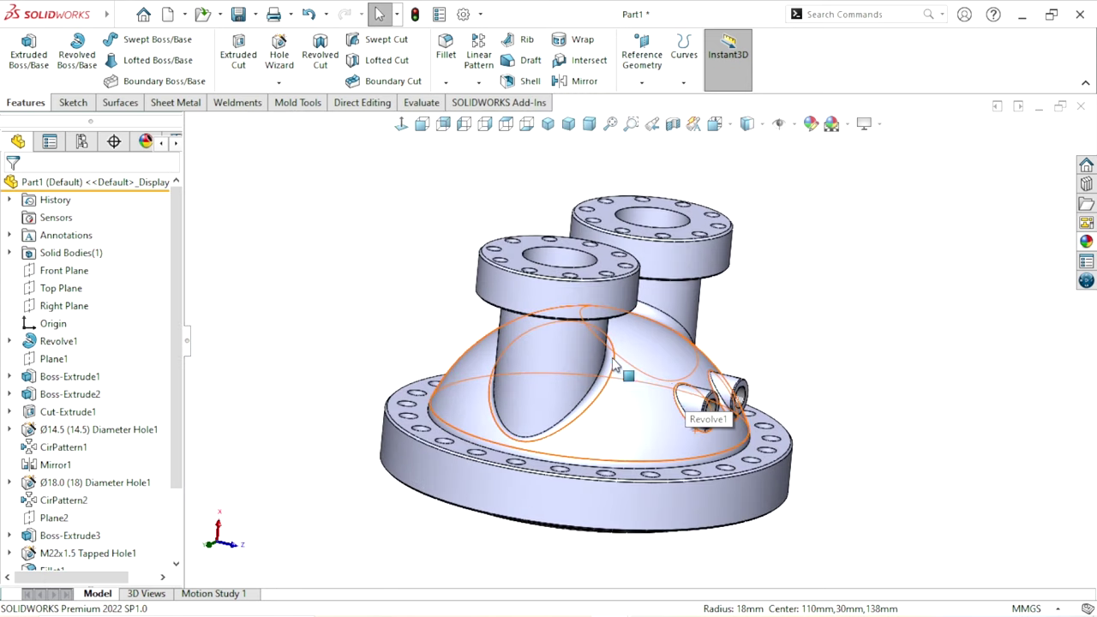
middle_click_drag(613, 366, 860, 373)
scroll(859, 372, "down", 2)
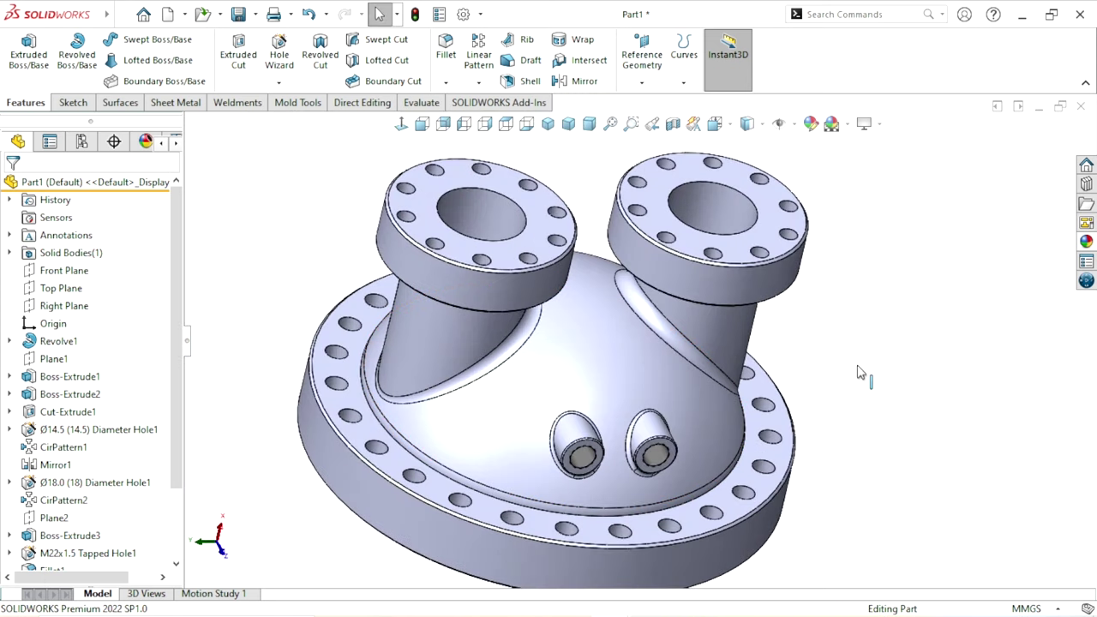
left_click(1085, 243)
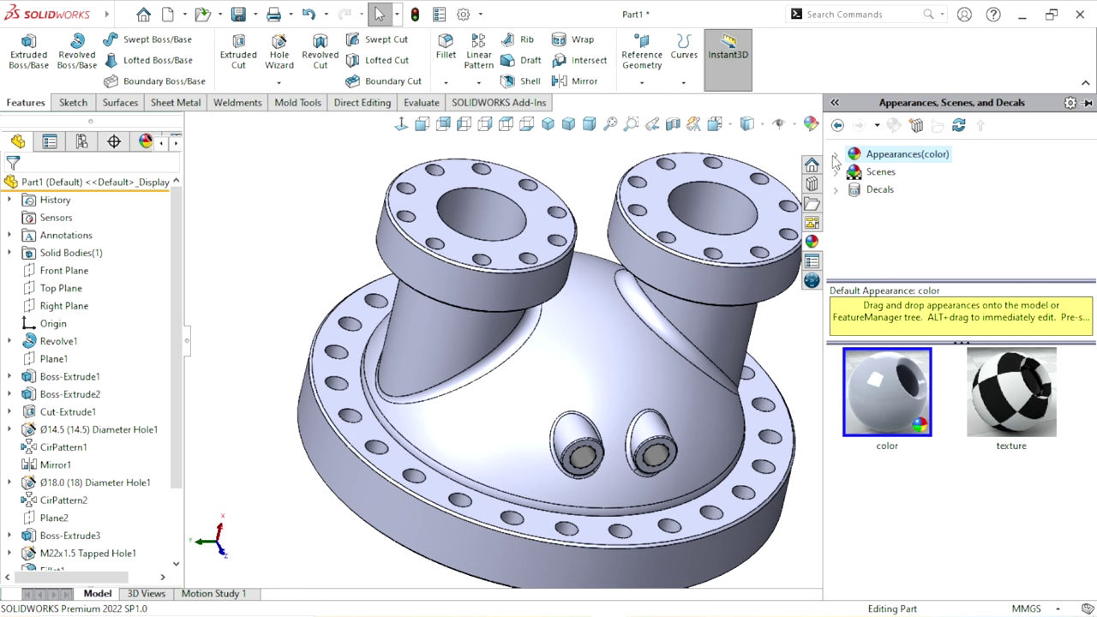
- Apply cast stainless steel from Appearances > Metal > Steel to the whole part
left_click(836, 158)
double_click(901, 187)
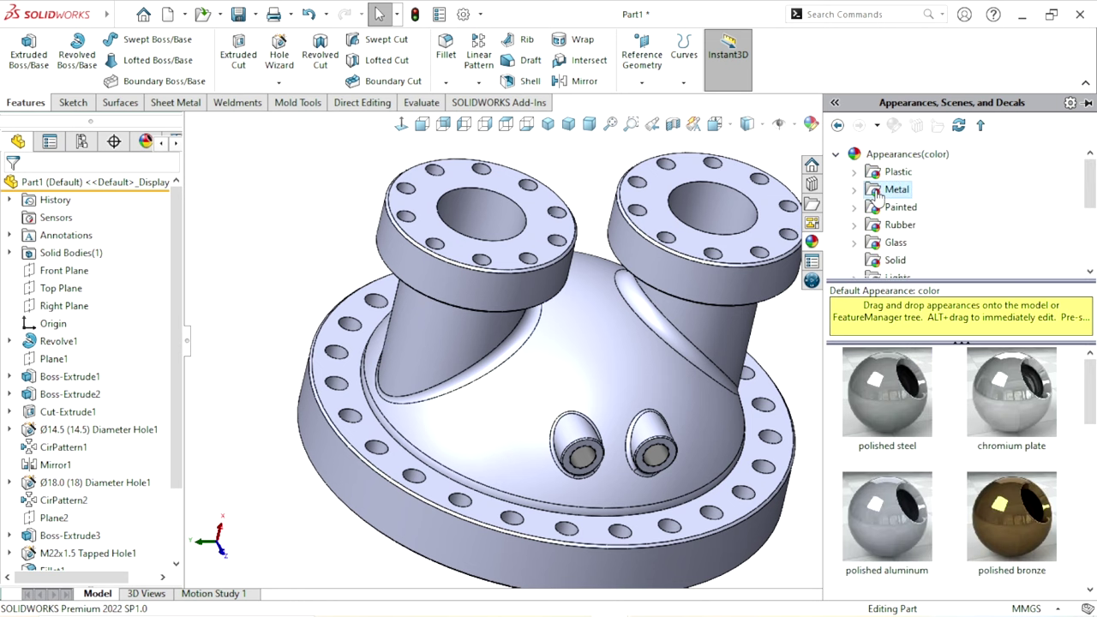
left_click(910, 174)
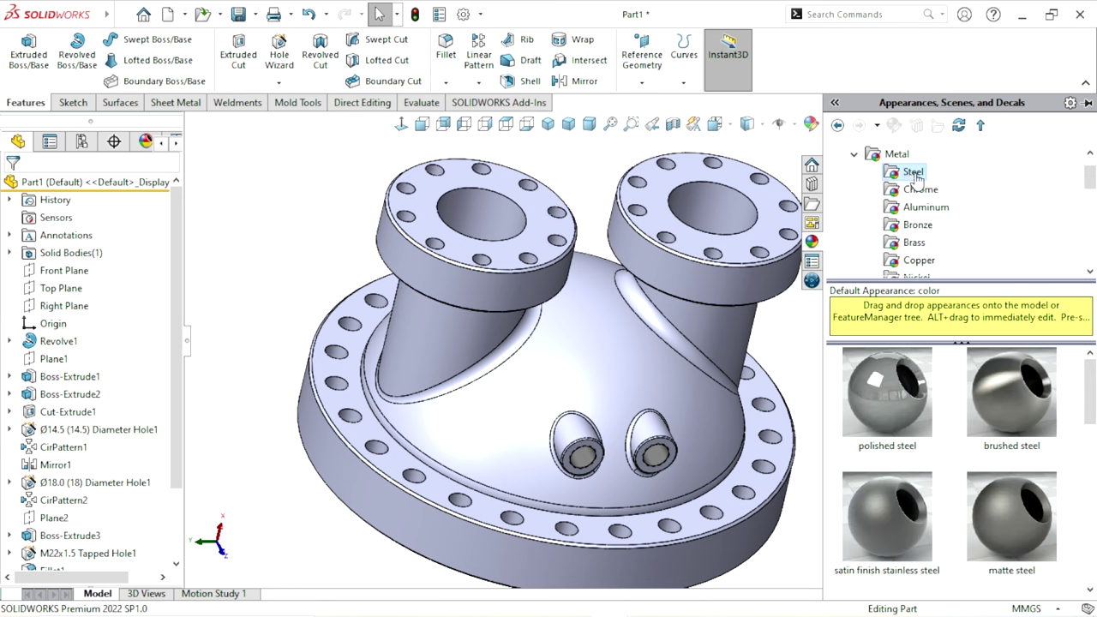
left_click_drag(1089, 377, 1093, 459)
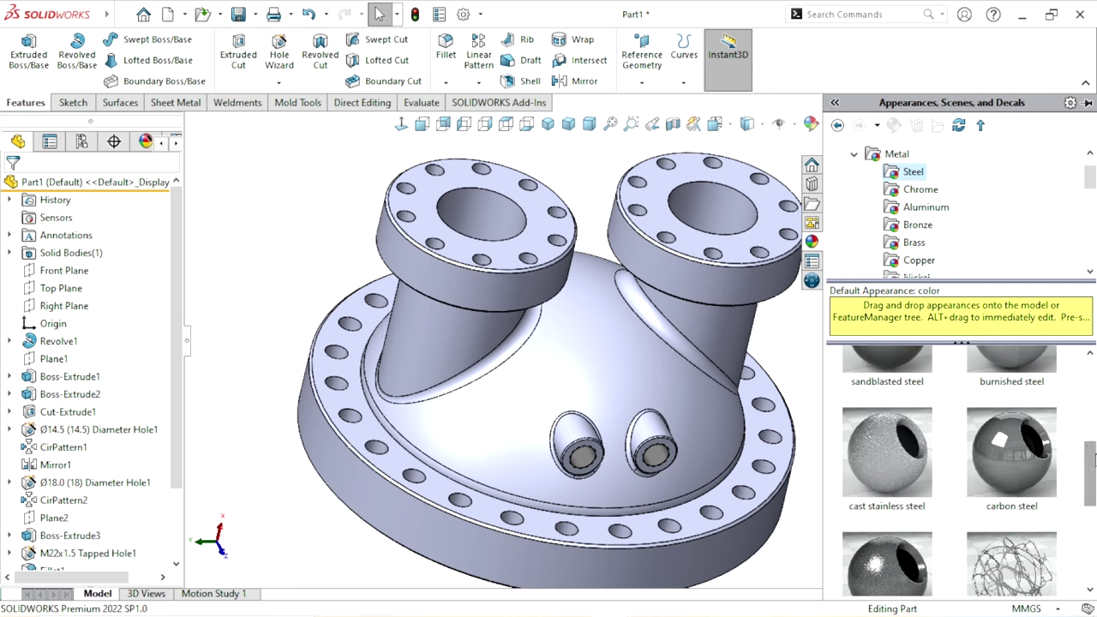
left_click(893, 469)
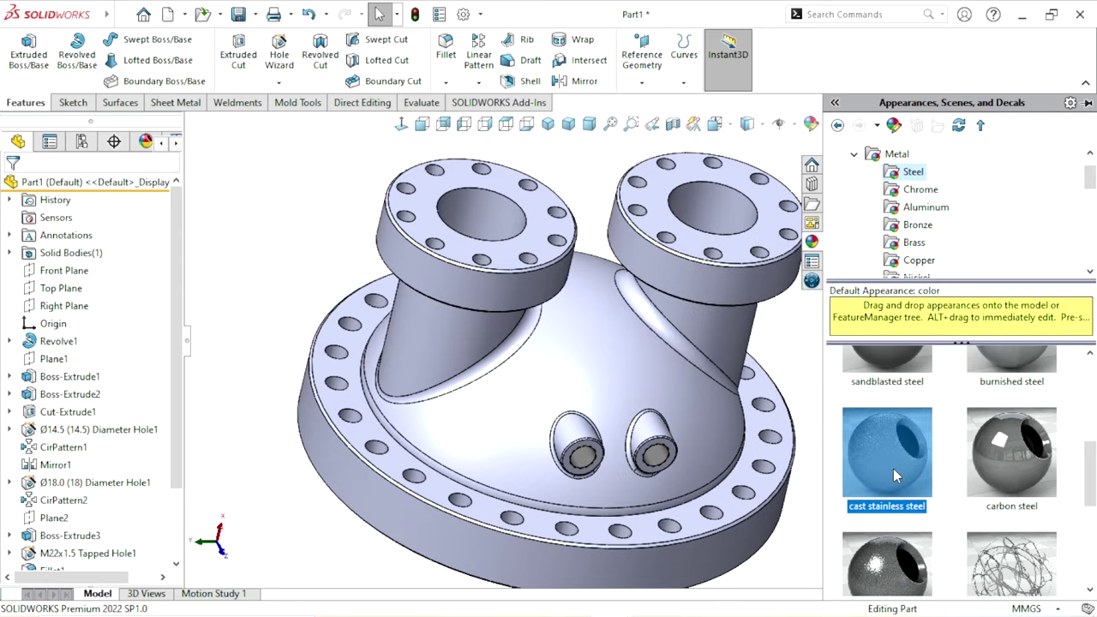
left_click_drag(893, 468, 521, 383)
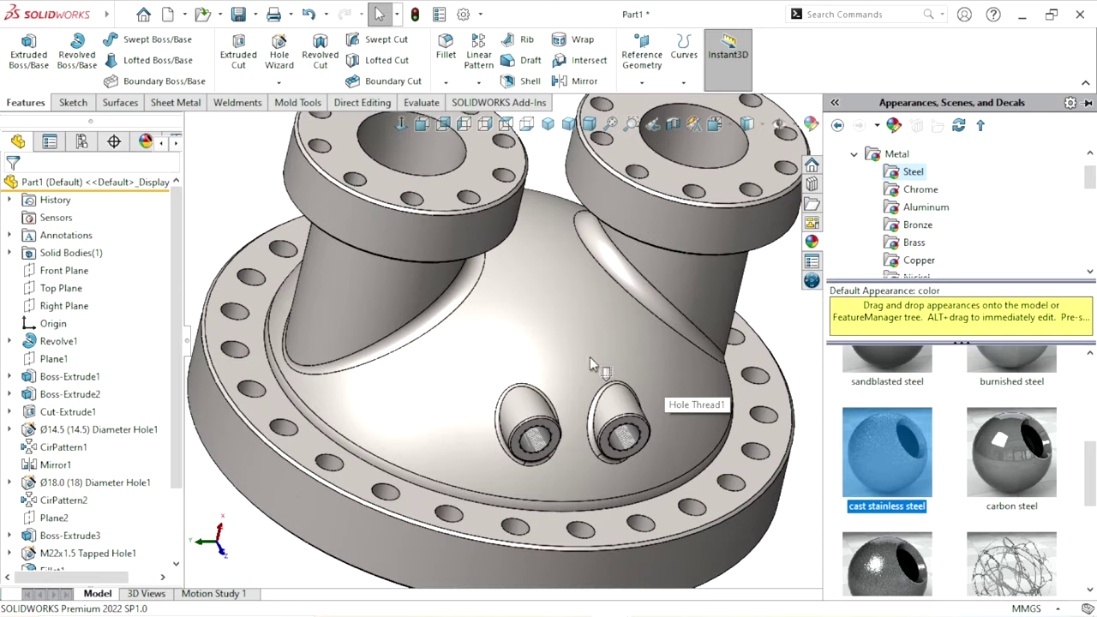
key("ctrl+shift+z")
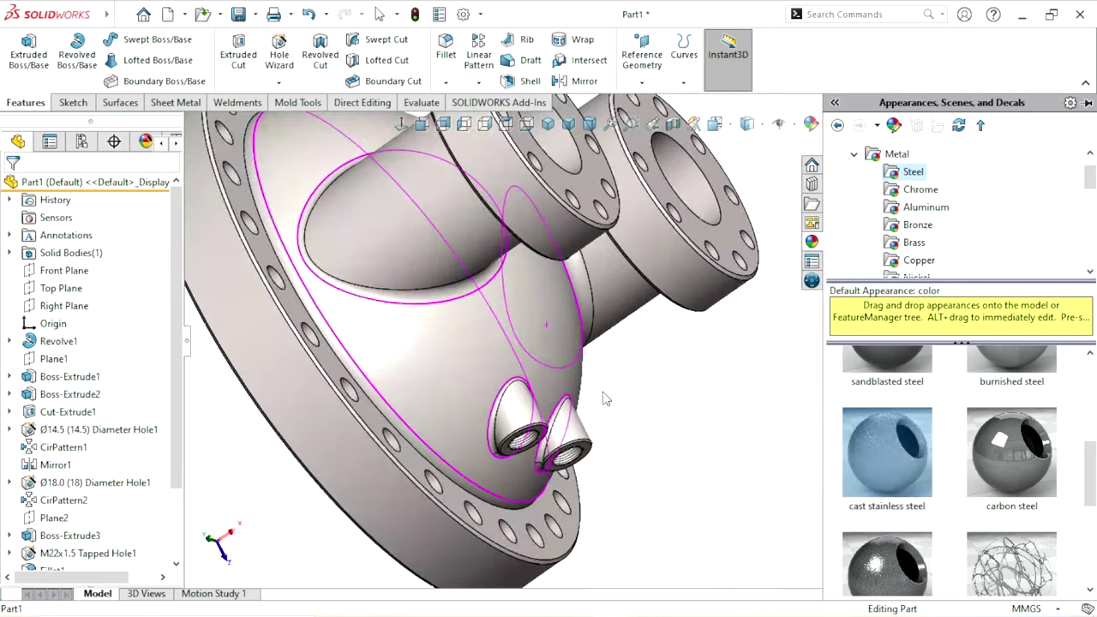
middle_click_drag(742, 413, 737, 283)
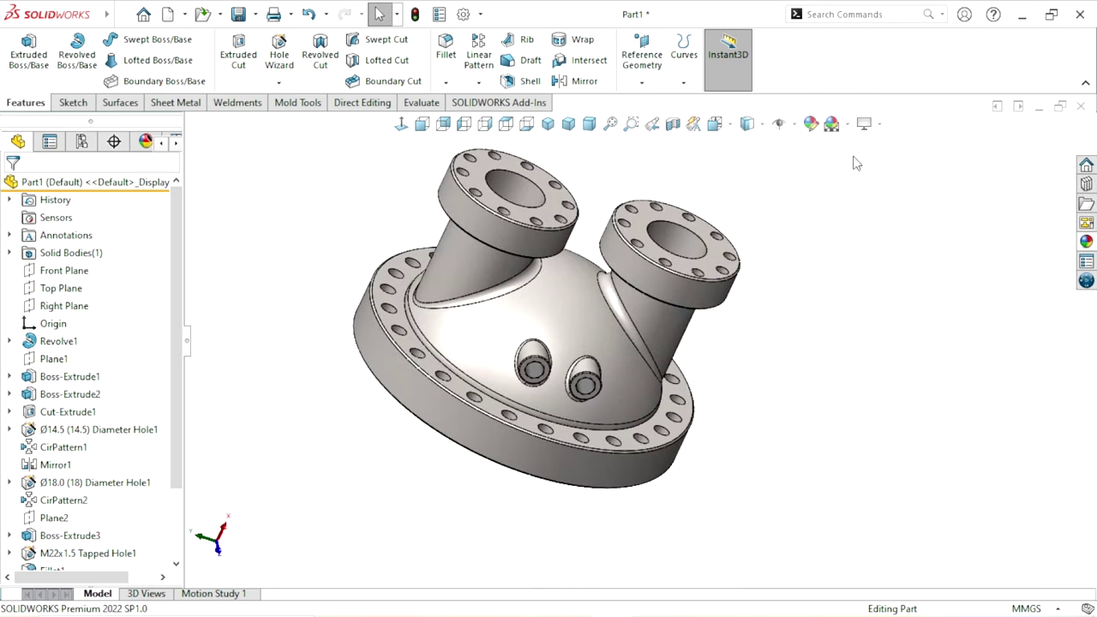
- Enable RealView Graphics and inspect the steel dome and nozzles from several angles
left_click(883, 126)
left_click(917, 147)
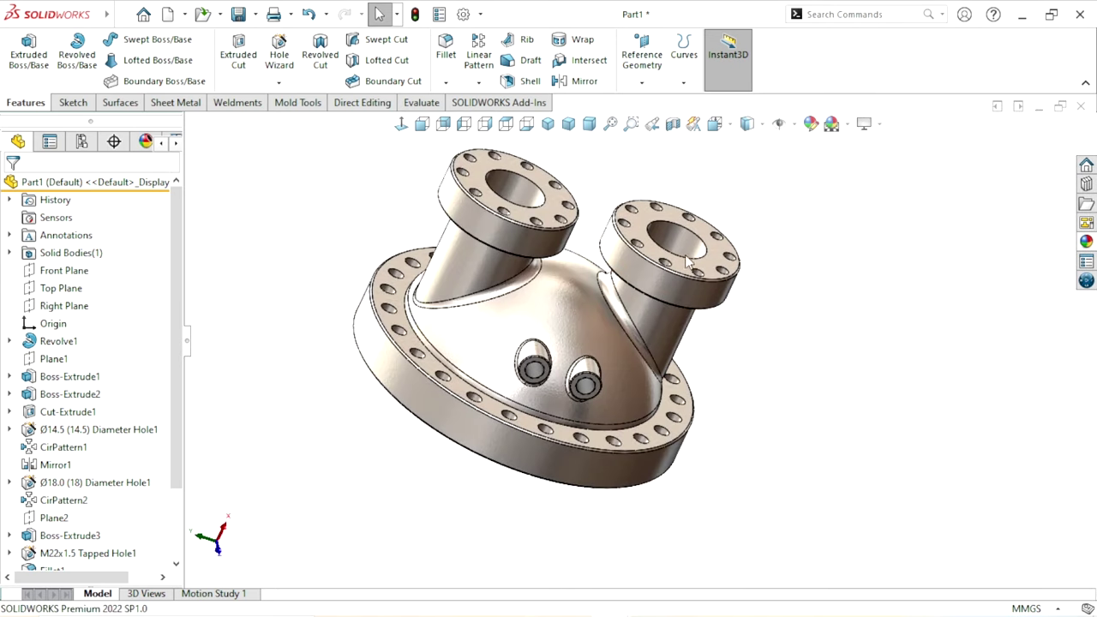
scroll(583, 403, "down", 3)
middle_click_drag(583, 402, 597, 402)
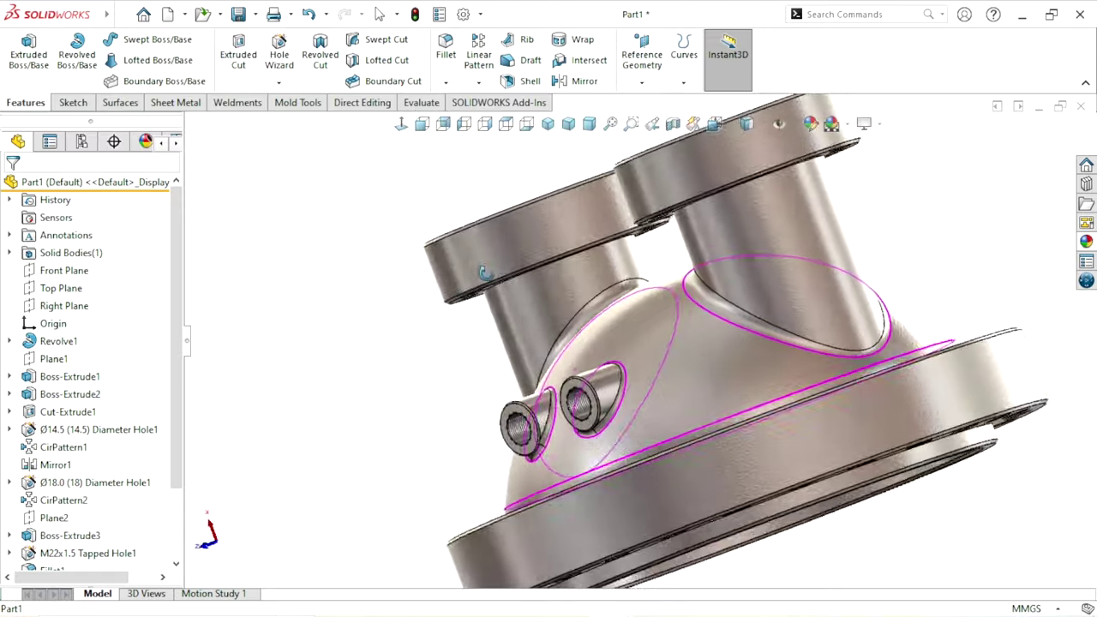
scroll(487, 293, "down", 3)
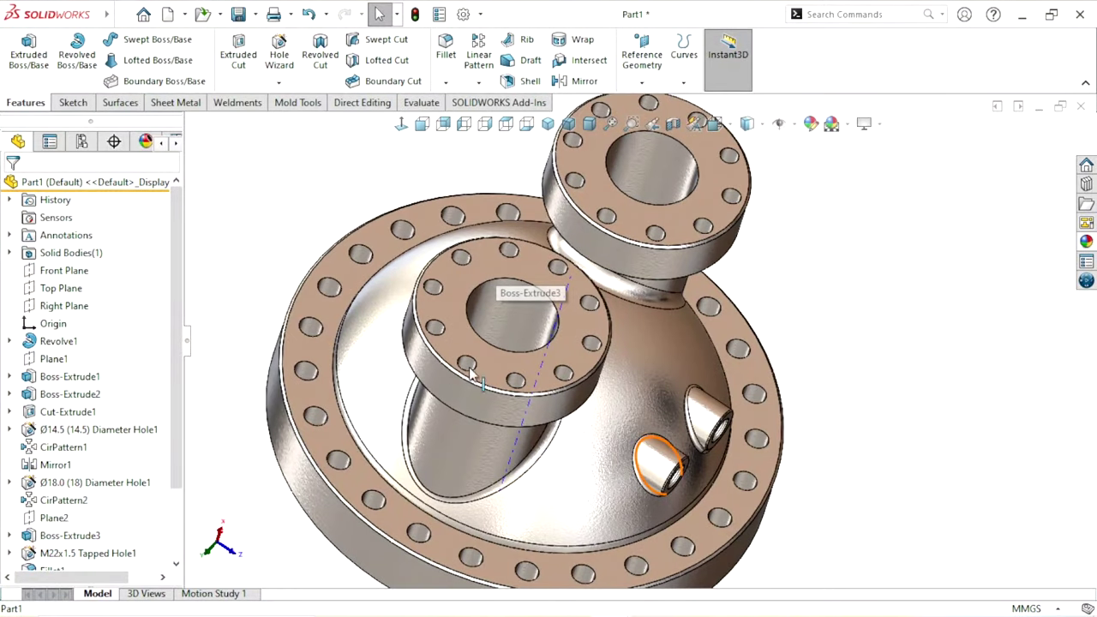
mouse_move(486, 292)
middle_mouse_down()
mouse_move(460, 314)
mouse_move(692, 478)
mouse_move(635, 482)
middle_mouse_up()
scroll(461, 314, "up", 3)
scroll(635, 482, "up", 3)
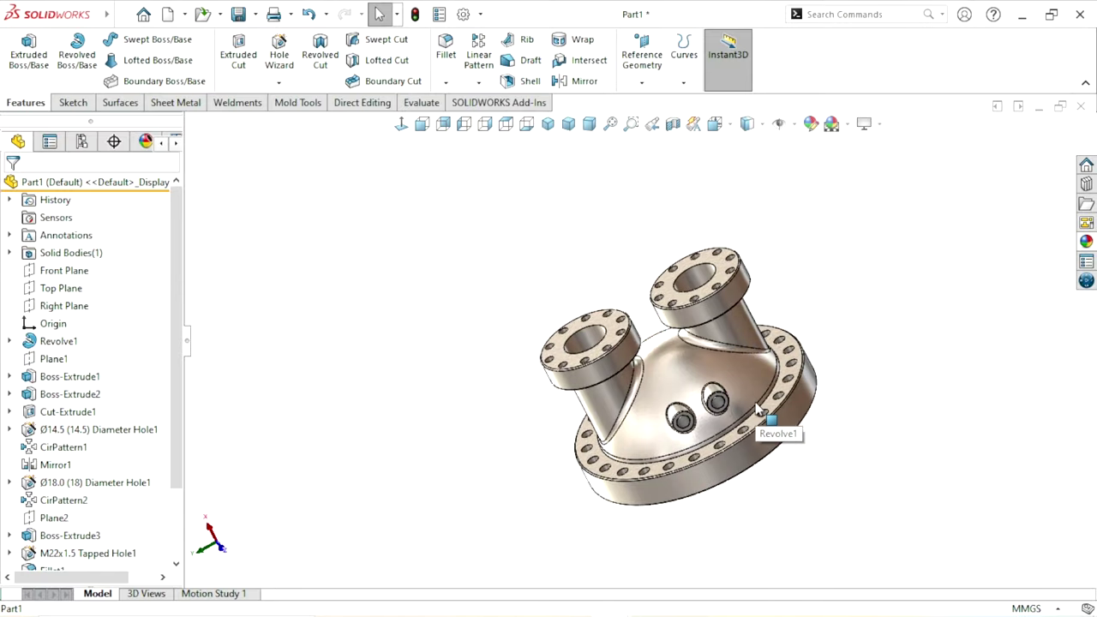
mouse_move(771, 433)
middle_mouse_down()
mouse_move(763, 366)
mouse_move(665, 342)
middle_mouse_up()
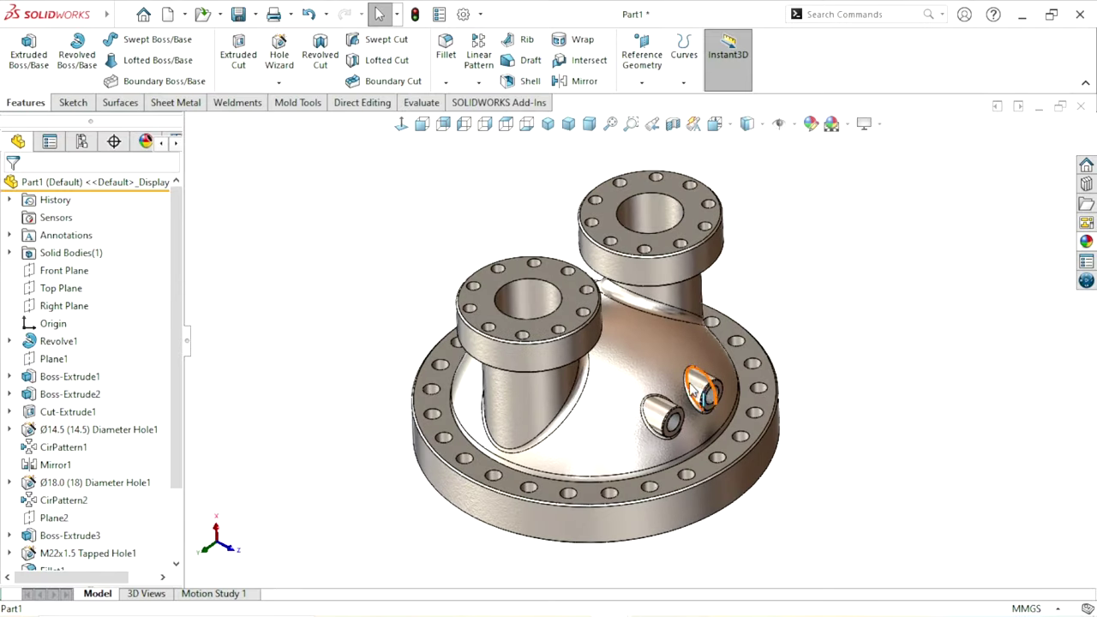
scroll(660, 340, "up", 2)
scroll(677, 364, "down", 3)
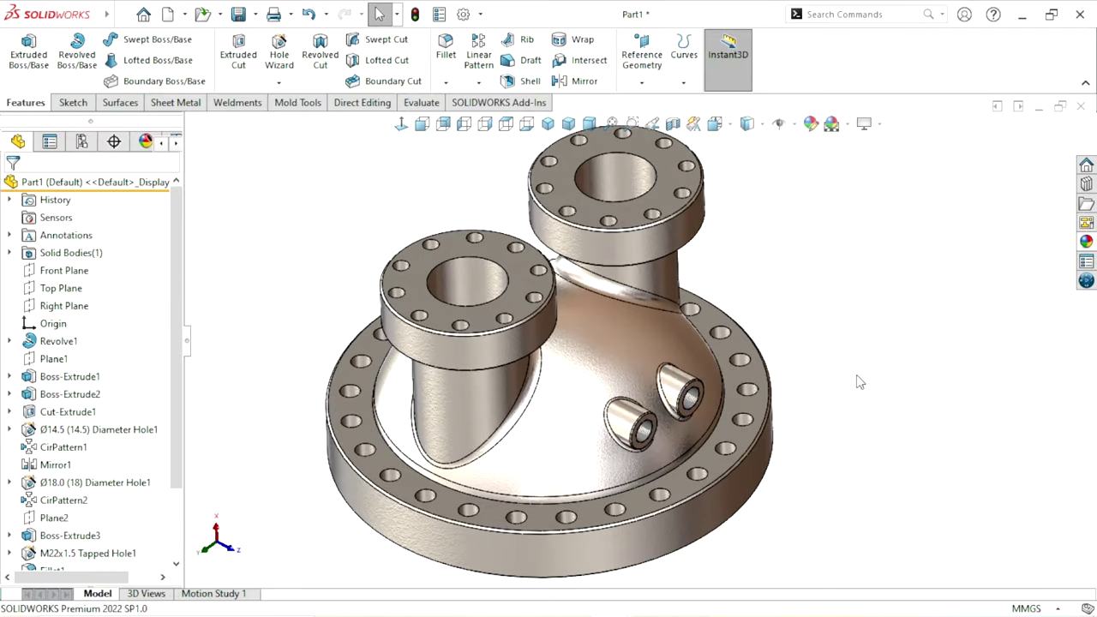
scroll(663, 367, "up", 2)
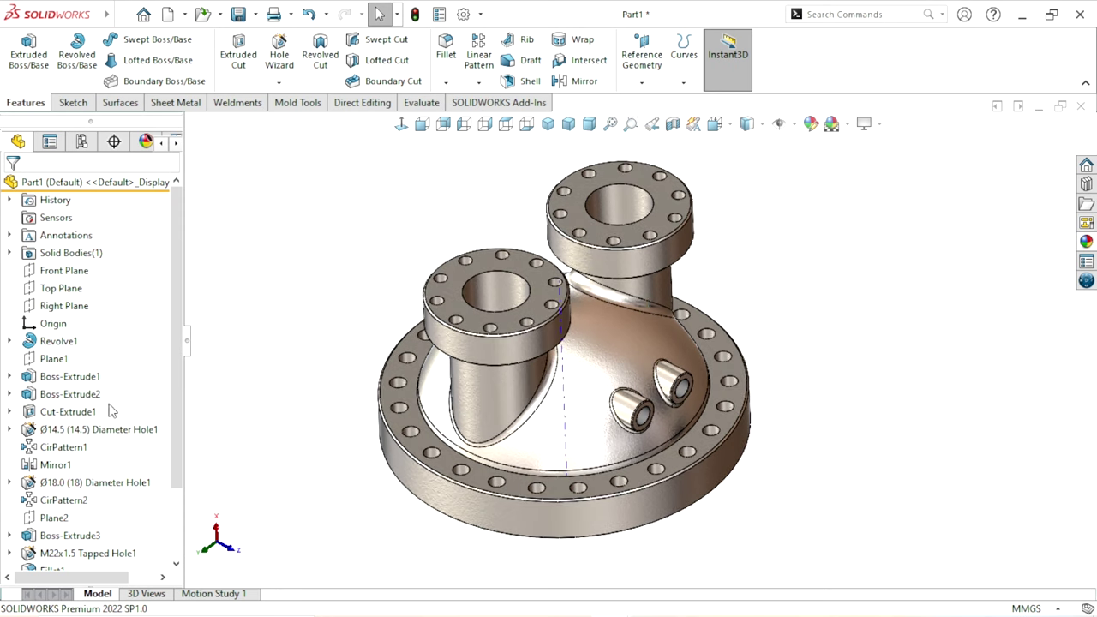
- Select Cut-Extrude1, both diameter holes and both circular patterns, then clear the selection
left_click(50, 413)
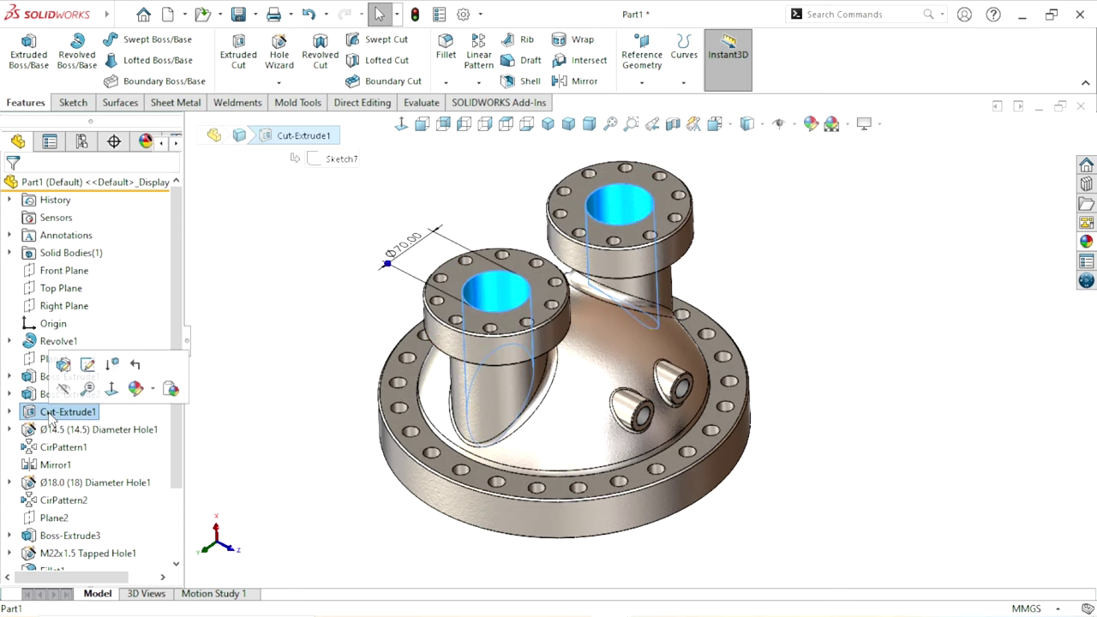
left_click(102, 430, "ctrl")
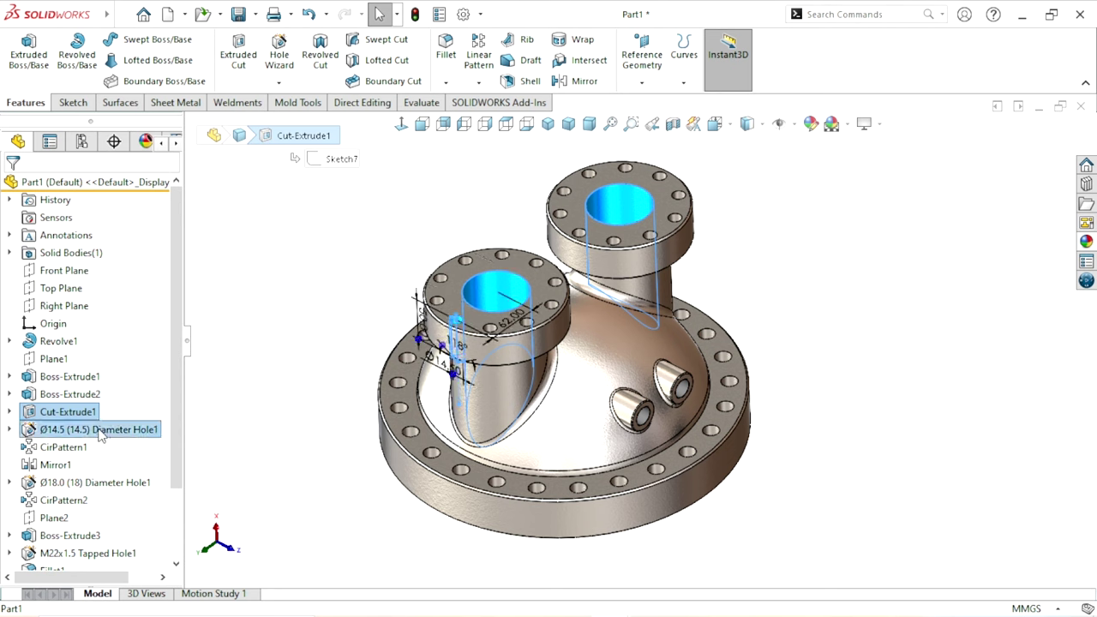
left_click(62, 447, "ctrl")
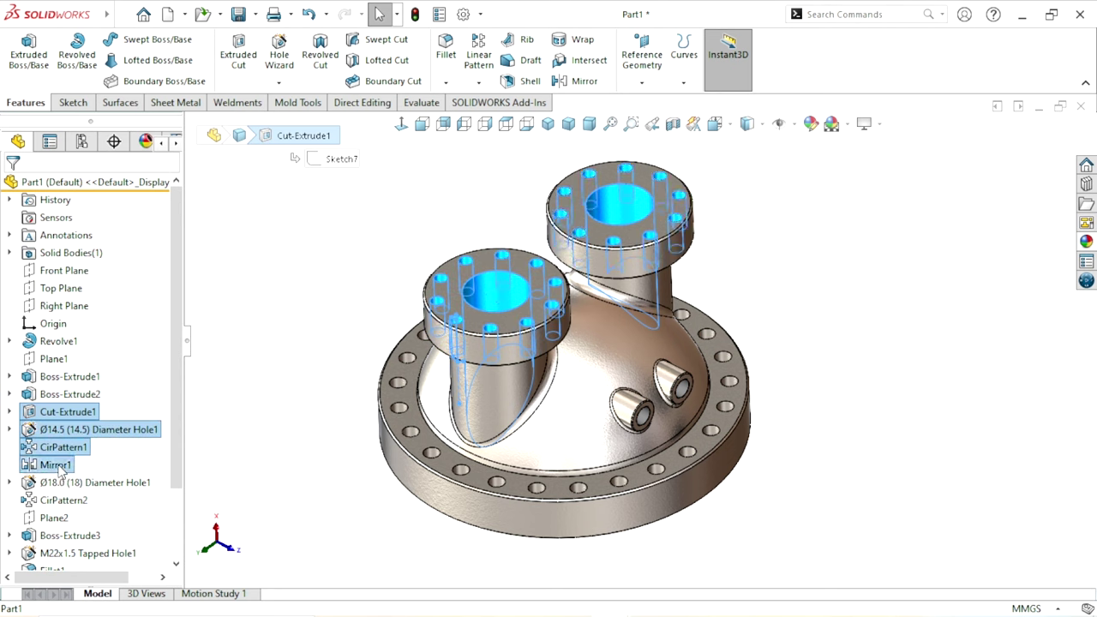
left_click(79, 485, "ctrl")
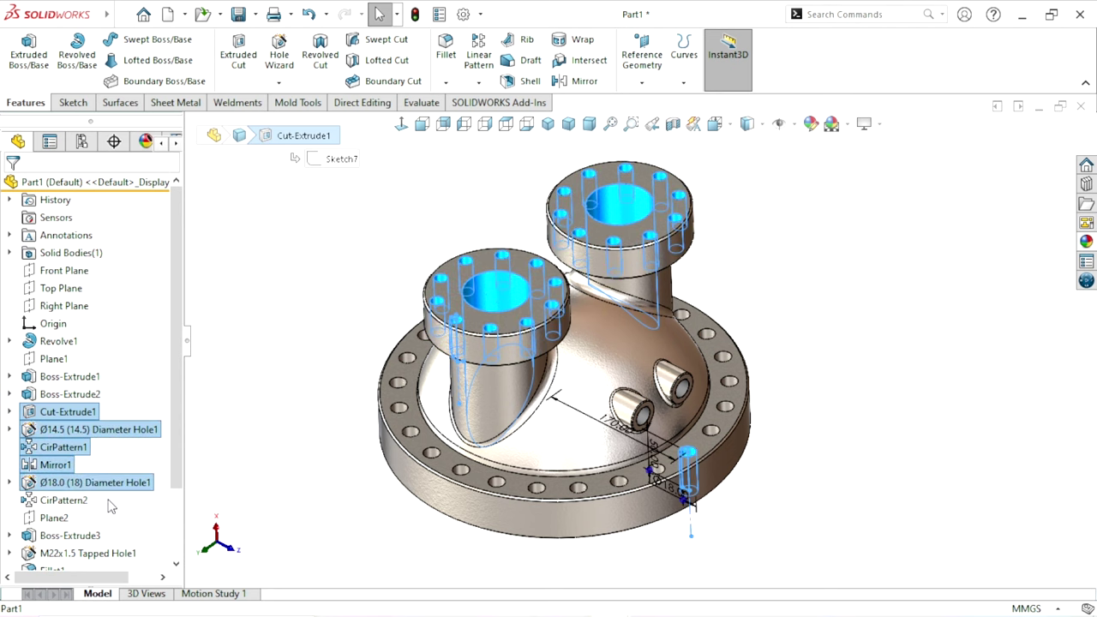
left_click(60, 502, "ctrl")
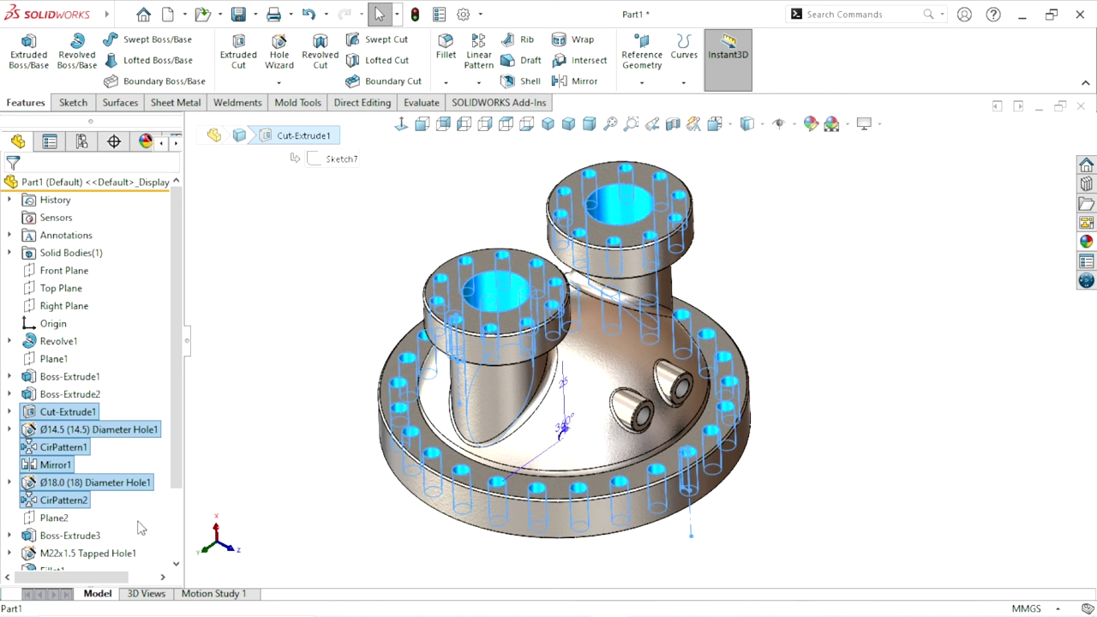
left_click_drag(177, 433, 176, 420)
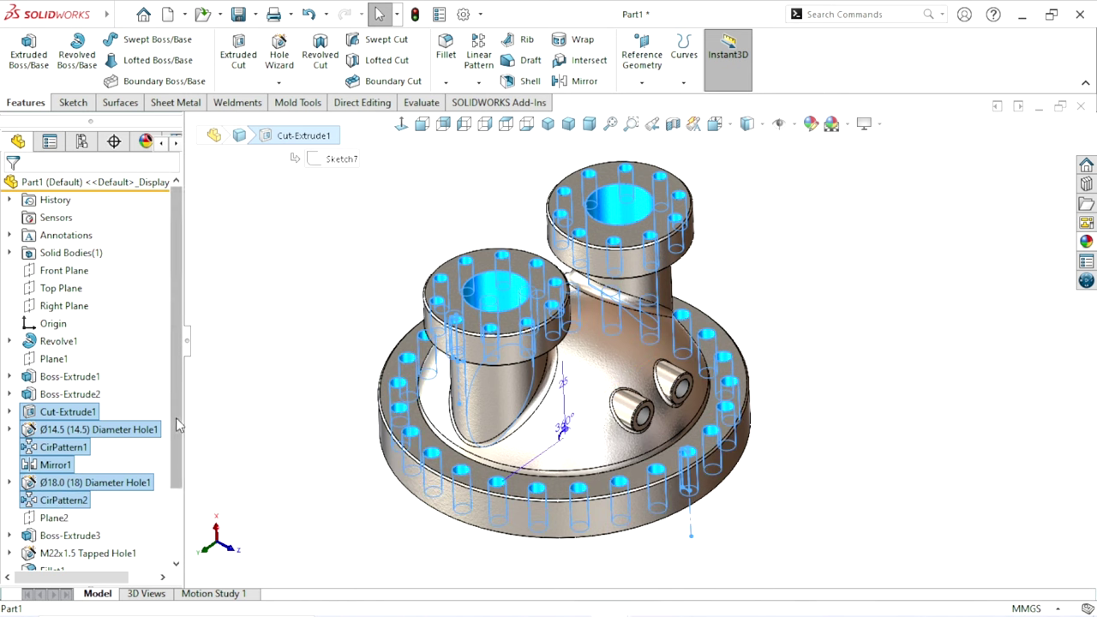
key("Escape")
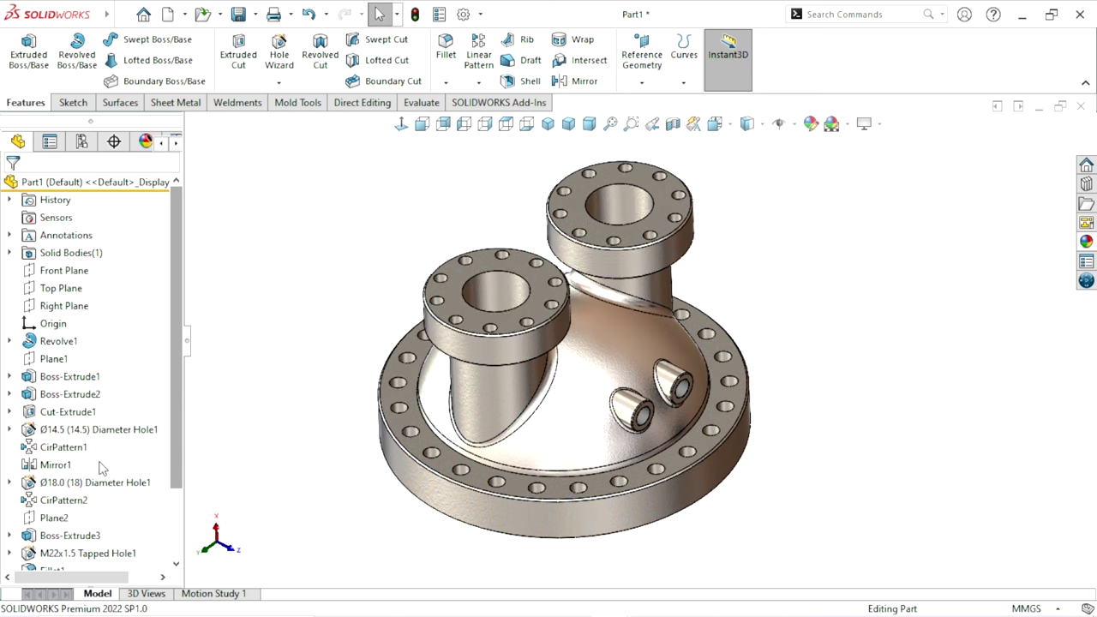
- Select Cut-Extrude1 through CirPattern2, Mirror1 and M22x1.5 Tapped Hole1 in the FeatureManager tree
left_click(67, 412)
left_click(60, 447, "shift")
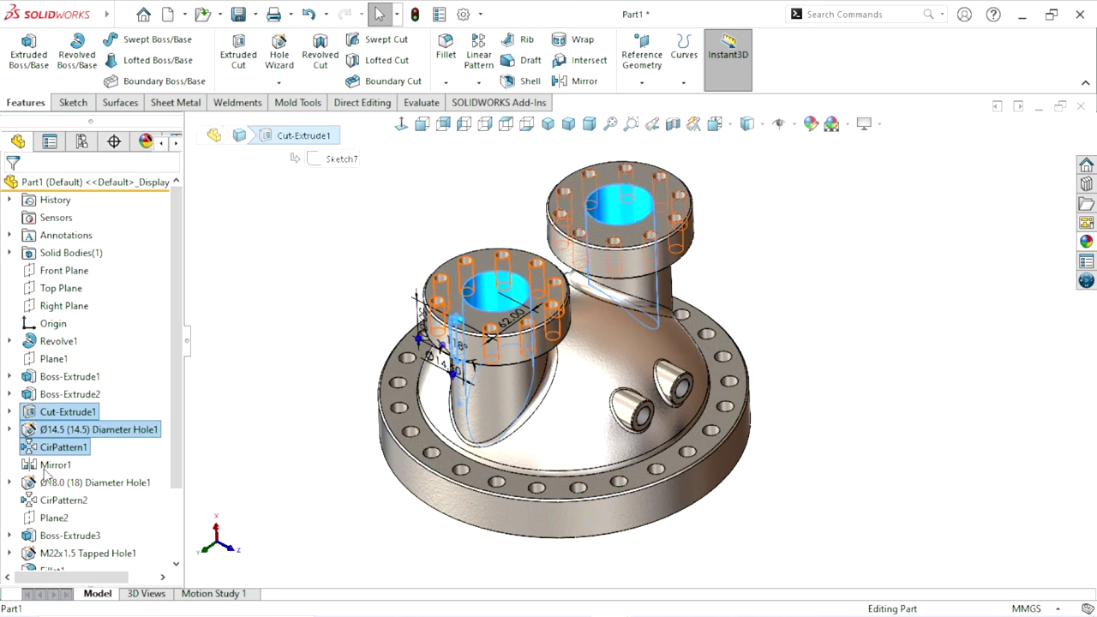
left_click(48, 465, "shift")
left_click(50, 482, "shift")
left_click(49, 501, "shift")
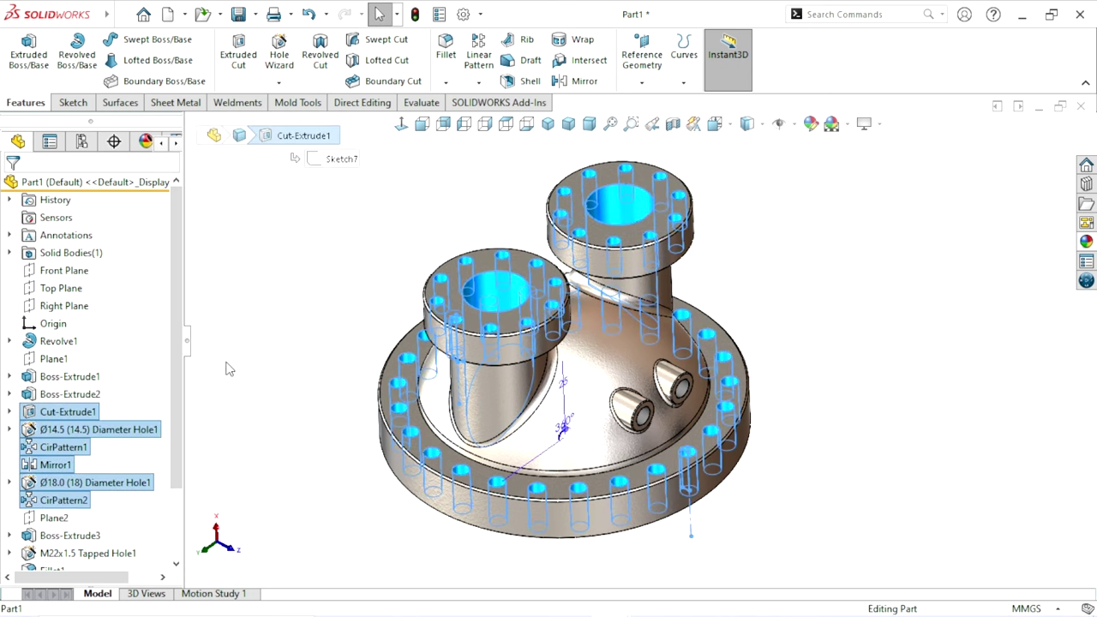
scroll(165, 471, "down", 3)
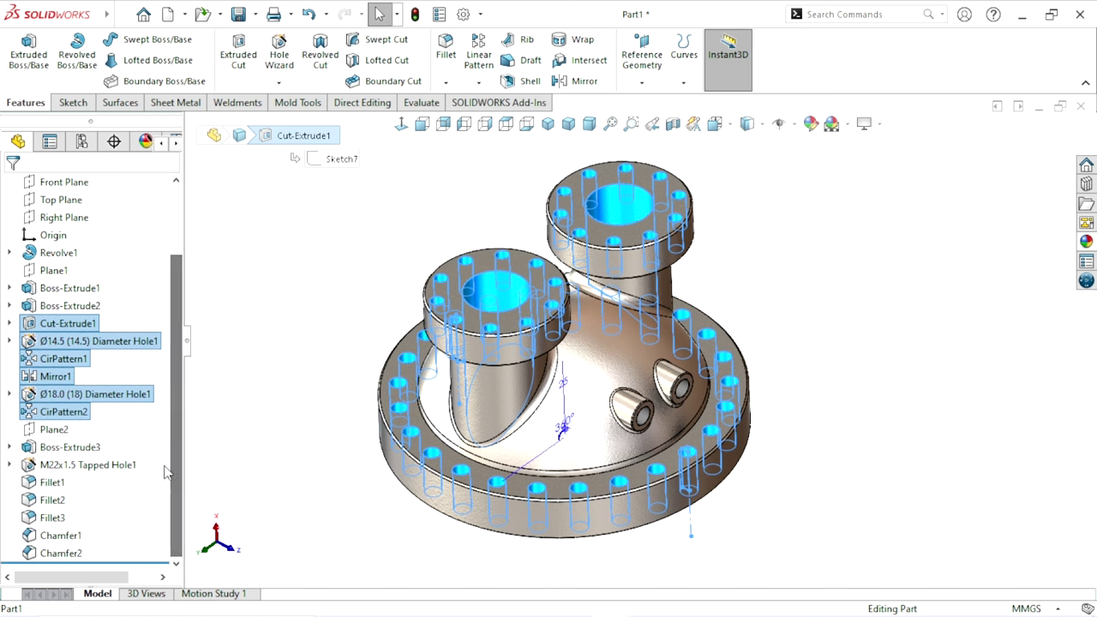
left_click(85, 467, "ctrl")
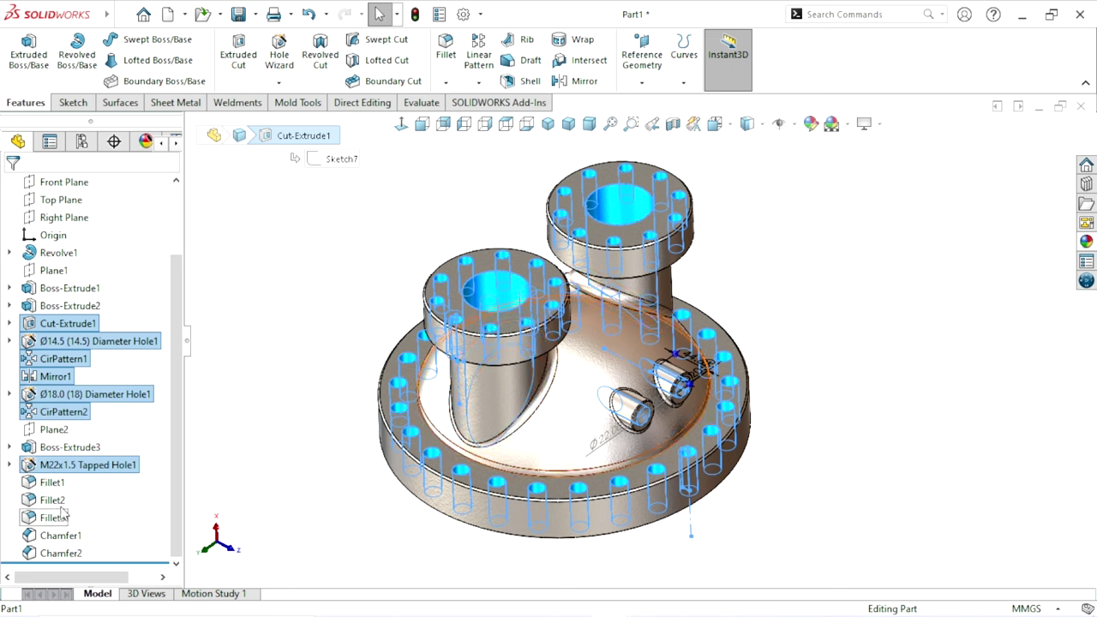
- Add the nearer nozzle flange face and the lower flange body to the selection
scroll(558, 292, "down", 2)
scroll(559, 292, "down", 3)
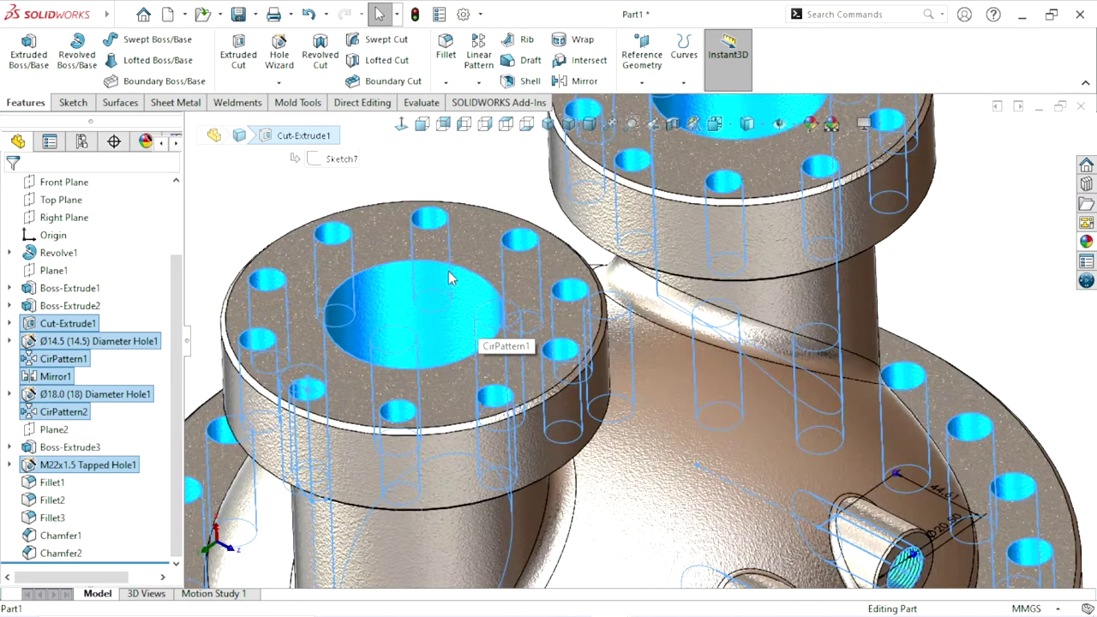
left_click(485, 252, "ctrl")
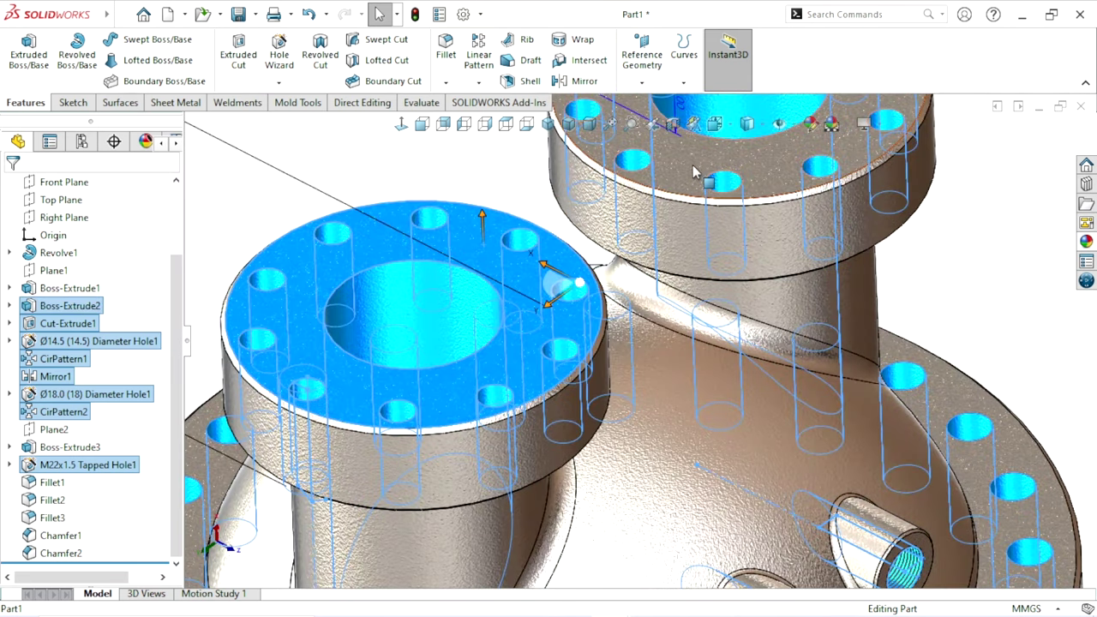
key("f")
middle_click_drag(454, 384, 454, 283)
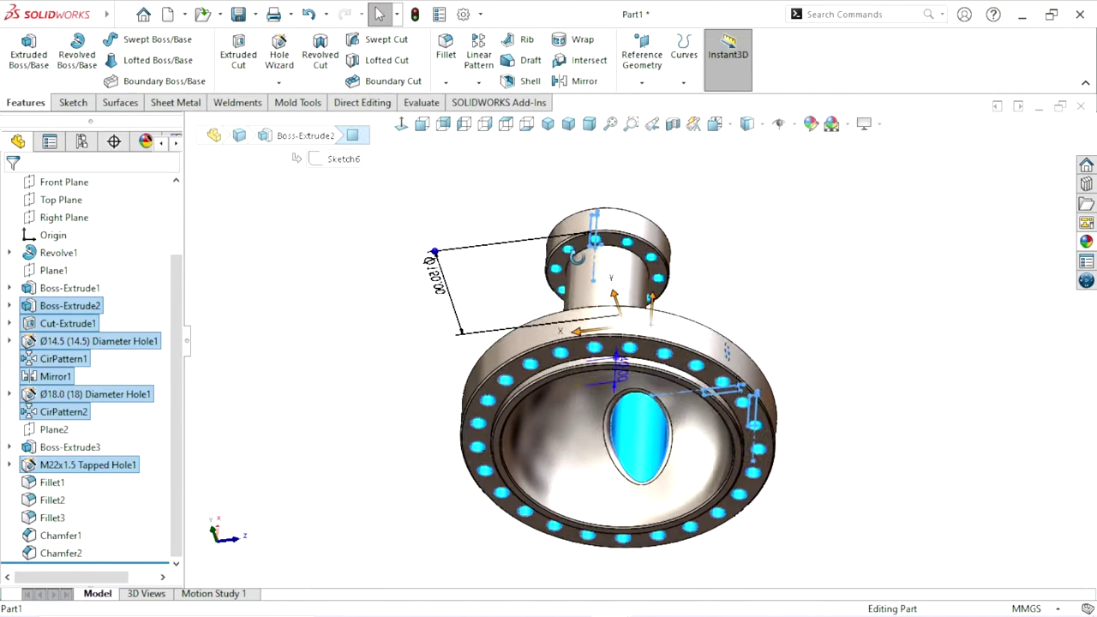
scroll(506, 317, "down", 5)
left_click(515, 298, "ctrl")
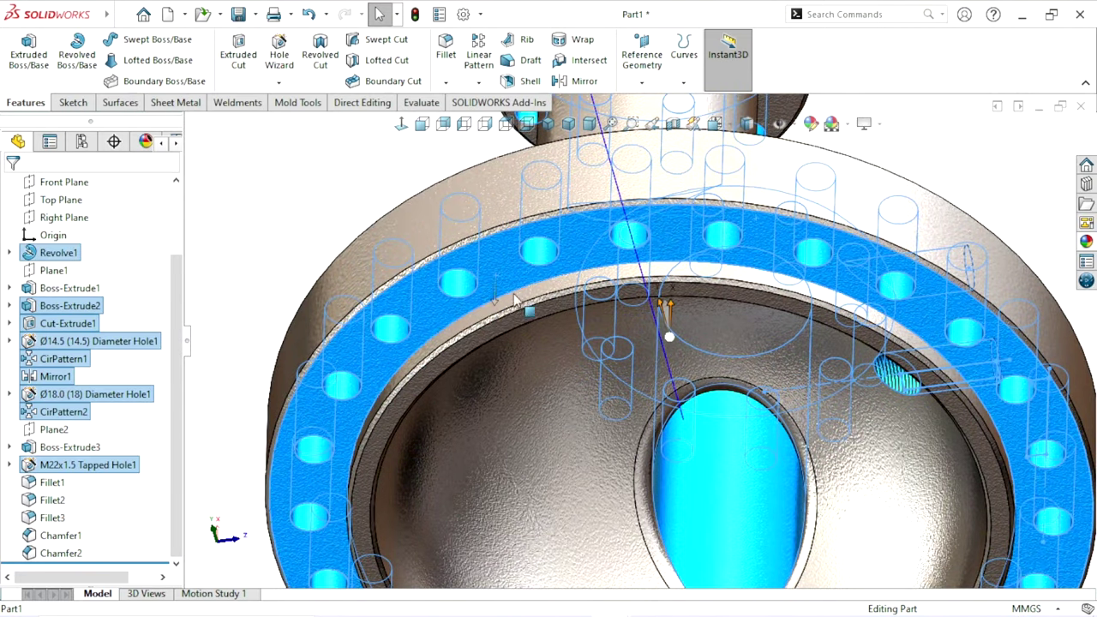
scroll(523, 301, "up", 3)
scroll(600, 321, "down", 4)
scroll(623, 327, "down", 1)
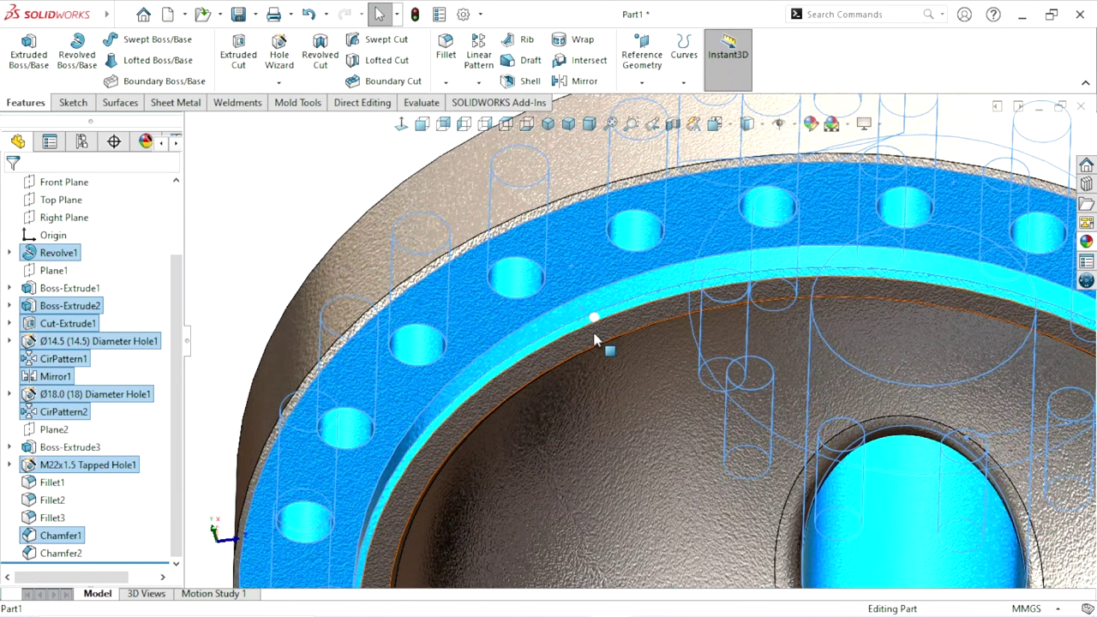
scroll(450, 446, "up", 5)
- Add the left small boss to the selection from a tilted side view
mouse_move(836, 433)
middle_mouse_down()
mouse_move(575, 441)
mouse_move(751, 405)
middle_mouse_up()
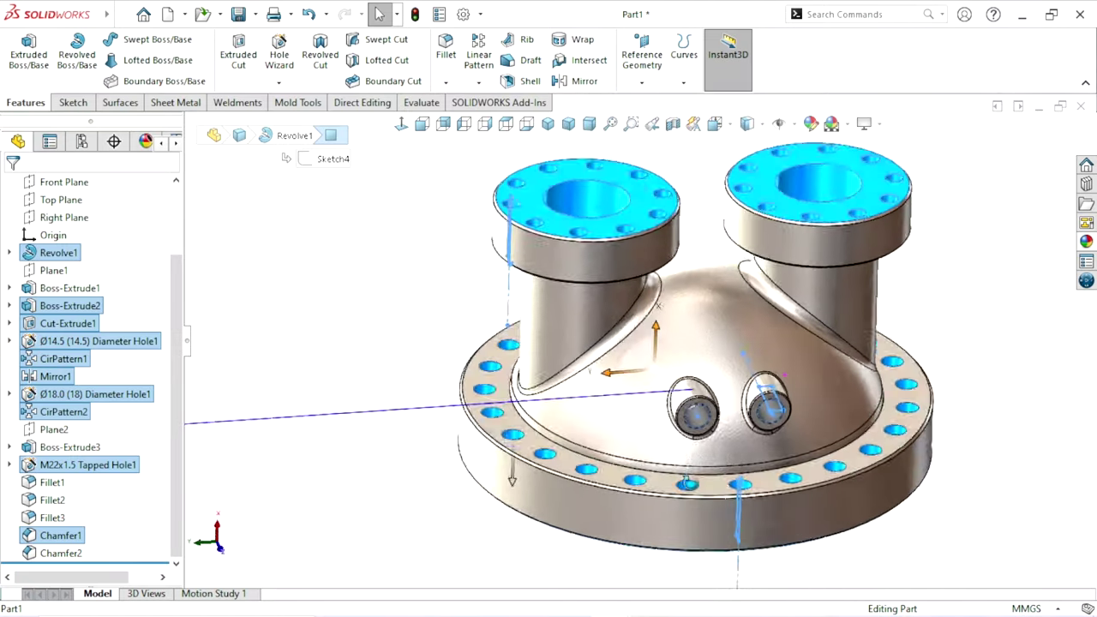
scroll(751, 405, "up", 2)
scroll(718, 414, "down", 5)
scroll(718, 414, "down", 3)
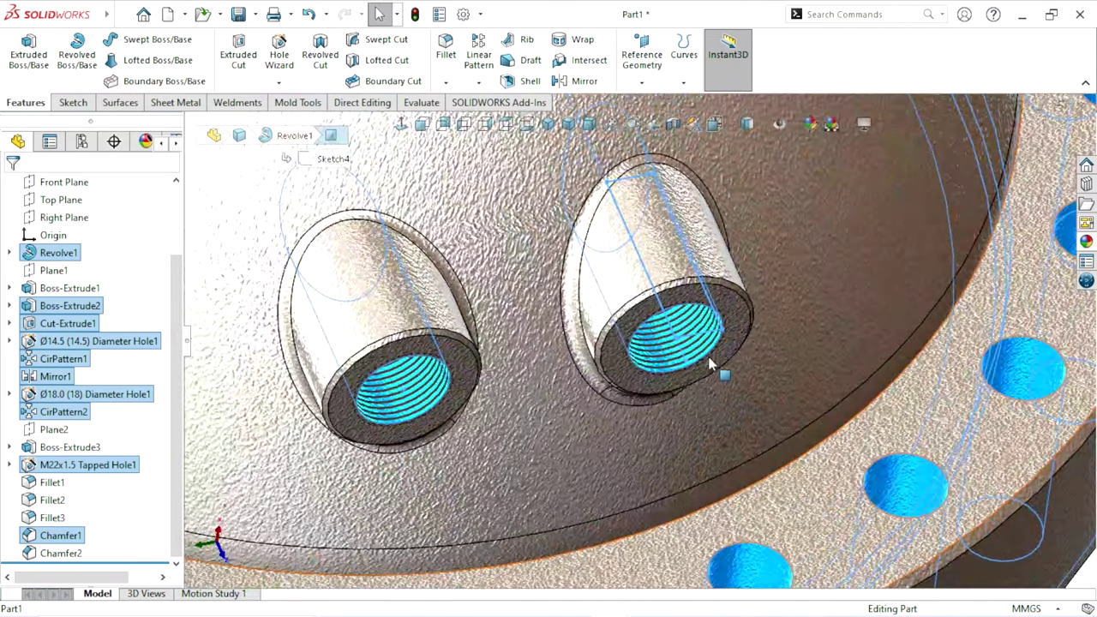
left_click(467, 416)
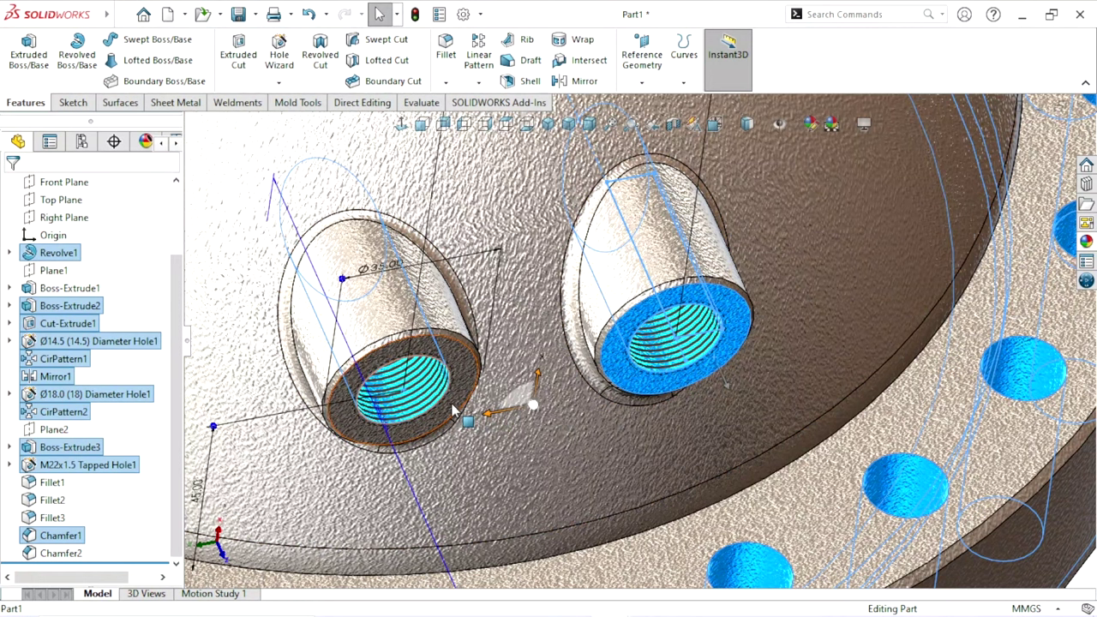
scroll(626, 459, "up", 5)
scroll(625, 458, "up", 3)
scroll(631, 295, "down", 2)
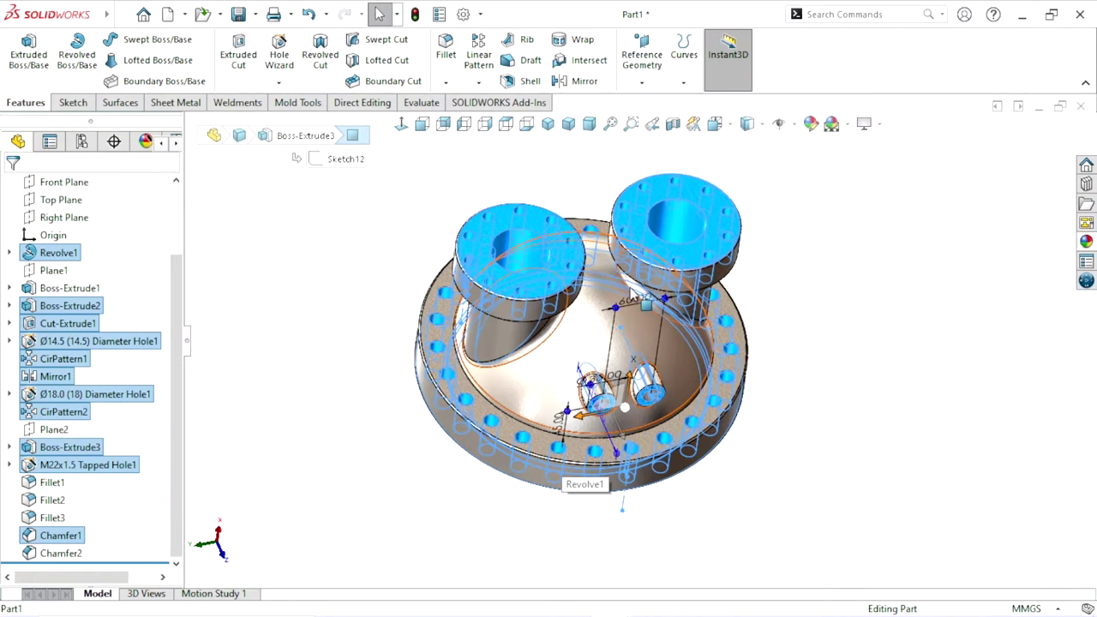
- Apply the satin finish stainless steel appearance to the part
left_click(1086, 240)
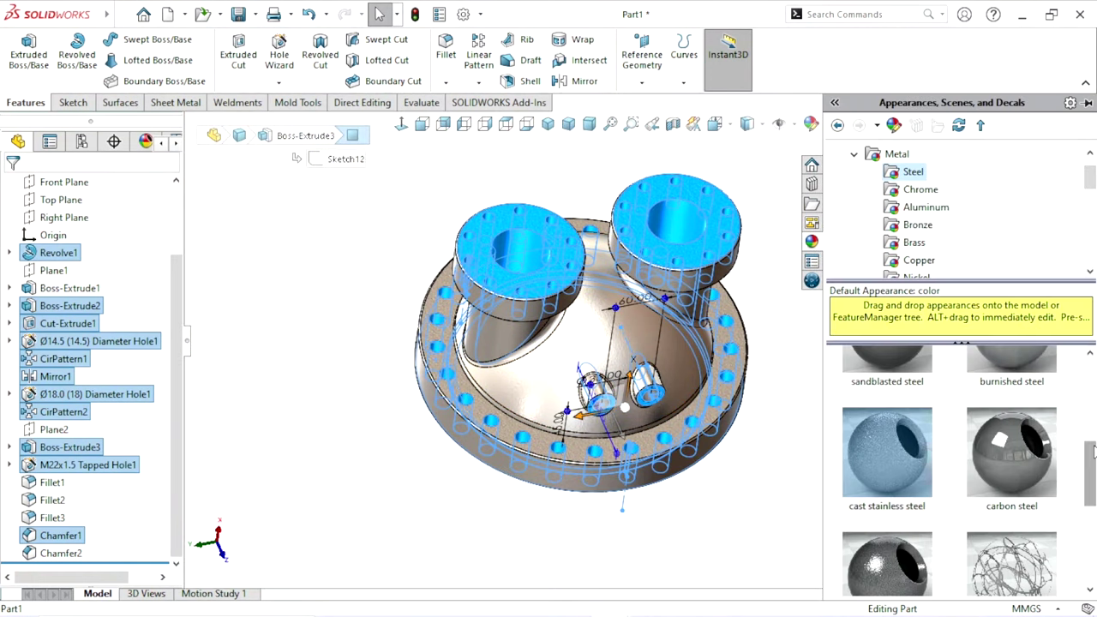
scroll(858, 473, "up", 1)
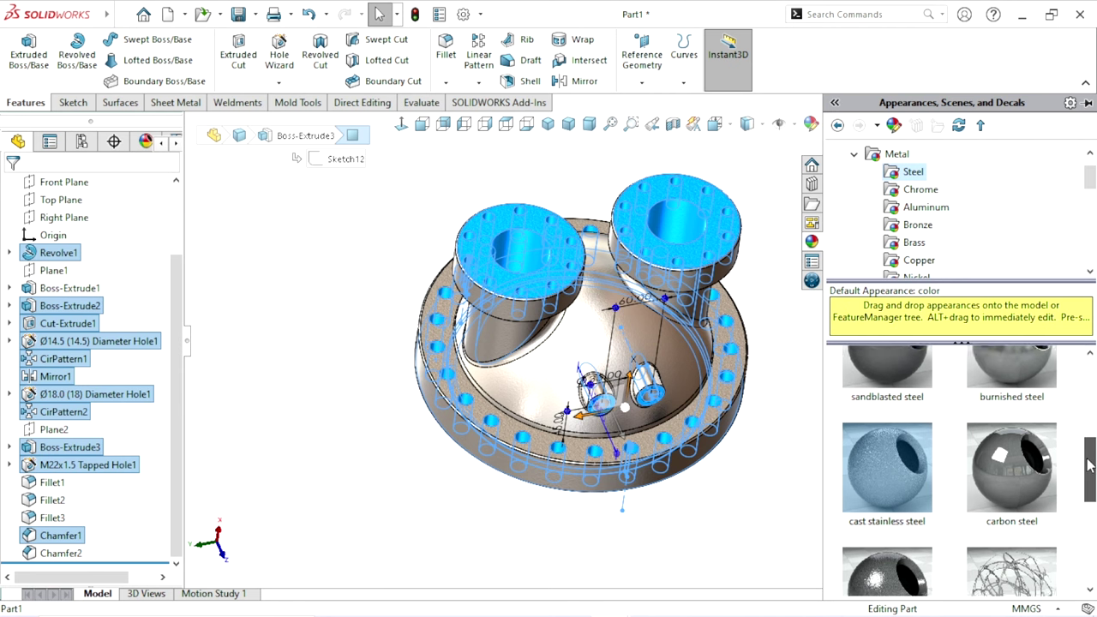
scroll(858, 473, "up", 3)
scroll(858, 473, "up", 2)
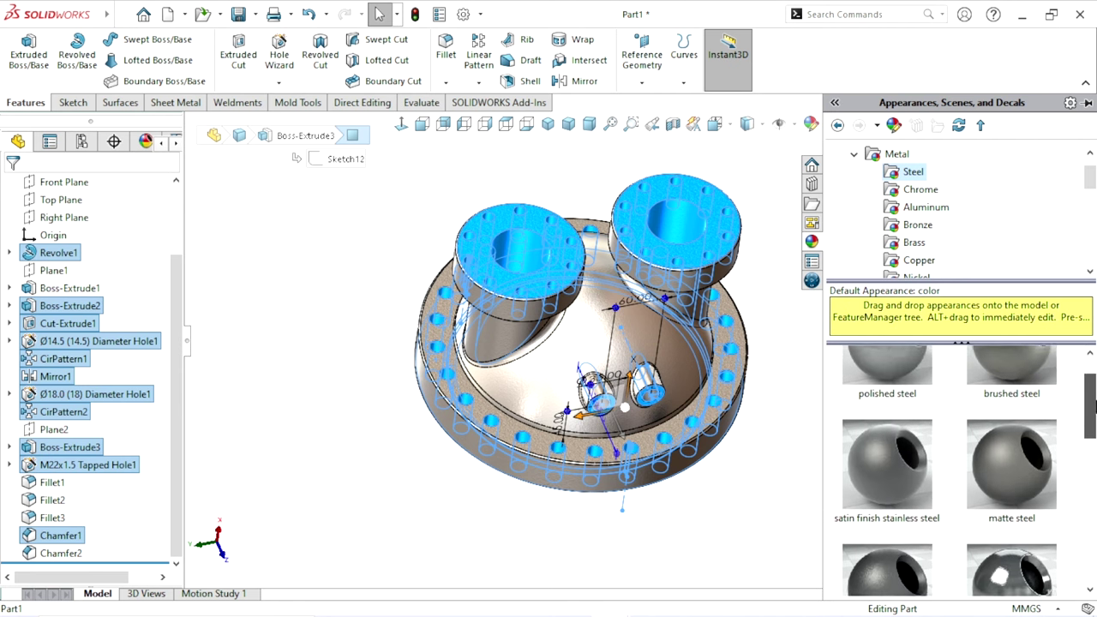
left_click(903, 486)
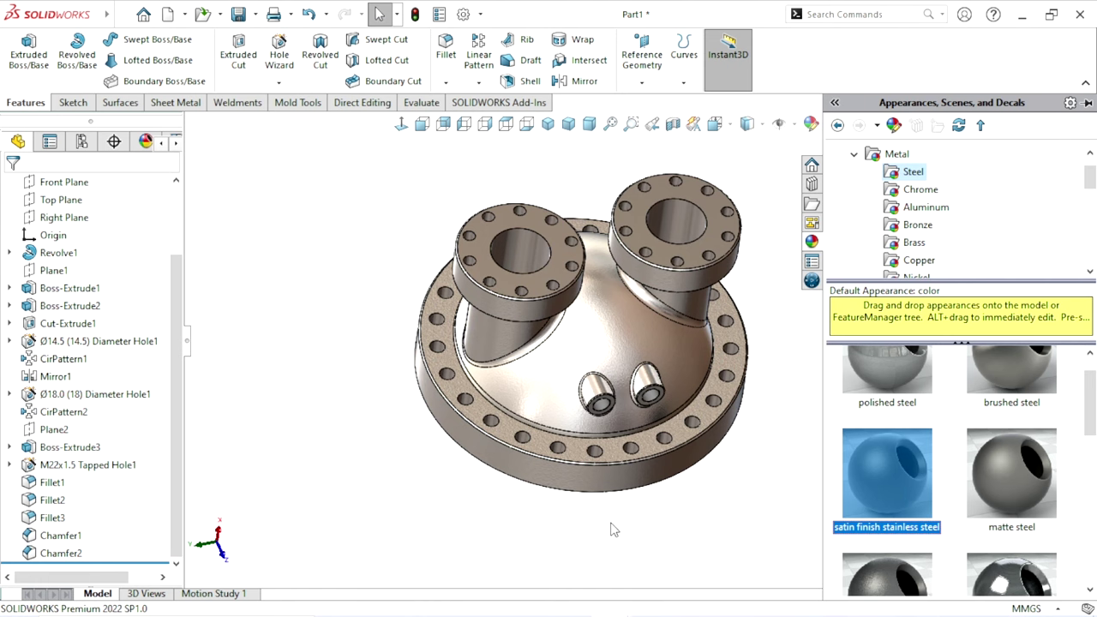
- Change the part's appearance colour to the yellow swatch and confirm it
left_click(810, 123)
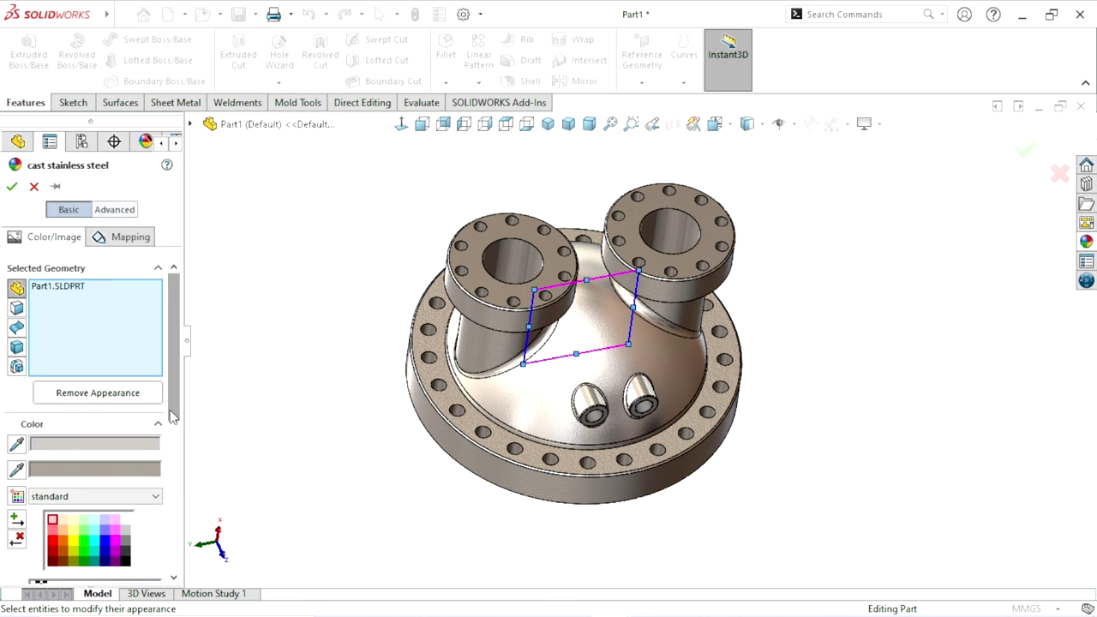
scroll(77, 437, "down", 3)
left_click(75, 465)
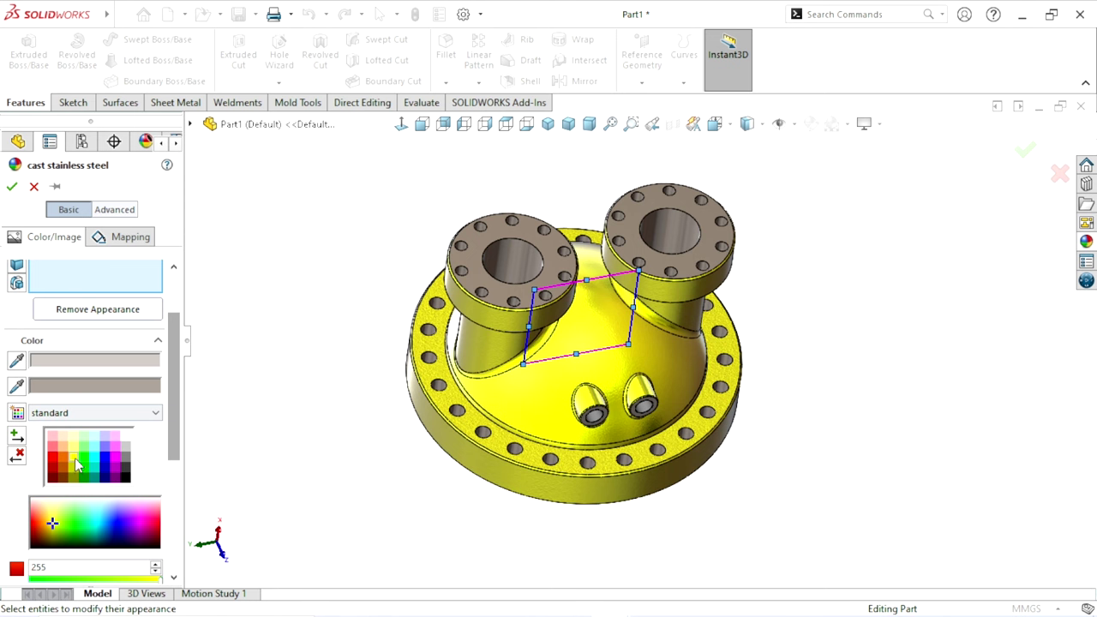
left_click(11, 187)
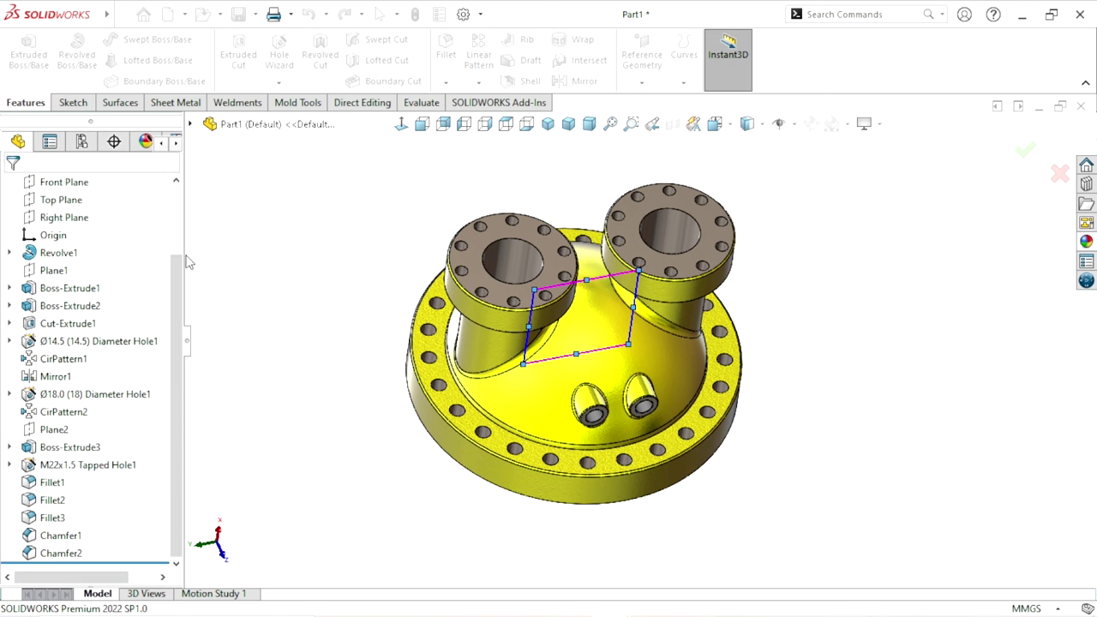
middle_click_drag(367, 391, 588, 328)
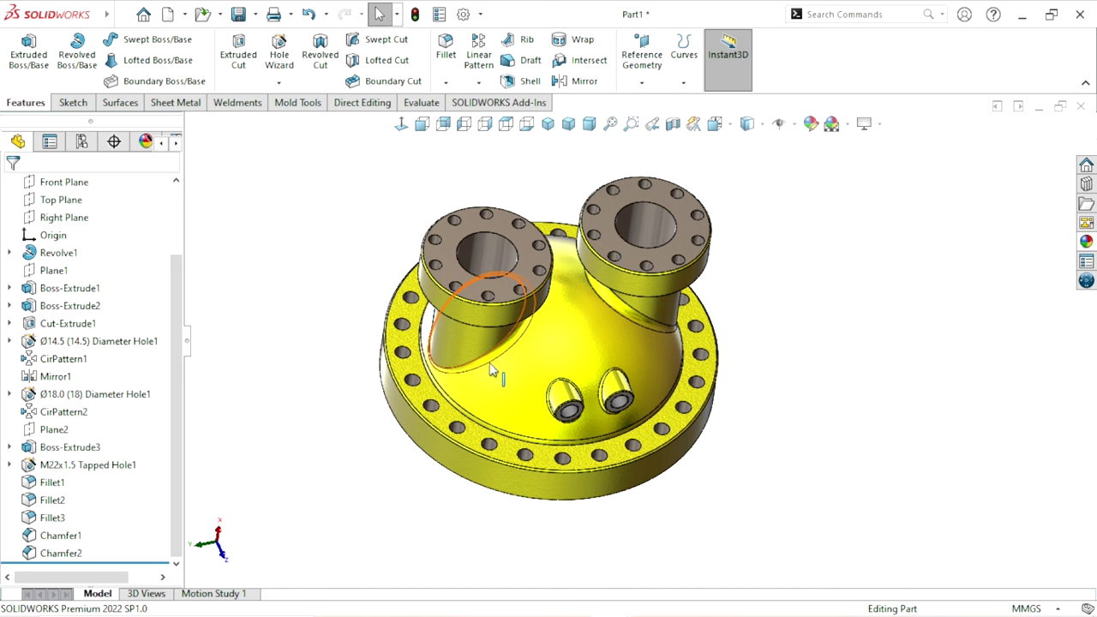
- Select Fillet1, Fillet2 and Fillet3 and give them a red (255,0,0) appearance
left_click(47, 484)
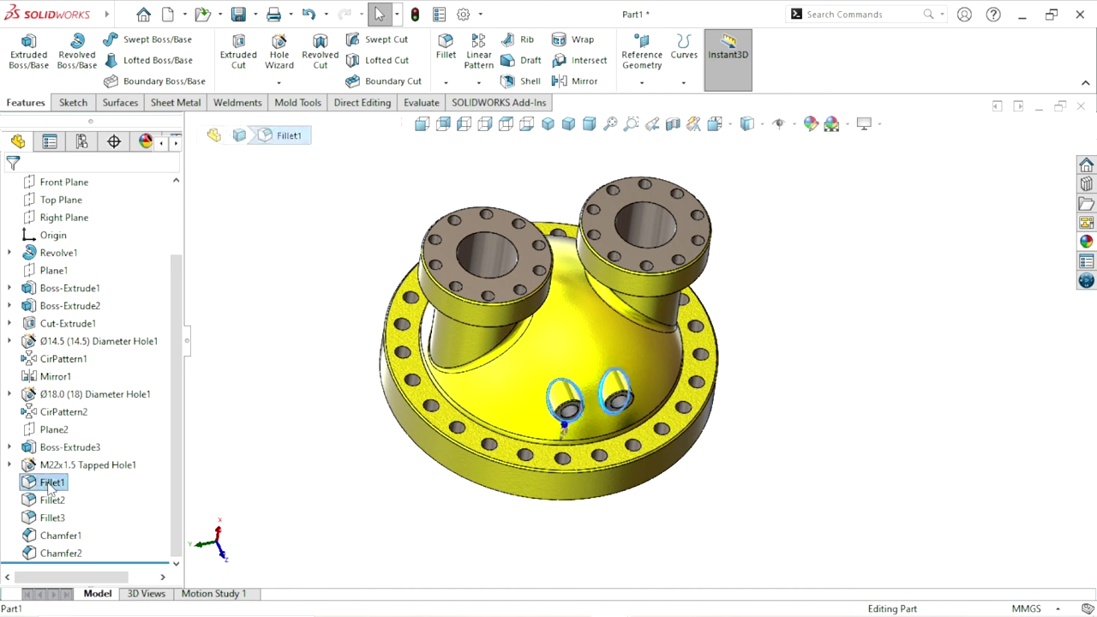
left_click(53, 500, "ctrl")
left_click(53, 521, "ctrl")
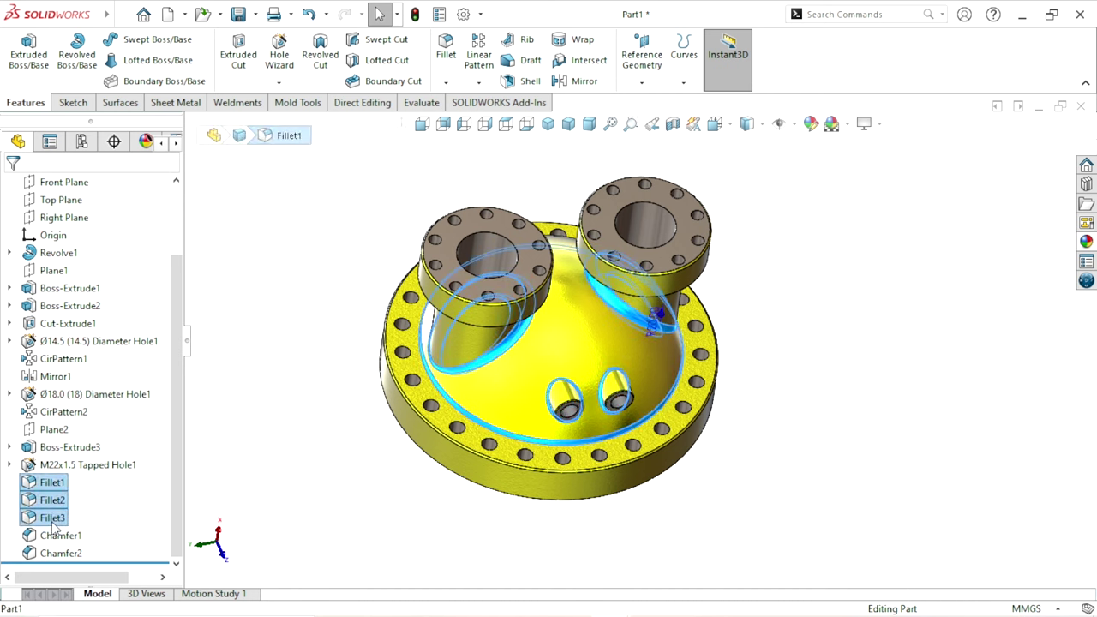
mouse_move(322, 476)
middle_mouse_down()
mouse_move(420, 389)
mouse_move(735, 225)
middle_mouse_up()
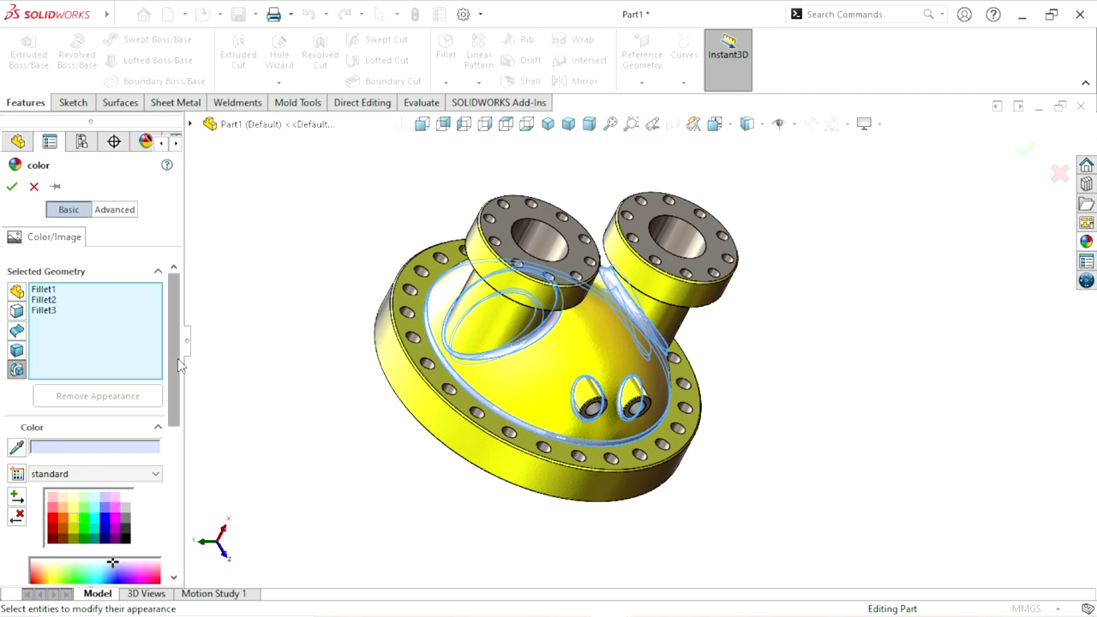
left_click_drag(177, 358, 166, 425)
left_click(53, 379)
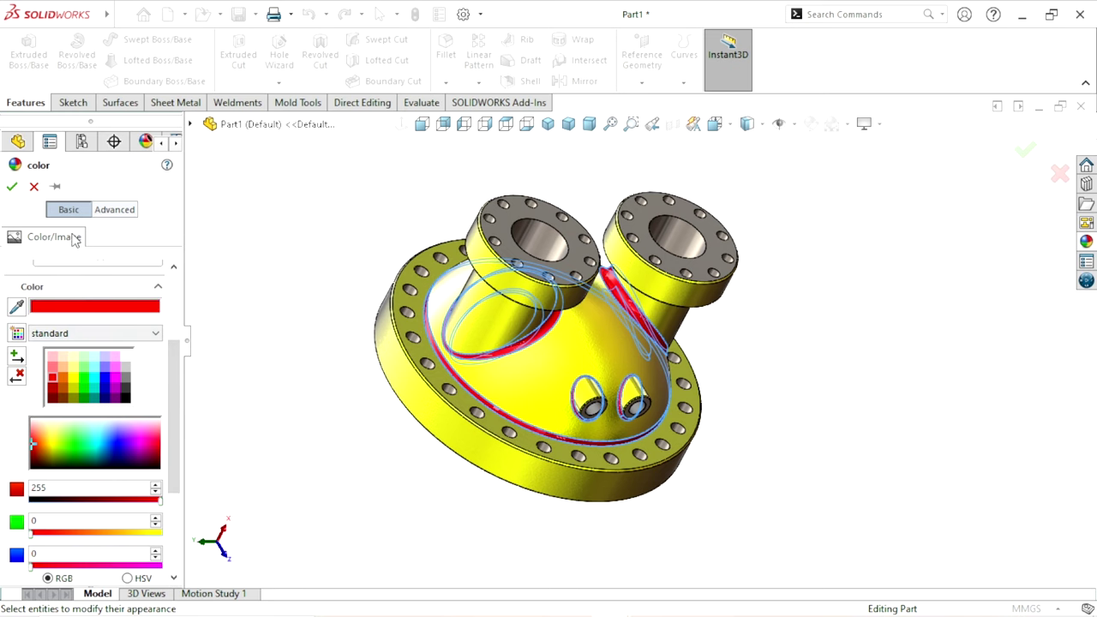
left_click(11, 186)
mouse_move(549, 360)
middle_mouse_down()
mouse_move(604, 377)
mouse_move(701, 329)
middle_mouse_up()
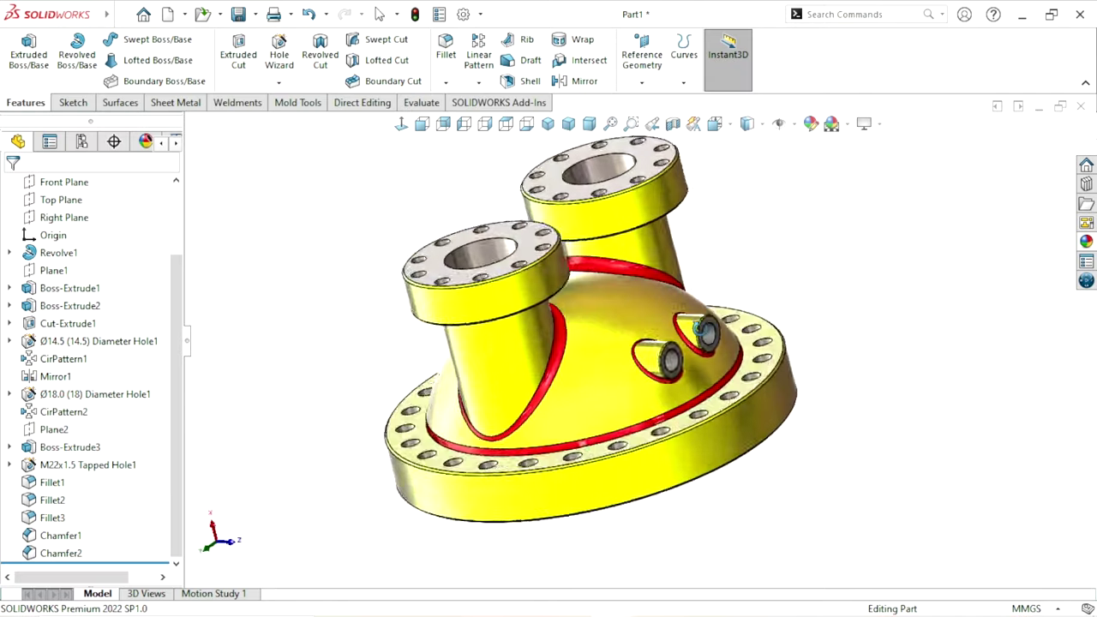
mouse_move(703, 329)
middle_mouse_down()
mouse_move(636, 311)
mouse_move(710, 387)
mouse_move(734, 257)
mouse_move(642, 335)
mouse_move(359, 182)
mouse_move(583, 286)
mouse_move(573, 240)
middle_mouse_up()
scroll(637, 310, "down", 3)
scroll(638, 317, "up", 3)
left_click(547, 125)
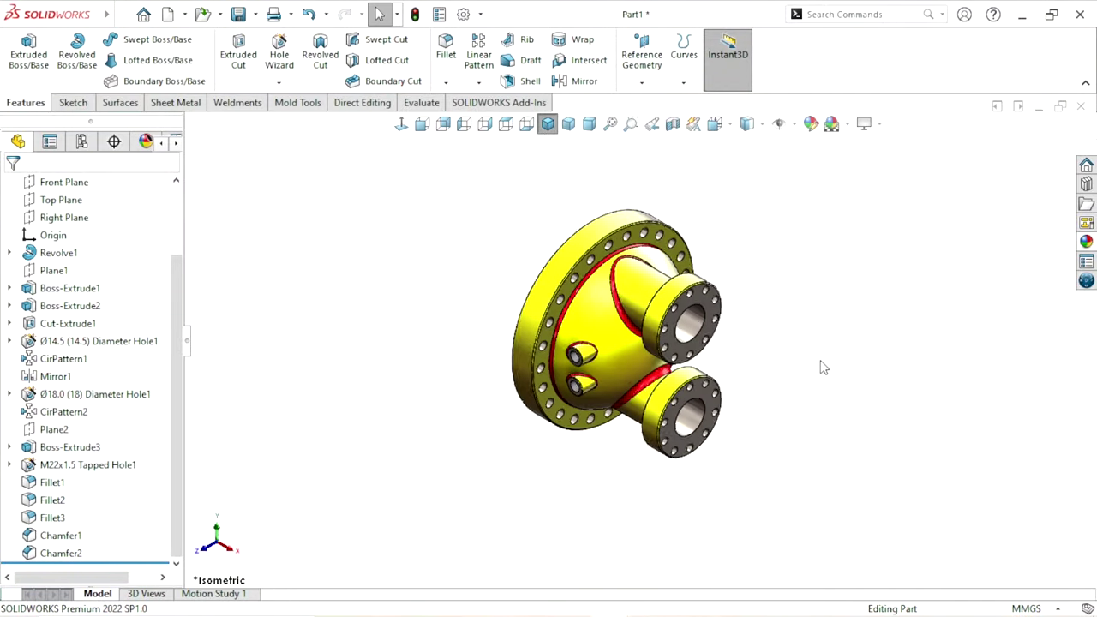
mouse_move(823, 360)
middle_mouse_down()
mouse_move(783, 240)
mouse_move(809, 313)
mouse_move(748, 396)
mouse_move(725, 379)
mouse_move(754, 453)
mouse_move(451, 244)
mouse_move(742, 166)
middle_mouse_up()
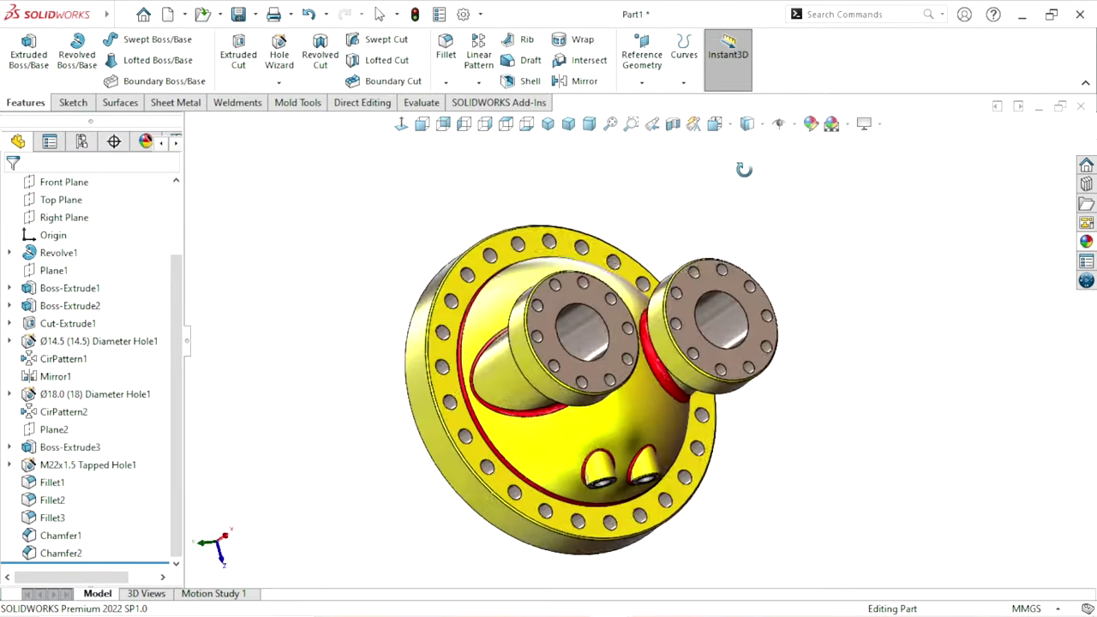
mouse_move(557, 360)
middle_mouse_down()
mouse_move(615, 450)
mouse_move(651, 403)
middle_mouse_up()
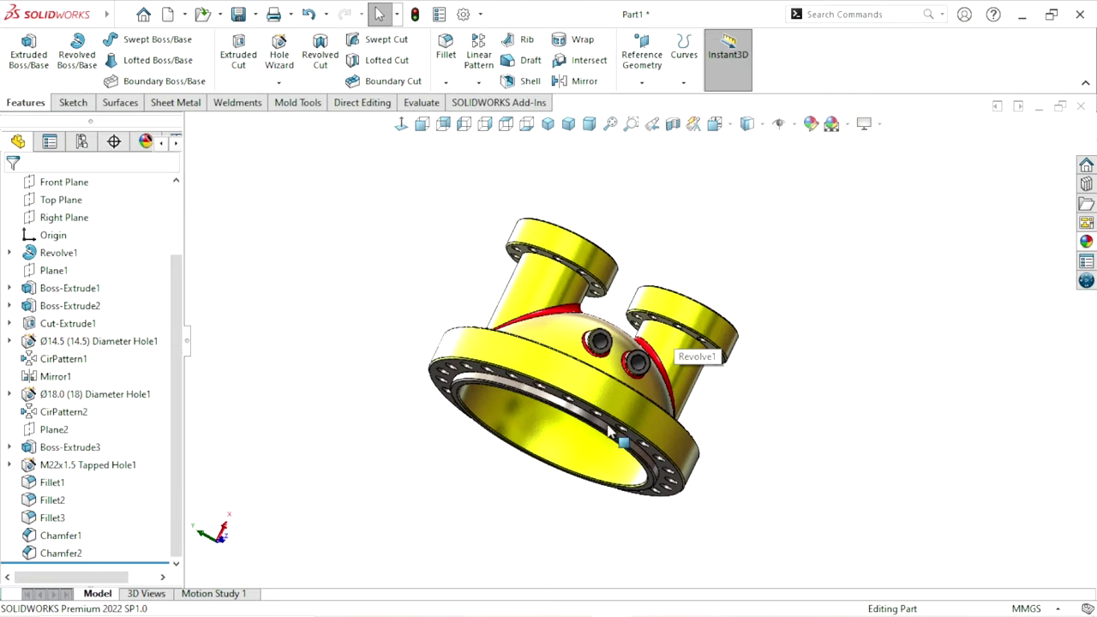
middle_click_drag(770, 376, 732, 471)
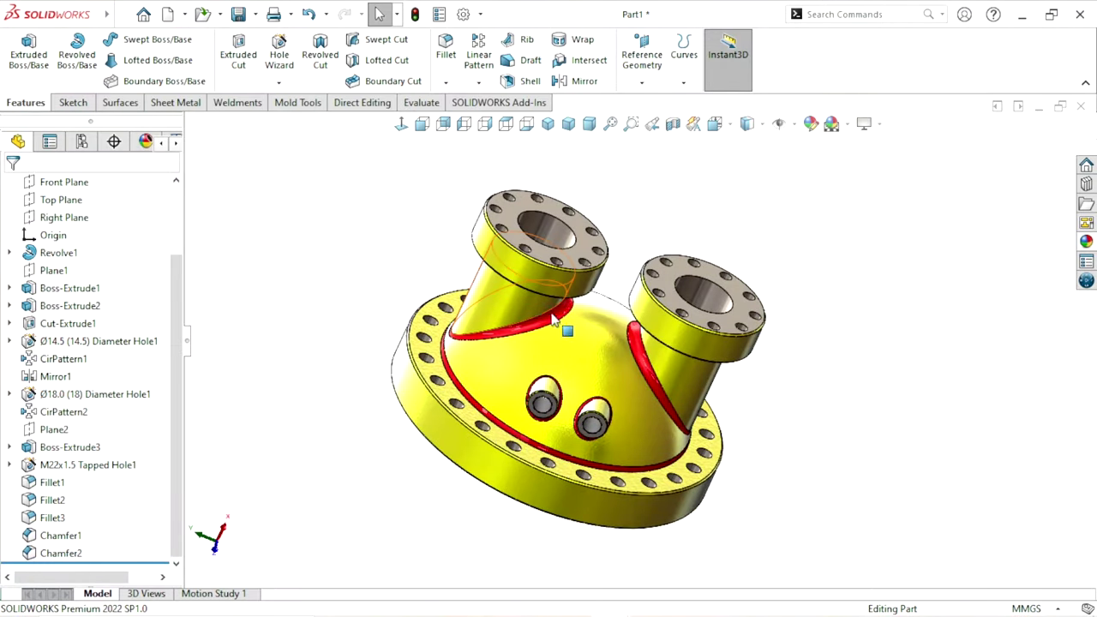
mouse_move(816, 449)
middle_mouse_down()
mouse_move(355, 414)
mouse_move(691, 410)
mouse_move(514, 190)
middle_mouse_up()
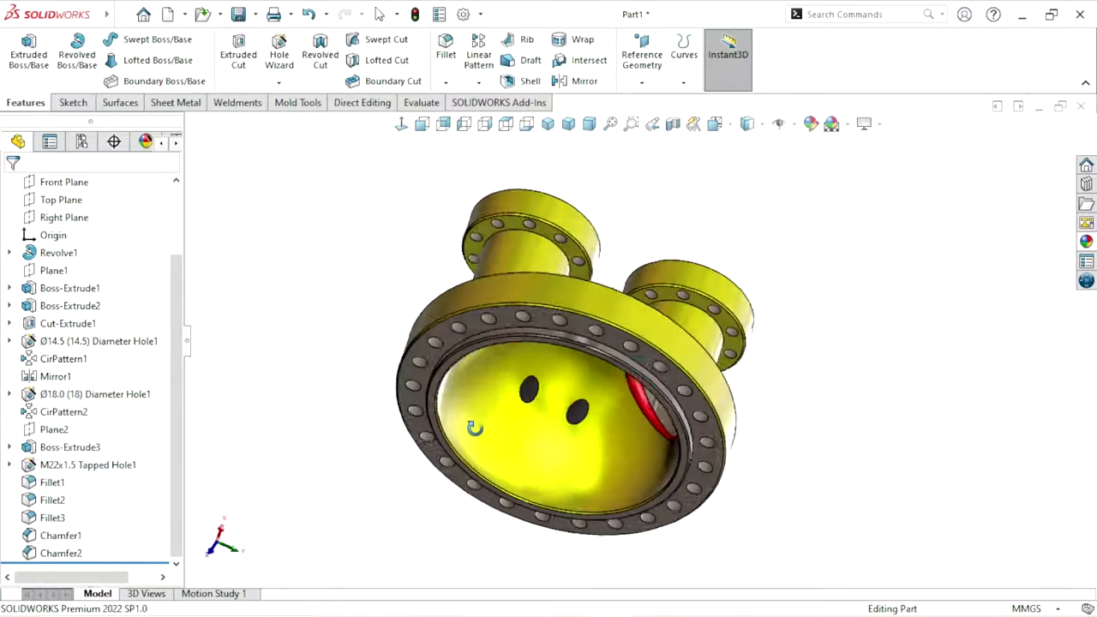
middle_click_drag(514, 191, 673, 520)
scroll(634, 377, "down", 3)
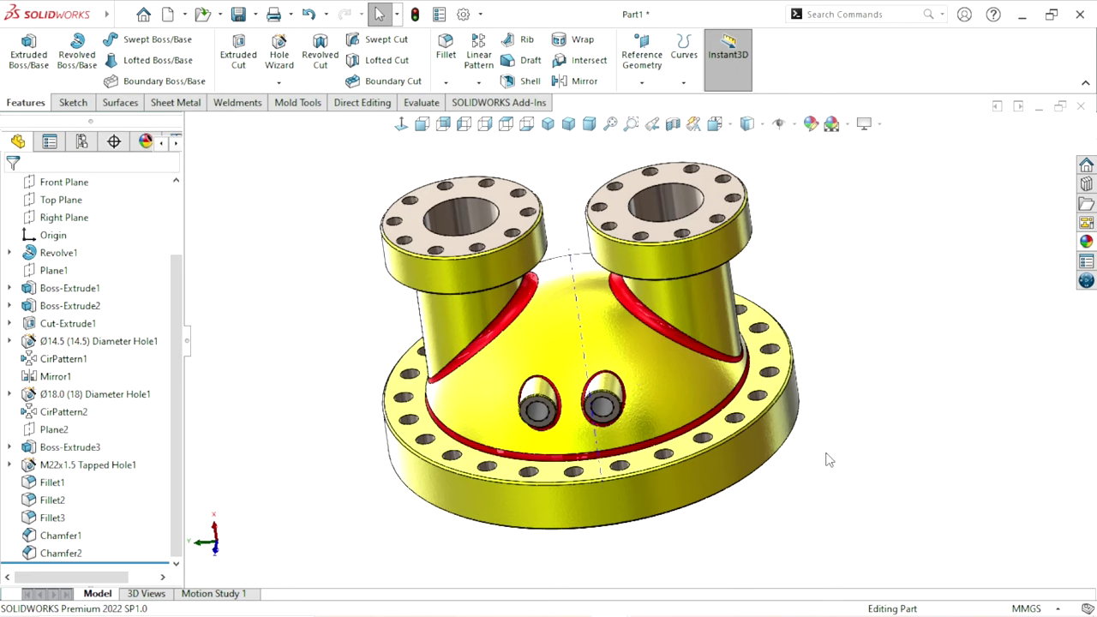
middle_click_drag(790, 521, 617, 345)
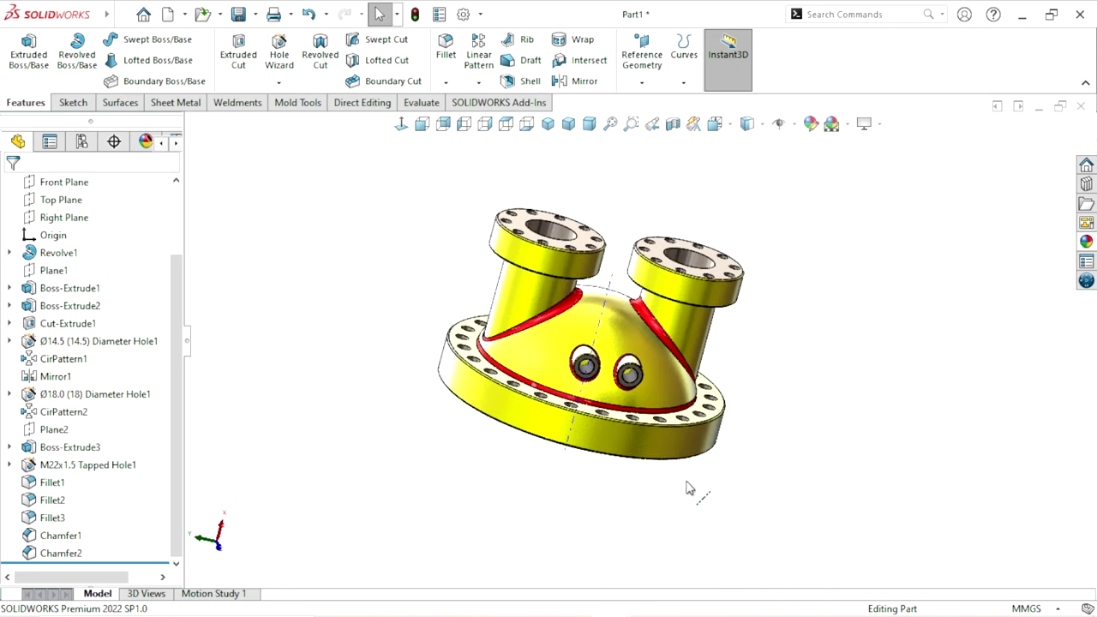
scroll(617, 345, "up", 2)
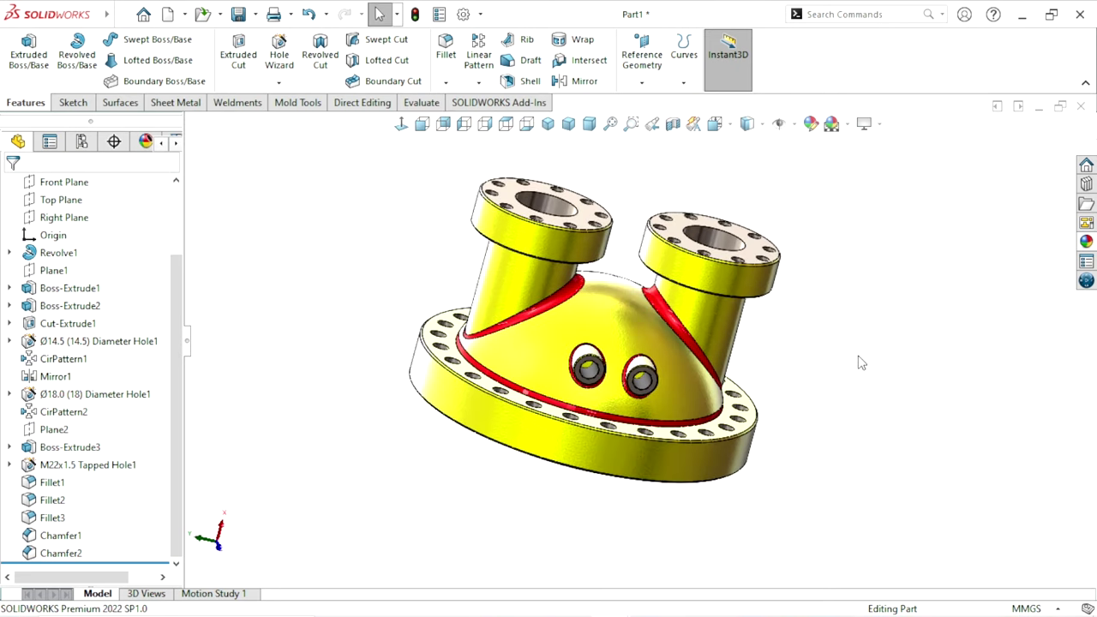
scroll(868, 388, "down", 2)
middle_click_drag(885, 426, 699, 394)
mouse_move(793, 438)
middle_mouse_down()
mouse_move(803, 456)
mouse_move(822, 379)
middle_mouse_up()
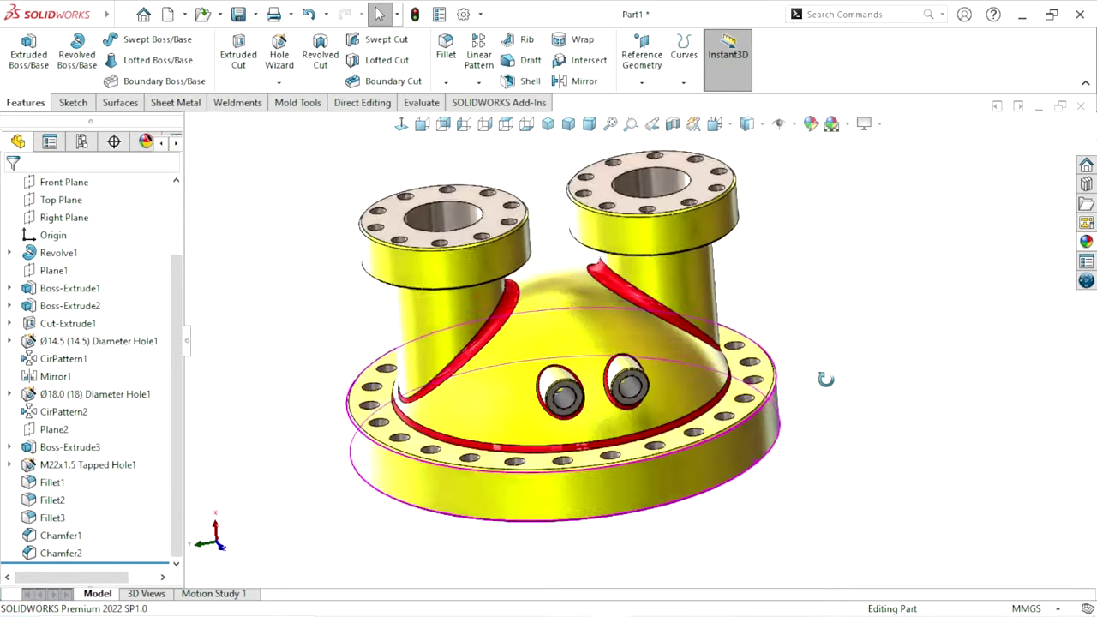